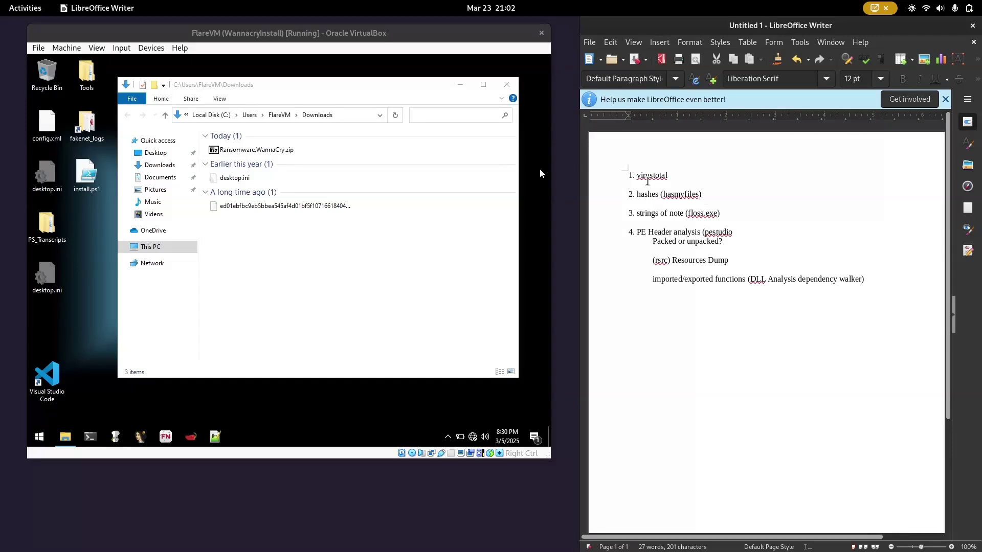
Review the notes' checklist entries for hashes (hasmyfiles), strings of note (floss.exe) and pestudio
{"action": "left_click_drag", "start_coordinate": [631, 198], "coordinate": [709, 198]}
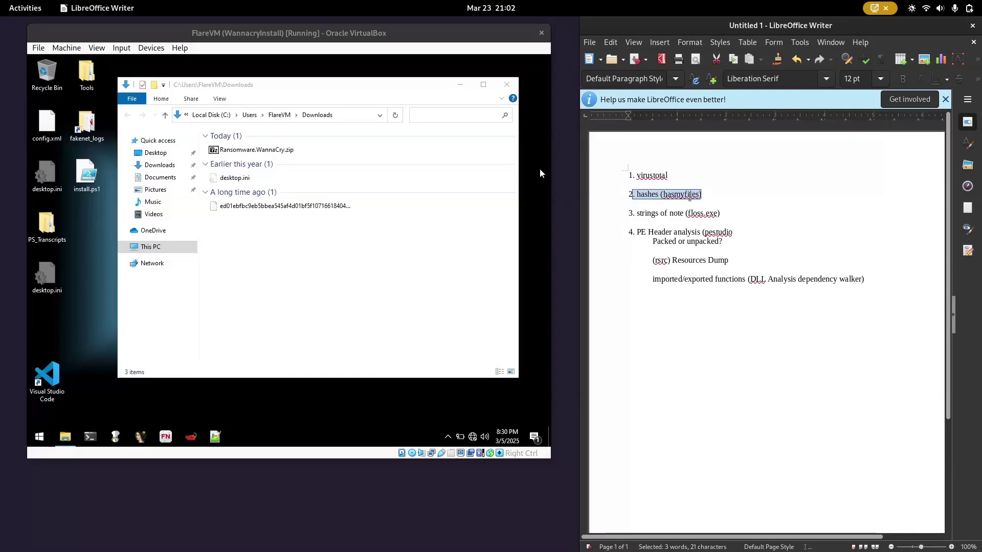
{"action": "left_click_drag", "start_coordinate": [636, 213], "coordinate": [723, 216]}
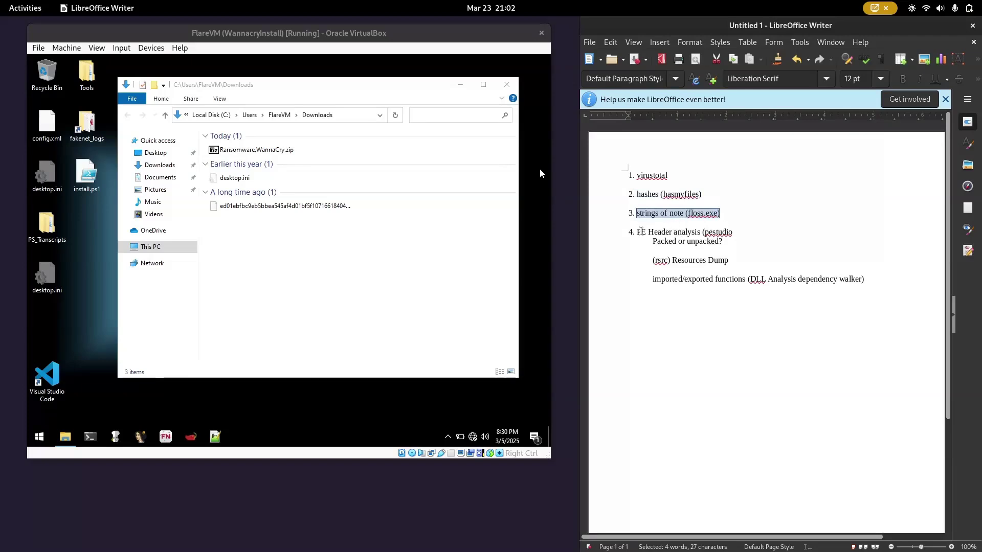
{"action": "left_click_drag", "start_coordinate": [705, 229], "coordinate": [734, 231]}
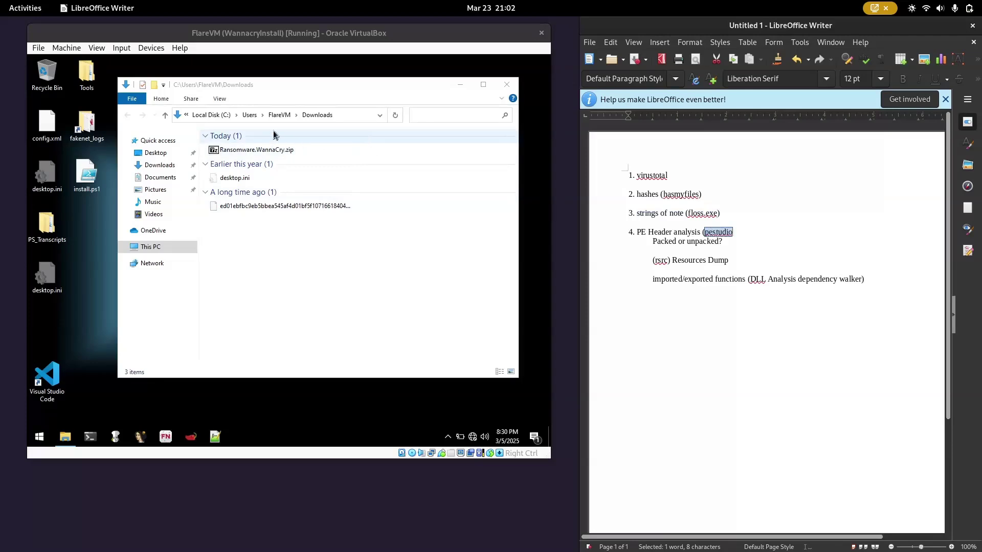
Reveal the full name and extension of the hash-named sample in the virtual machine's Downloads folder without renaming it
{"action": "left_click_drag", "start_coordinate": [402, 87], "coordinate": [402, 102]}
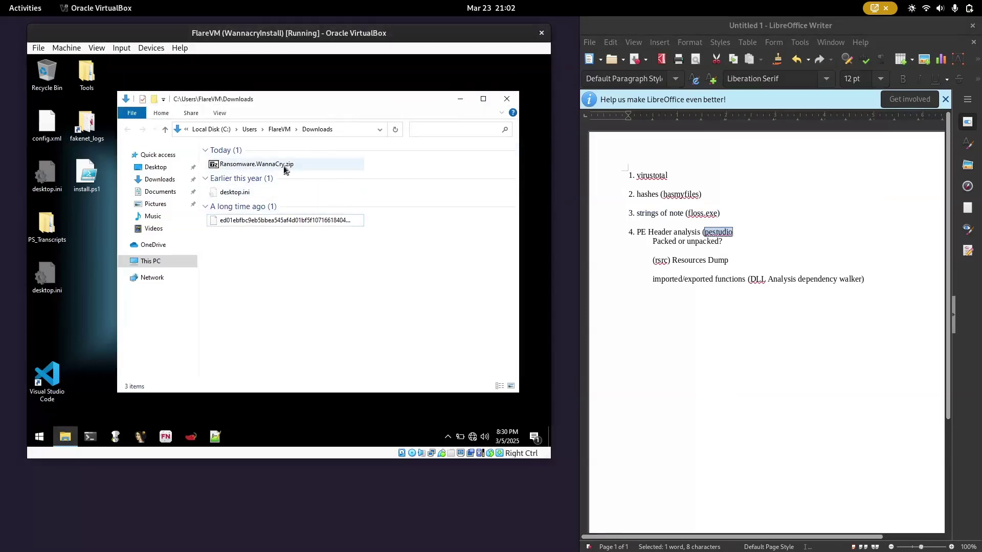
{"action": "left_click", "coordinate": [262, 225]}
{"action": "right_click", "coordinate": [262, 227]}
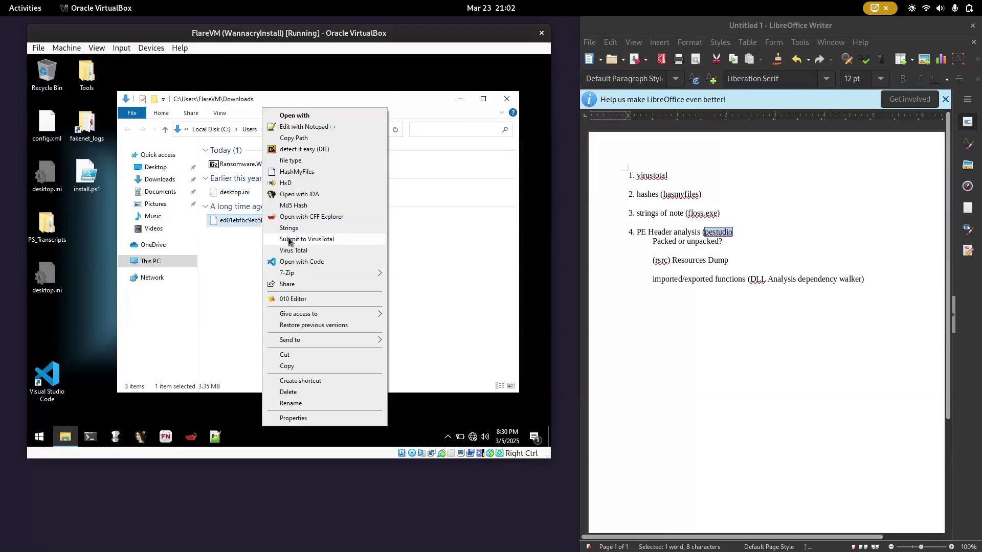
{"action": "left_click", "coordinate": [330, 405]}
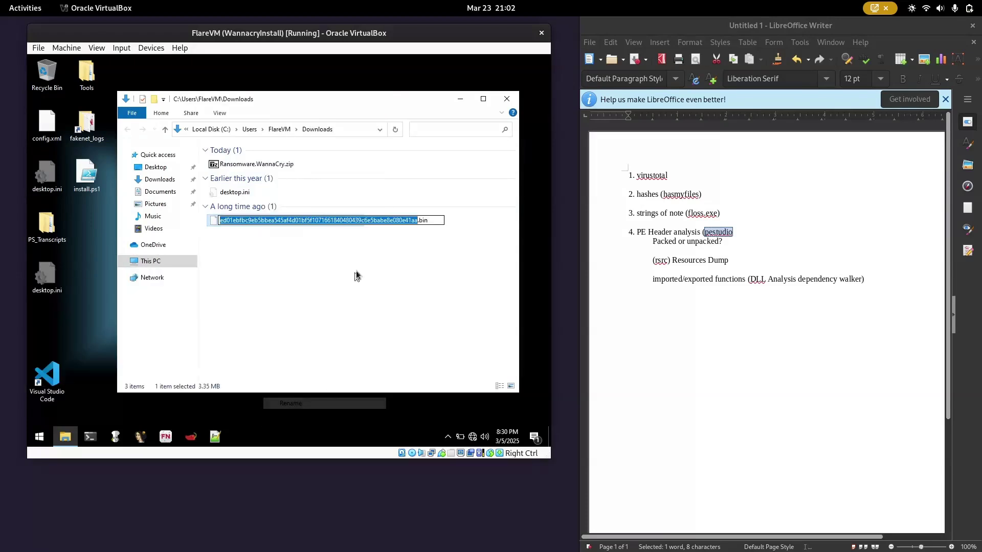
{"action": "left_click", "coordinate": [431, 221]}
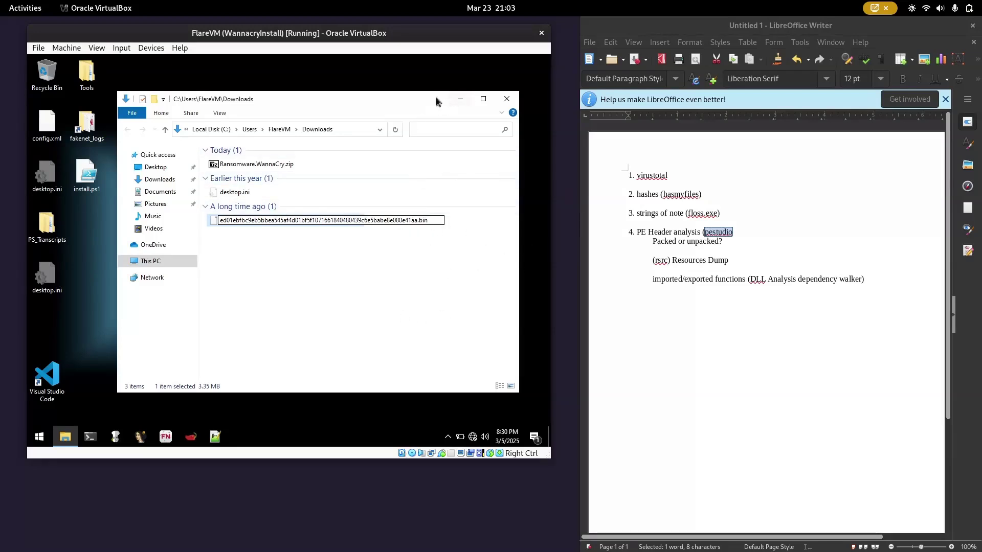
{"action": "left_click_drag", "start_coordinate": [438, 101], "coordinate": [436, 115]}
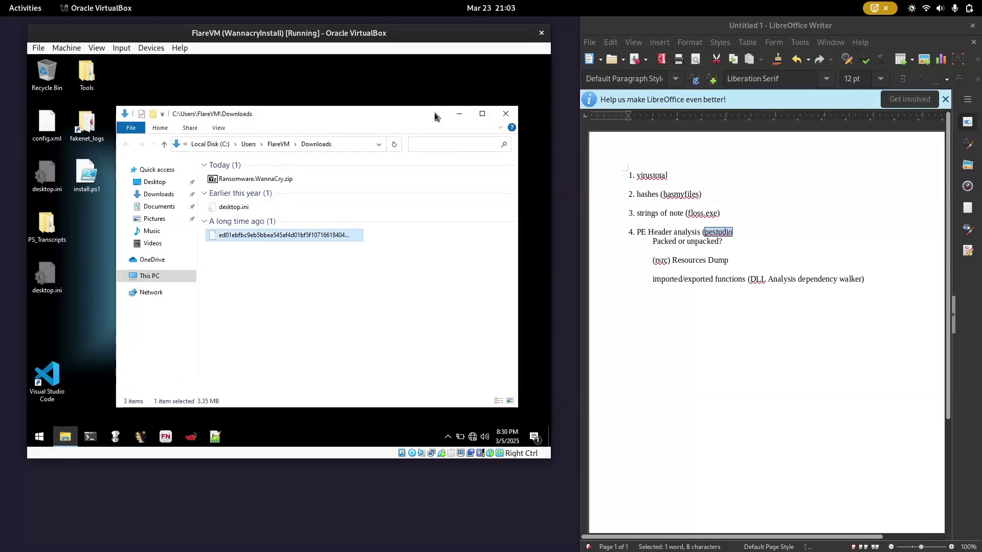
Switch network Adapter 1 of the FlareVM virtual machine to Bridged Adapter and apply the settings
{"action": "left_click", "coordinate": [61, 50]}
{"action": "key", "text": "Escape"}
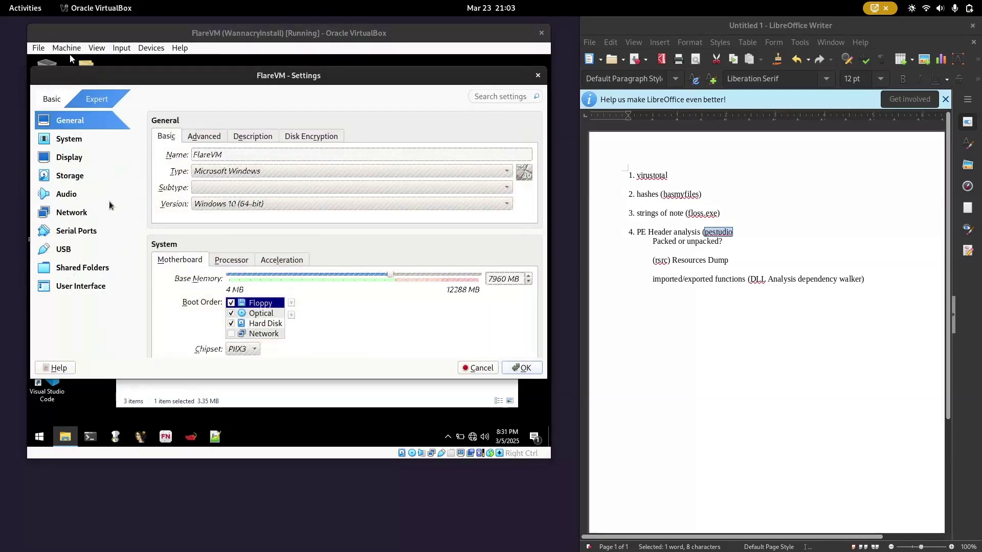
{"action": "left_click", "coordinate": [57, 214]}
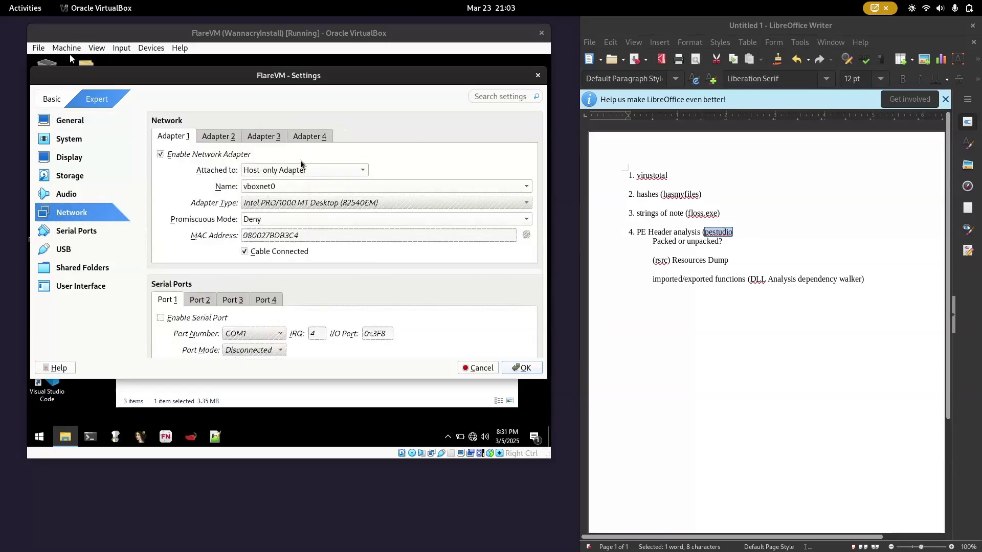
{"action": "left_click", "coordinate": [328, 170]}
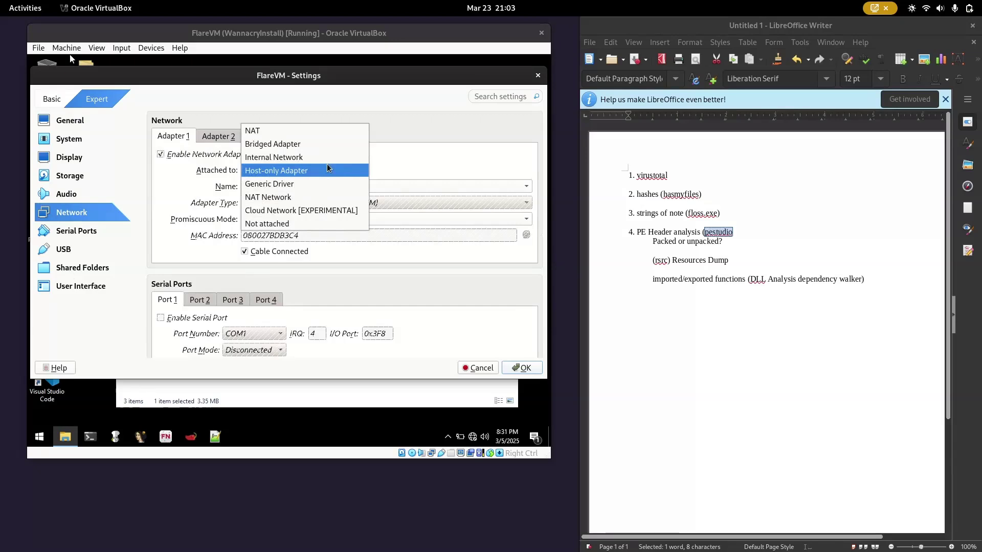
{"action": "left_click", "coordinate": [306, 147]}
{"action": "left_click", "coordinate": [514, 368]}
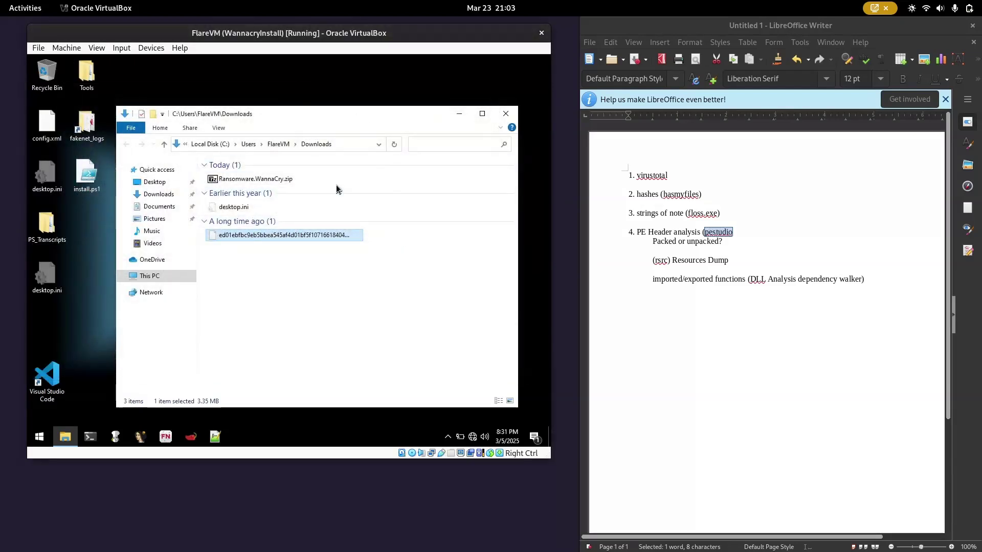
{"action": "mouse_move", "coordinate": [471, 438]}
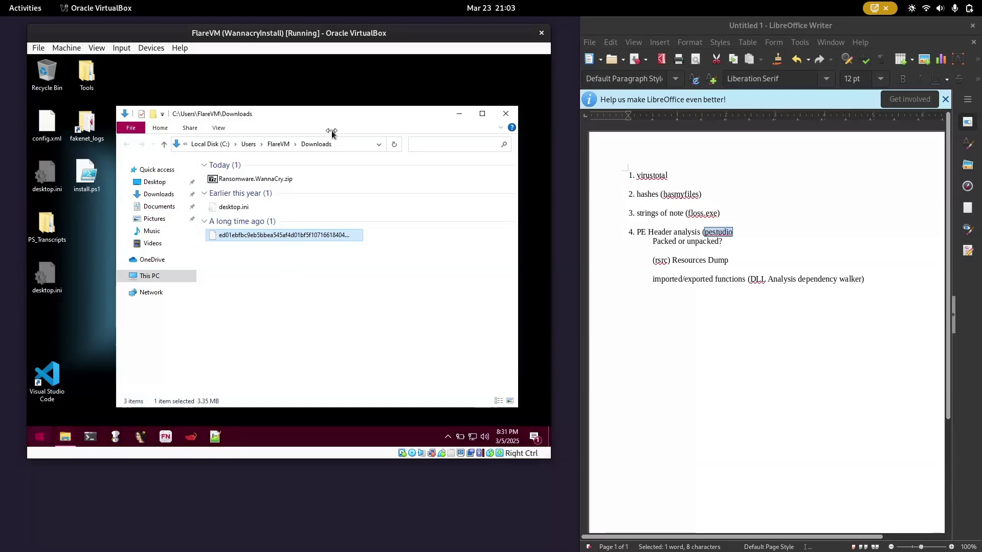
Launch Google Chrome inside the virtual machine
{"action": "key", "text": "super"}
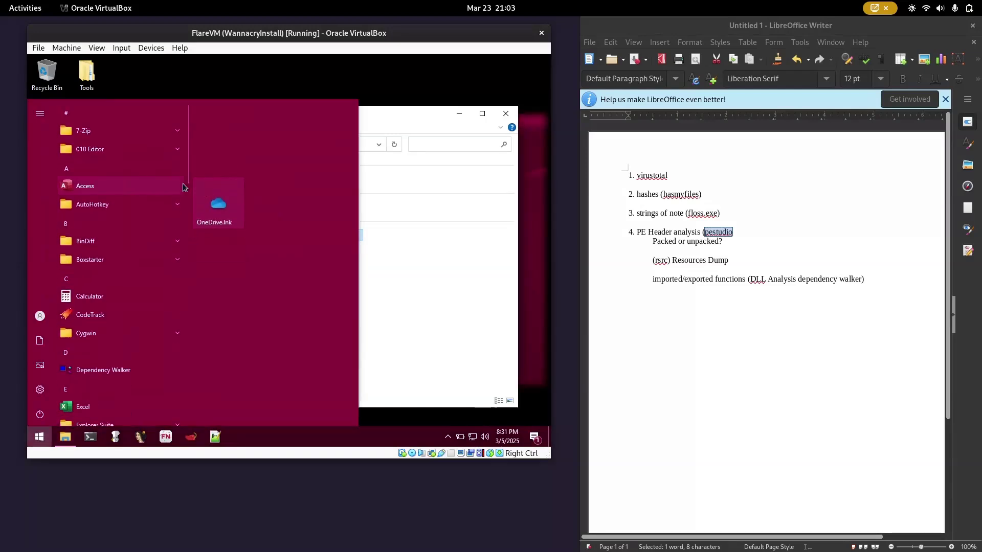
{"action": "key", "text": "super"}
{"action": "key", "text": "super"}
{"action": "type", "text": "chrome"}
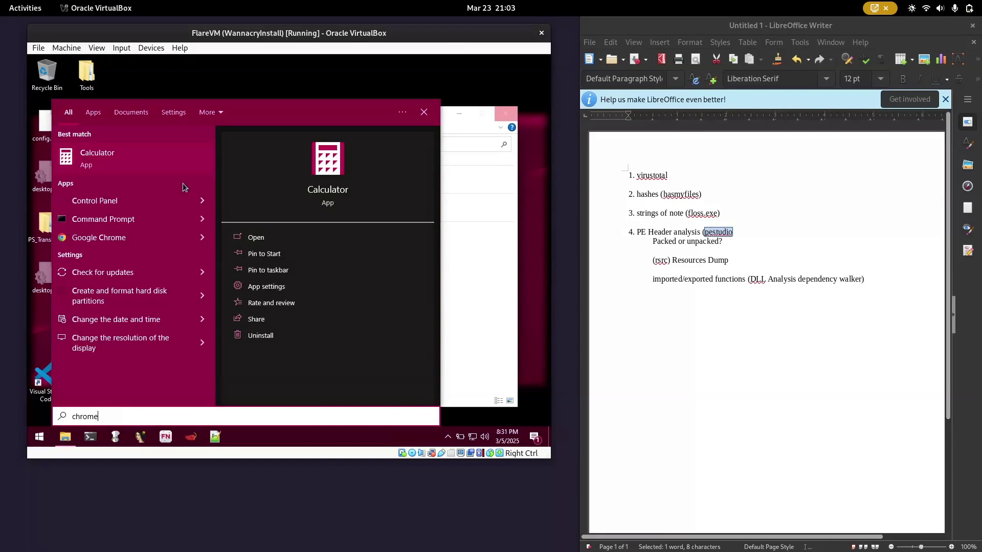
{"action": "key", "text": "Return"}
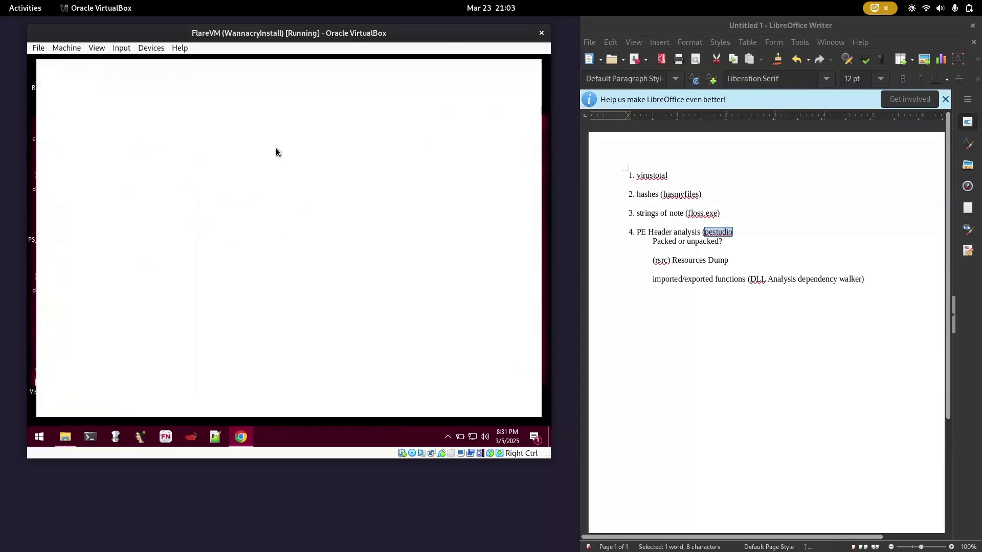
Search the web for "virustotal", open the VirusTotal site and maximize the browser window
{"action": "left_click", "coordinate": [283, 91]}
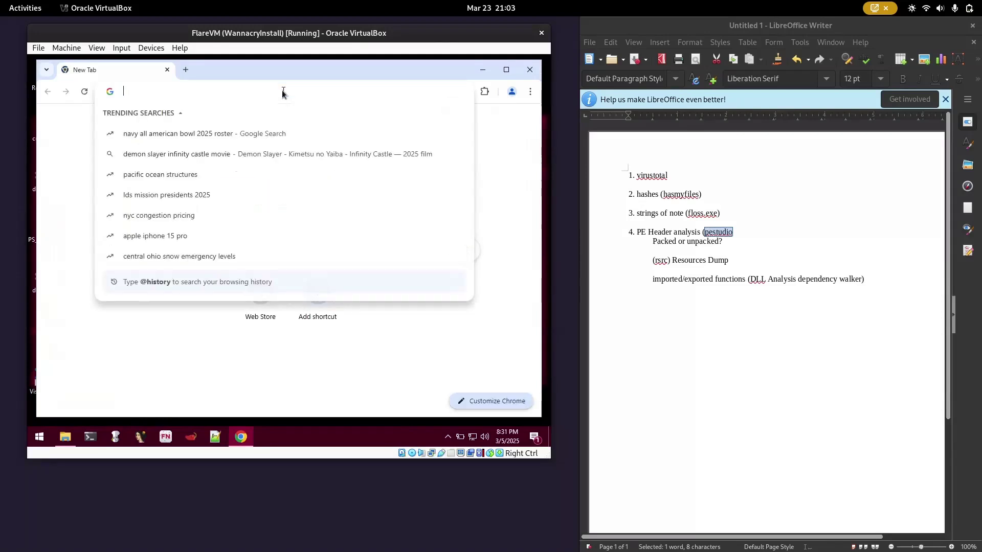
{"action": "type", "text": "virustotal"}
{"action": "key", "text": "Return"}
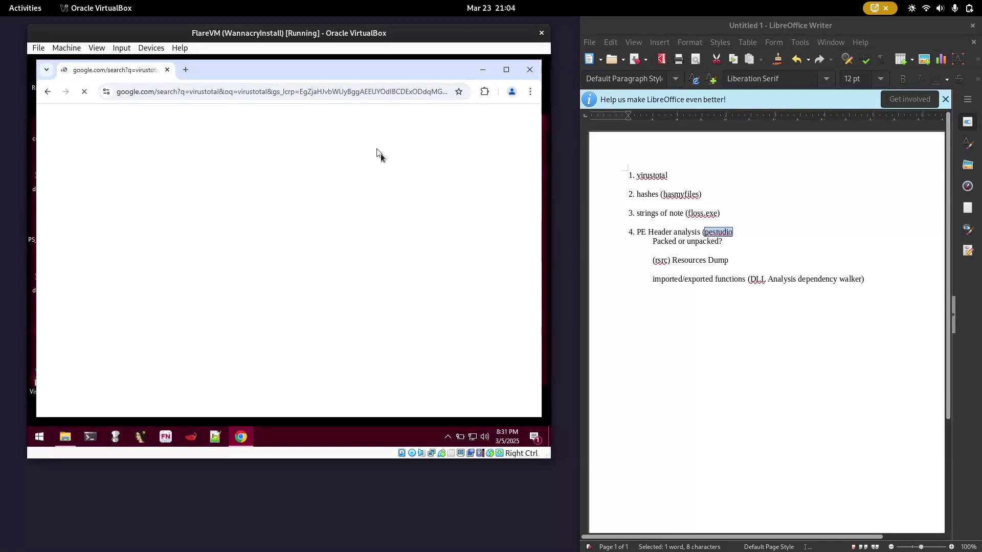
{"action": "mouse_move", "coordinate": [246, 79]}
{"action": "left_mouse_down"}
{"action": "mouse_move", "coordinate": [241, 102]}
{"action": "mouse_move", "coordinate": [248, 91]}
{"action": "left_mouse_up"}
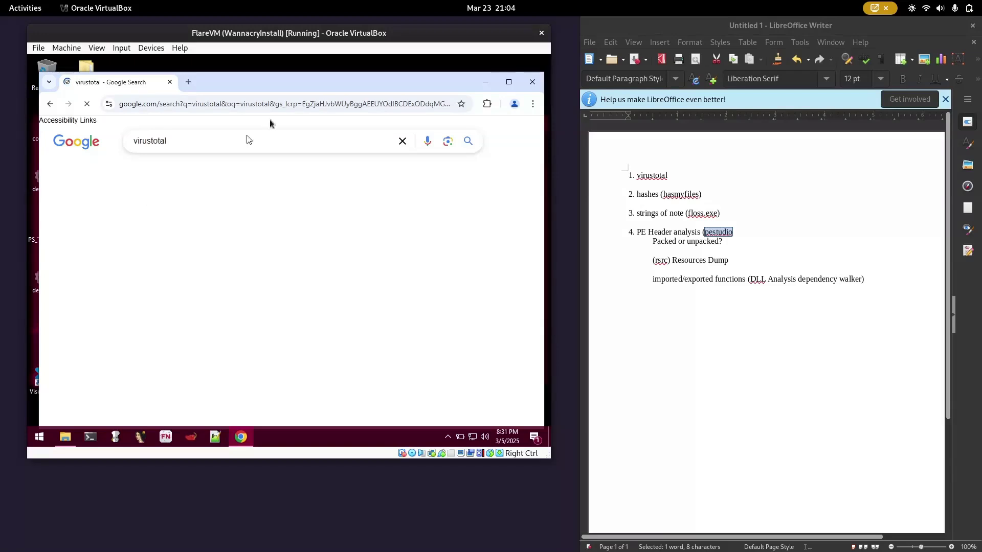
{"action": "left_click_drag", "start_coordinate": [312, 88], "coordinate": [304, 45]}
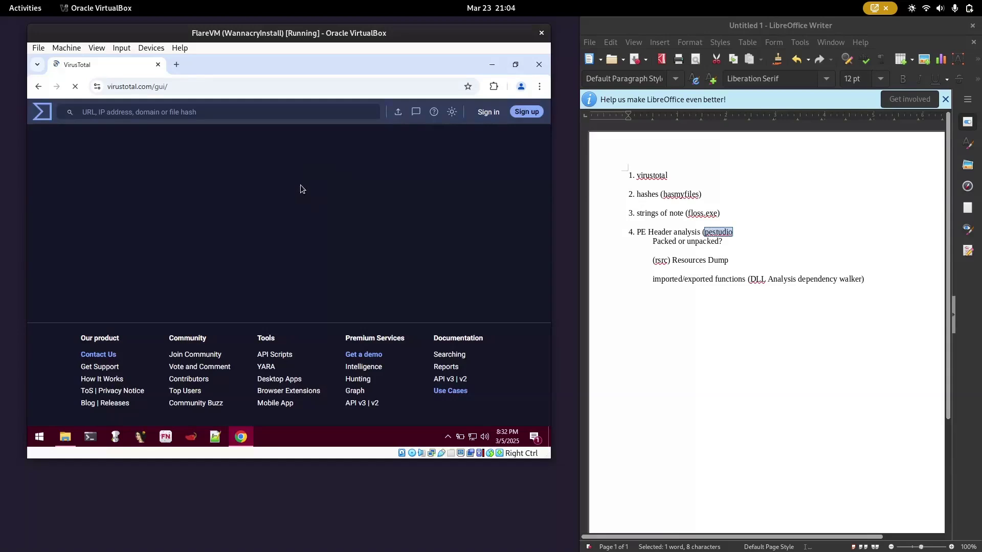
Upload the hash-named sample from Downloads to VirusTotal and close the extension onboarding tabs that interrupt
{"action": "scroll", "coordinate": [287, 276], "scroll_direction": "down", "scroll_amount": 2}
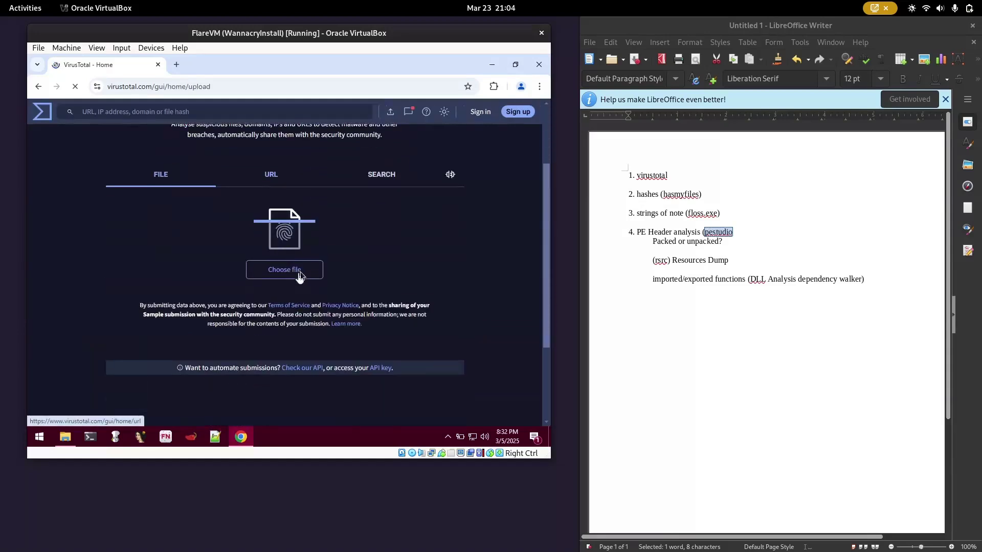
{"action": "left_click", "coordinate": [304, 268]}
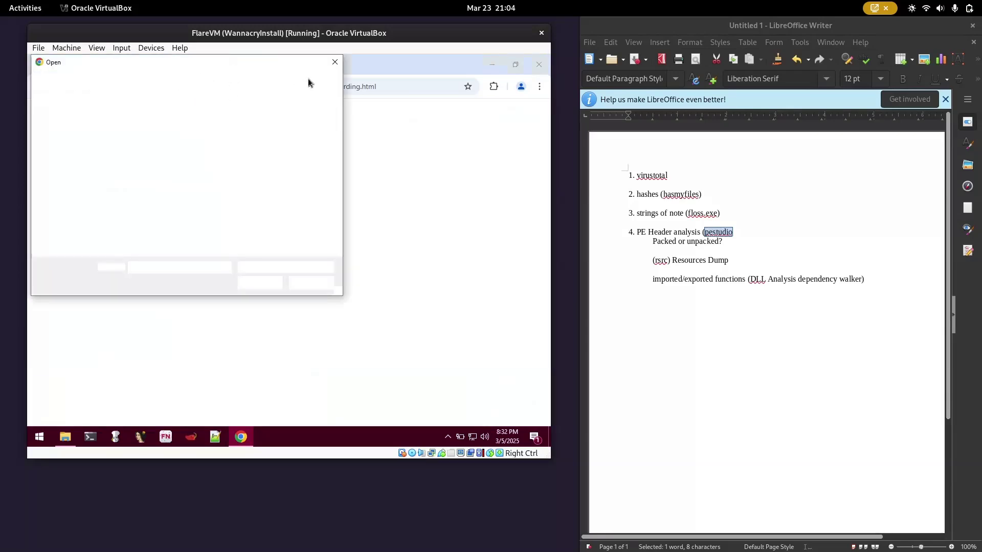
{"action": "left_click", "coordinate": [335, 62]}
{"action": "left_click", "coordinate": [280, 64]}
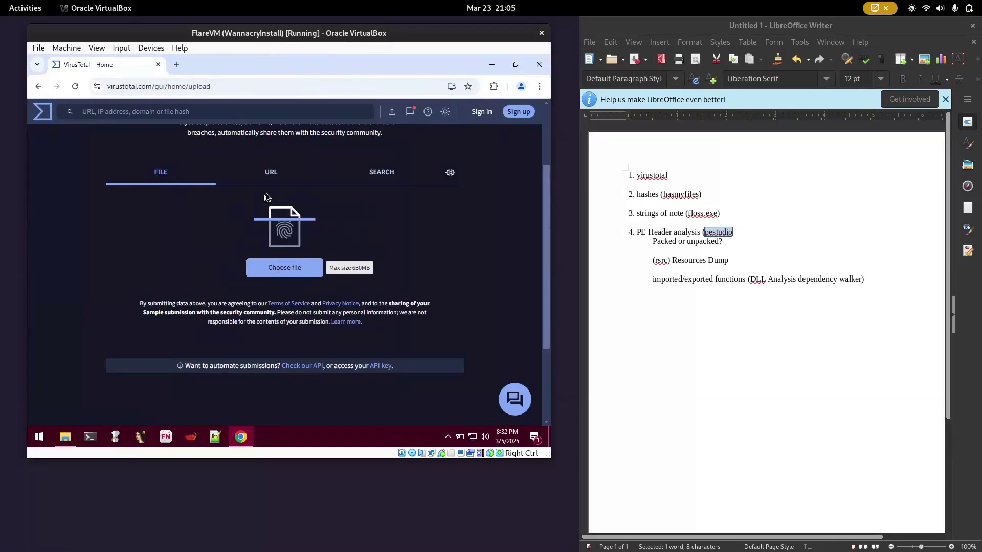
{"action": "left_click", "coordinate": [290, 269]}
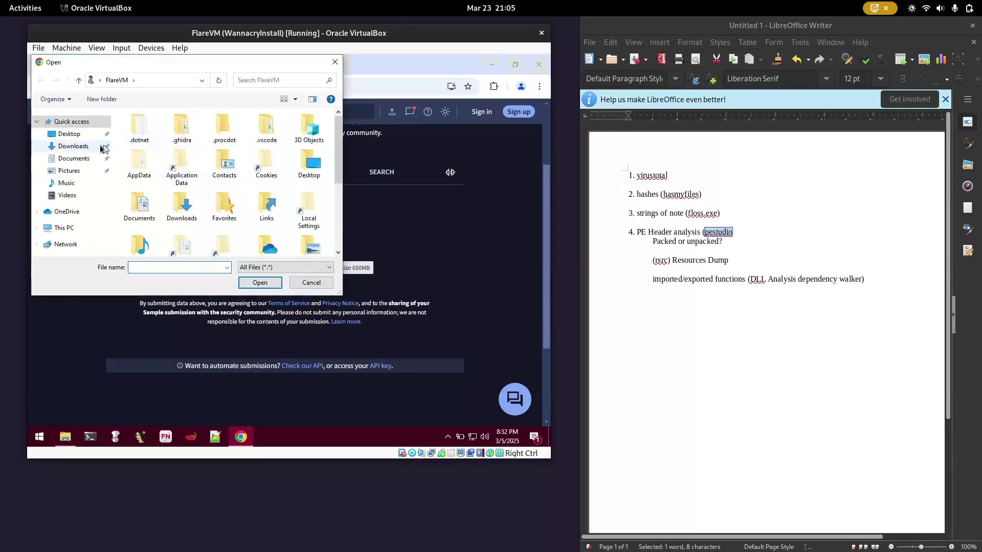
{"action": "left_click", "coordinate": [80, 145]}
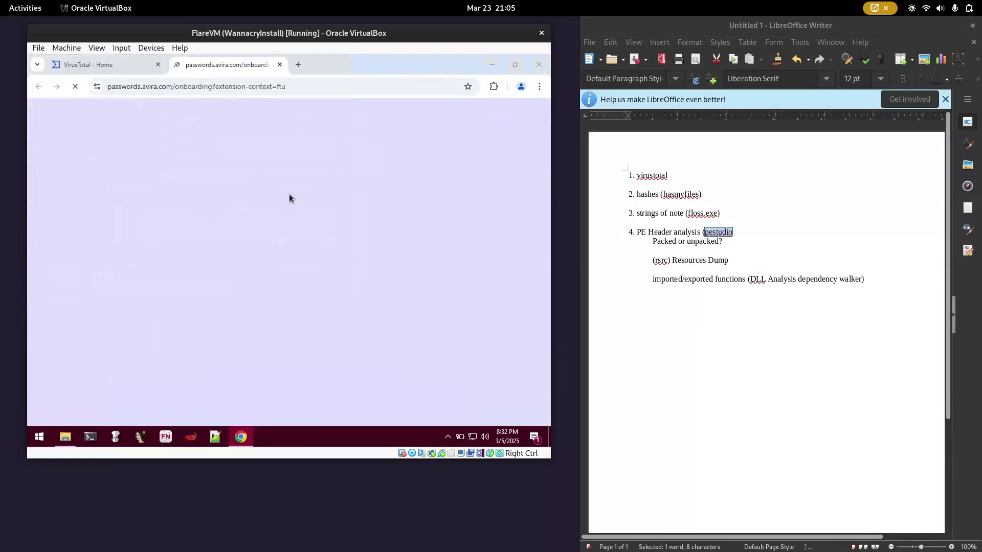
{"action": "left_click", "coordinate": [280, 64]}
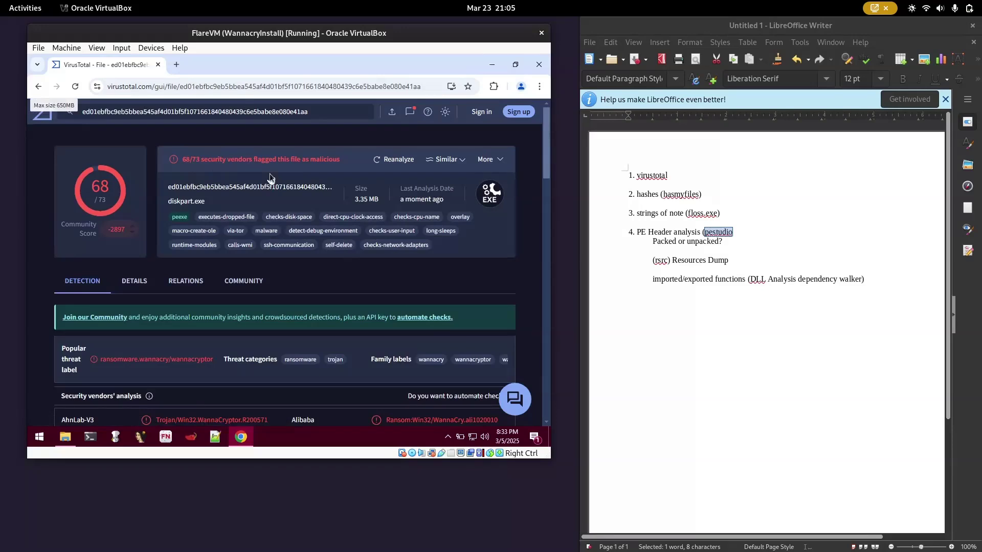
Examine the security vendors' verdicts on the sample in the VirusTotal report, waiting for the page if it becomes unresponsive
{"action": "scroll", "coordinate": [253, 184], "scroll_direction": "down", "scroll_amount": 4}
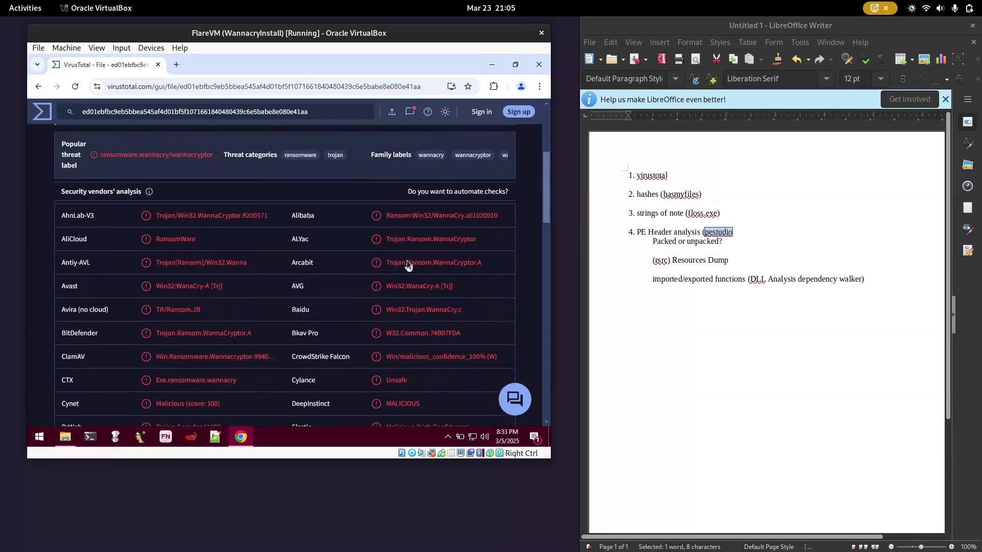
{"action": "scroll", "coordinate": [328, 258], "scroll_direction": "down", "scroll_amount": 3}
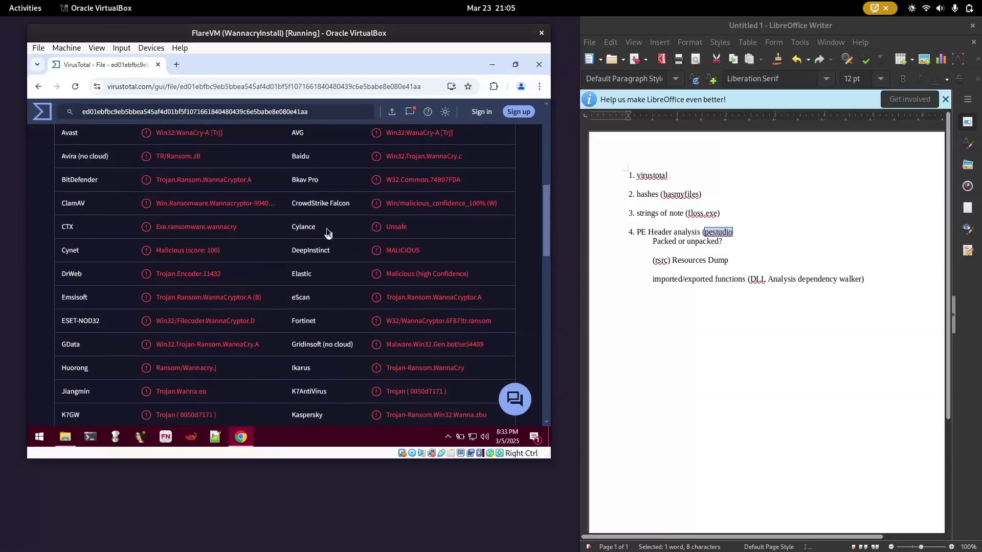
{"action": "scroll", "coordinate": [416, 232], "scroll_direction": "down", "scroll_amount": 8}
{"action": "scroll", "coordinate": [394, 229], "scroll_direction": "down", "scroll_amount": 4}
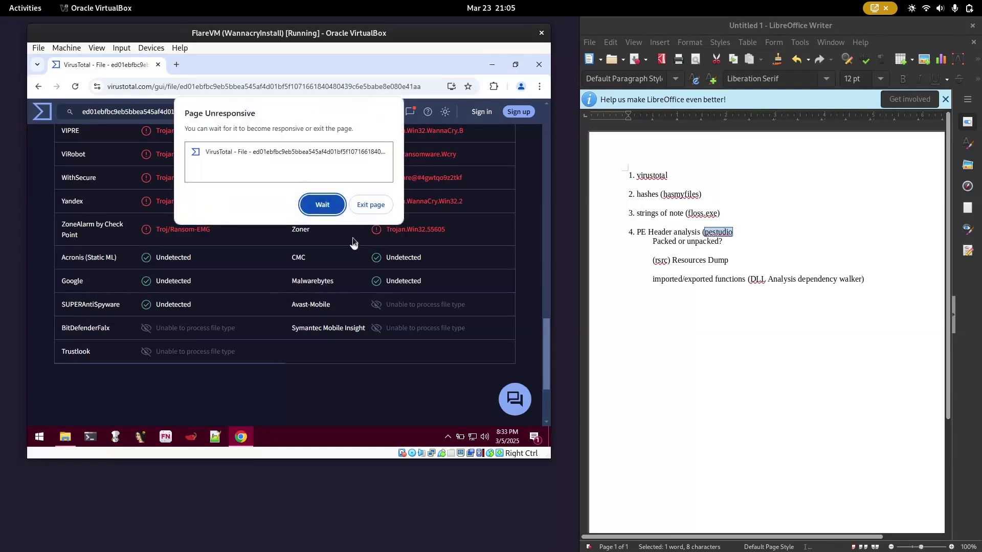
{"action": "left_click", "coordinate": [321, 204]}
{"action": "left_click", "coordinate": [359, 117]}
{"action": "scroll", "coordinate": [322, 241], "scroll_direction": "up", "scroll_amount": 15}
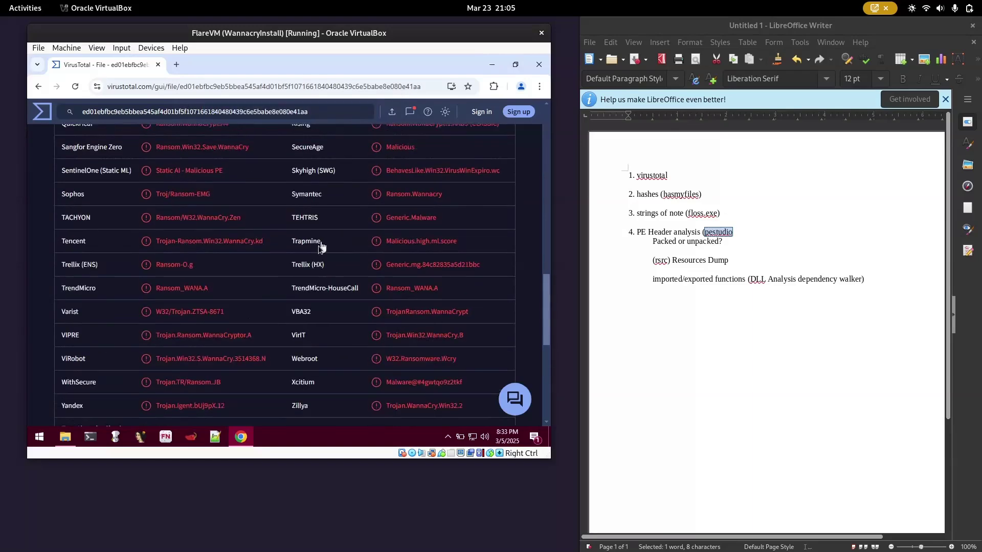
{"action": "scroll", "coordinate": [213, 259], "scroll_direction": "down", "scroll_amount": 3}
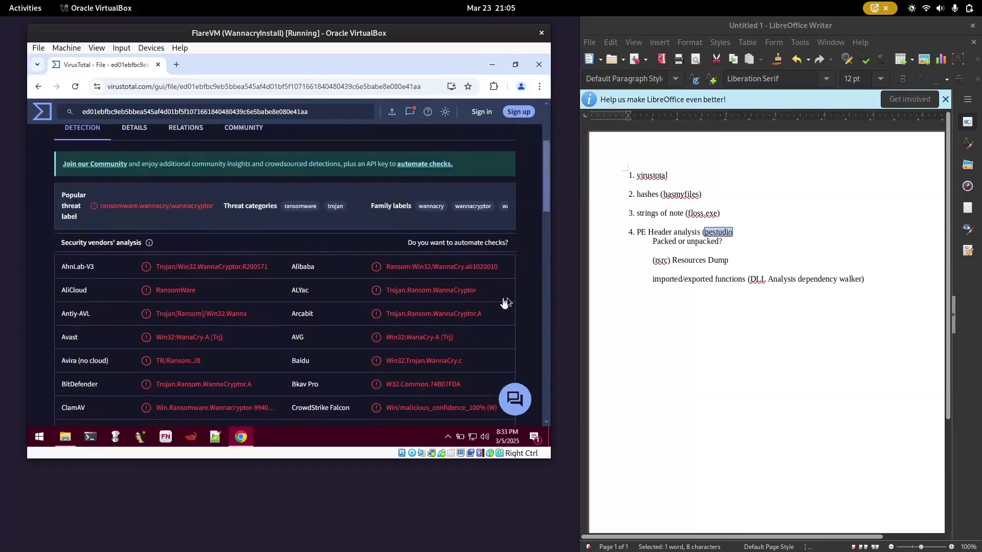
{"action": "scroll", "coordinate": [214, 297], "scroll_direction": "down", "scroll_amount": 2}
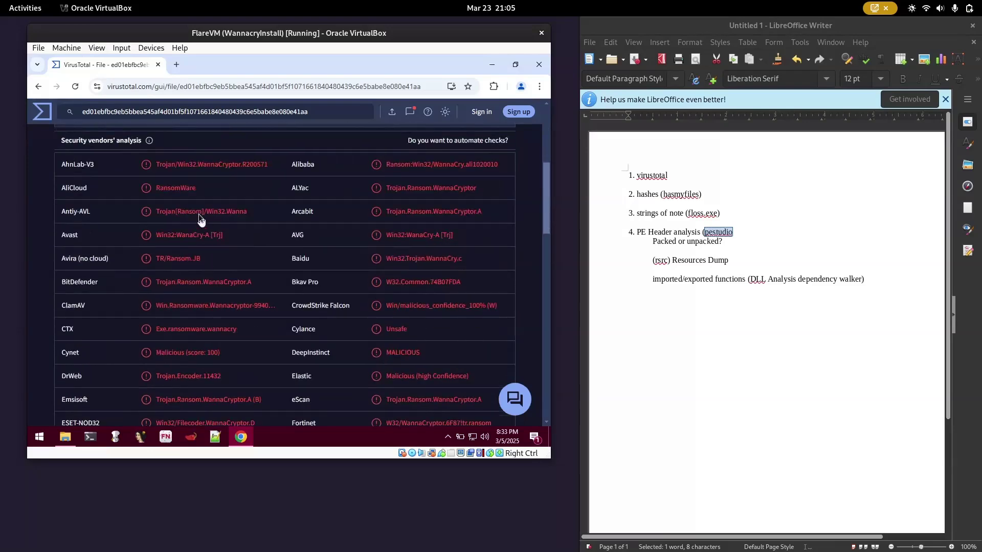
Display the sample's details in the VirusTotal report and examine the hashes among its basic properties
{"action": "scroll", "coordinate": [259, 304], "scroll_direction": "up", "scroll_amount": 4}
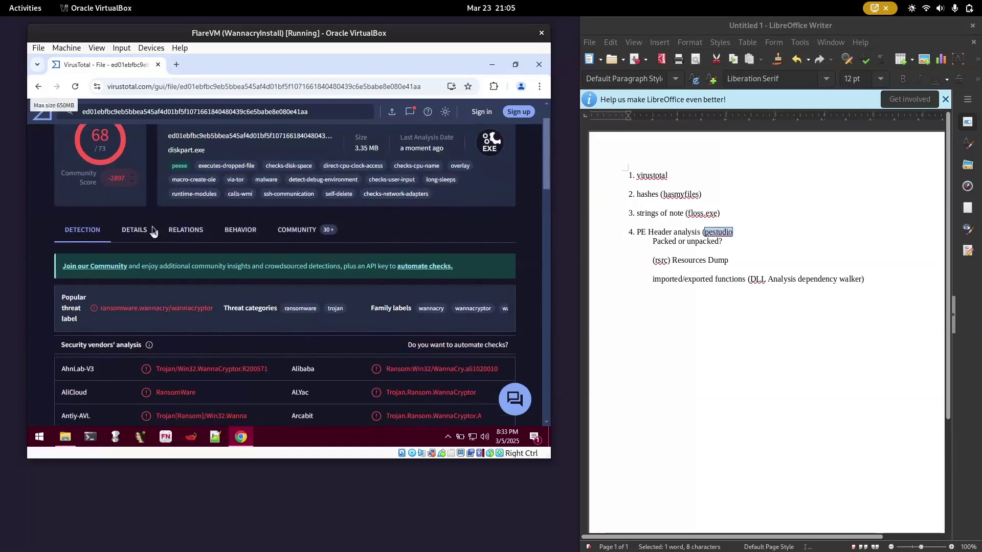
{"action": "left_click", "coordinate": [134, 230]}
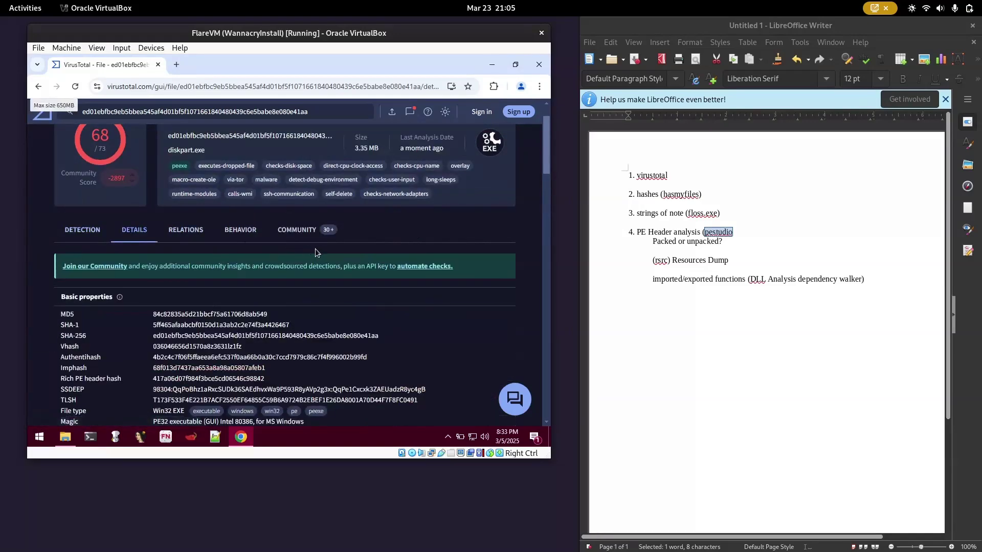
{"action": "scroll", "coordinate": [118, 214], "scroll_direction": "down", "scroll_amount": 2}
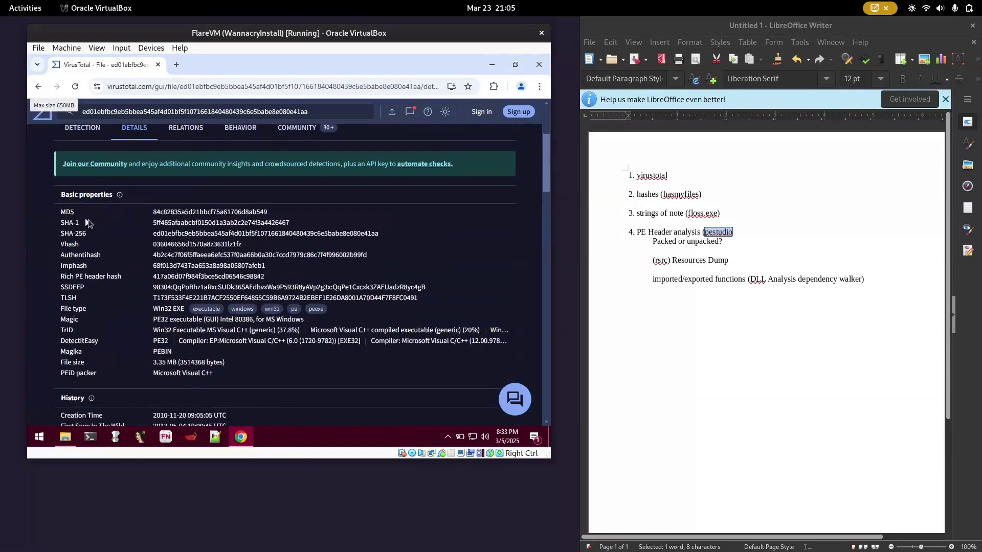
Compare the hashes in the report's basic properties with the virustotal and hashes items of the notes checklist
{"action": "left_click_drag", "start_coordinate": [60, 209], "coordinate": [226, 290]}
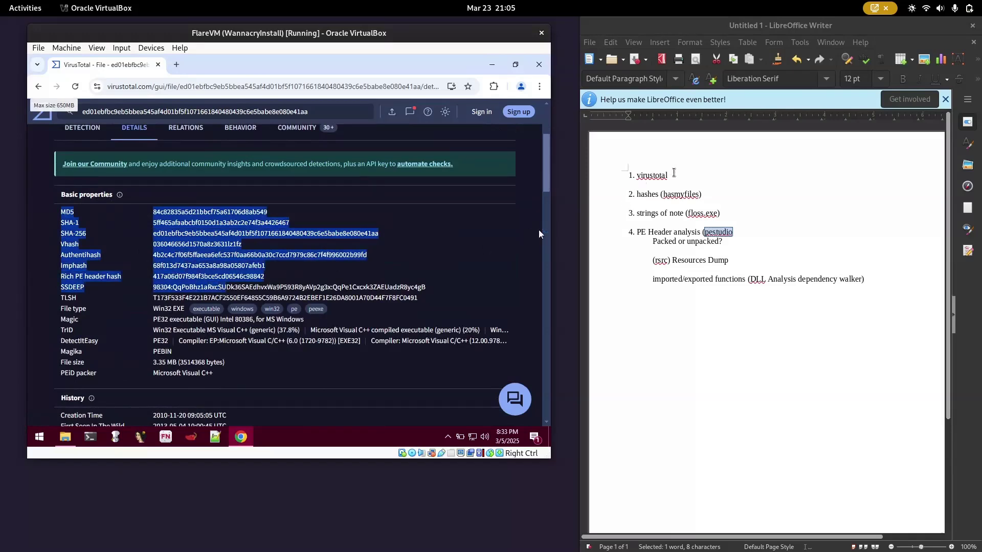
{"action": "left_click", "coordinate": [674, 174]}
{"action": "left_click_drag", "start_coordinate": [670, 175], "coordinate": [636, 179]}
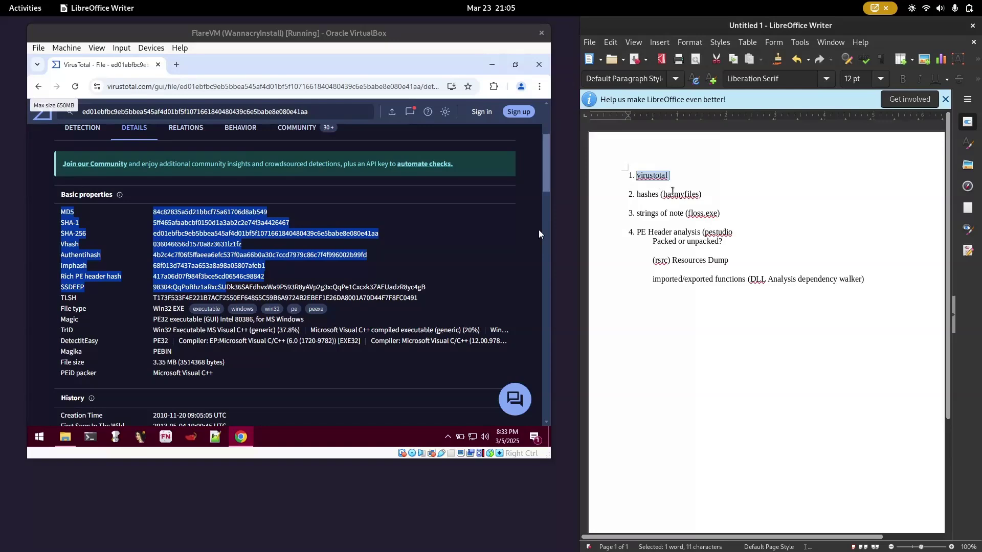
{"action": "left_click_drag", "start_coordinate": [706, 194], "coordinate": [639, 202]}
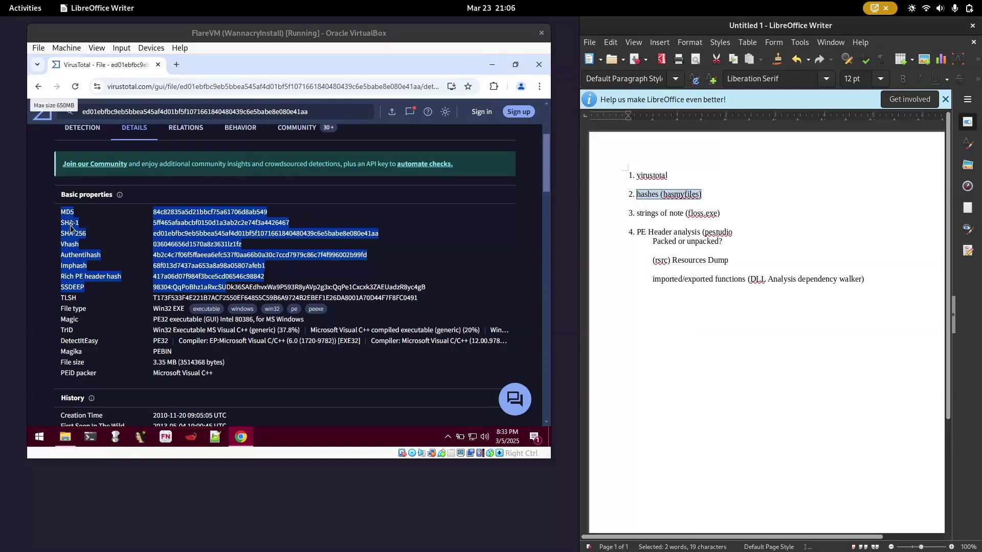
{"action": "left_click", "coordinate": [108, 259]}
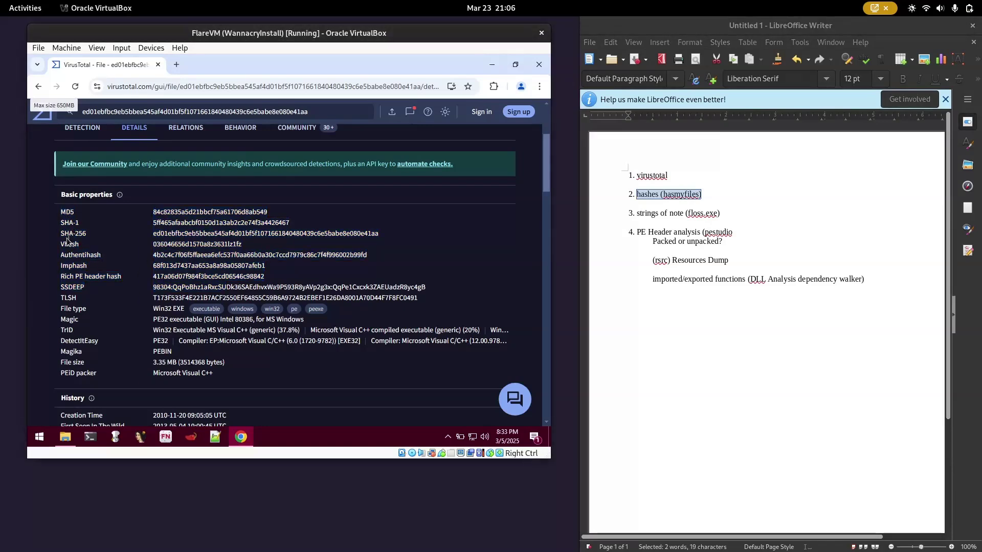
{"action": "left_click_drag", "start_coordinate": [59, 246], "coordinate": [263, 353]}
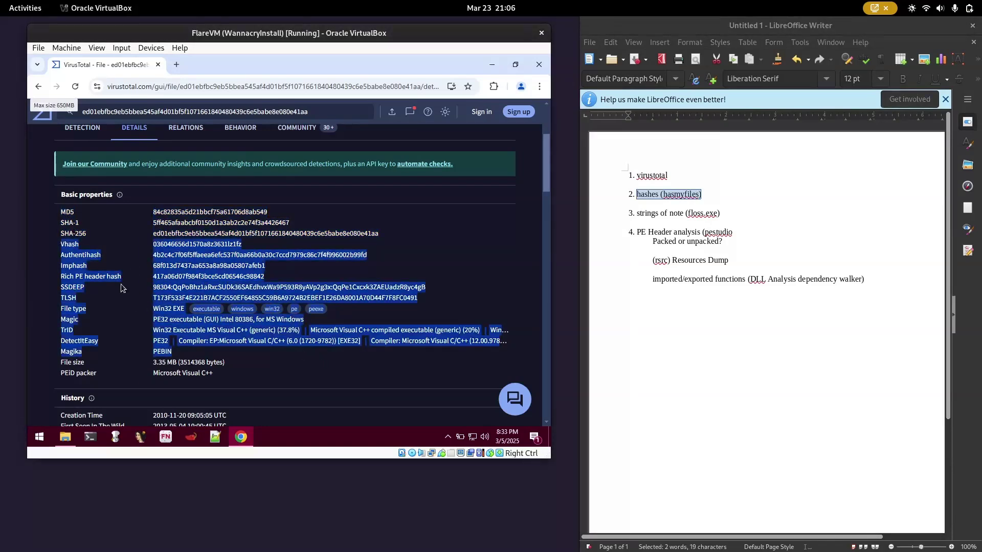
Examine the Magic file type and the PEiD packer entry among the sample's basic properties
{"action": "scroll", "coordinate": [128, 276], "scroll_direction": "down", "scroll_amount": 1}
{"action": "left_click", "coordinate": [132, 262]}
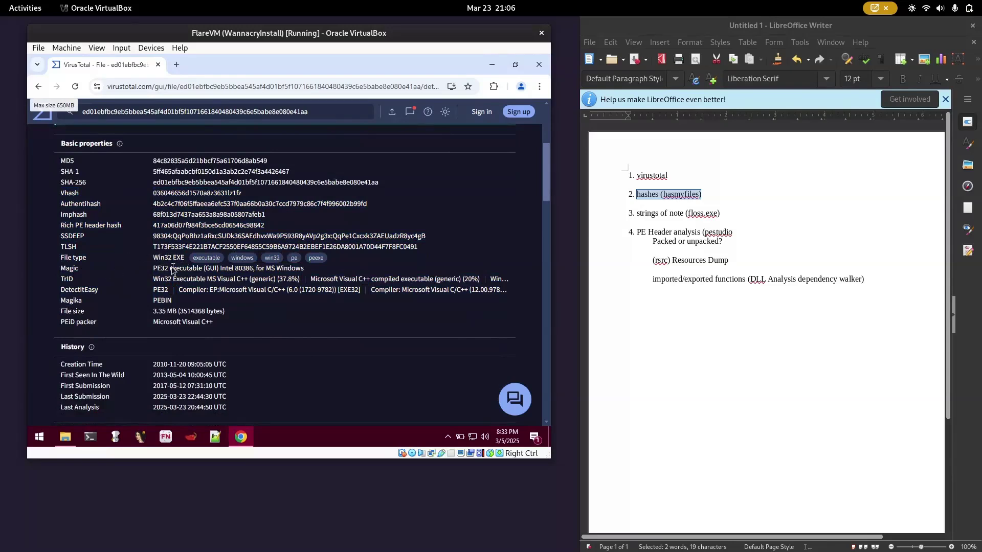
{"action": "left_click_drag", "start_coordinate": [154, 269], "coordinate": [265, 267]}
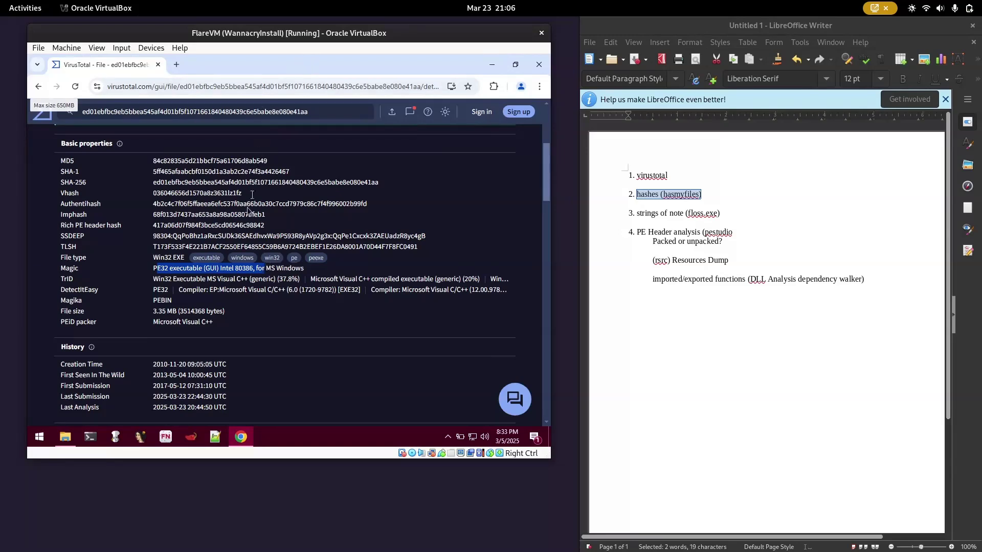
{"action": "scroll", "coordinate": [155, 309], "scroll_direction": "down", "scroll_amount": 1}
{"action": "scroll", "coordinate": [166, 286], "scroll_direction": "down", "scroll_amount": 2}
{"action": "double_click", "coordinate": [184, 219]}
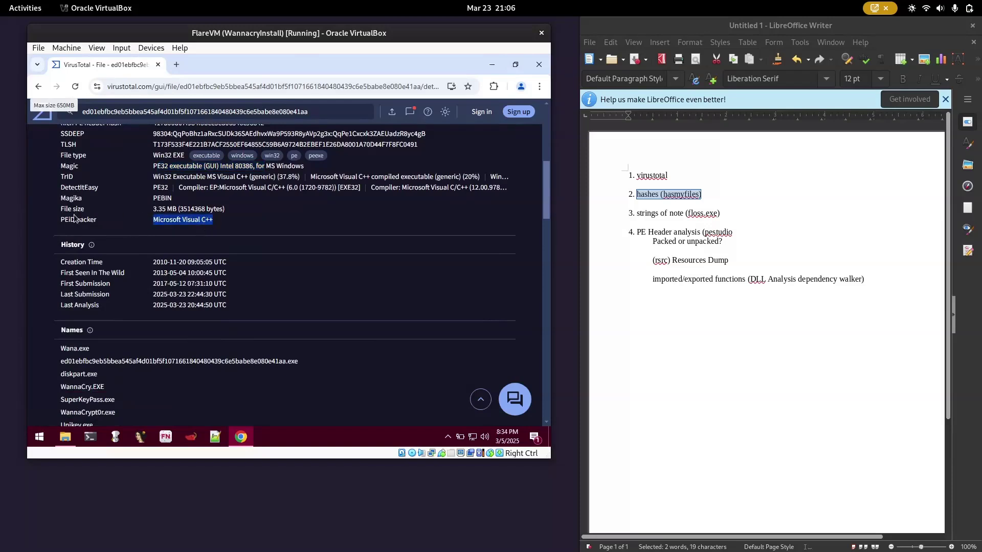
{"action": "left_click_drag", "start_coordinate": [62, 220], "coordinate": [214, 225]}
Examine the history and the alternative file names of the sample, including diskpart.exe
{"action": "scroll", "coordinate": [195, 230], "scroll_direction": "down", "scroll_amount": 2}
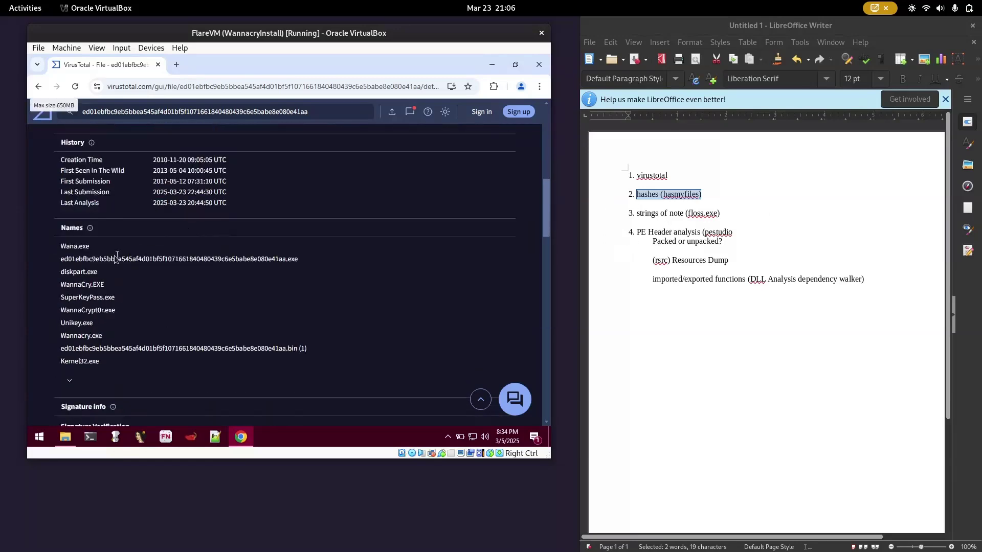
{"action": "left_click_drag", "start_coordinate": [67, 259], "coordinate": [119, 366]}
{"action": "left_click", "coordinate": [71, 275]}
{"action": "double_click", "coordinate": [72, 275]}
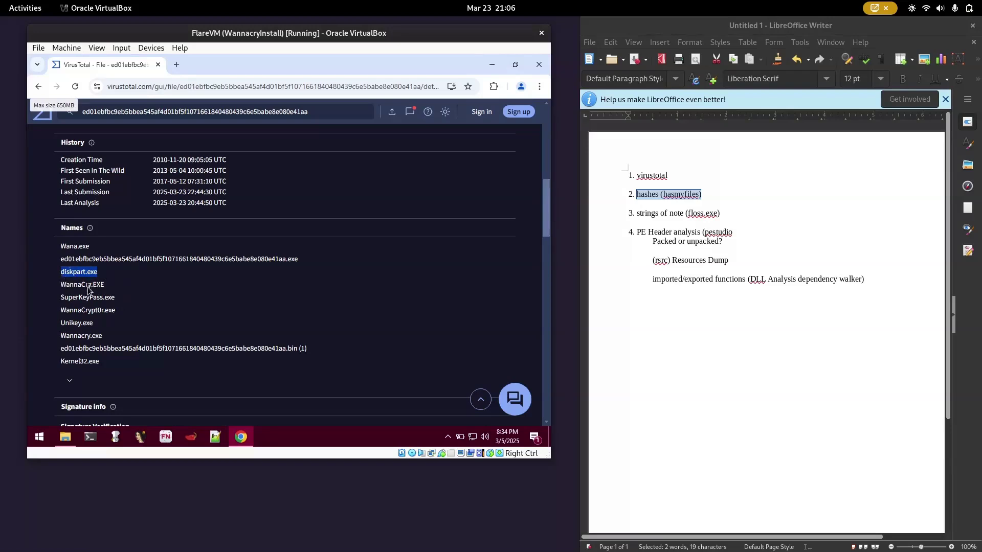
{"action": "scroll", "coordinate": [109, 294], "scroll_direction": "down", "scroll_amount": 4}
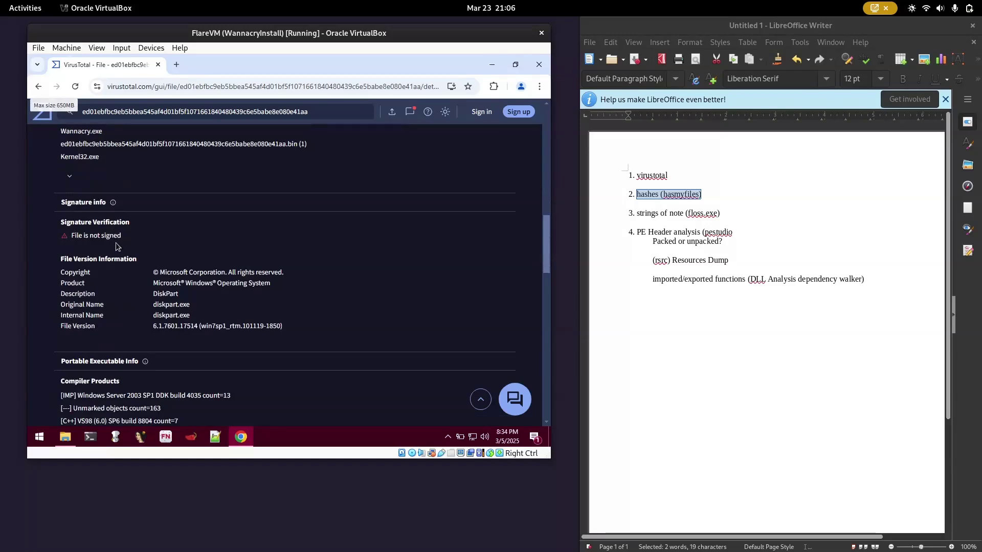
Examine the sample's file version information, PE header and section table in the VirusTotal details
{"action": "scroll", "coordinate": [137, 242], "scroll_direction": "down", "scroll_amount": 3}
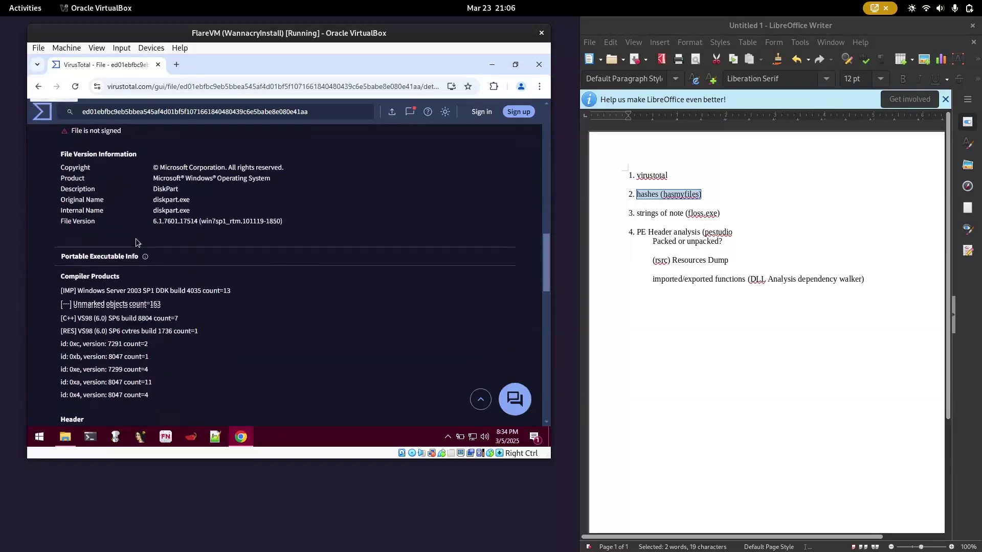
{"action": "scroll", "coordinate": [72, 251], "scroll_direction": "down", "scroll_amount": 4}
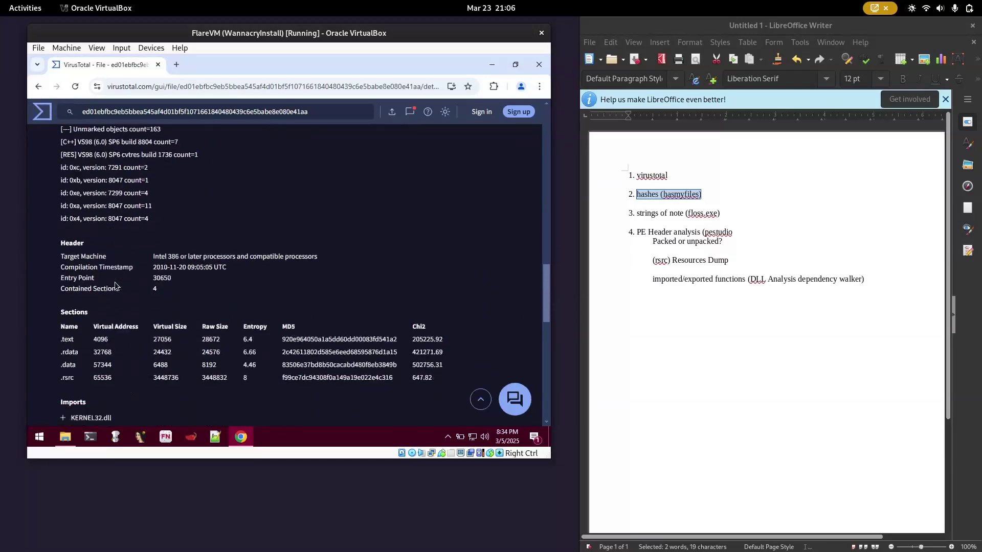
{"action": "left_click_drag", "start_coordinate": [54, 256], "coordinate": [442, 306]}
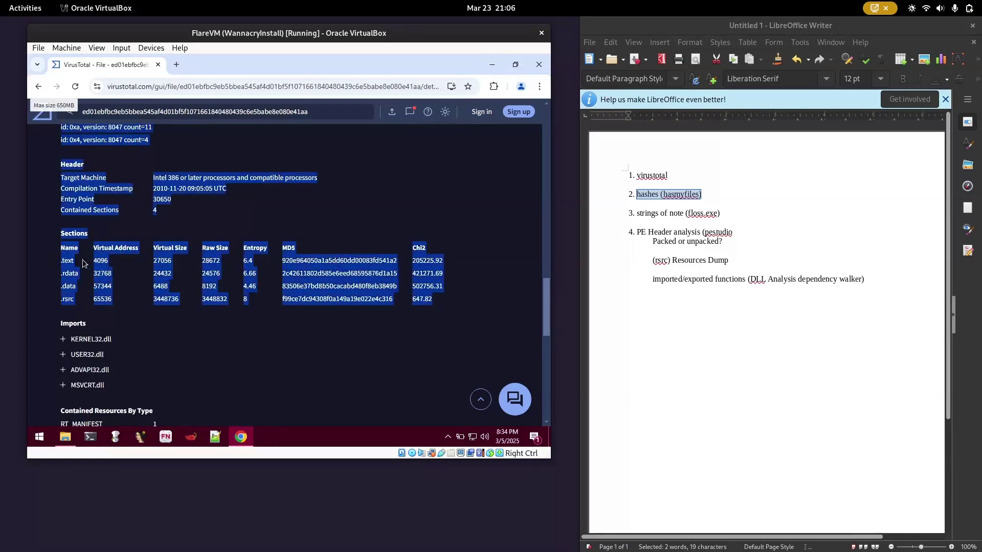
{"action": "left_click", "coordinate": [64, 263]}
{"action": "left_click_drag", "start_coordinate": [97, 261], "coordinate": [172, 263]}
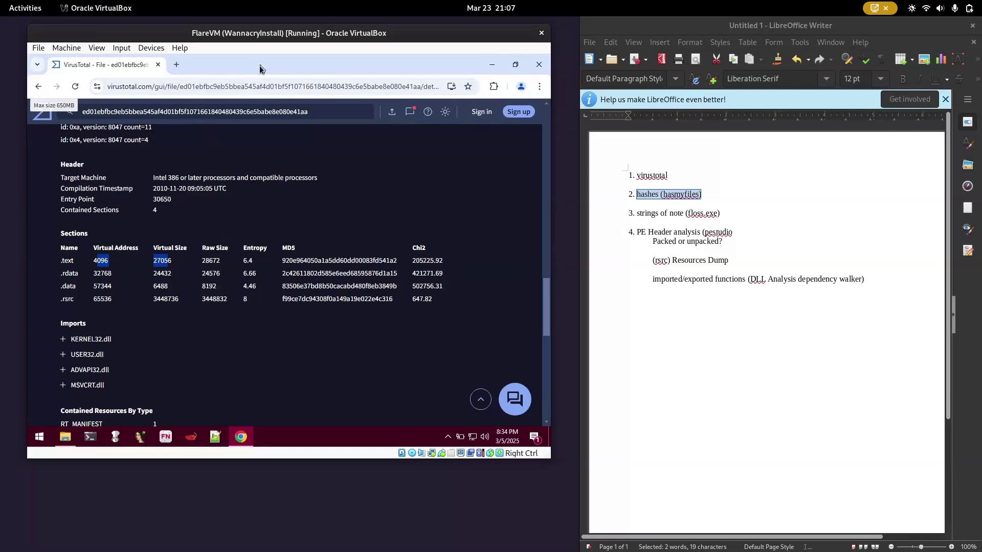
Attach the FlareVM machine's network adapter to the Host-only Adapter vboxnet0 in its settings
{"action": "double_click", "coordinate": [225, 65]}
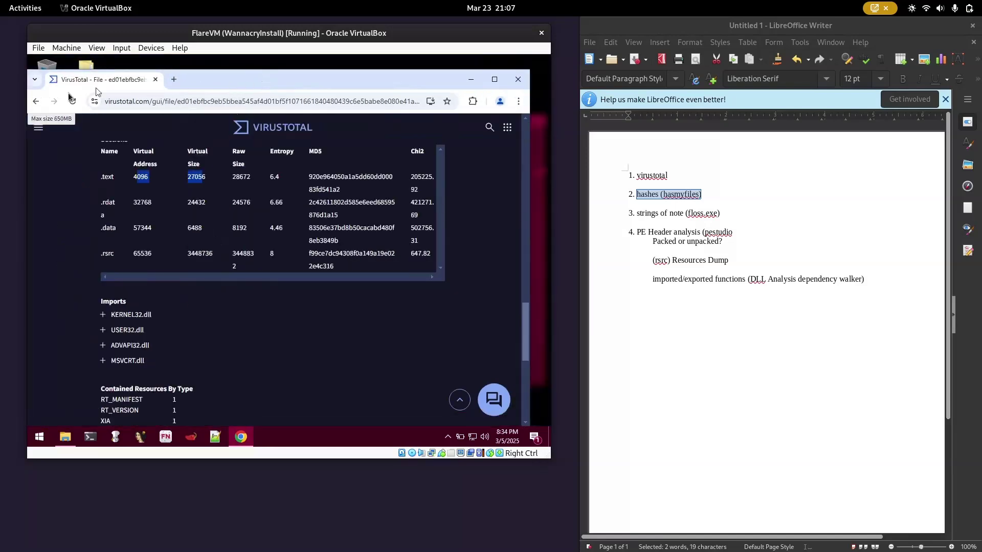
{"action": "left_click", "coordinate": [67, 48]}
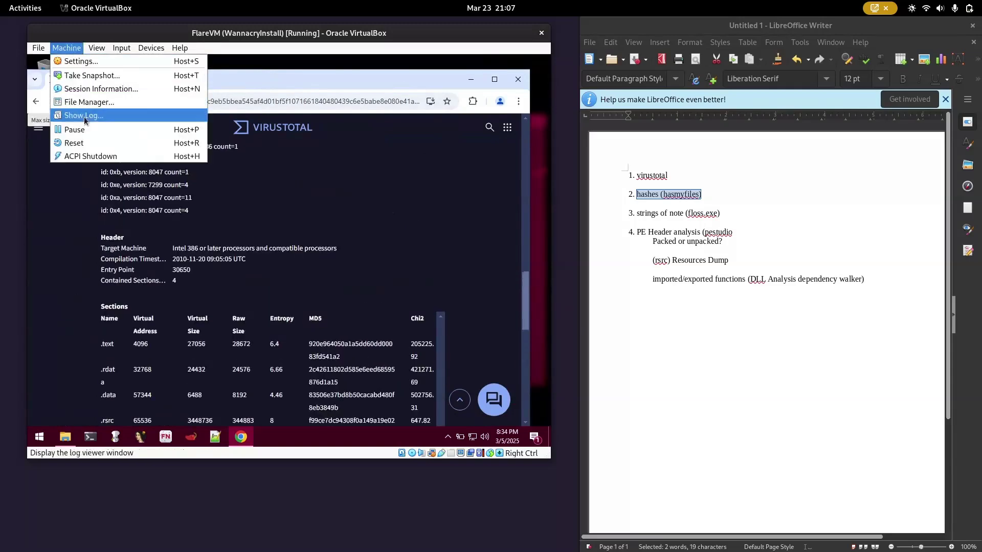
{"action": "left_click", "coordinate": [98, 60]}
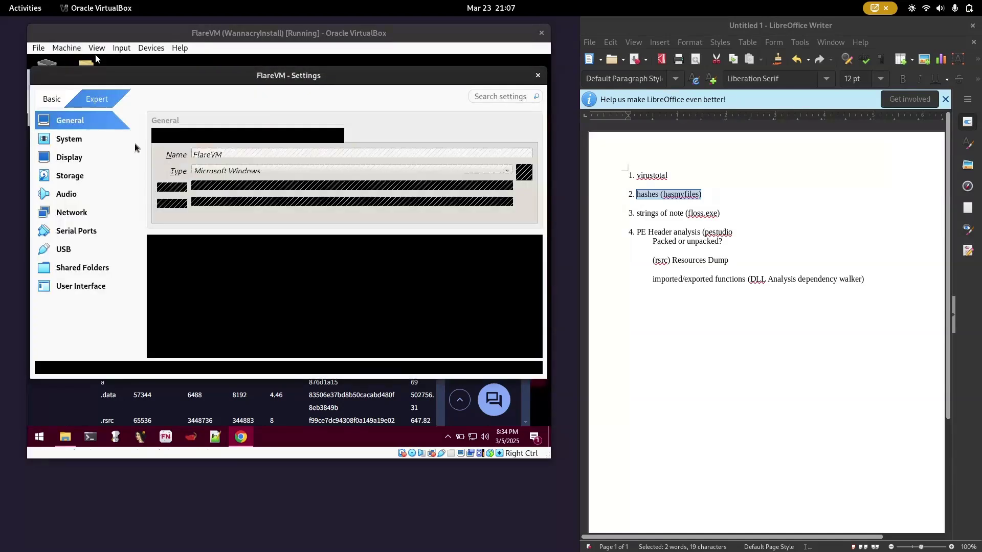
{"action": "left_click", "coordinate": [78, 211]}
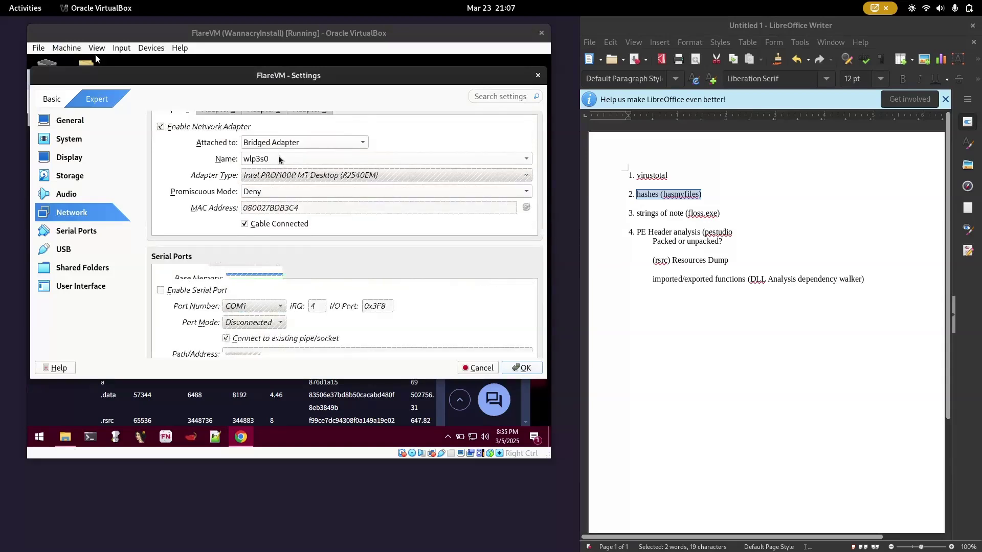
{"action": "left_click", "coordinate": [304, 143]}
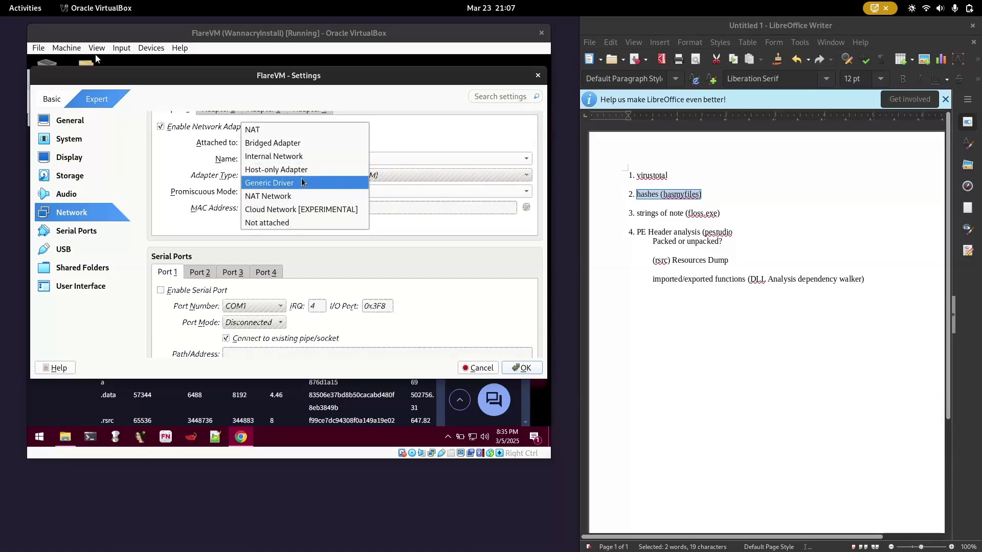
{"action": "left_click", "coordinate": [299, 169]}
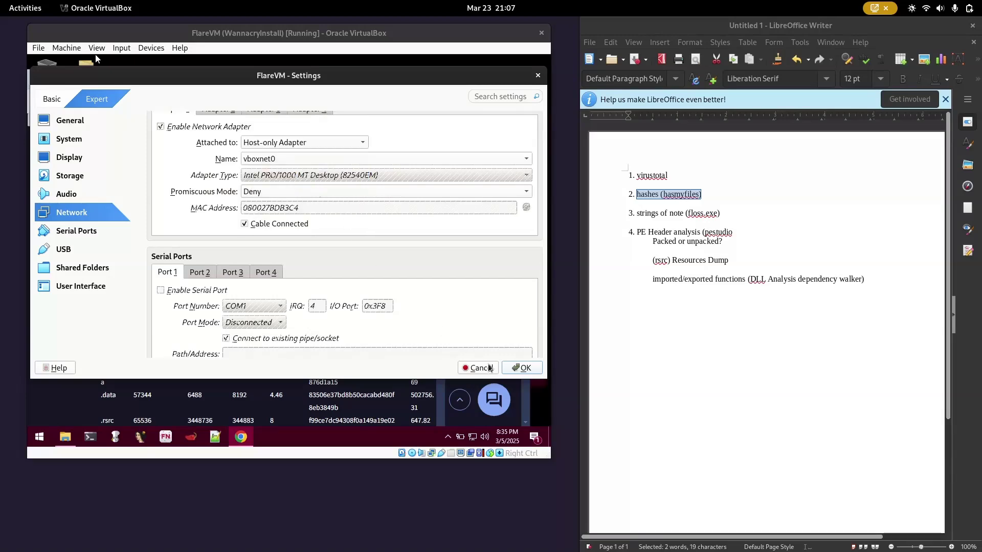
{"action": "left_click", "coordinate": [525, 368]}
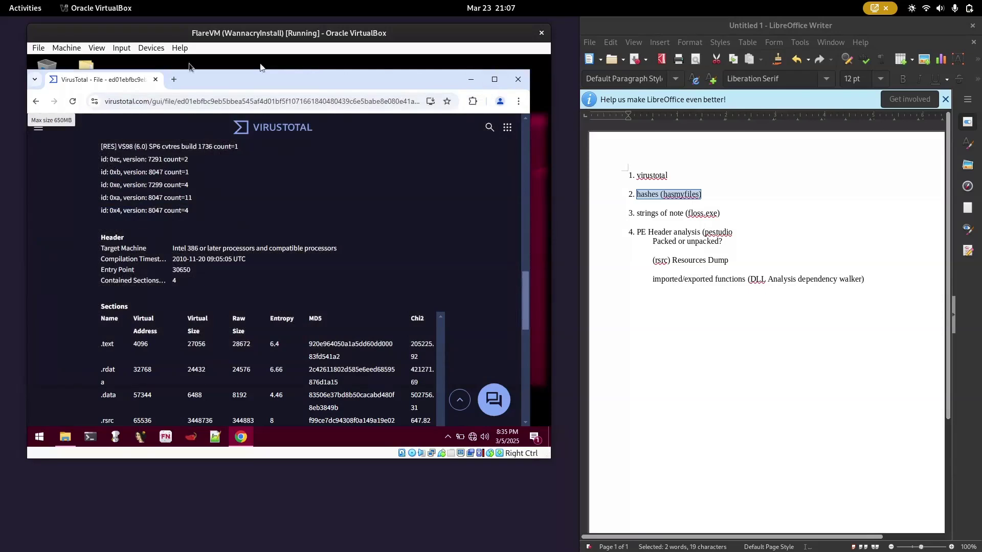
Test the virtual machine's internet isolation by searching for "dfgdfg" in a new browser tab, and close that tab
{"action": "left_click", "coordinate": [174, 79]}
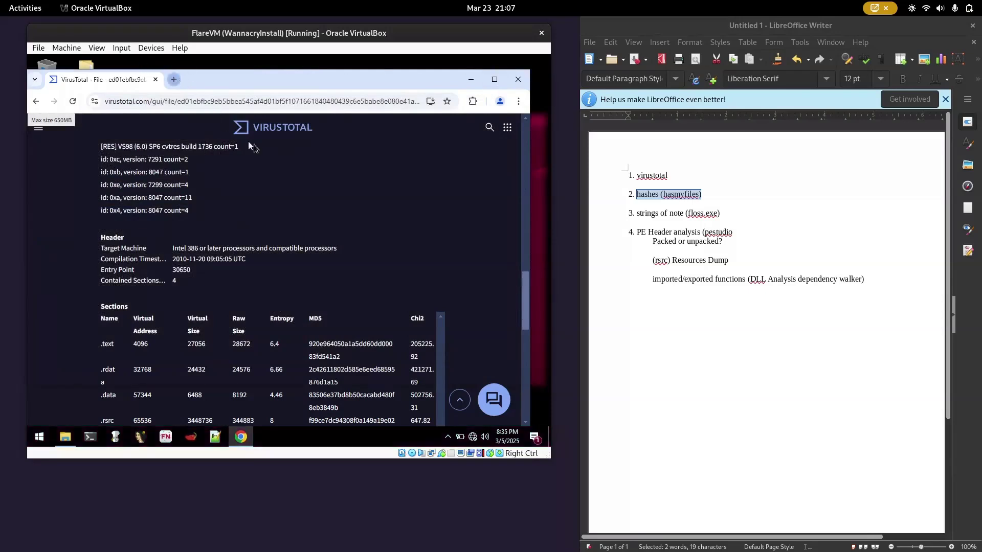
{"action": "type", "text": "dfgdfg"}
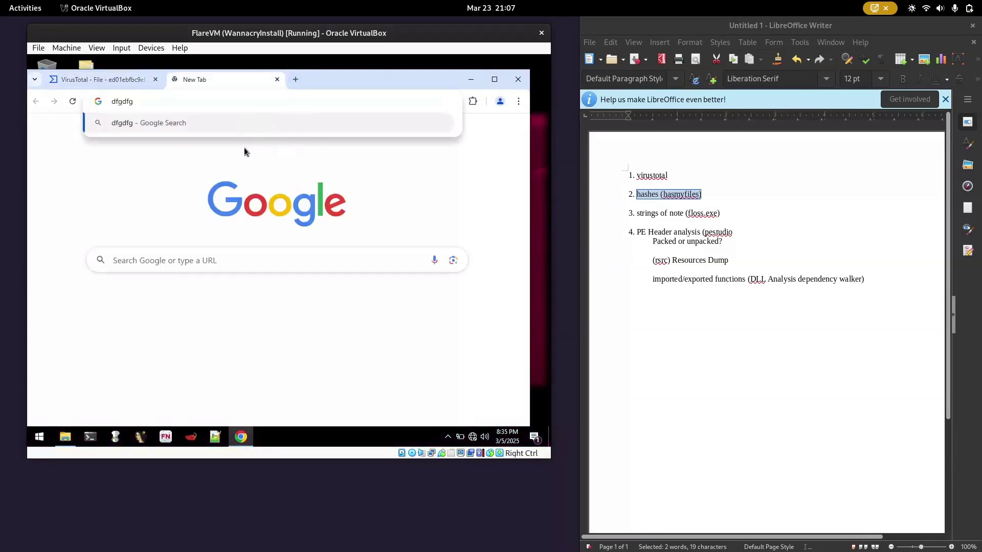
{"action": "key", "text": "Return"}
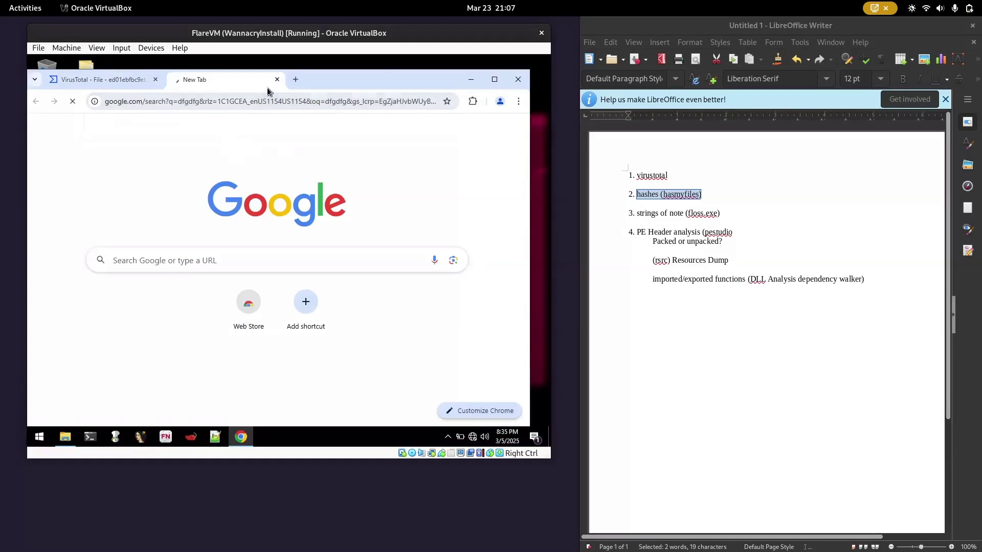
{"action": "left_click", "coordinate": [277, 79]}
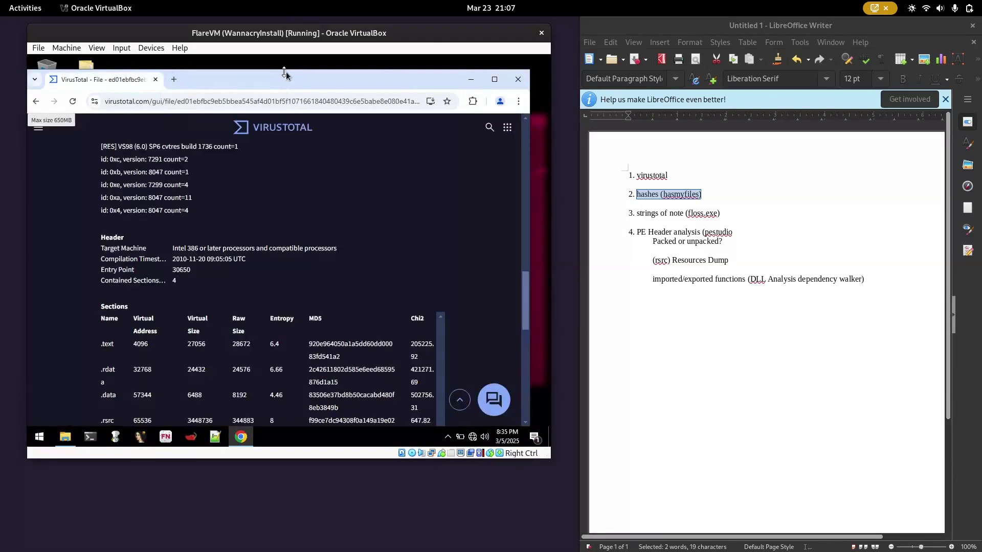
Return from the sample's details to the detection summary of the VirusTotal report and maximize the browser window
{"action": "double_click", "coordinate": [299, 75]}
{"action": "scroll", "coordinate": [235, 238], "scroll_direction": "down", "scroll_amount": 10}
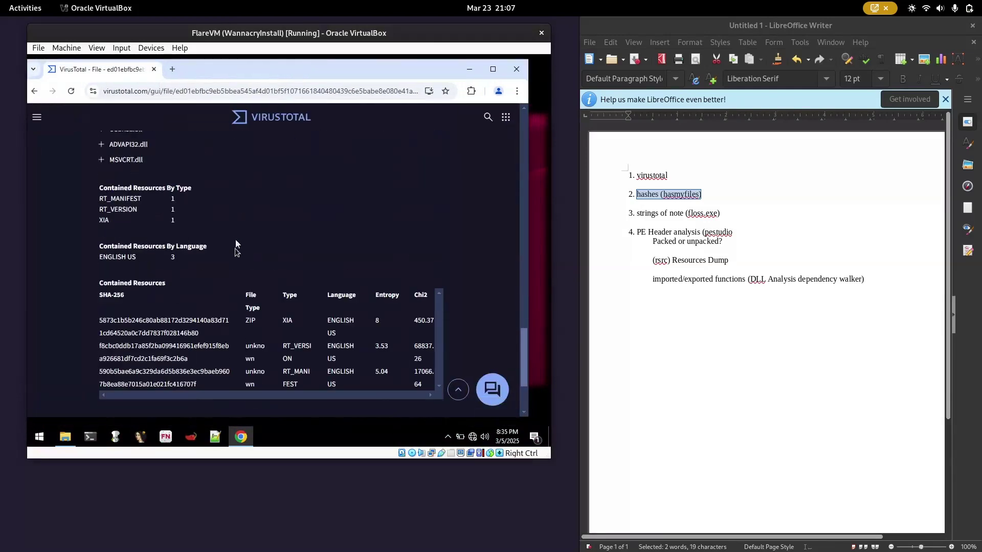
{"action": "scroll", "coordinate": [385, 329], "scroll_direction": "up", "scroll_amount": 3}
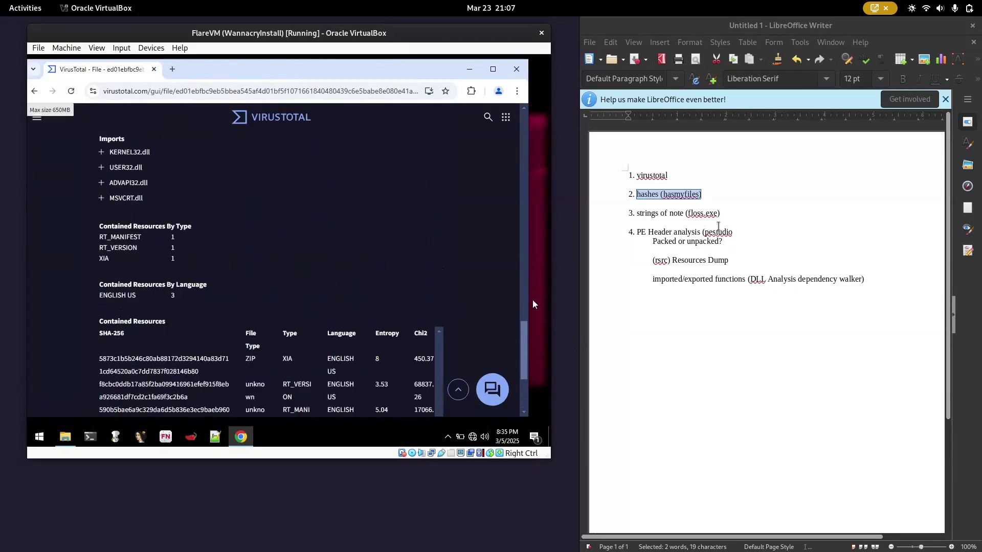
{"action": "scroll", "coordinate": [380, 201], "scroll_direction": "up", "scroll_amount": 15}
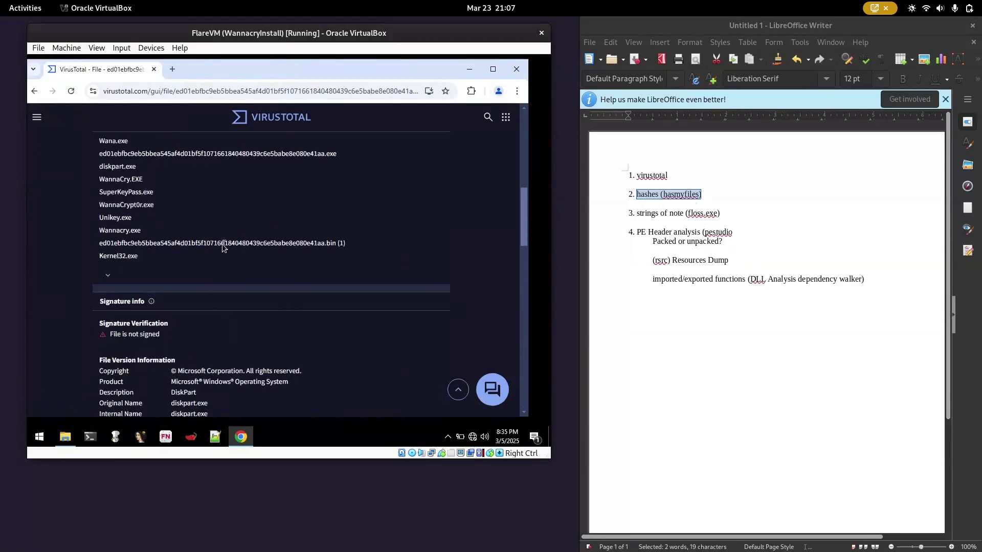
{"action": "left_click", "coordinate": [123, 165]}
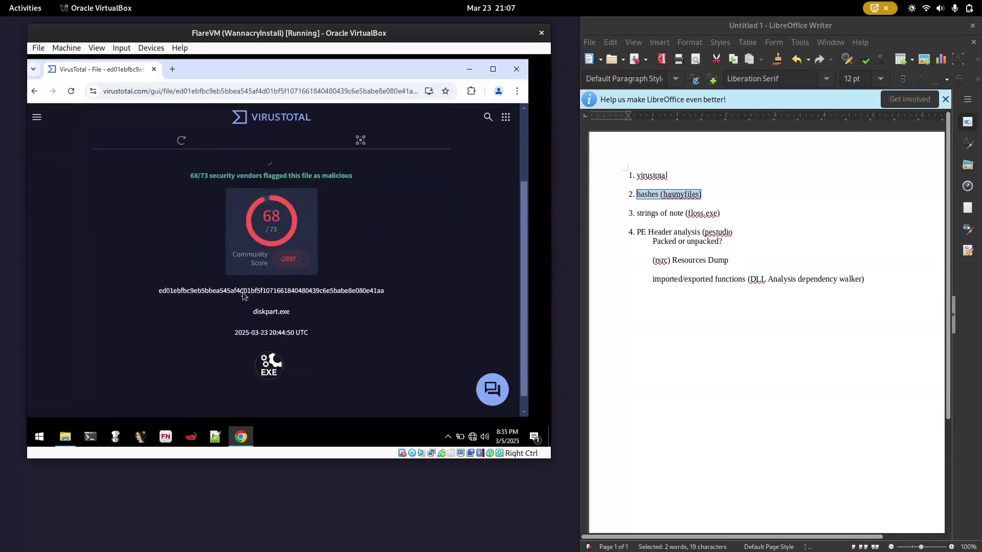
{"action": "left_click", "coordinate": [499, 71]}
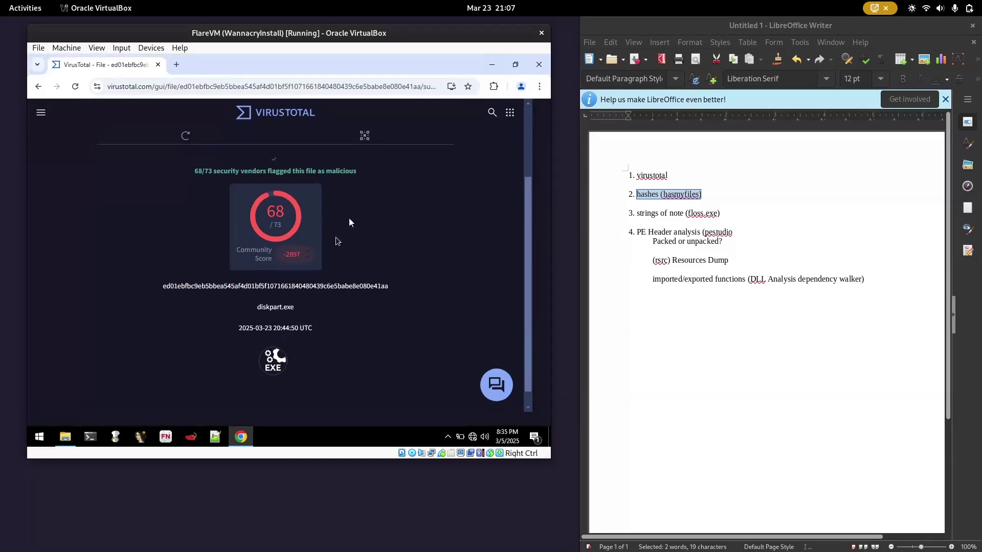
{"action": "scroll", "coordinate": [330, 262], "scroll_direction": "down", "scroll_amount": 3}
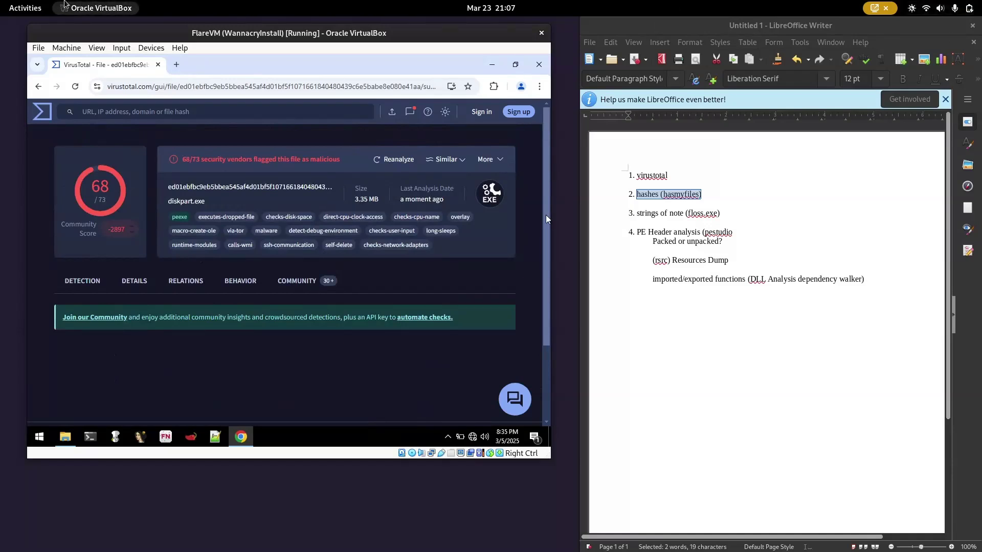
Add an empty line beneath the virustotal item in the notes checklist
{"action": "left_click", "coordinate": [739, 190]}
{"action": "left_click", "coordinate": [743, 174]}
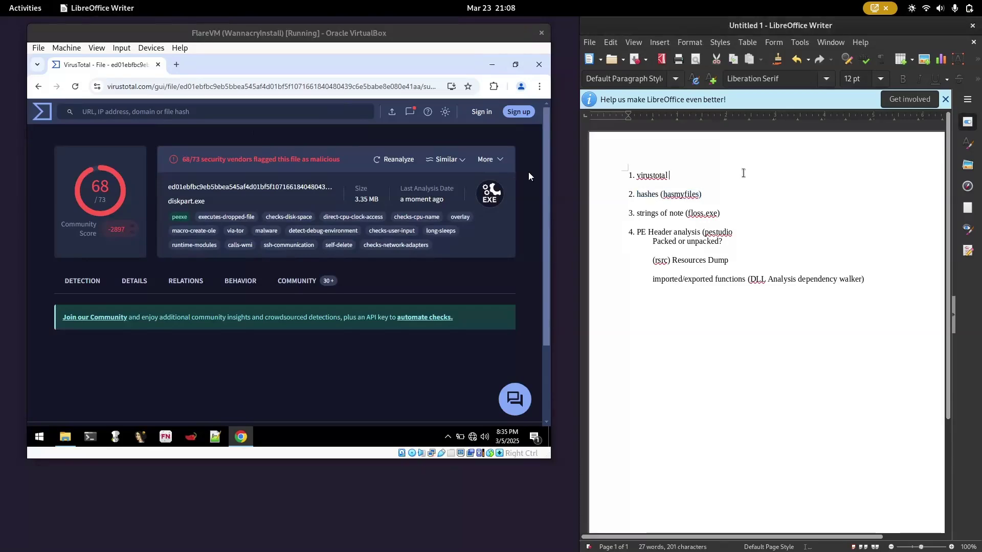
{"action": "key", "text": "shift+Return"}
Capture a screenshot of the VirusTotal detection summary with the screenshot tool, fitting the capture area to the virtual machine's browser view
{"action": "key", "text": "super"}
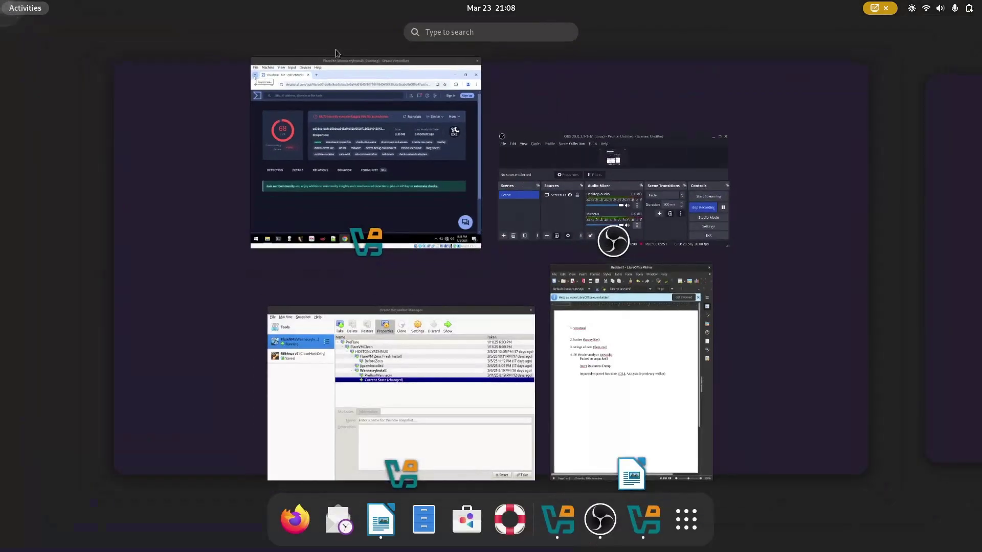
{"action": "left_click", "coordinate": [447, 31]}
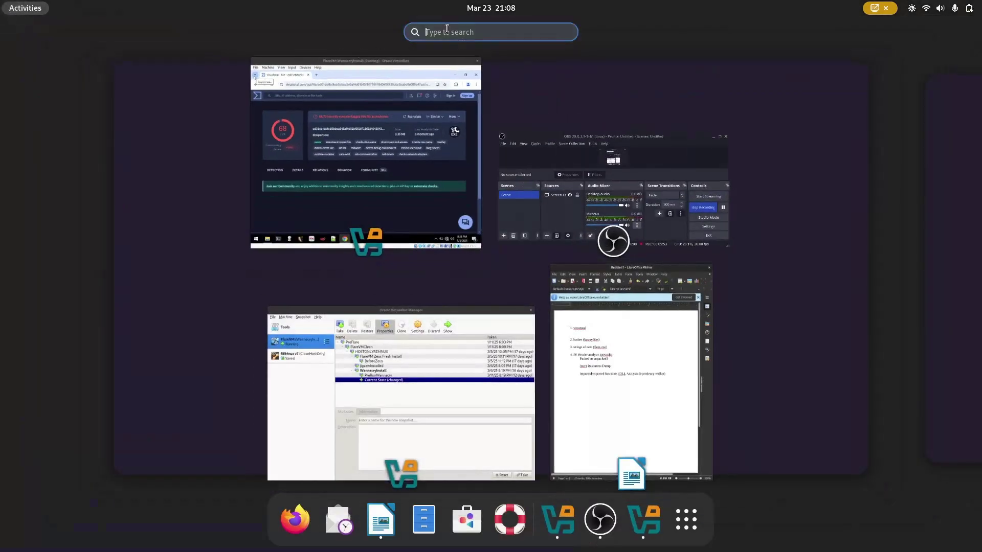
{"action": "type", "text": "scre"}
{"action": "key", "text": "Return"}
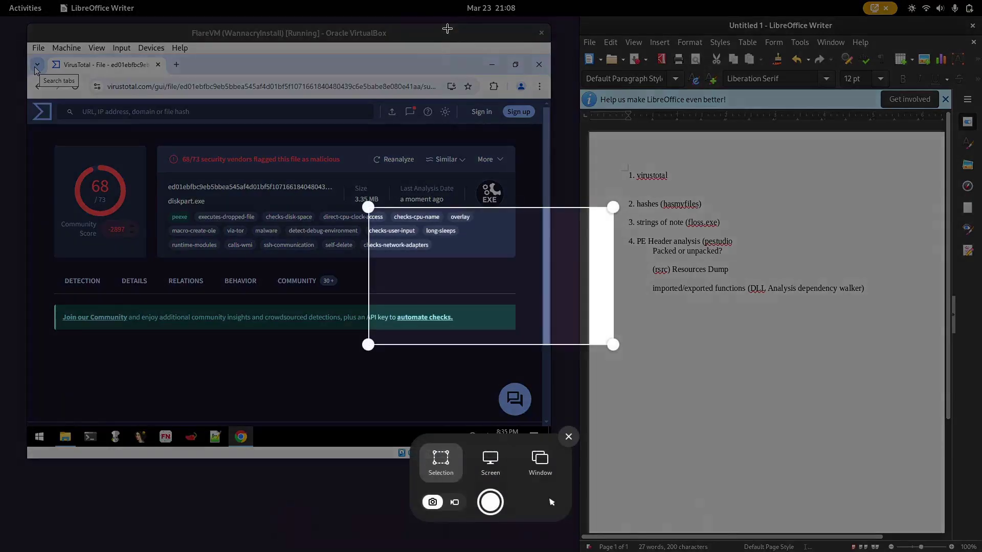
{"action": "left_click_drag", "start_coordinate": [505, 225], "coordinate": [165, 56]}
{"action": "left_click_drag", "start_coordinate": [251, 165], "coordinate": [551, 362]}
{"action": "left_click", "coordinate": [490, 502]}
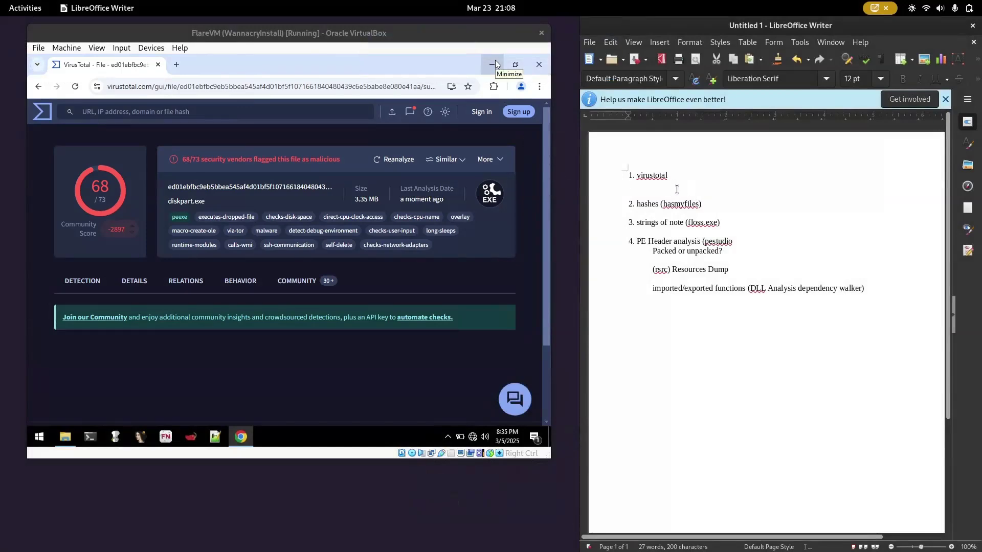
Paste the captured detection summary into the notes beneath the virustotal item
{"action": "key", "text": "super+v"}
{"action": "key", "text": "Escape"}
{"action": "key", "text": "ctrl+v"}
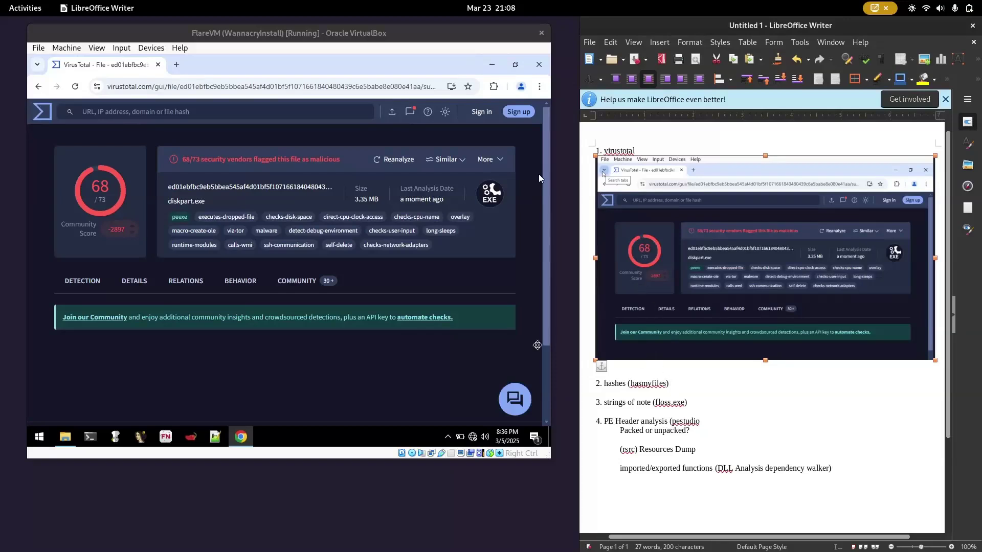
Show the hashes under Basic properties in the sample's VirusTotal details and capture a screenshot of that area
{"action": "left_click", "coordinate": [141, 281]}
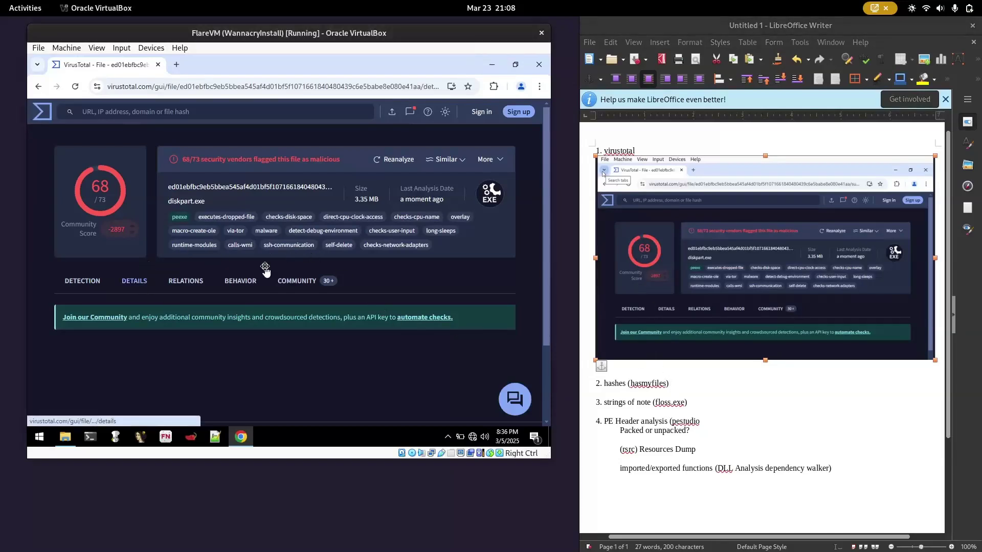
{"action": "scroll", "coordinate": [262, 266], "scroll_direction": "down", "scroll_amount": 2}
{"action": "scroll", "coordinate": [253, 259], "scroll_direction": "down", "scroll_amount": 4}
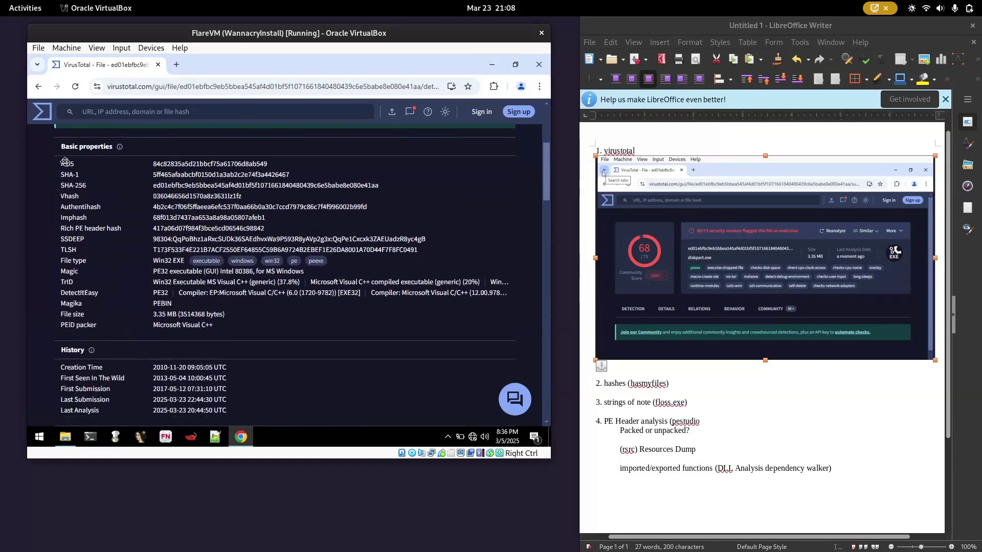
{"action": "left_click_drag", "start_coordinate": [61, 162], "coordinate": [271, 164]}
{"action": "left_click_drag", "start_coordinate": [59, 172], "coordinate": [361, 186]}
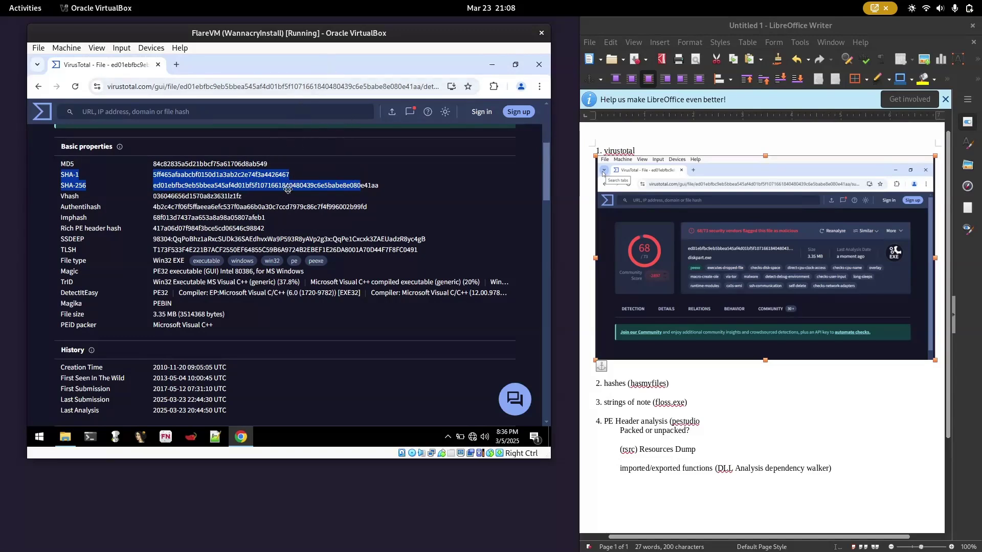
{"action": "left_click", "coordinate": [535, 338]}
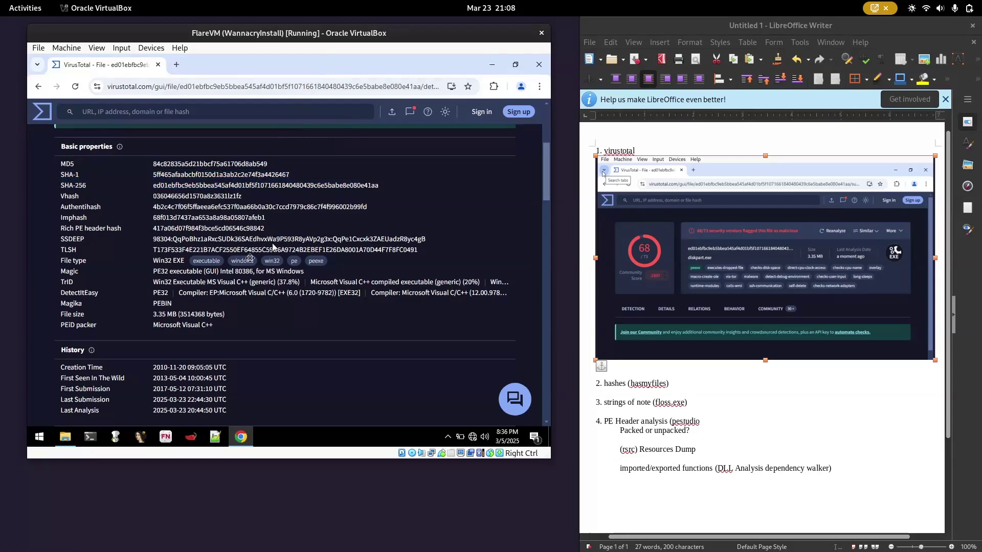
{"action": "left_click", "coordinate": [904, 10]}
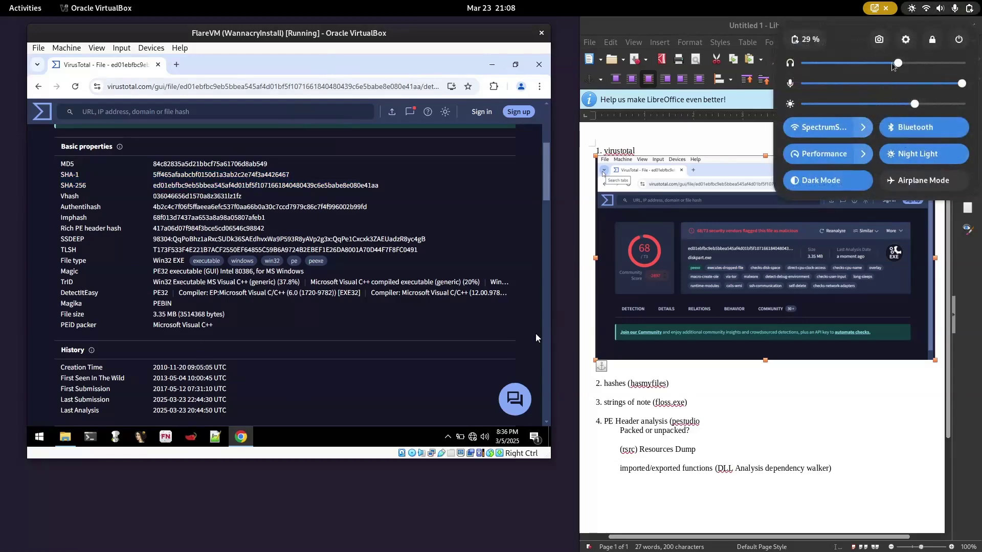
{"action": "left_click", "coordinate": [879, 39]}
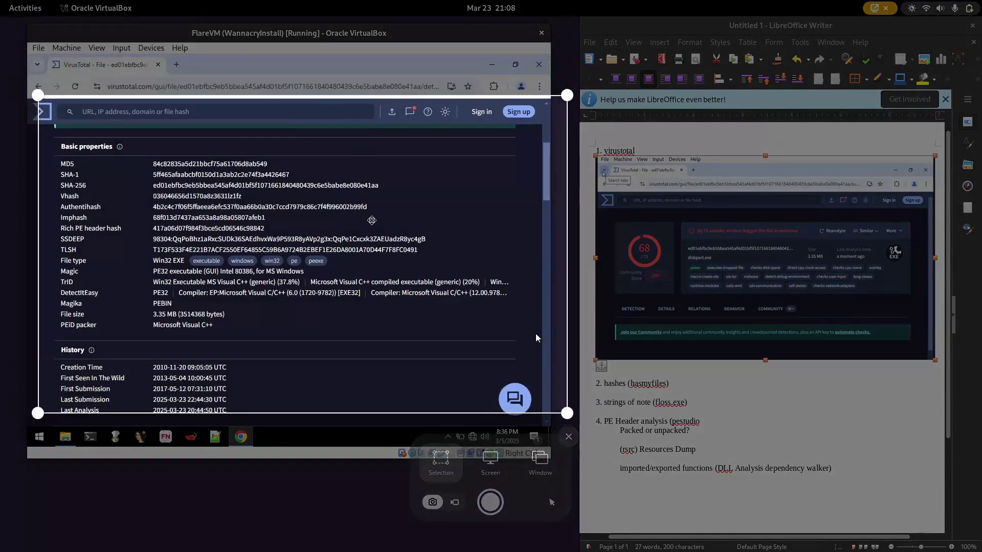
{"action": "left_click_drag", "start_coordinate": [366, 213], "coordinate": [361, 211]}
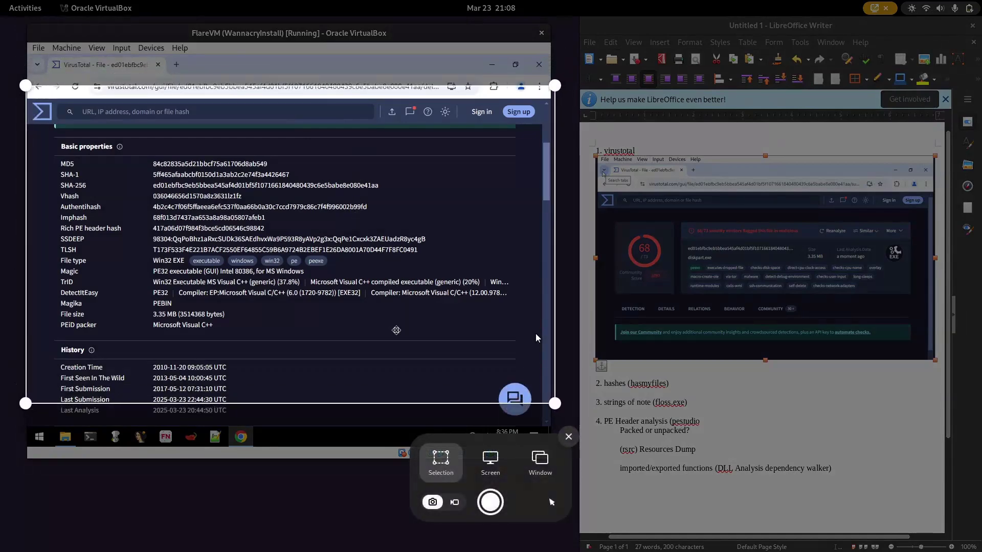
{"action": "left_click", "coordinate": [490, 502]}
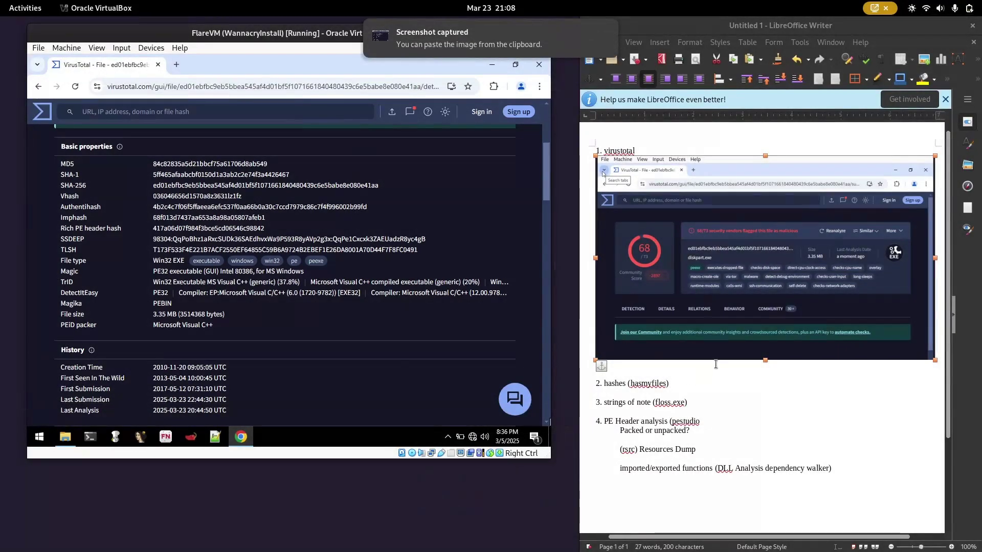
Add a line beneath the hashes item in the notes and paste the Basic properties screenshot there
{"action": "left_click", "coordinate": [693, 387]}
{"action": "key", "text": "Return"}
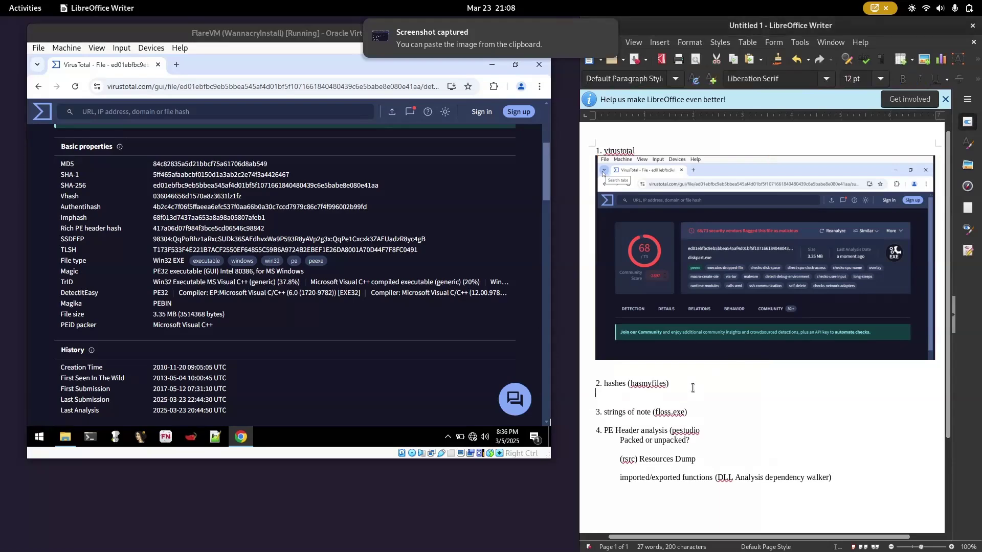
{"action": "key", "text": "super+v"}
{"action": "key", "text": "ctrl+v"}
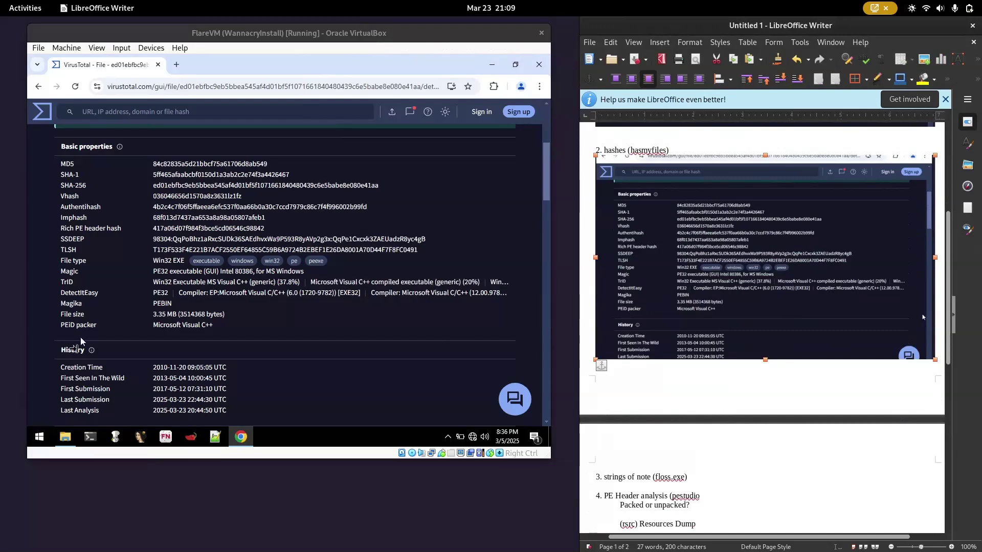
Find and launch HashMyFiles in the FlareVM machine
{"action": "left_click", "coordinate": [51, 437]}
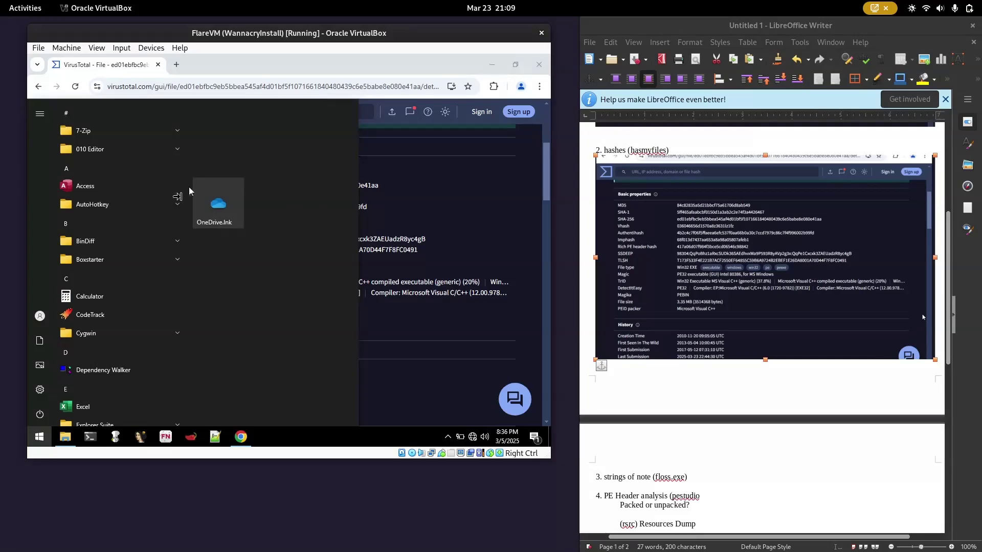
{"action": "left_click", "coordinate": [43, 446]}
{"action": "left_click", "coordinate": [43, 448]}
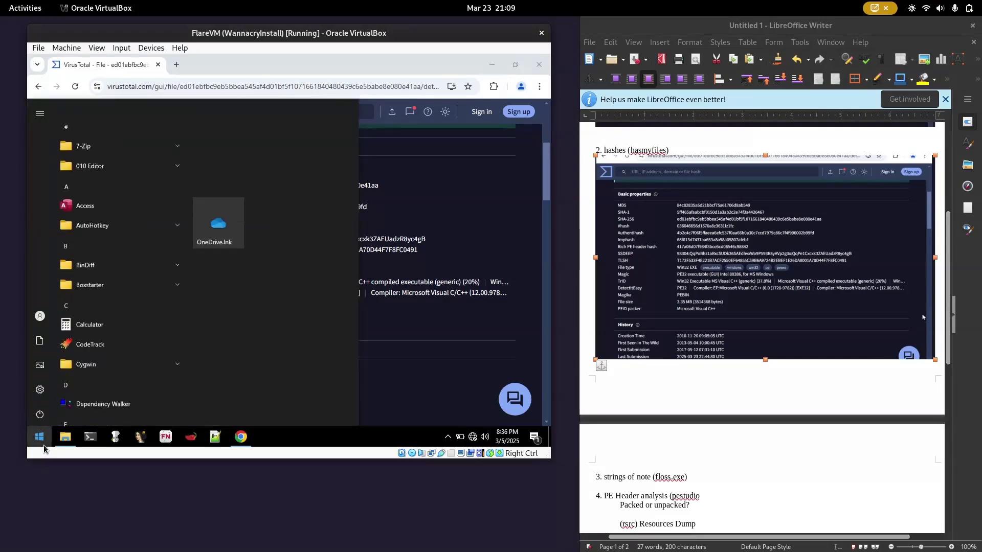
{"action": "type", "text": "hashmy"}
{"action": "key", "text": "Return"}
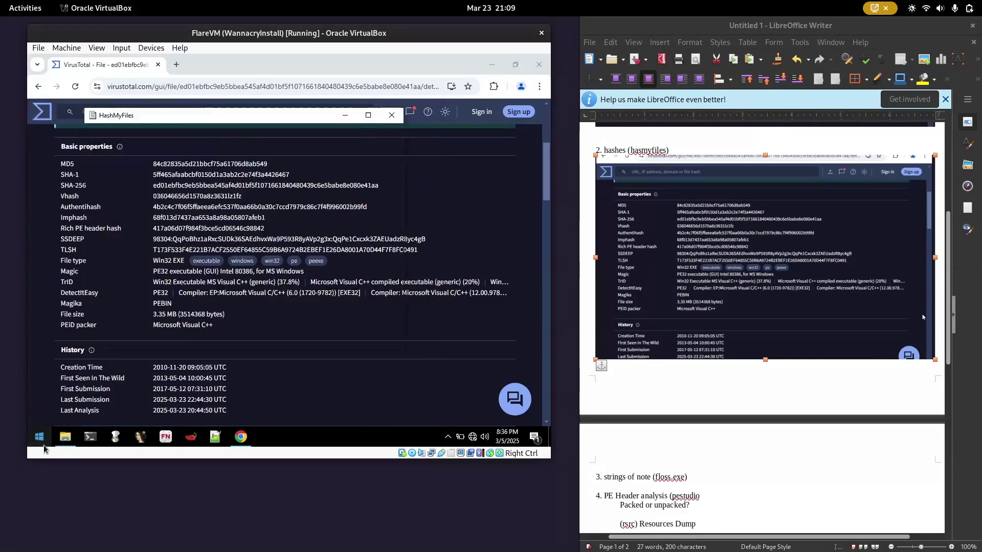
Minimize the browser and arrange the Downloads folder and HashMyFiles windows side by side
{"action": "left_click", "coordinate": [483, 68]}
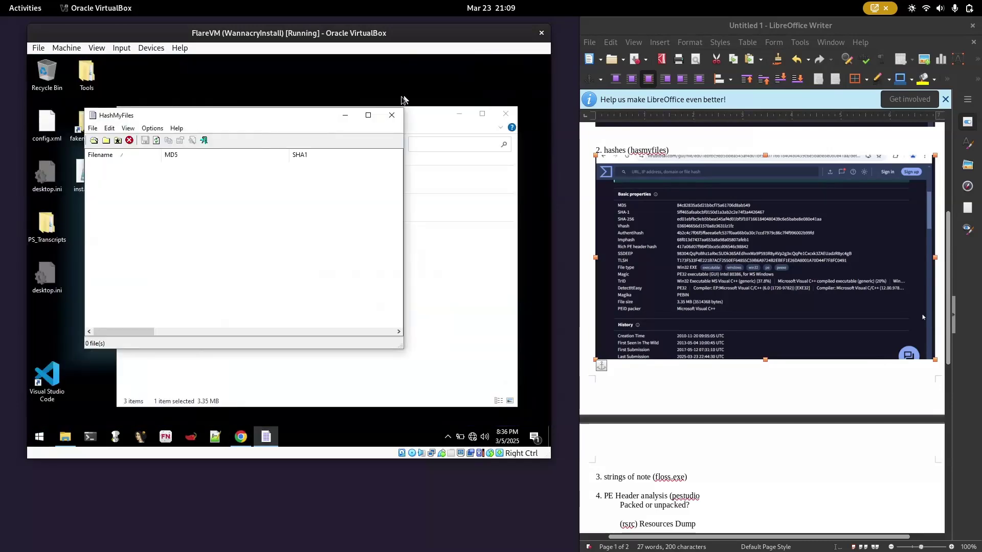
{"action": "left_click_drag", "start_coordinate": [307, 116], "coordinate": [451, 126]}
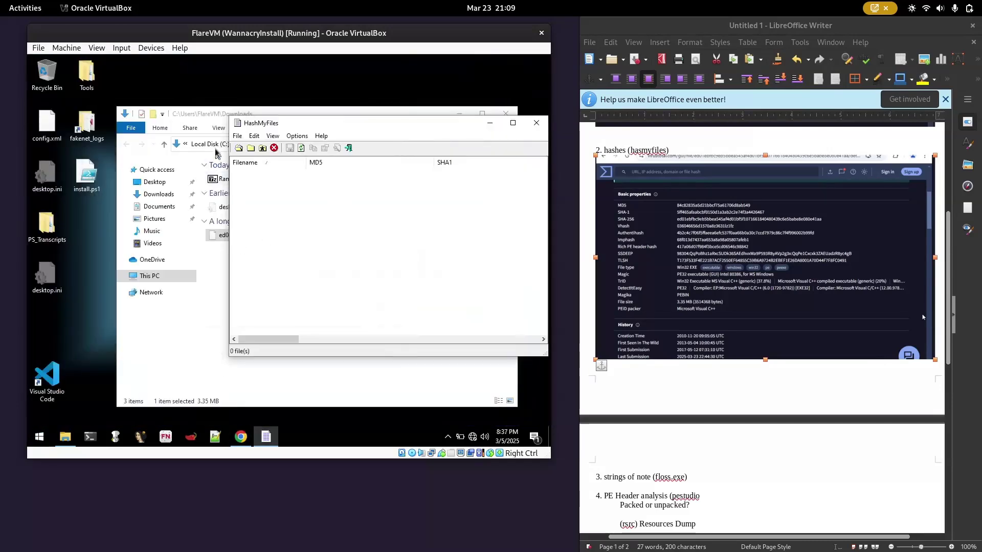
{"action": "left_click_drag", "start_coordinate": [327, 113], "coordinate": [238, 61]}
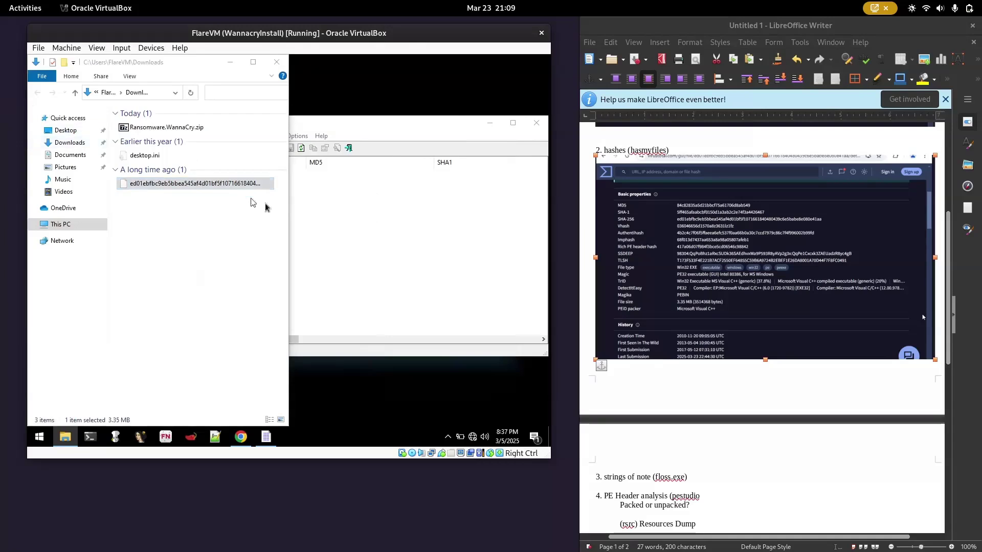
{"action": "left_click", "coordinate": [335, 151]}
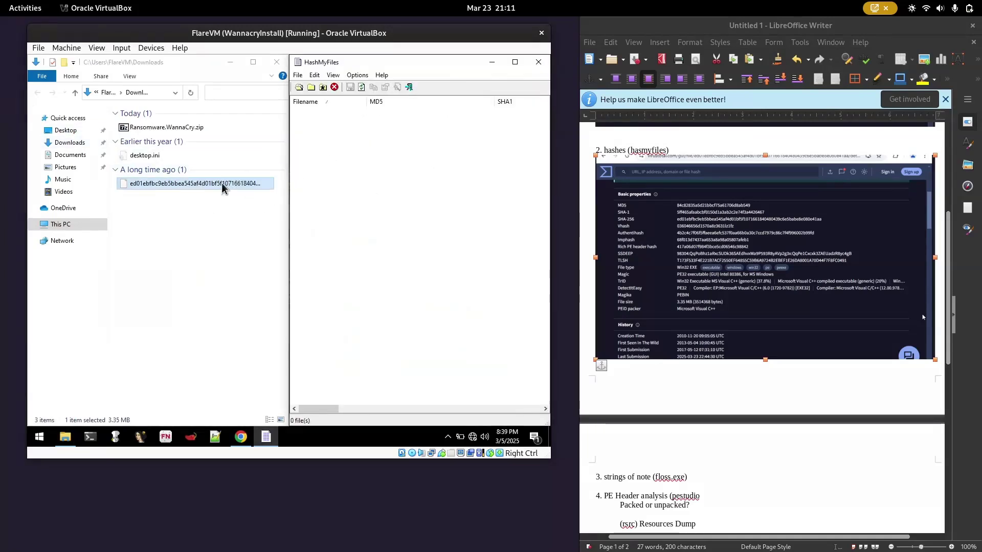
{"action": "left_click", "coordinate": [385, 119]}
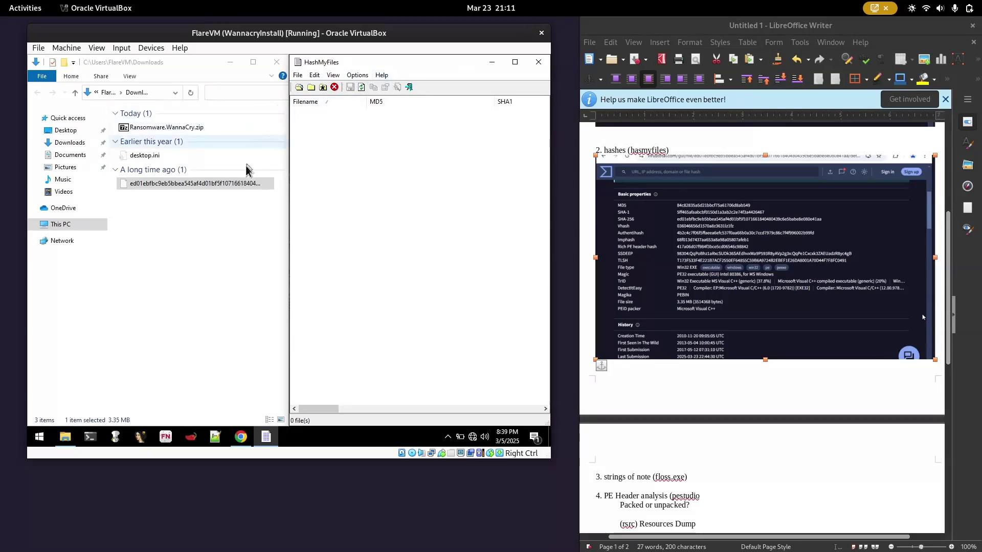
{"action": "left_click", "coordinate": [261, 185]}
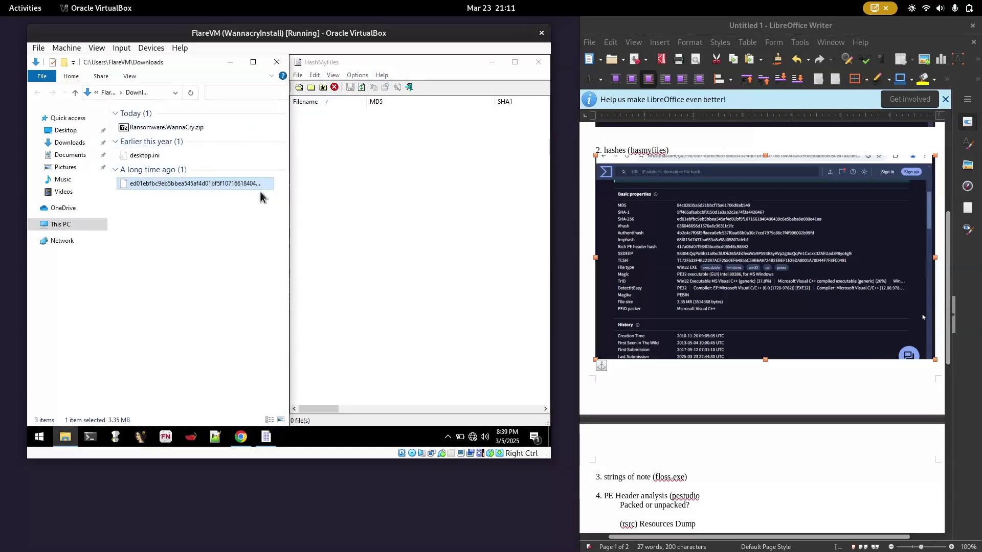
{"action": "right_click", "coordinate": [260, 192]}
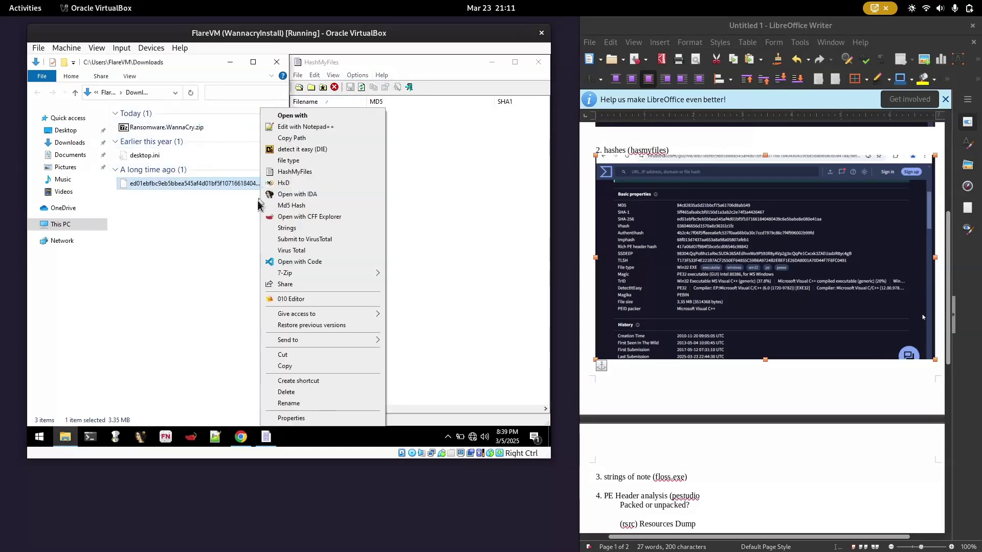
{"action": "left_click", "coordinate": [292, 403]}
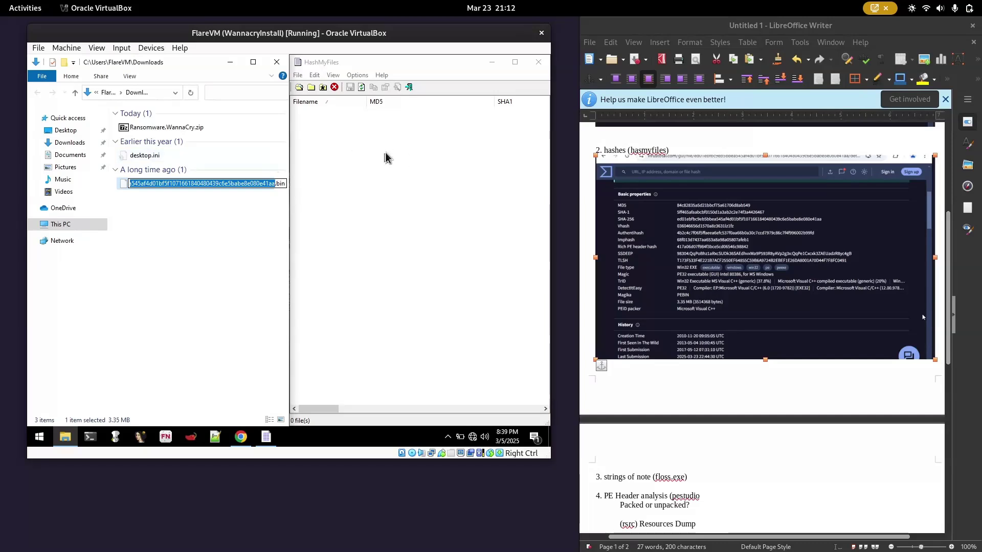
{"action": "left_click", "coordinate": [267, 186]}
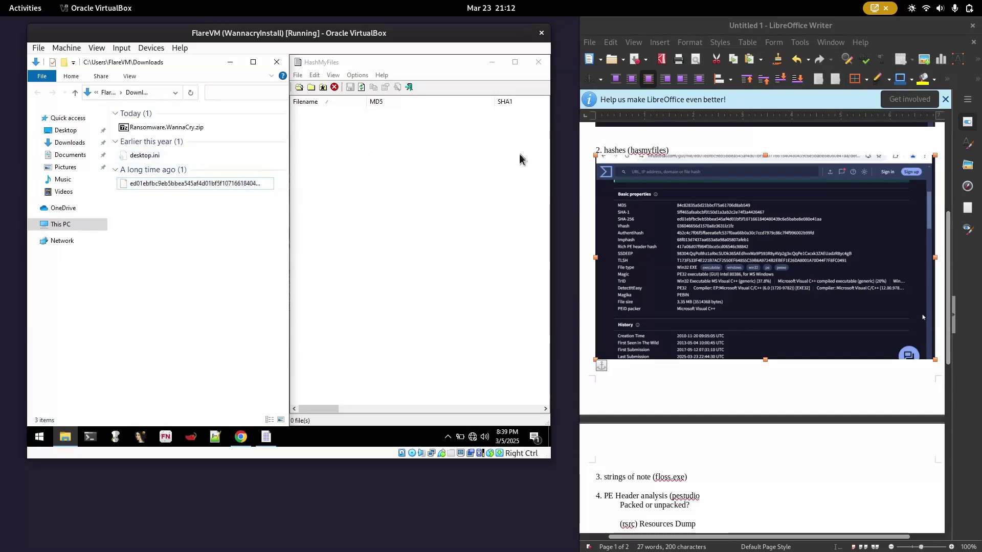
Load the extracted WannaCry sample from the Downloads folder into HashMyFiles and maximize the HashMyFiles window
{"action": "left_click_drag", "start_coordinate": [188, 189], "coordinate": [423, 106]}
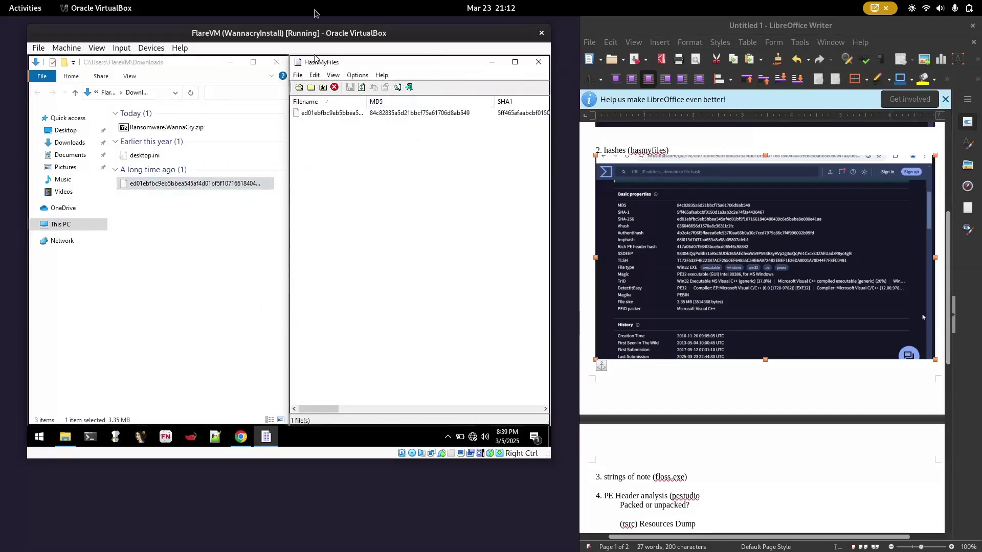
{"action": "double_click", "coordinate": [431, 71]}
{"action": "left_click_drag", "start_coordinate": [187, 415], "coordinate": [98, 114]}
{"action": "left_click_drag", "start_coordinate": [173, 417], "coordinate": [125, 412]}
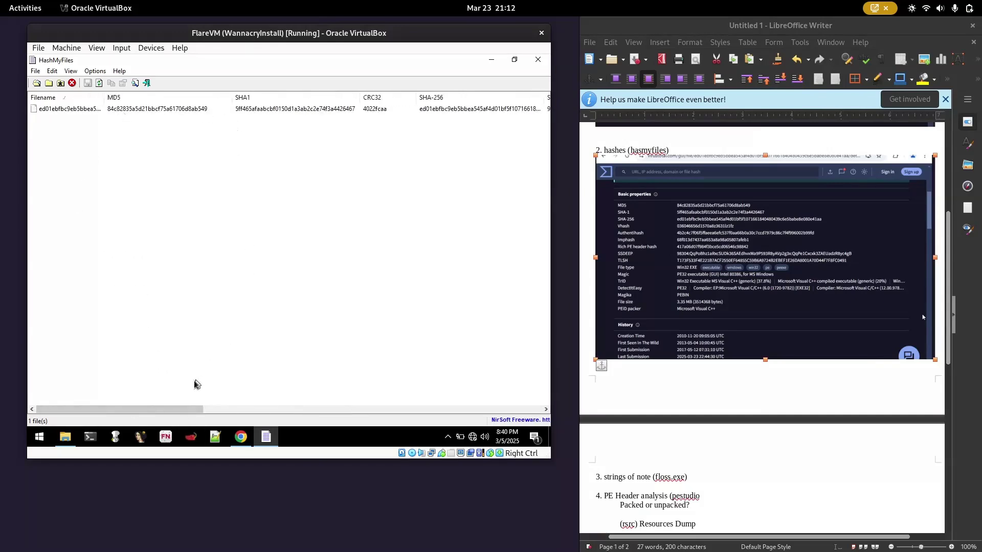
Examine the sample's full path, modified time and file version in HashMyFiles, widening those columns to read the values
{"action": "left_click_drag", "start_coordinate": [173, 409], "coordinate": [353, 400]}
{"action": "left_click_drag", "start_coordinate": [407, 96], "coordinate": [454, 95]}
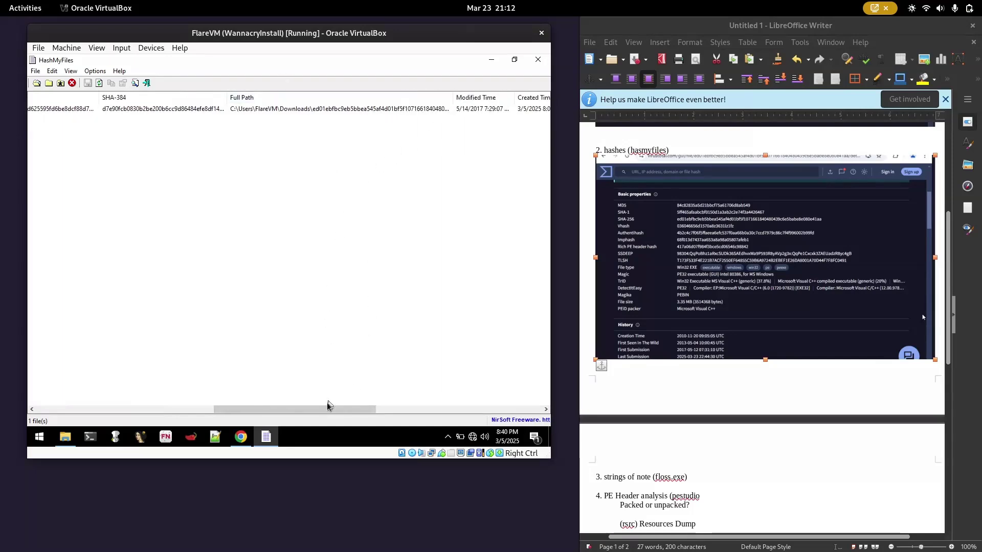
{"action": "left_click_drag", "start_coordinate": [329, 408], "coordinate": [395, 407]}
{"action": "left_click", "coordinate": [289, 113]}
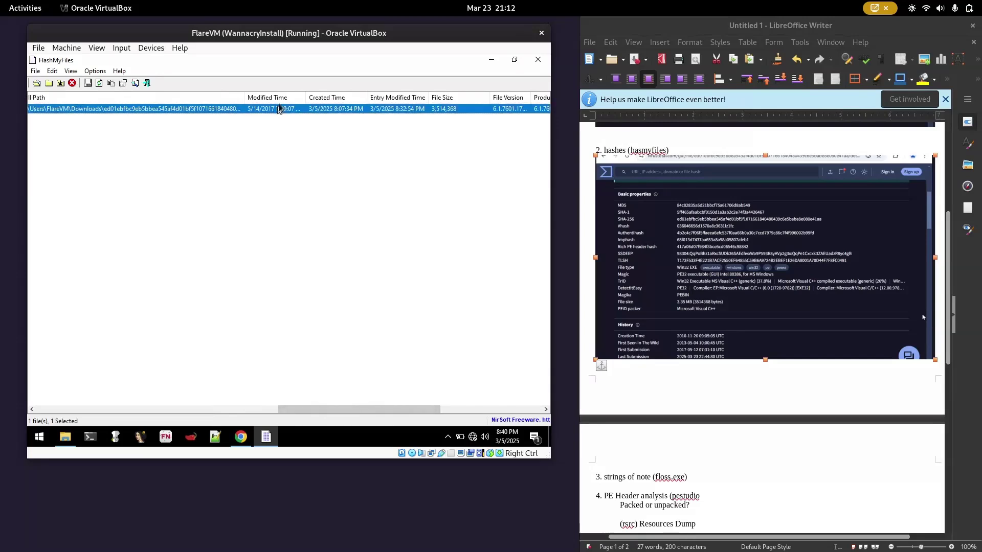
{"action": "left_click_drag", "start_coordinate": [328, 95], "coordinate": [331, 95]}
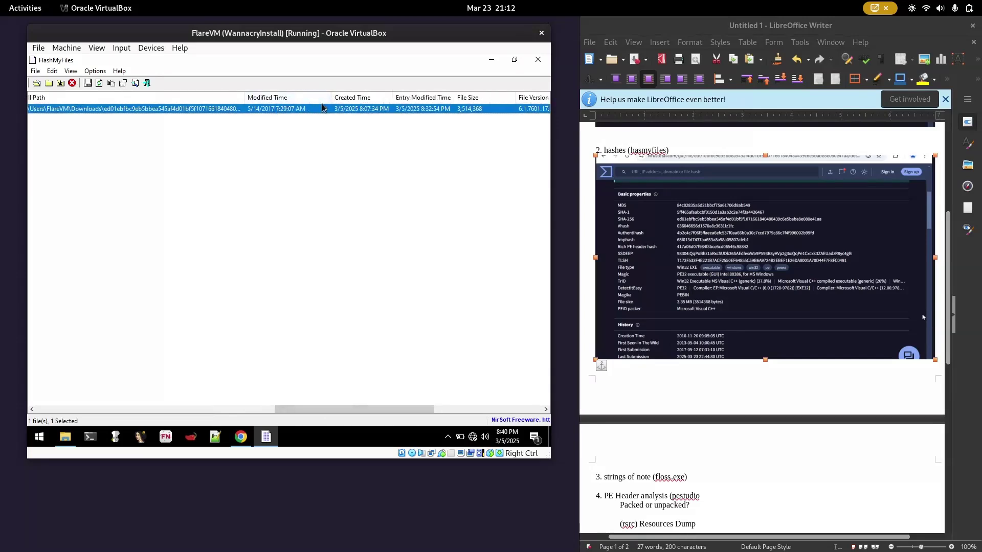
{"action": "left_click", "coordinate": [347, 131]}
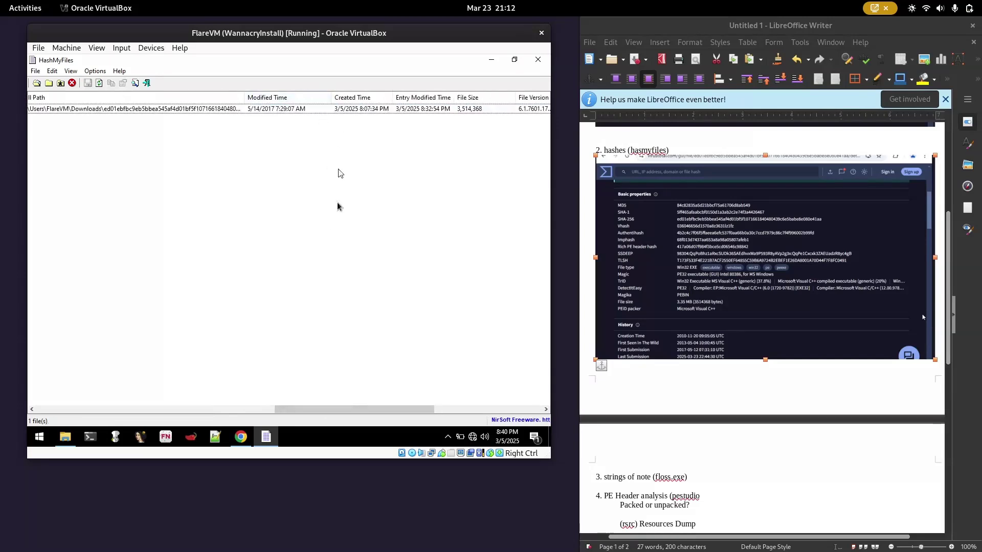
{"action": "left_click_drag", "start_coordinate": [361, 408], "coordinate": [431, 415]}
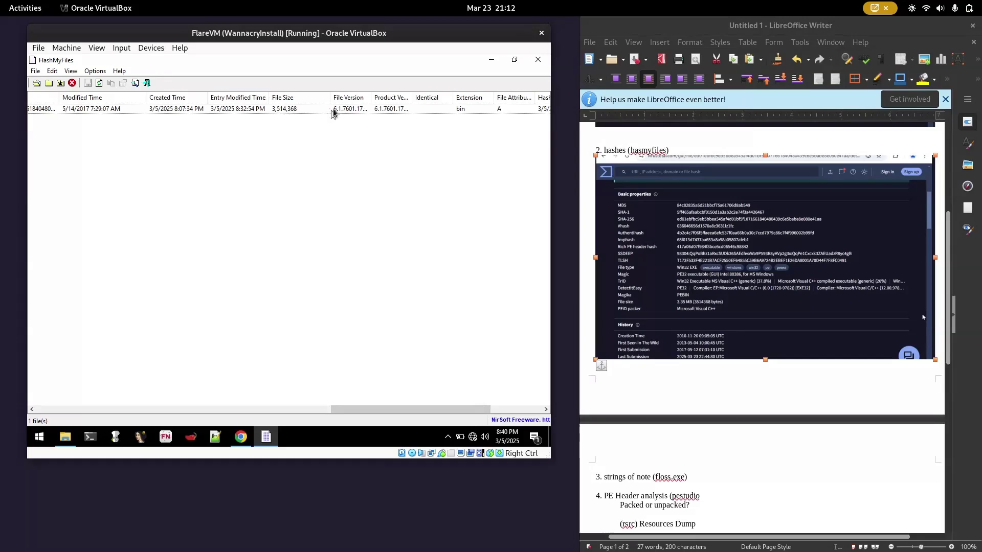
{"action": "left_click_drag", "start_coordinate": [373, 97], "coordinate": [452, 98]}
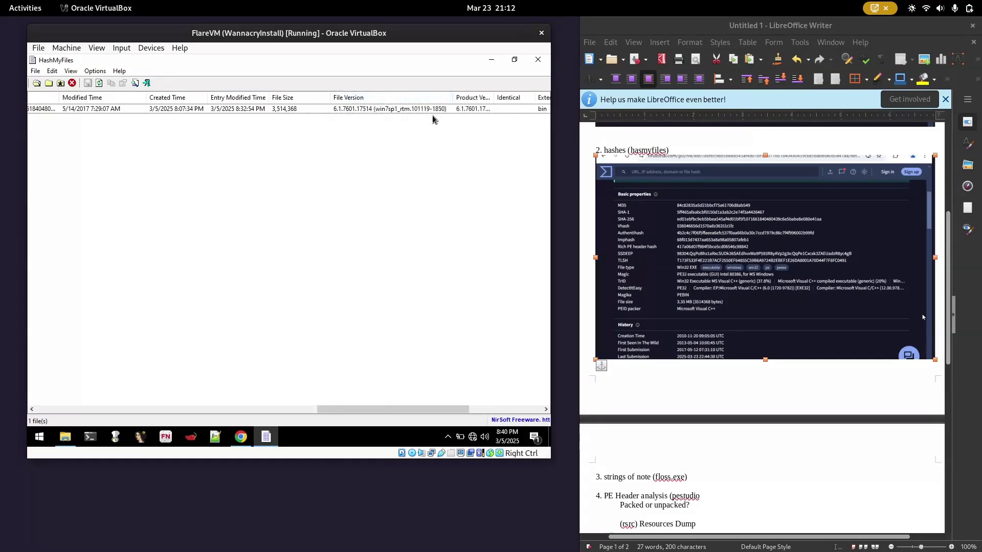
Examine the sample's extension, file attributes and hashing times in HashMyFiles, widening the File Attributes column, and restore the window size
{"action": "left_click_drag", "start_coordinate": [391, 410], "coordinate": [457, 408]}
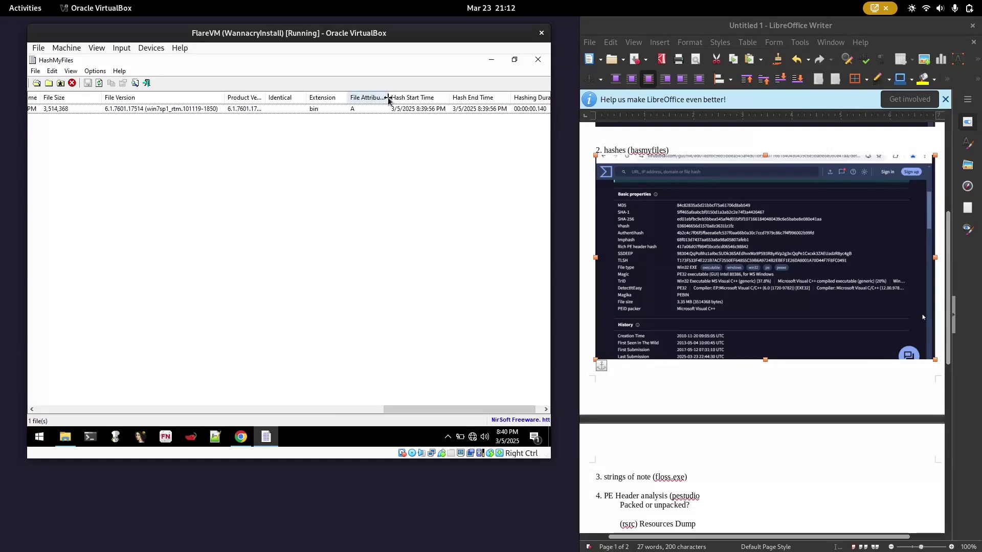
{"action": "left_click_drag", "start_coordinate": [390, 97], "coordinate": [425, 97]}
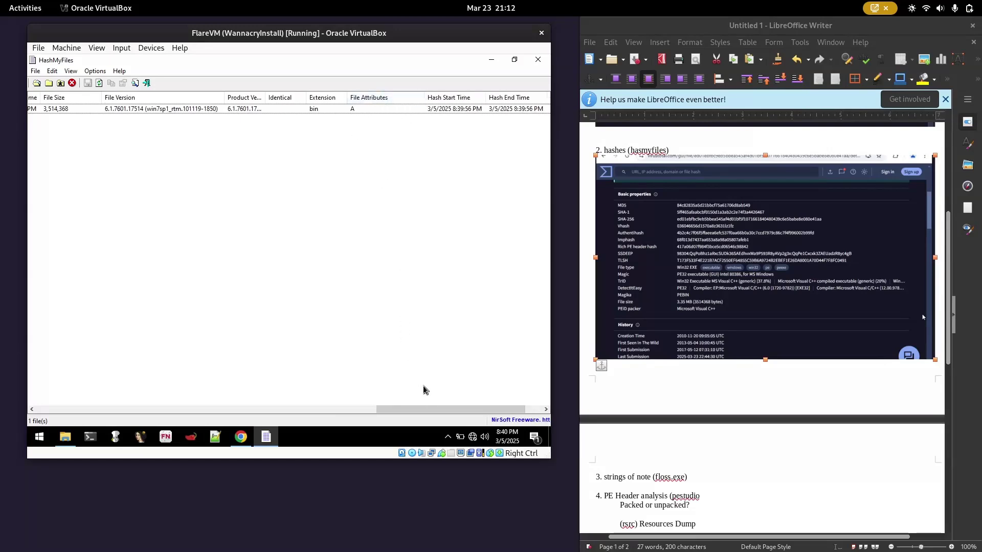
{"action": "left_click_drag", "start_coordinate": [412, 409], "coordinate": [429, 410]}
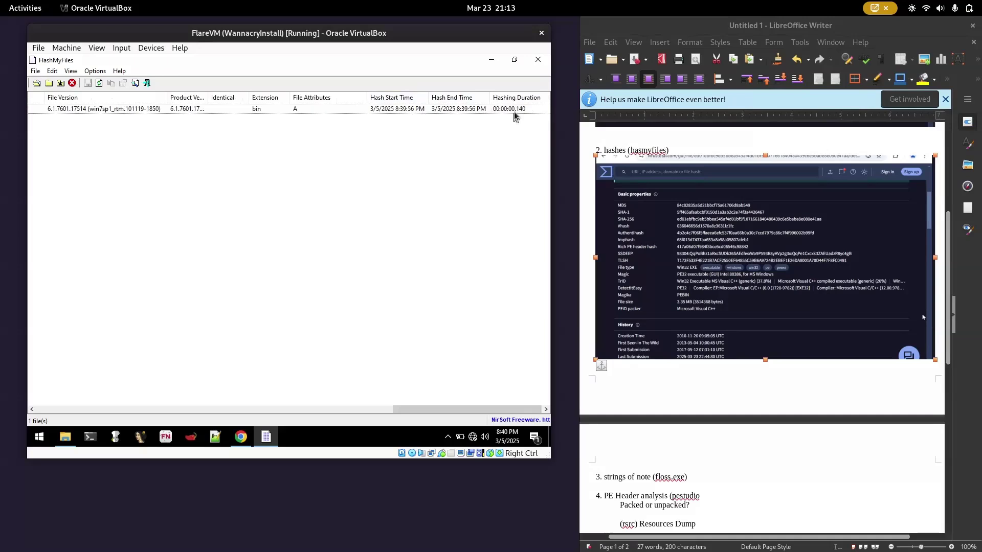
{"action": "left_click", "coordinate": [514, 59]}
{"action": "mouse_move", "coordinate": [452, 309]}
{"action": "left_mouse_down"}
{"action": "mouse_move", "coordinate": [250, 308]}
{"action": "mouse_move", "coordinate": [453, 308]}
{"action": "left_mouse_up"}
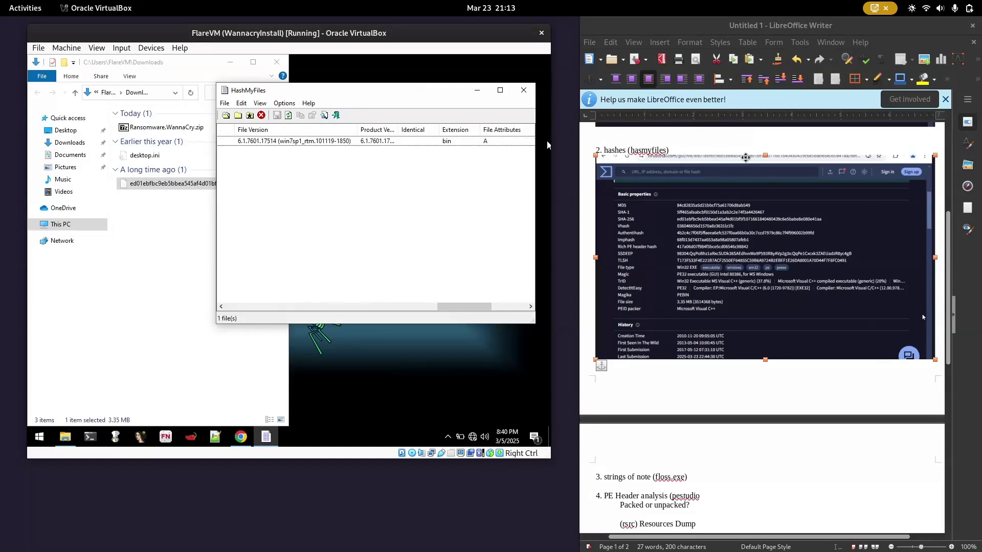
Compare the sample's MD5 and SHA1 in HashMyFiles with the VirusTotal hashes in the notes, close HashMyFiles and reposition the Downloads window
{"action": "left_click", "coordinate": [523, 90]}
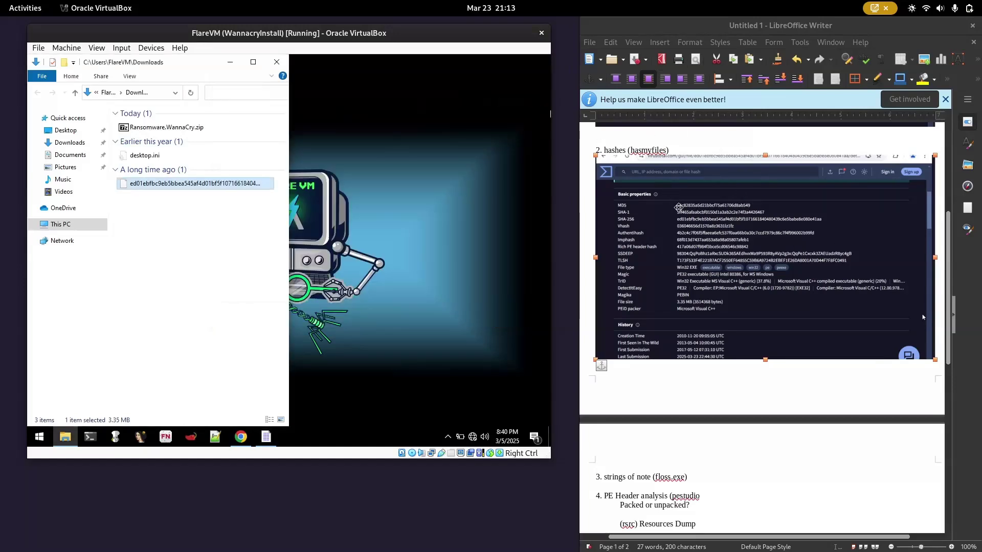
{"action": "scroll", "coordinate": [762, 256], "scroll_direction": "down", "scroll_amount": 2}
{"action": "scroll", "coordinate": [604, 223], "scroll_direction": "up", "scroll_amount": 2}
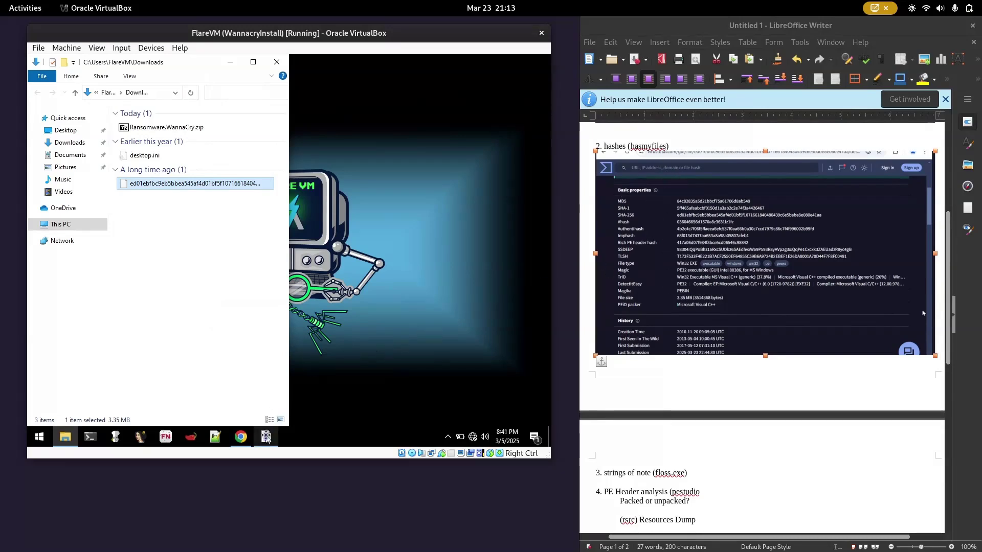
{"action": "left_click", "coordinate": [266, 435]}
{"action": "left_click_drag", "start_coordinate": [451, 306], "coordinate": [217, 294]}
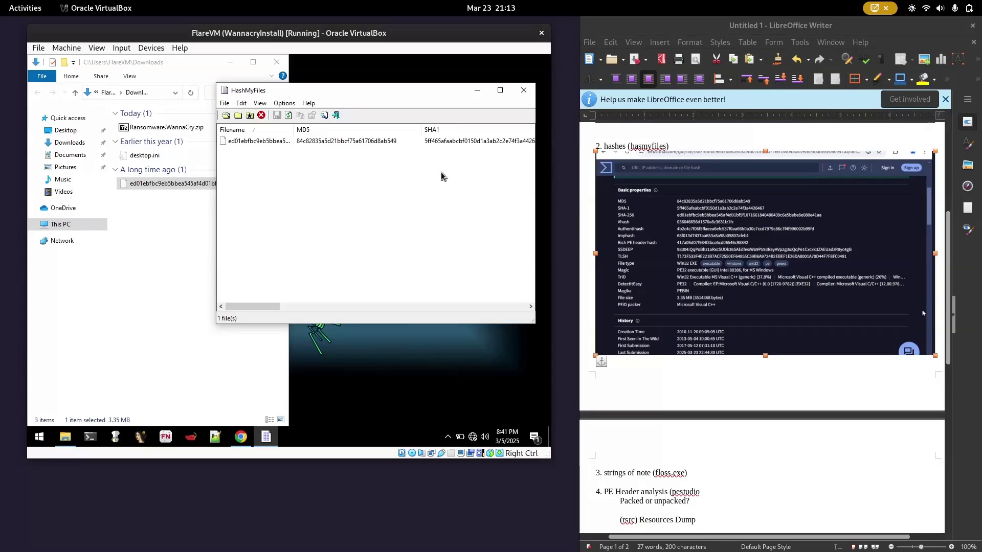
{"action": "left_click", "coordinate": [524, 90]}
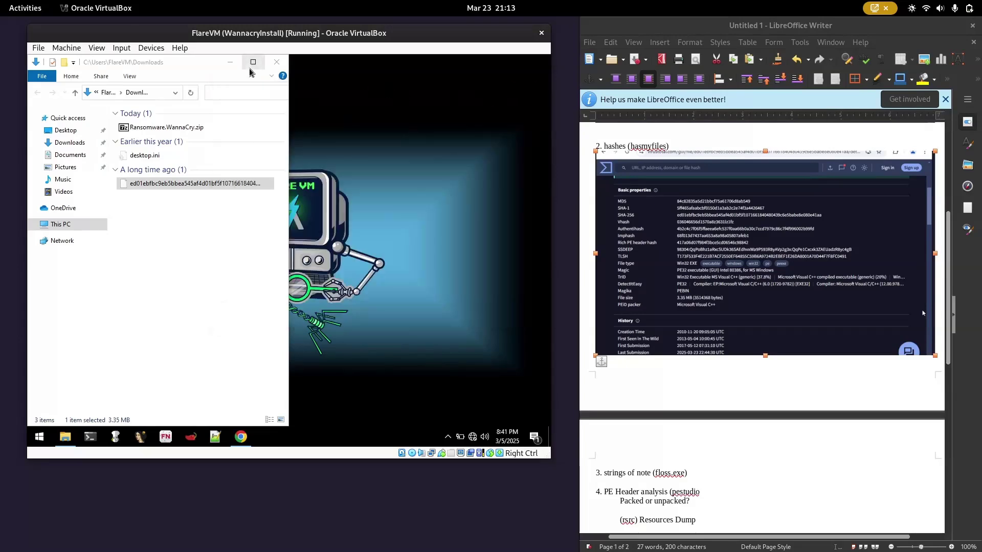
{"action": "left_click_drag", "start_coordinate": [251, 71], "coordinate": [398, 92]}
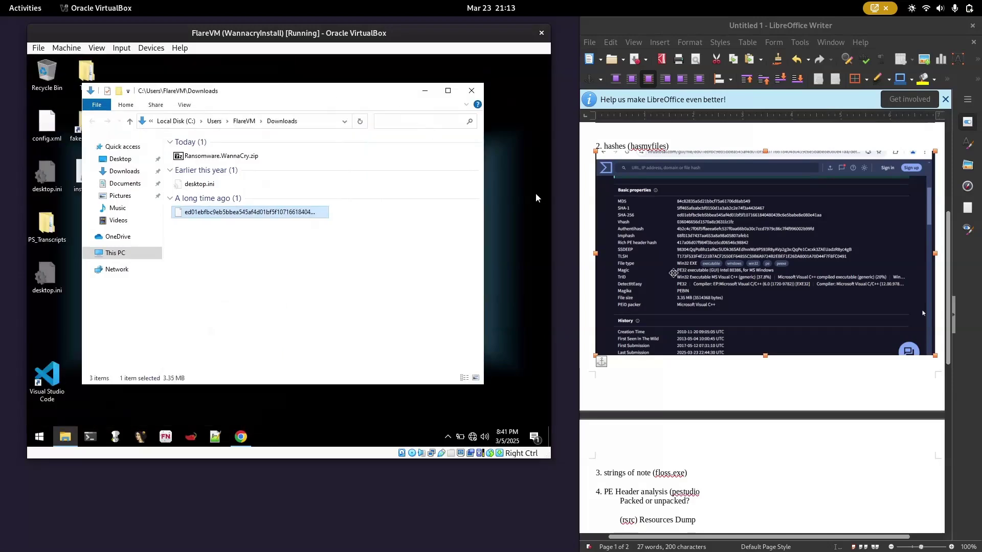
Review the strings item of the notes checklist and look for floss.exe among the FlareVM's installed programs
{"action": "scroll", "coordinate": [923, 313], "scroll_direction": "down", "scroll_amount": 9}
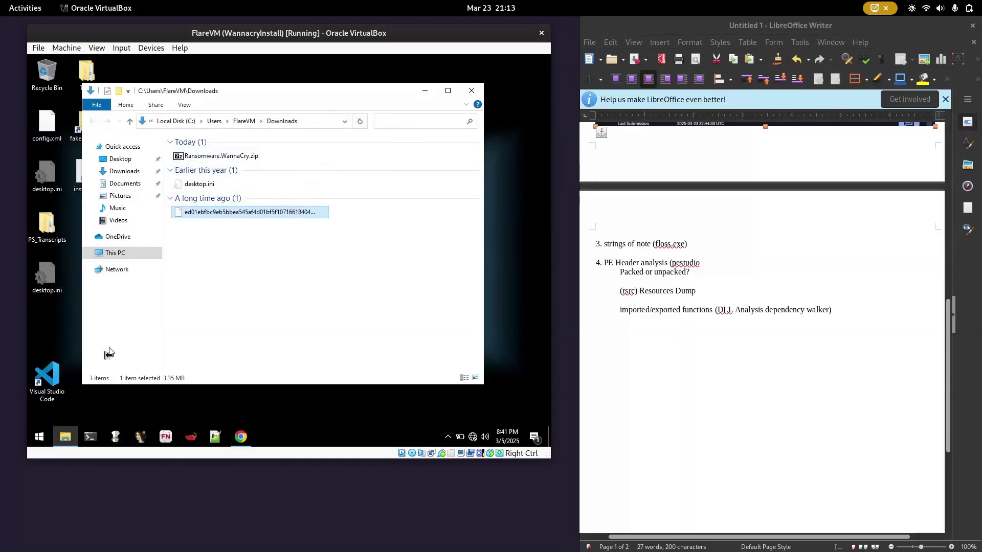
{"action": "left_click", "coordinate": [40, 436]}
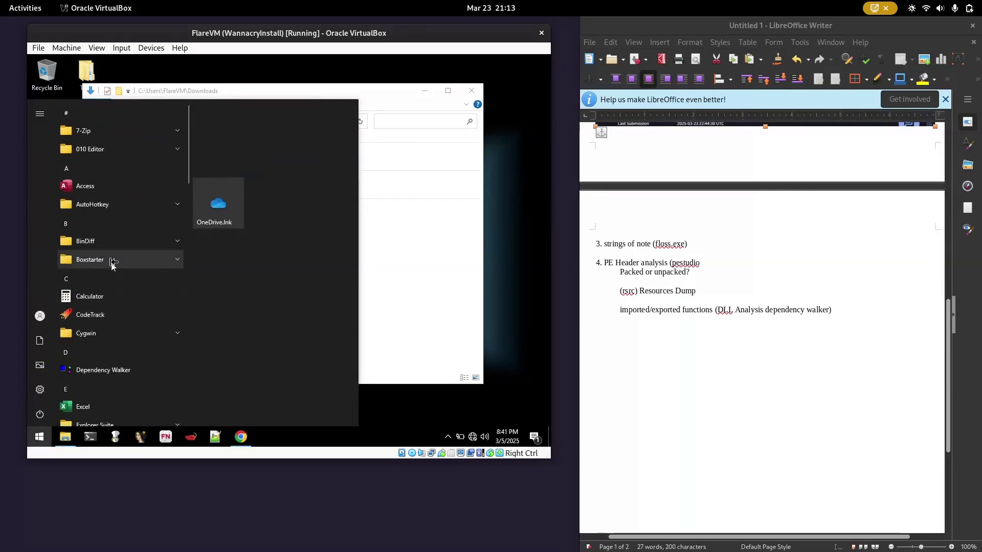
{"action": "scroll", "coordinate": [89, 276], "scroll_direction": "down", "scroll_amount": 3}
{"action": "scroll", "coordinate": [91, 279], "scroll_direction": "down", "scroll_amount": 6}
{"action": "scroll", "coordinate": [96, 278], "scroll_direction": "up", "scroll_amount": 4}
{"action": "scroll", "coordinate": [97, 278], "scroll_direction": "up", "scroll_amount": 5}
{"action": "scroll", "coordinate": [146, 203], "scroll_direction": "down", "scroll_amount": 2}
{"action": "scroll", "coordinate": [149, 201], "scroll_direction": "down", "scroll_amount": 15}
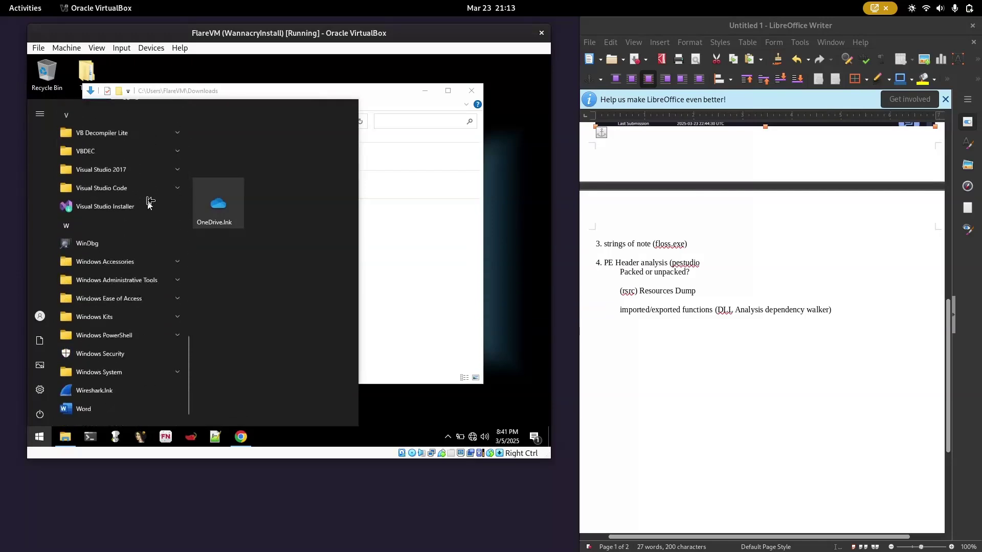
{"action": "scroll", "coordinate": [148, 206], "scroll_direction": "up", "scroll_amount": 7}
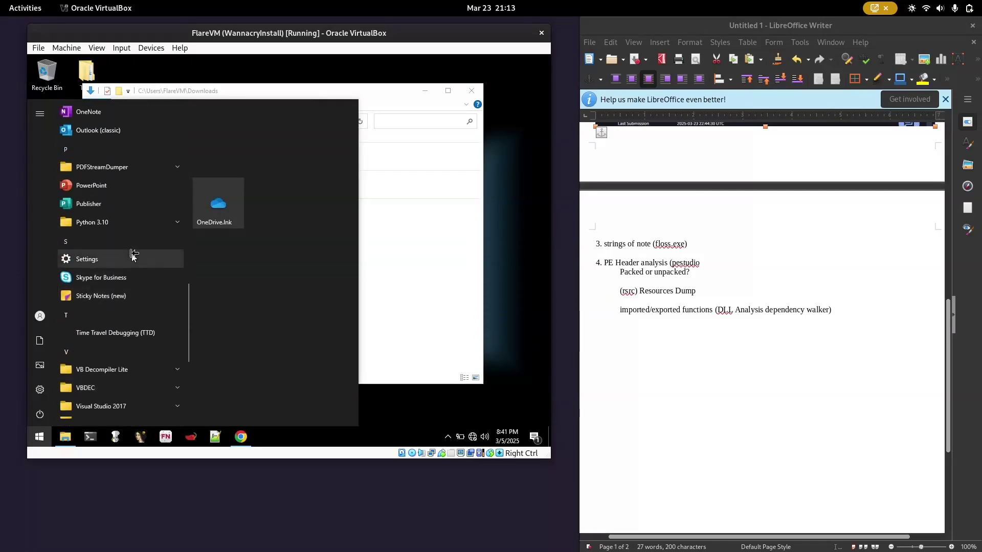
{"action": "scroll", "coordinate": [133, 252], "scroll_direction": "up", "scroll_amount": 8}
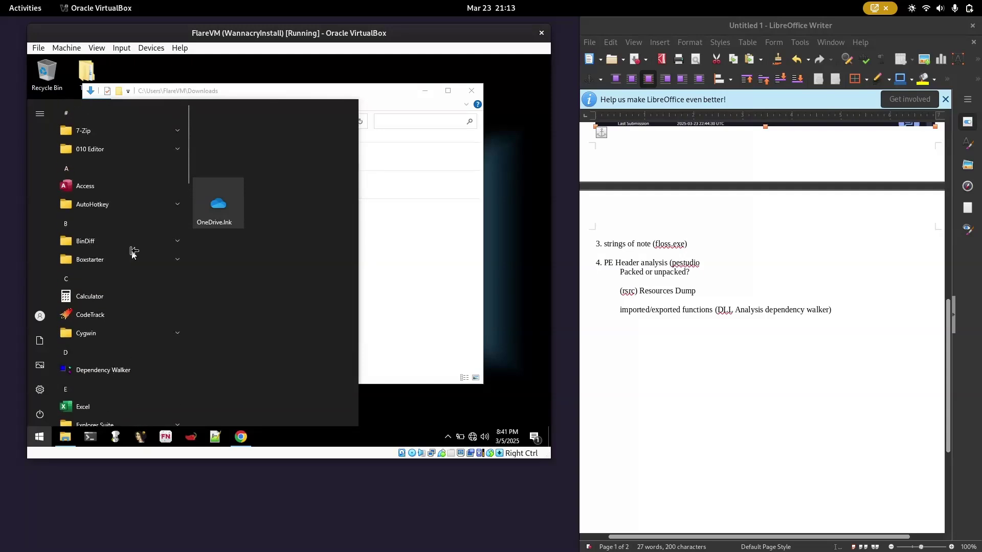
{"action": "scroll", "coordinate": [134, 253], "scroll_direction": "up", "scroll_amount": 3}
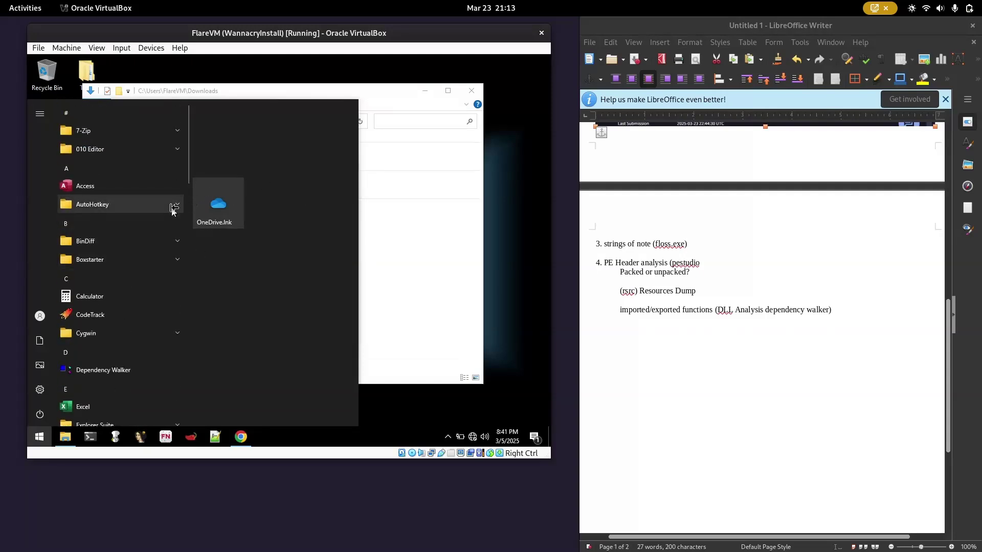
{"action": "type", "text": "floss"}
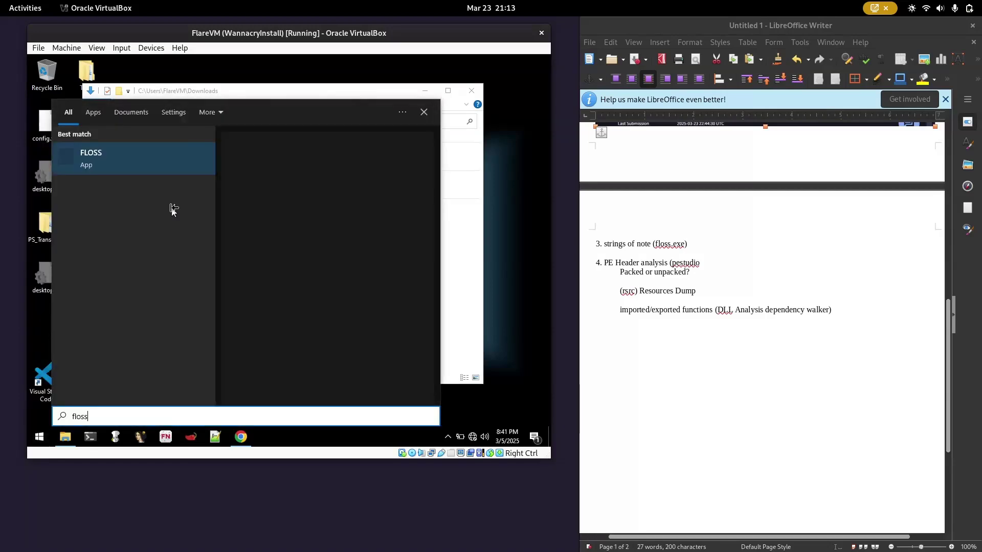
{"action": "type", "text": ".exe"}
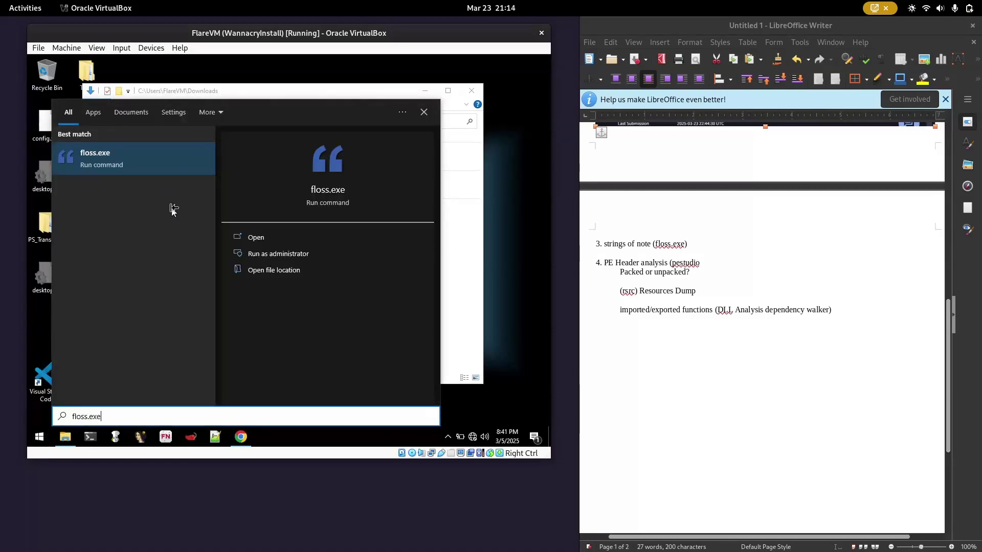
{"action": "key", "text": "Escape"}
Open the Cygwin64 Terminal, list the current directory's files and close the terminal
{"action": "key", "text": "super"}
{"action": "key", "text": "super"}
{"action": "type", "text": "term"}
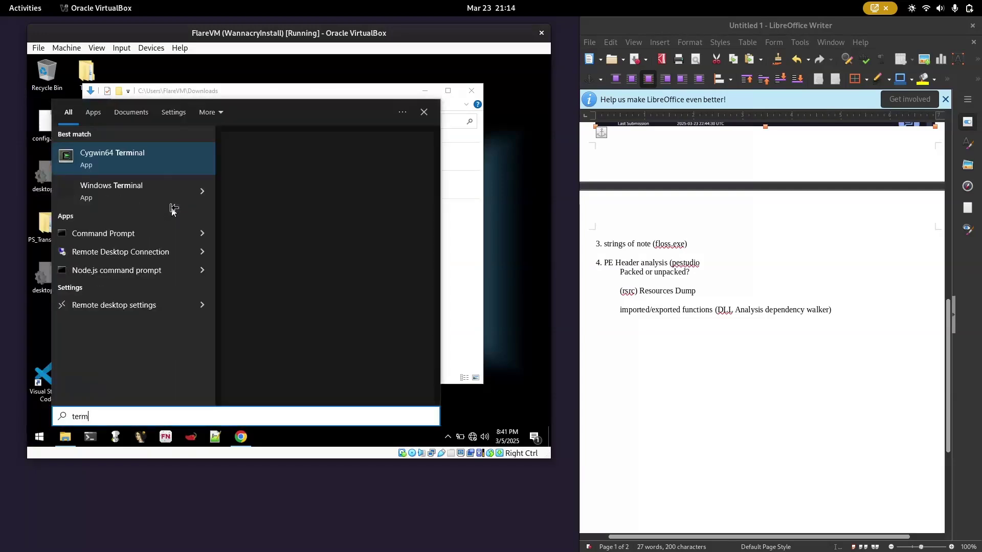
{"action": "key", "text": "Return"}
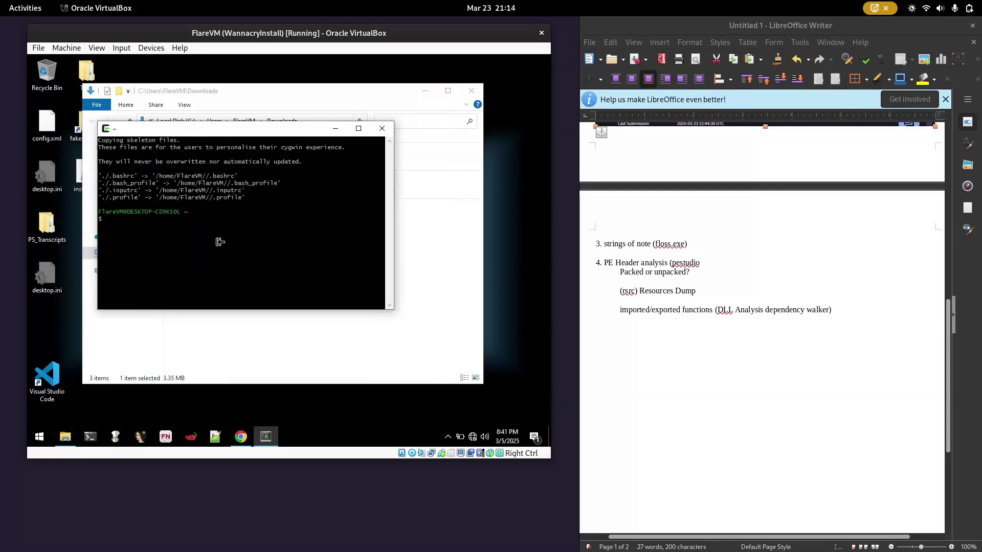
{"action": "type", "text": "ls"}
{"action": "key", "text": "Return"}
{"action": "left_click", "coordinate": [382, 128]}
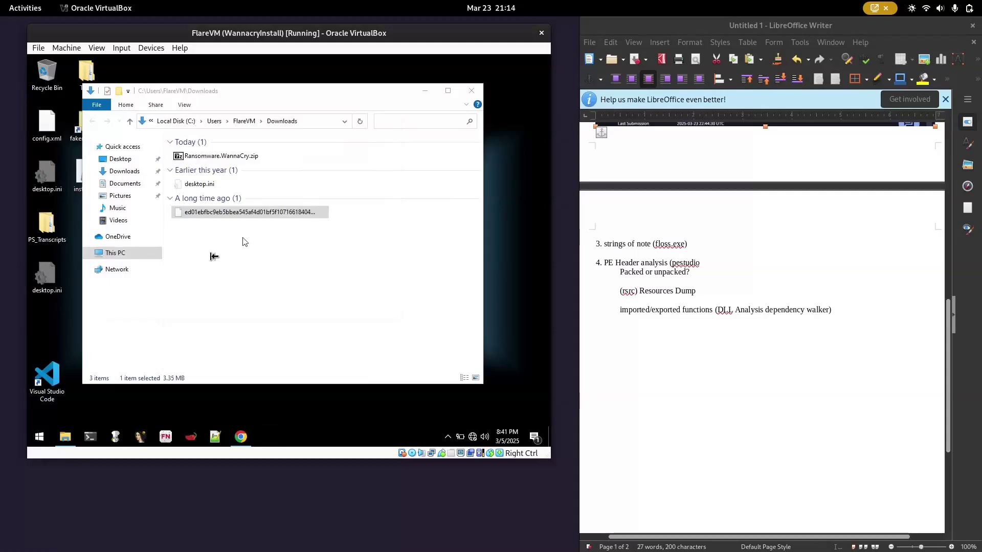
Open a Command Prompt terminal in the FlareVM and run FLOSS.exe without arguments to see its usage
{"action": "left_click", "coordinate": [39, 436]}
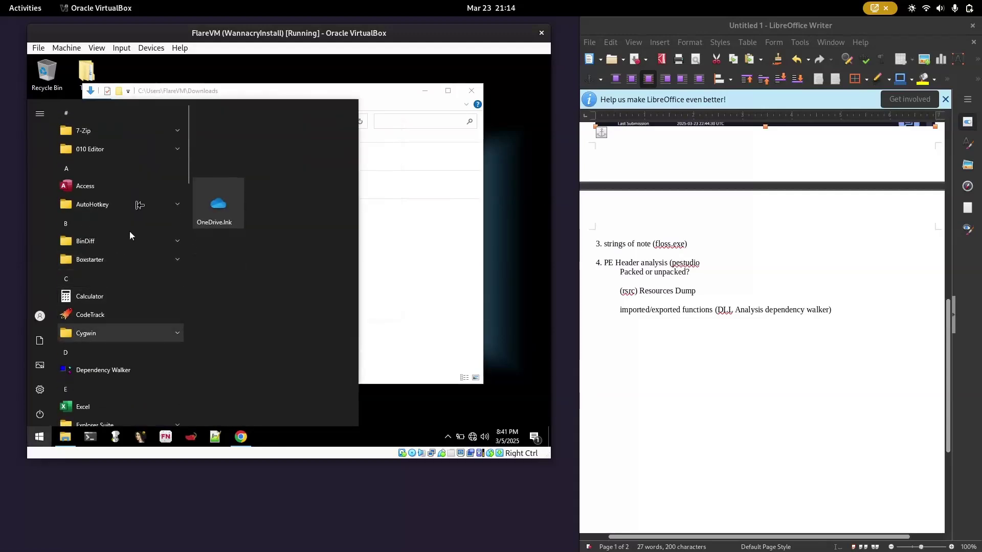
{"action": "scroll", "coordinate": [81, 193], "scroll_direction": "down", "scroll_amount": 3}
{"action": "scroll", "coordinate": [82, 200], "scroll_direction": "down", "scroll_amount": 6}
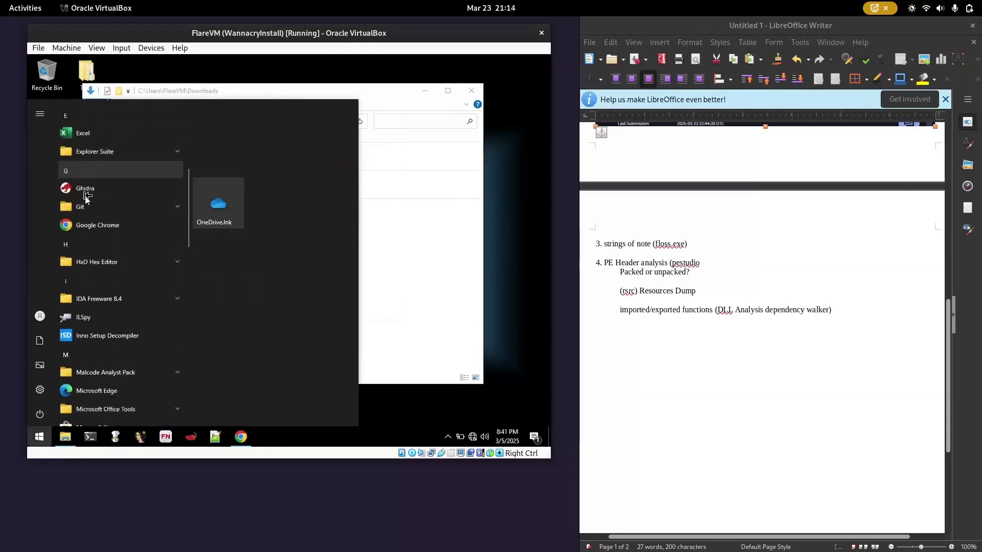
{"action": "scroll", "coordinate": [99, 233], "scroll_direction": "down", "scroll_amount": 10}
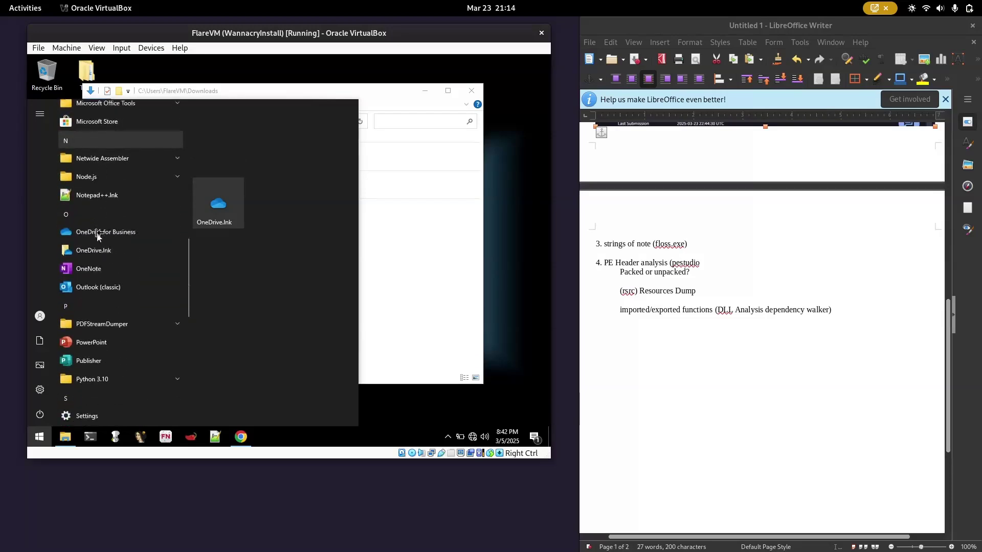
{"action": "scroll", "coordinate": [99, 225], "scroll_direction": "down", "scroll_amount": 1}
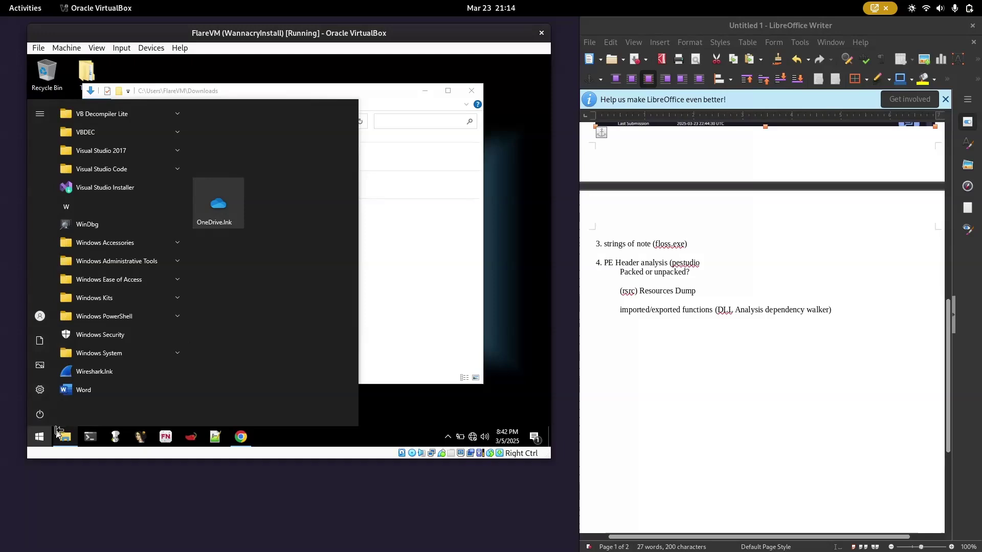
{"action": "left_click", "coordinate": [91, 436]}
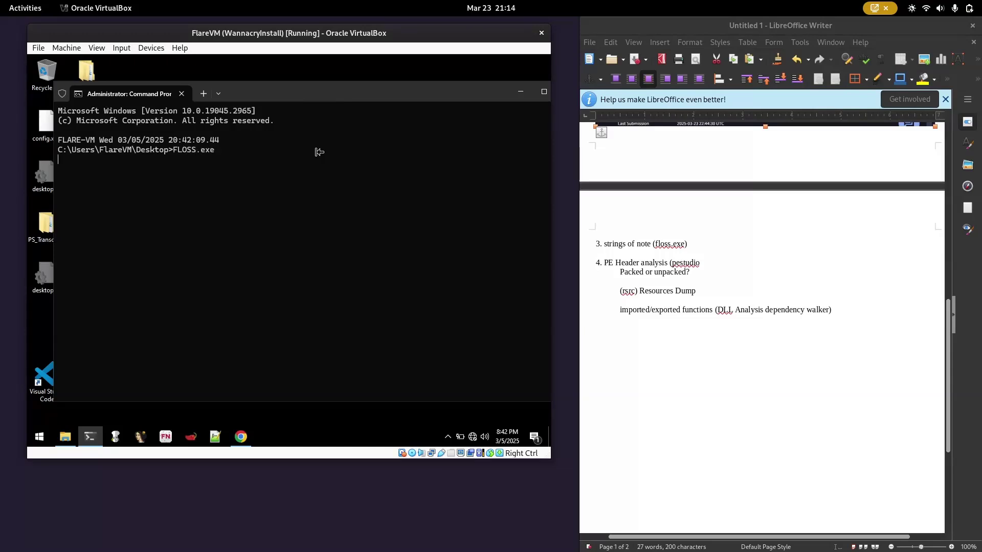
{"action": "key", "text": "Return"}
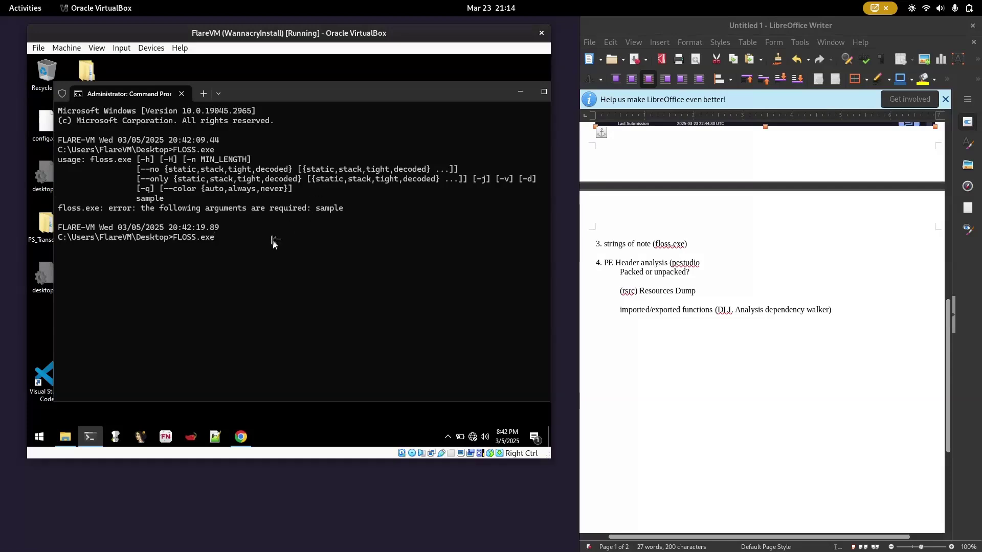
{"action": "key", "text": "ctrl+c"}
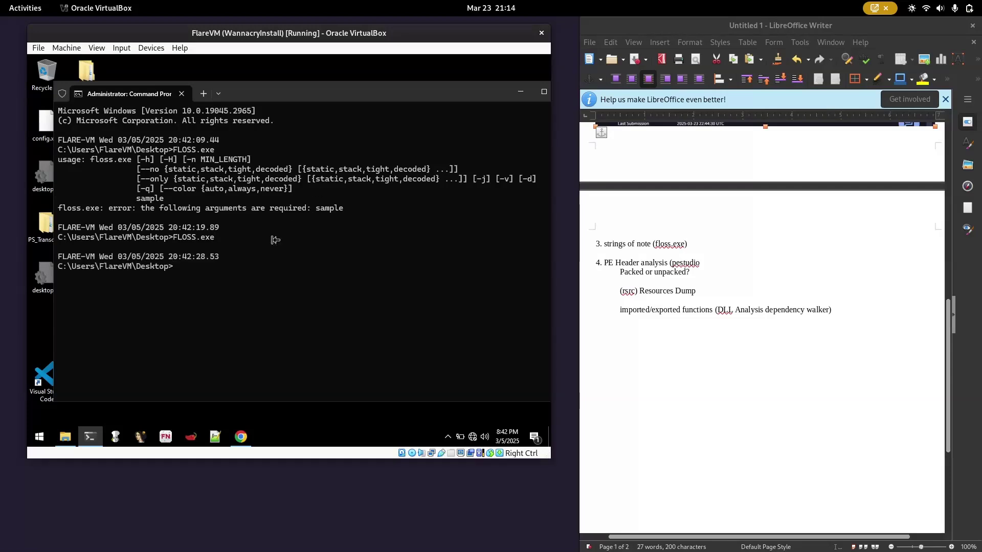
Change to the FlareVM user's Downloads directory in the command prompt and list its files
{"action": "type", "text": "cd .."}
{"action": "key", "text": "Return"}
{"action": "type", "text": "cd Downloads"}
{"action": "key", "text": "Return"}
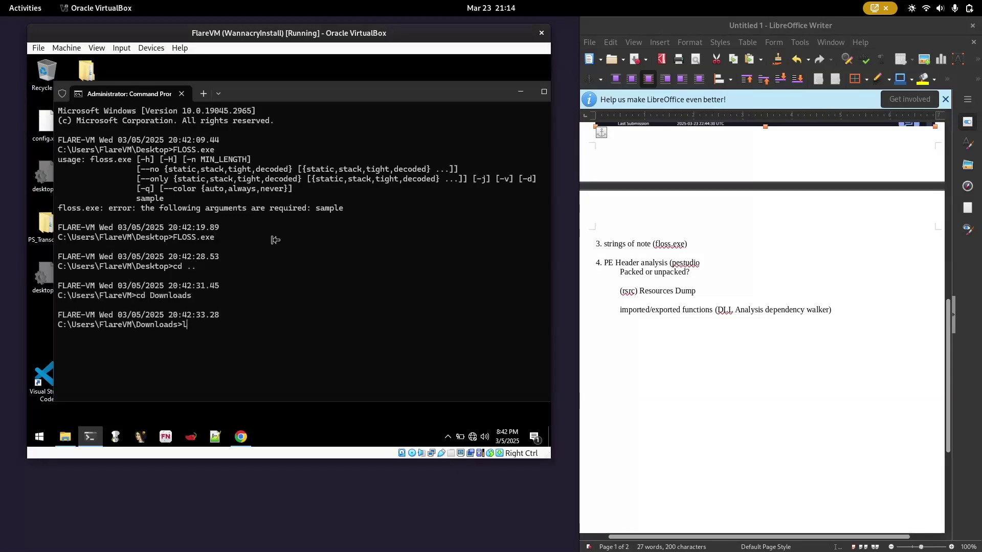
{"action": "type", "text": "ls"}
{"action": "key", "text": "Return"}
{"action": "type", "text": "dir"}
{"action": "key", "text": "Return"}
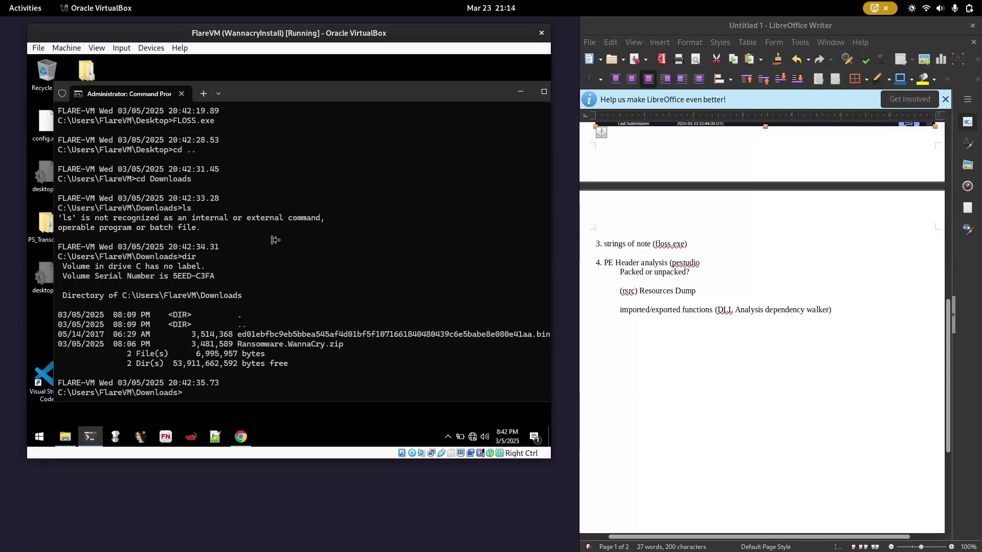
Run FLOSS.exe on the extracted WannaCry .bin sample with the output redirected to strings.txt, and maximize the terminal window
{"action": "type", "text": "FLOSS.exe e"}
{"action": "key", "text": "Tab"}
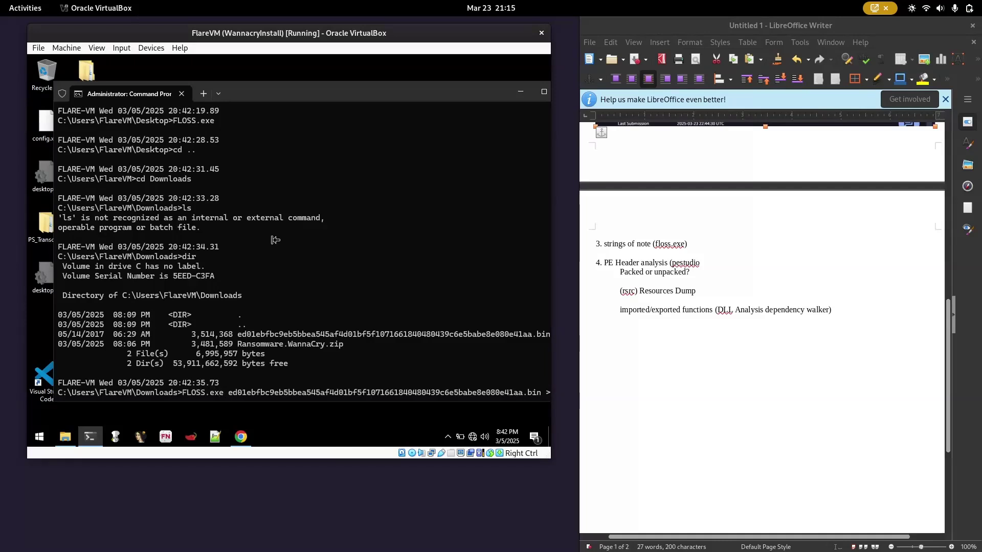
{"action": "type", "text": "> strings"}
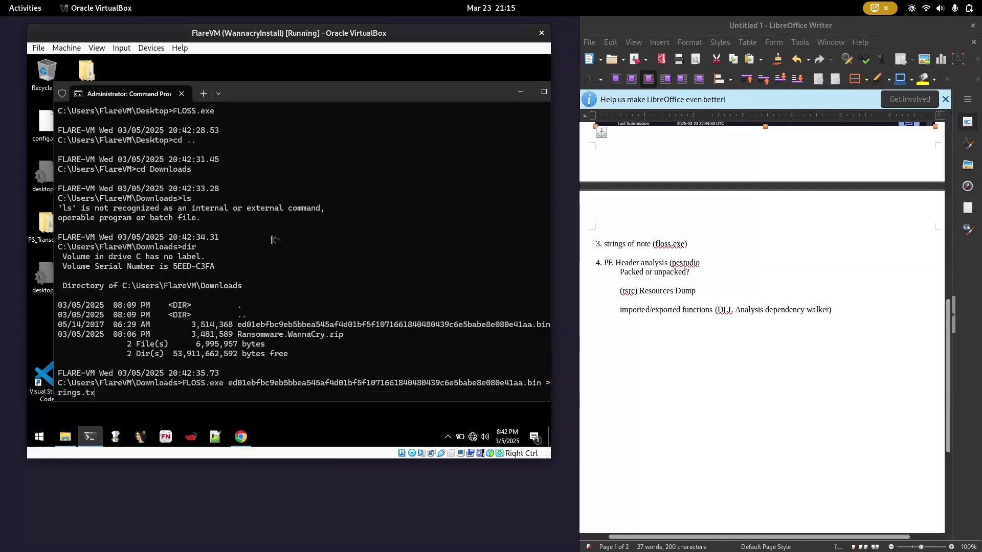
{"action": "key", "text": "Return"}
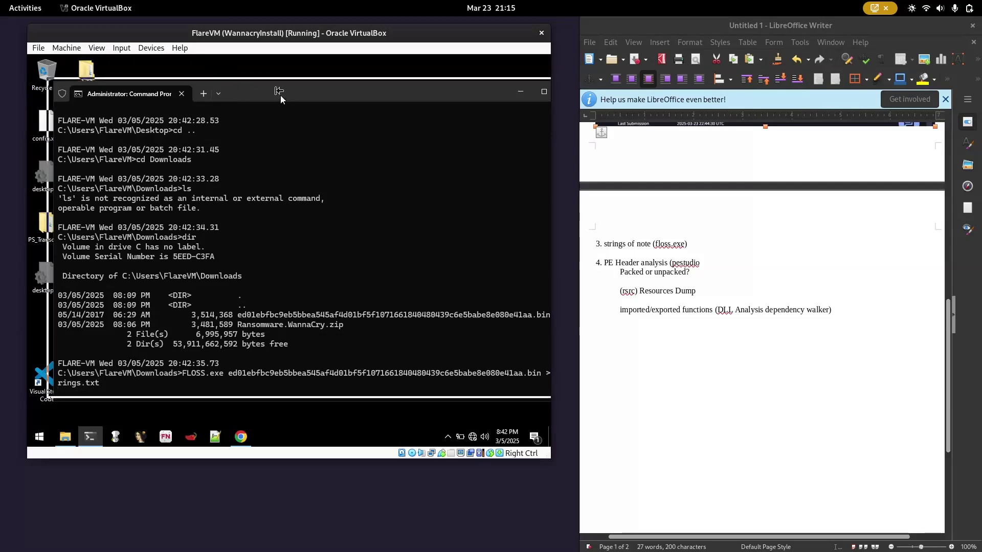
{"action": "left_click_drag", "start_coordinate": [278, 93], "coordinate": [242, 76]}
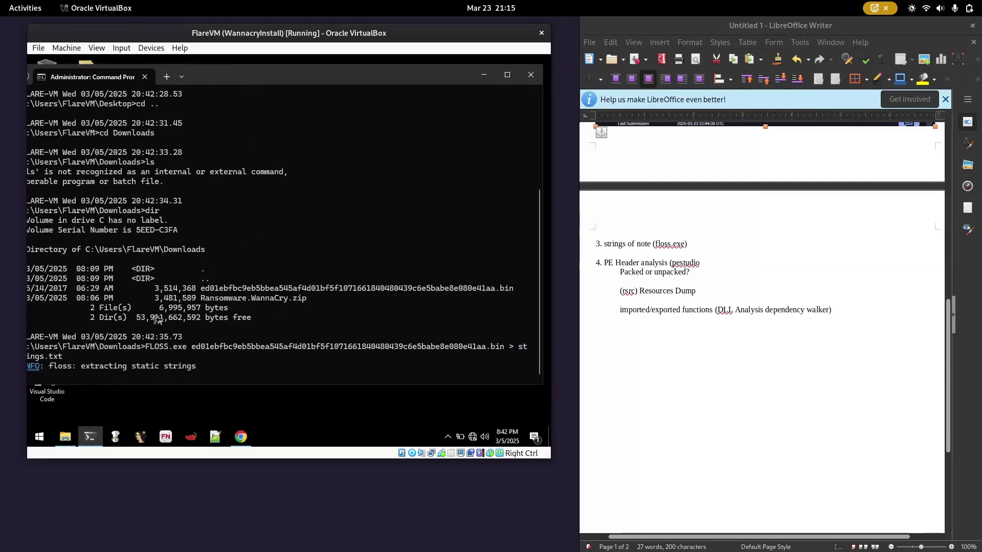
{"action": "left_click_drag", "start_coordinate": [273, 51], "coordinate": [273, 53]}
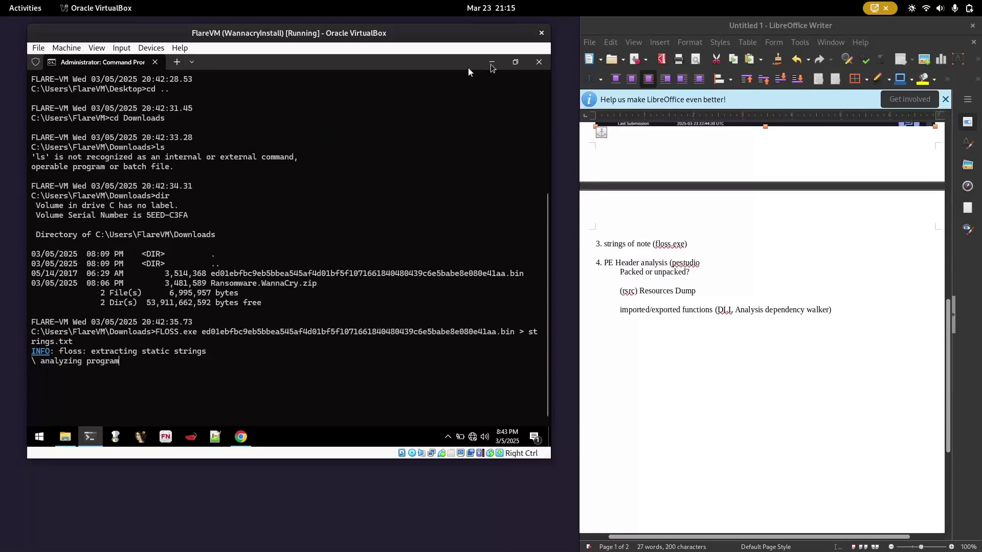
{"action": "left_click", "coordinate": [40, 3]}
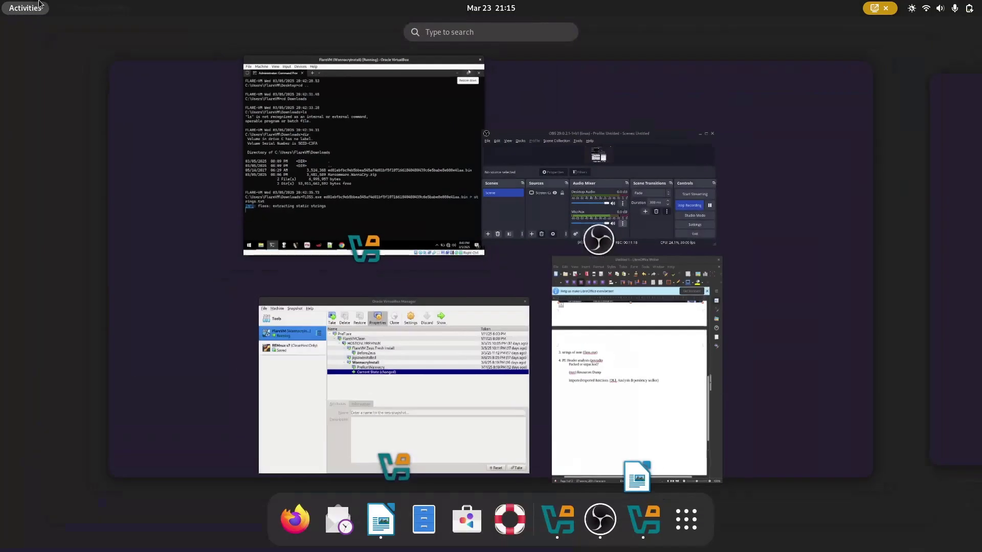
{"action": "left_click", "coordinate": [570, 179]}
{"action": "left_click", "coordinate": [528, 281]}
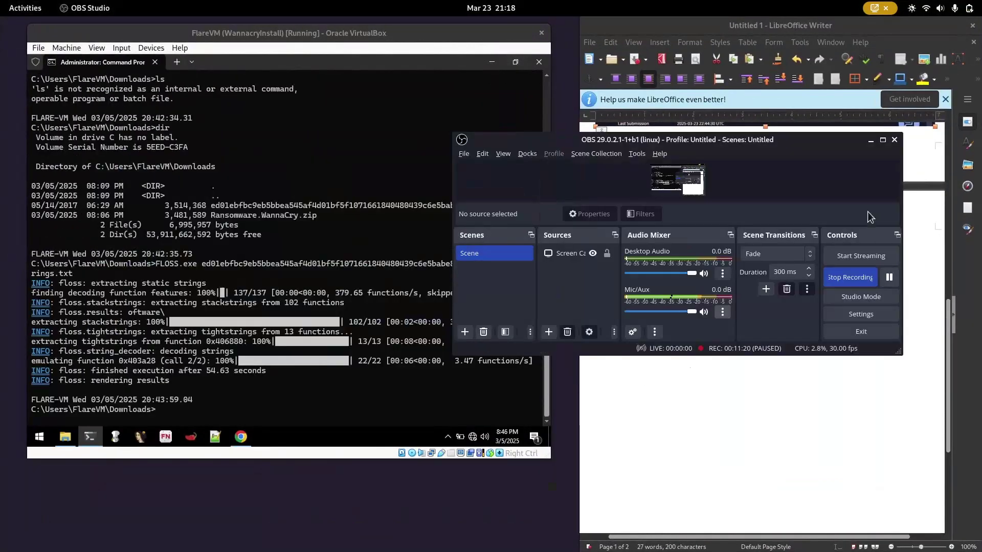
{"action": "left_click", "coordinate": [889, 276]}
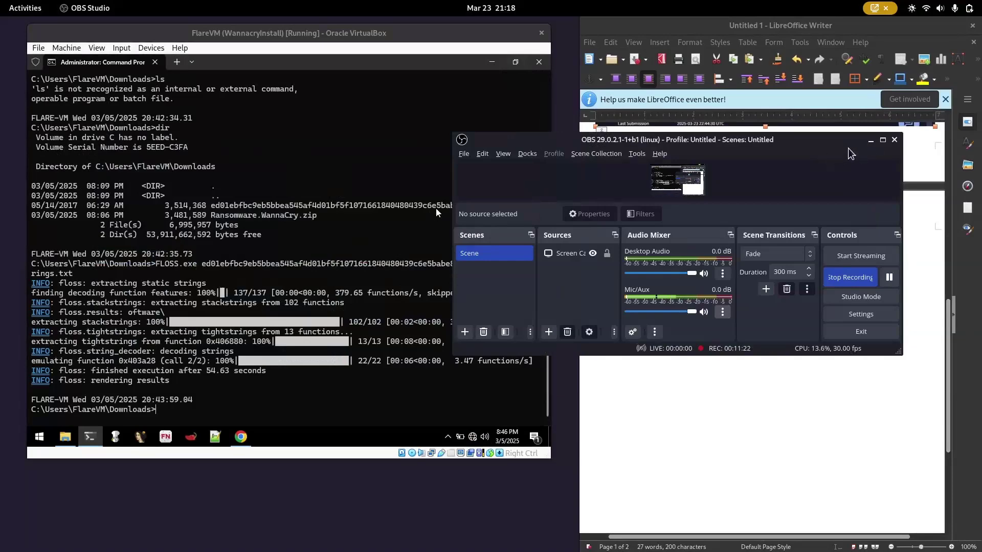
{"action": "left_click", "coordinate": [870, 139]}
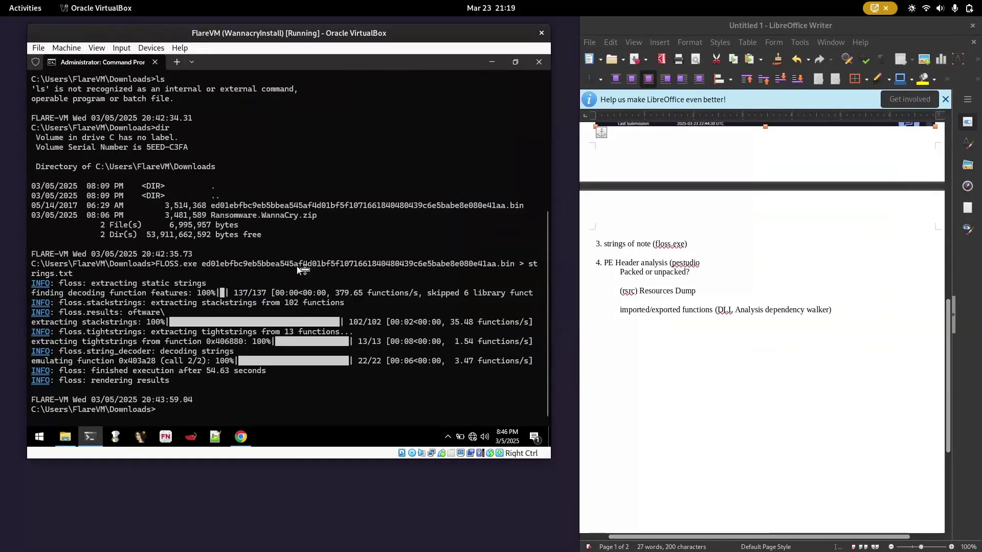
Close the command prompt terminal and move strings.txt from the Downloads folder onto the FlareVM desktop
{"action": "left_click_drag", "start_coordinate": [342, 77], "coordinate": [364, 78]}
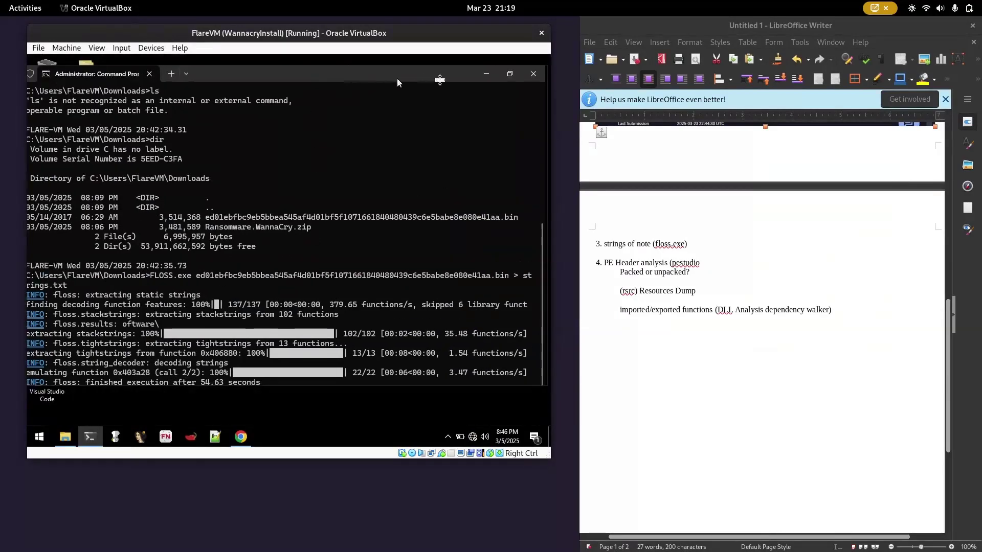
{"action": "left_click", "coordinate": [535, 78]}
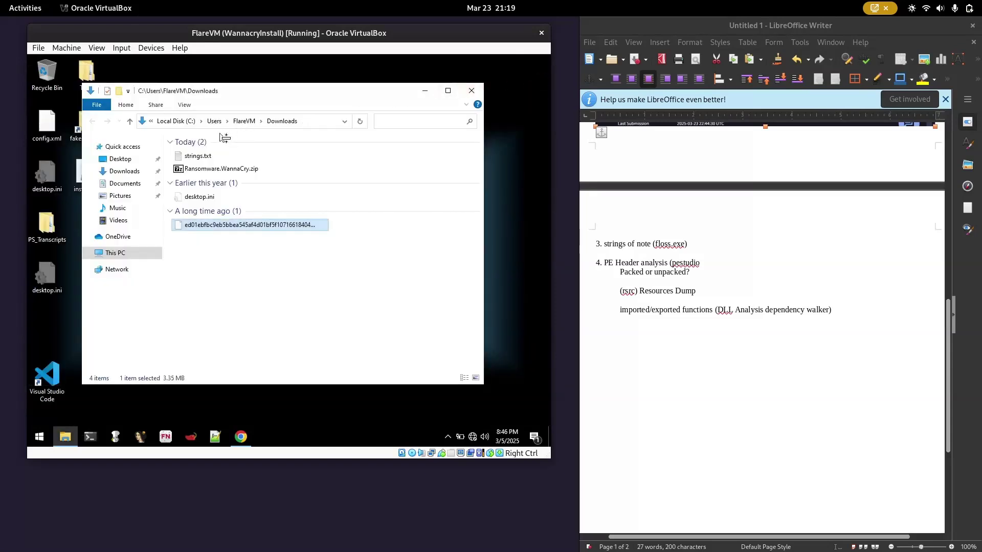
{"action": "left_click", "coordinate": [235, 159]}
{"action": "left_click_drag", "start_coordinate": [312, 95], "coordinate": [425, 150]}
{"action": "left_click_drag", "start_coordinate": [369, 209], "coordinate": [245, 86]}
{"action": "left_click_drag", "start_coordinate": [337, 138], "coordinate": [255, 139]}
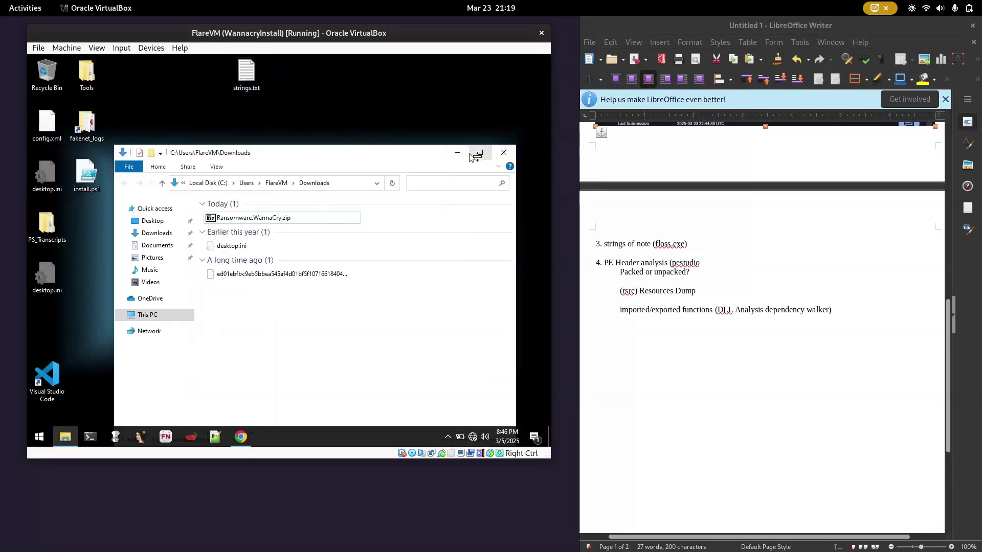
Minimize the Downloads window and open the desktop's strings.txt in Notepad++
{"action": "left_click", "coordinate": [456, 146]}
{"action": "right_click", "coordinate": [257, 87]}
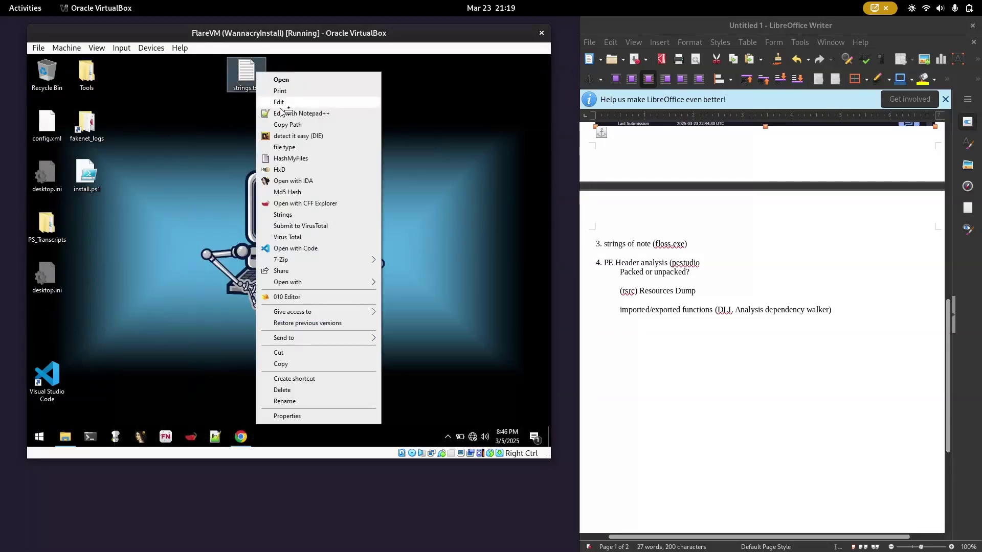
{"action": "left_click", "coordinate": [296, 111]}
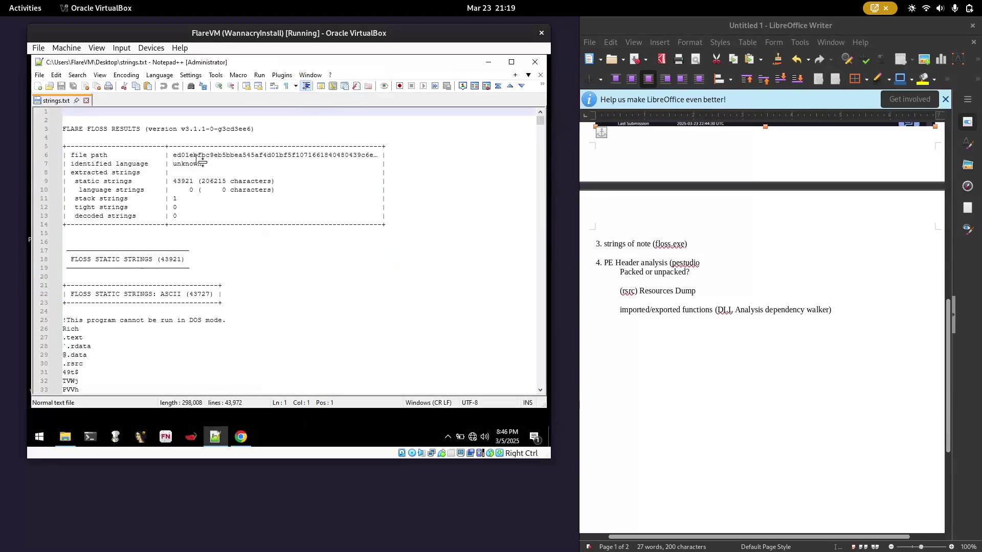
Examine the FLOSS results summary at the start of strings.txt, including file path, identified language and extracted string types
{"action": "left_click_drag", "start_coordinate": [173, 156], "coordinate": [356, 156]}
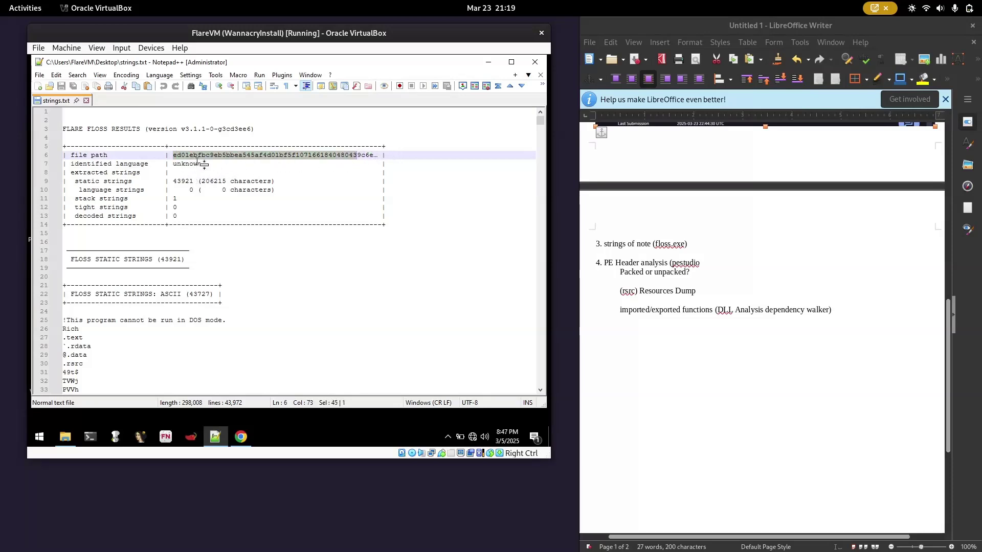
{"action": "left_click", "coordinate": [380, 156]}
{"action": "left_click", "coordinate": [384, 155]}
{"action": "scroll", "coordinate": [346, 158], "scroll_direction": "down", "scroll_amount": 2}
{"action": "scroll", "coordinate": [346, 157], "scroll_direction": "up", "scroll_amount": 2}
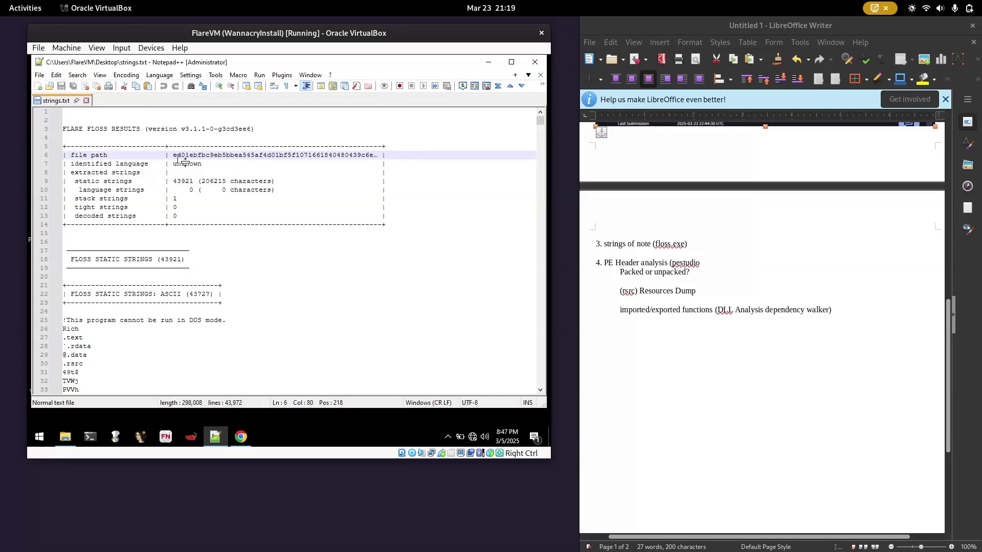
{"action": "left_click_drag", "start_coordinate": [178, 162], "coordinate": [195, 185]}
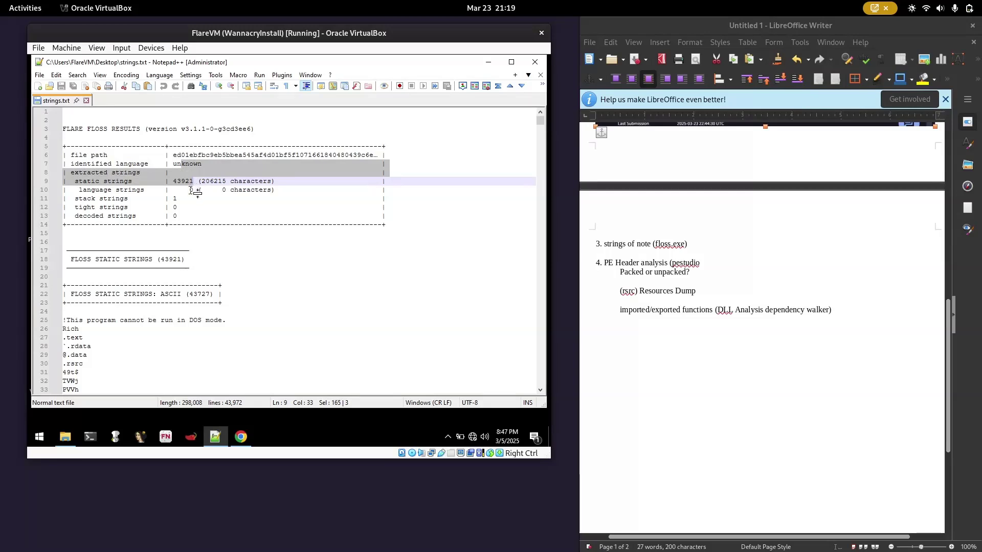
{"action": "scroll", "coordinate": [194, 182], "scroll_direction": "down", "scroll_amount": 3}
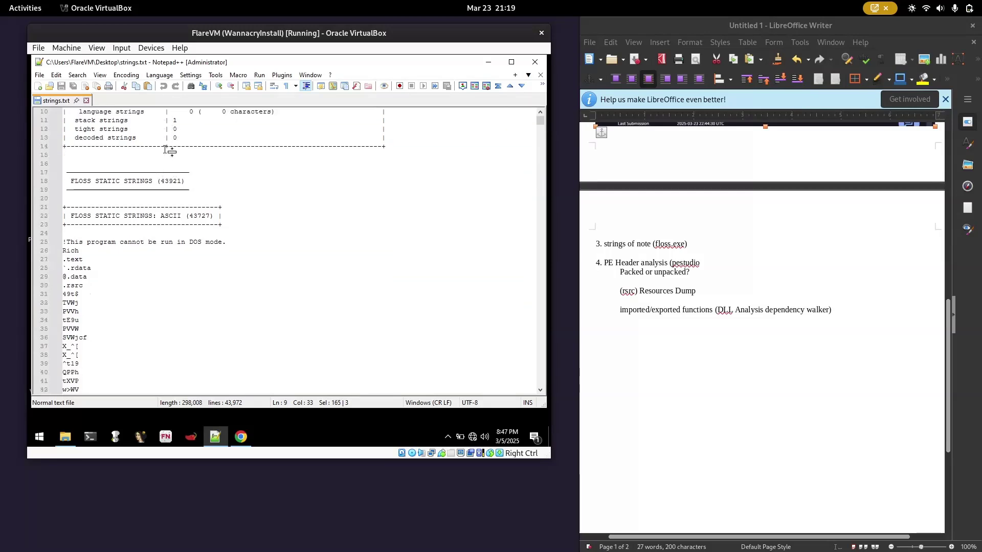
{"action": "scroll", "coordinate": [169, 154], "scroll_direction": "down", "scroll_amount": 1}
{"action": "scroll", "coordinate": [161, 164], "scroll_direction": "up", "scroll_amount": 4}
{"action": "left_click_drag", "start_coordinate": [240, 236], "coordinate": [71, 123]}
{"action": "scroll", "coordinate": [176, 193], "scroll_direction": "down", "scroll_amount": 3}
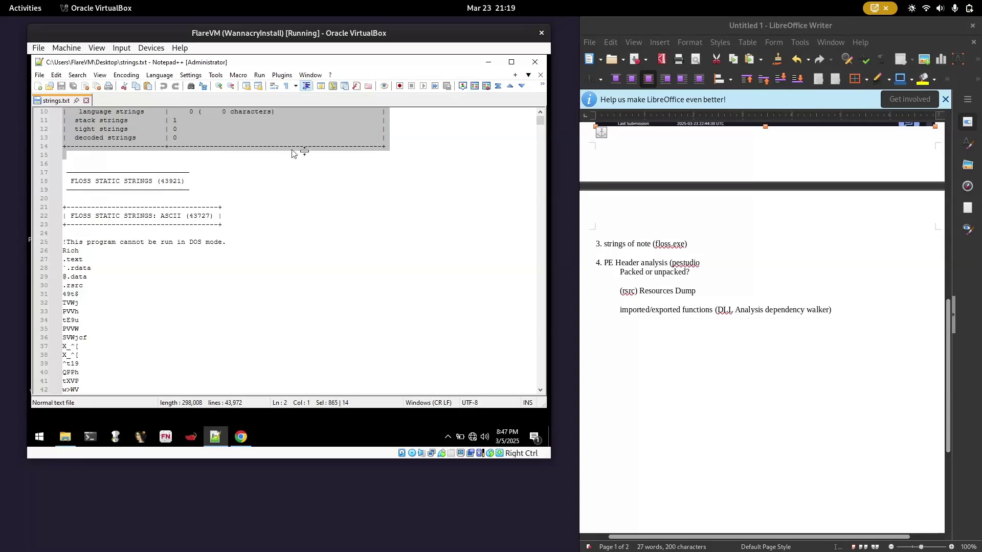
{"action": "scroll", "coordinate": [211, 206], "scroll_direction": "down", "scroll_amount": 1}
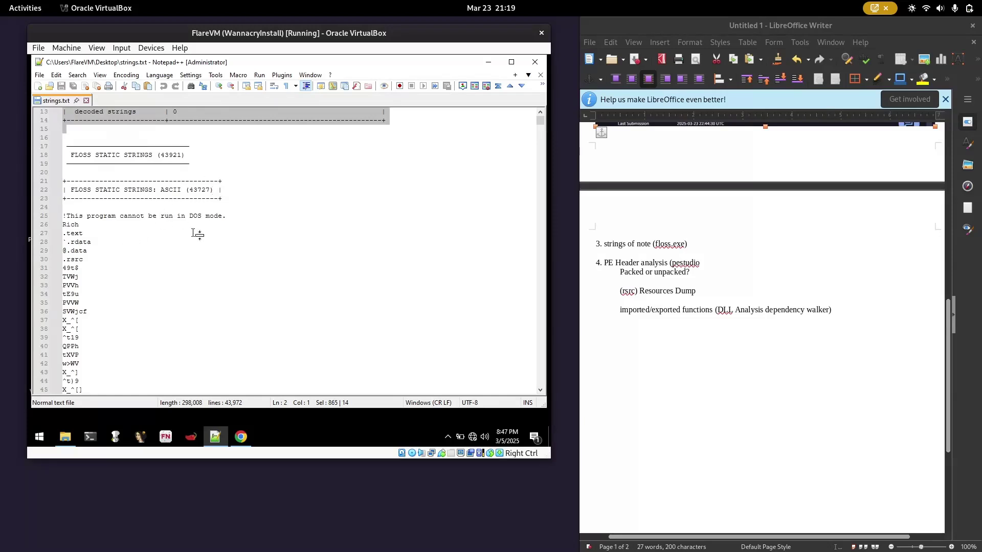
Examine the PE section names at the start of the static ASCII strings, highlighting .rsrc
{"action": "scroll", "coordinate": [193, 236], "scroll_direction": "down", "scroll_amount": 2}
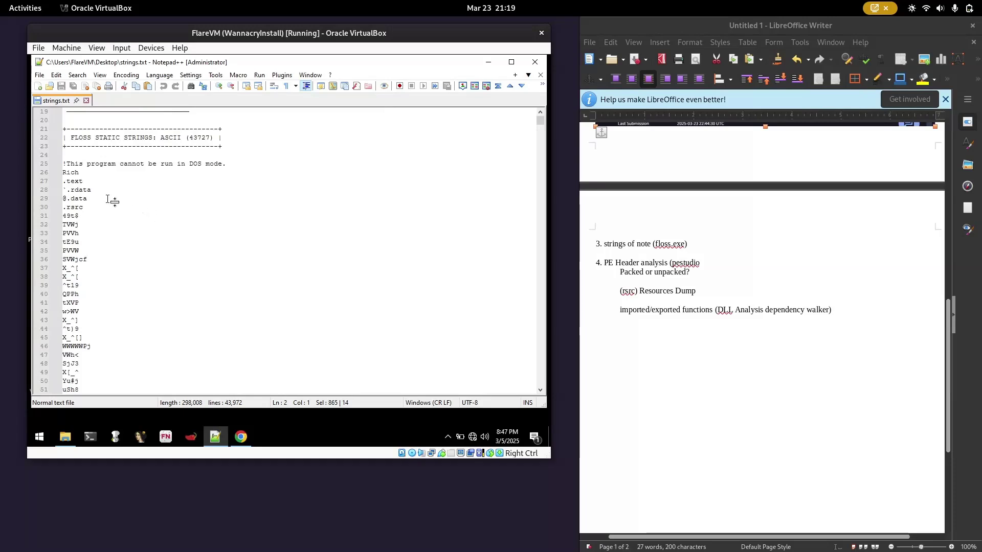
{"action": "left_click", "coordinate": [88, 189]}
{"action": "left_click", "coordinate": [91, 202]}
{"action": "mouse_move", "coordinate": [91, 206]}
{"action": "left_mouse_down"}
{"action": "mouse_move", "coordinate": [63, 181]}
{"action": "mouse_move", "coordinate": [81, 207]}
{"action": "left_mouse_up"}
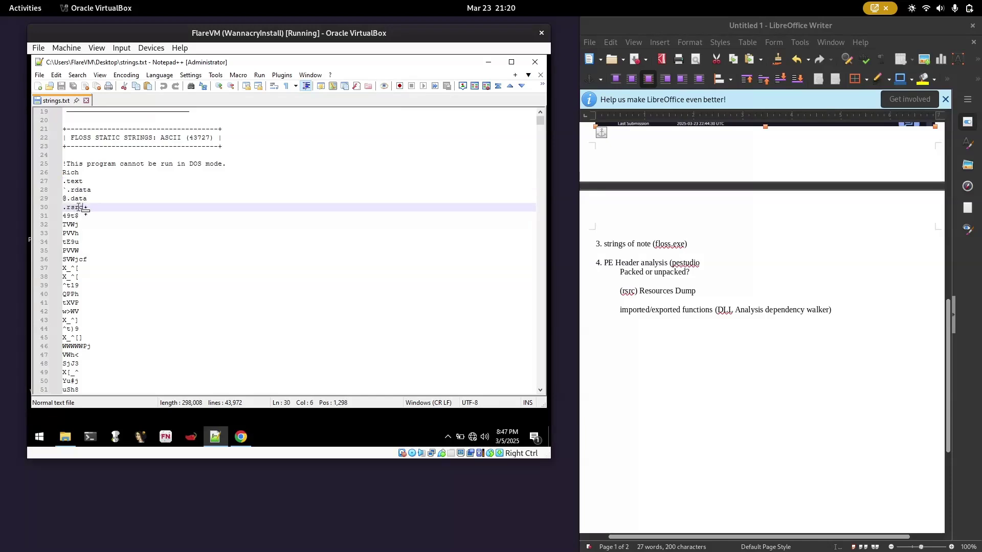
{"action": "double_click", "coordinate": [79, 208]}
{"action": "scroll", "coordinate": [142, 201], "scroll_direction": "down", "scroll_amount": 2}
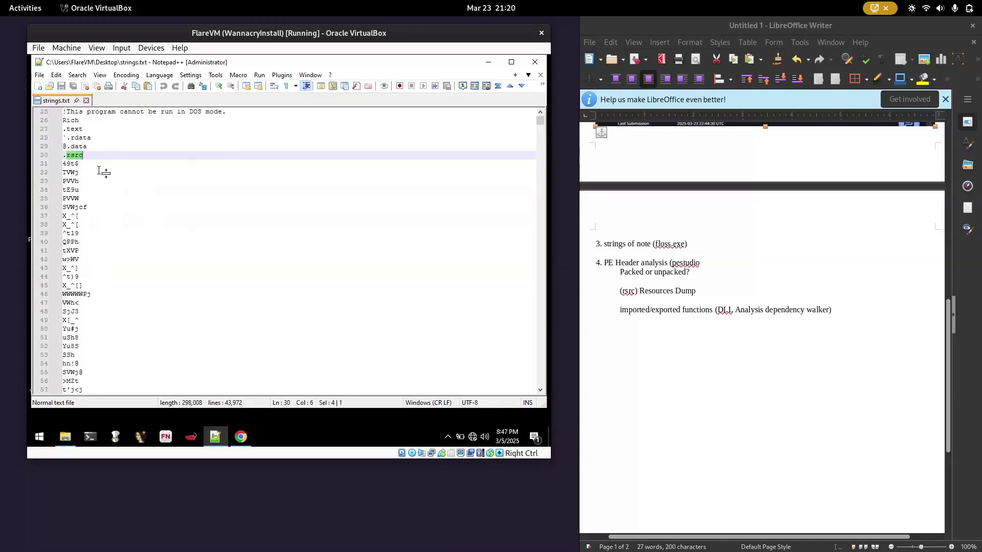
Look through the short garbled static strings in strings.txt down to about line 250 for anything meaningful
{"action": "scroll", "coordinate": [102, 173], "scroll_direction": "down", "scroll_amount": 3}
{"action": "scroll", "coordinate": [100, 172], "scroll_direction": "down", "scroll_amount": 19}
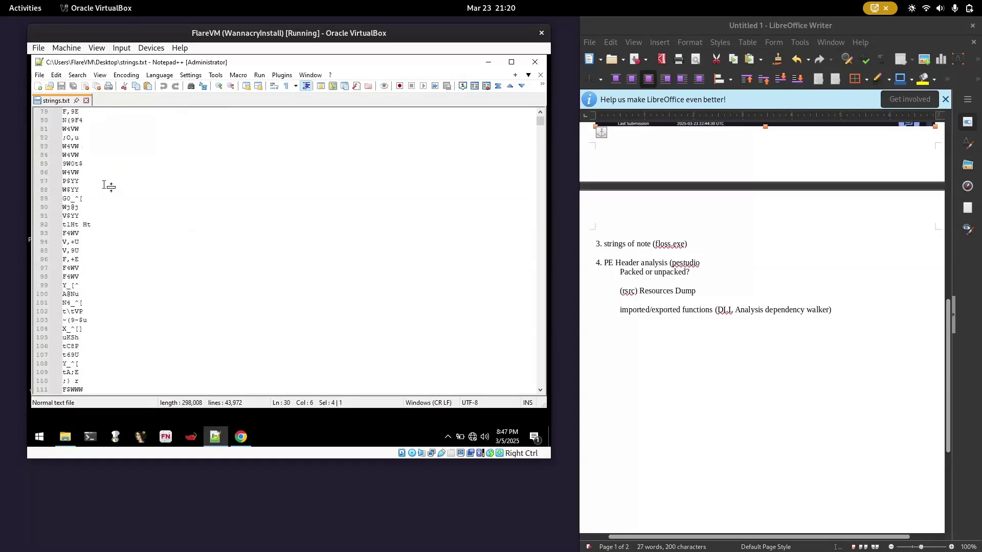
{"action": "scroll", "coordinate": [107, 191], "scroll_direction": "down", "scroll_amount": 4}
{"action": "left_click_drag", "start_coordinate": [87, 200], "coordinate": [73, 198]}
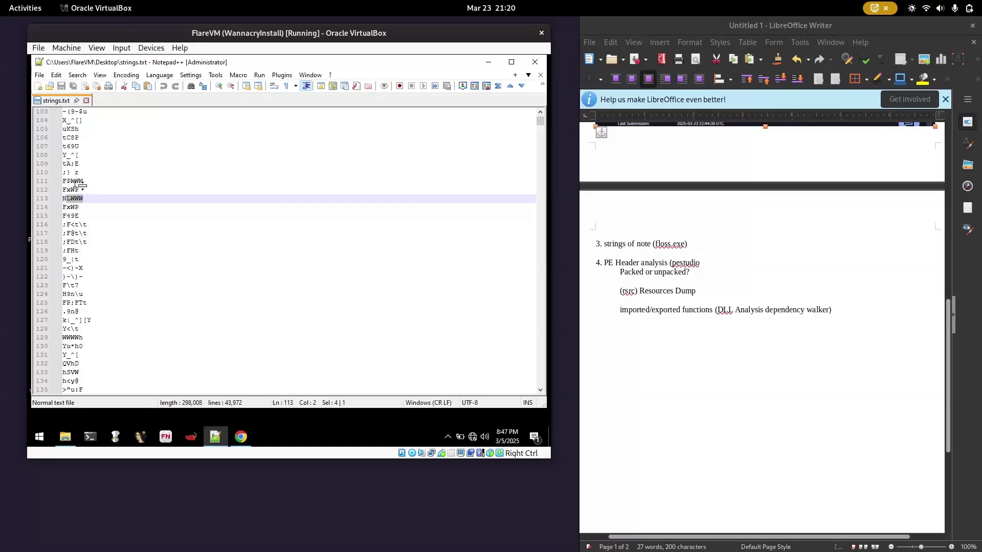
{"action": "left_click", "coordinate": [72, 182]}
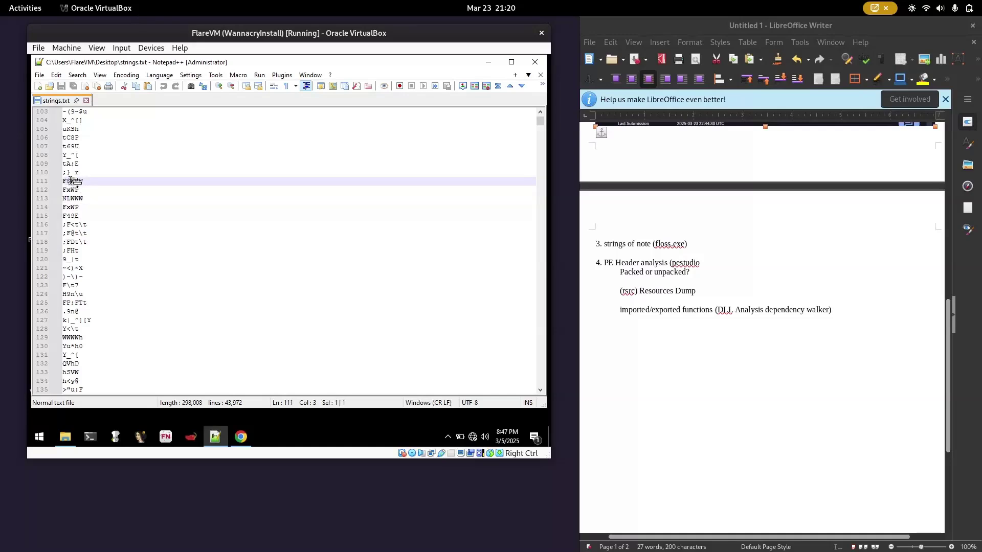
{"action": "left_click_drag", "start_coordinate": [69, 180], "coordinate": [72, 181]}
{"action": "scroll", "coordinate": [87, 198], "scroll_direction": "down", "scroll_amount": 11}
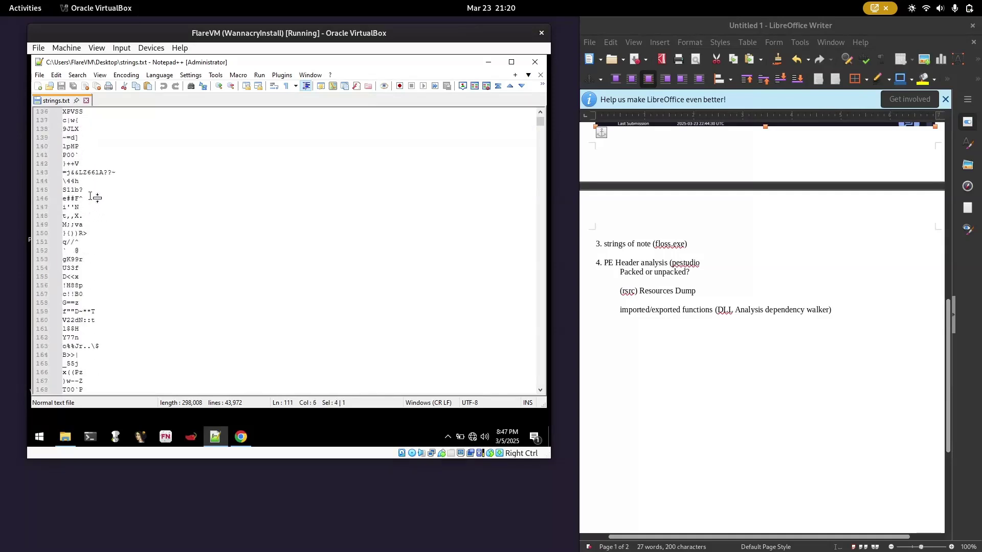
{"action": "left_click", "coordinate": [107, 172]}
{"action": "left_click", "coordinate": [107, 172]}
{"action": "scroll", "coordinate": [154, 215], "scroll_direction": "up", "scroll_amount": 16}
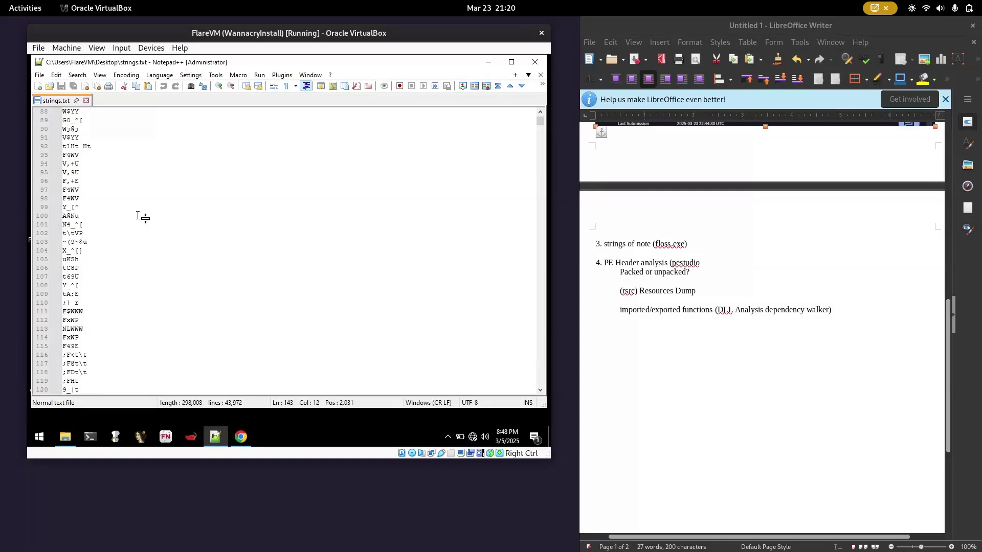
{"action": "scroll", "coordinate": [166, 210], "scroll_direction": "up", "scroll_amount": 7}
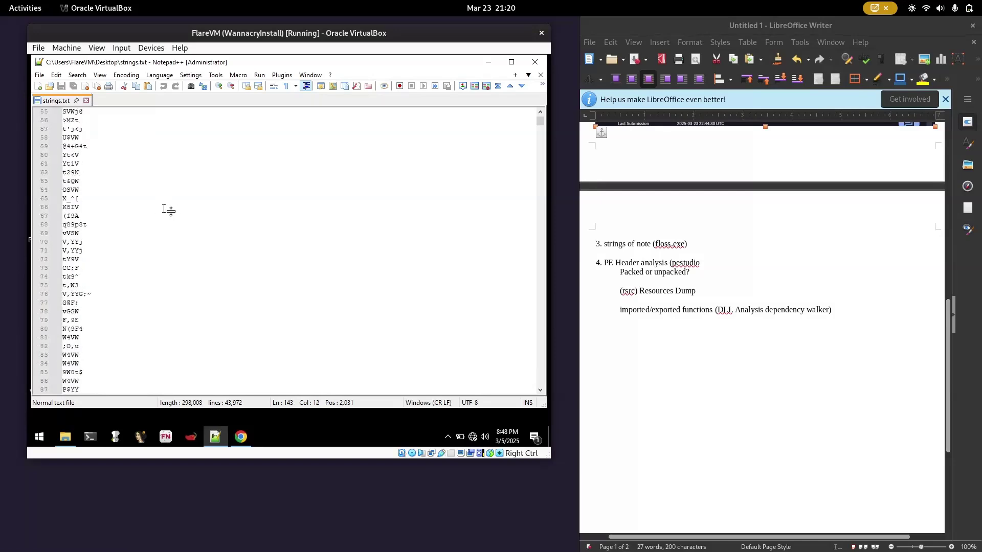
{"action": "scroll", "coordinate": [174, 225], "scroll_direction": "down", "scroll_amount": 16}
{"action": "left_click_drag", "start_coordinate": [118, 207], "coordinate": [127, 364]}
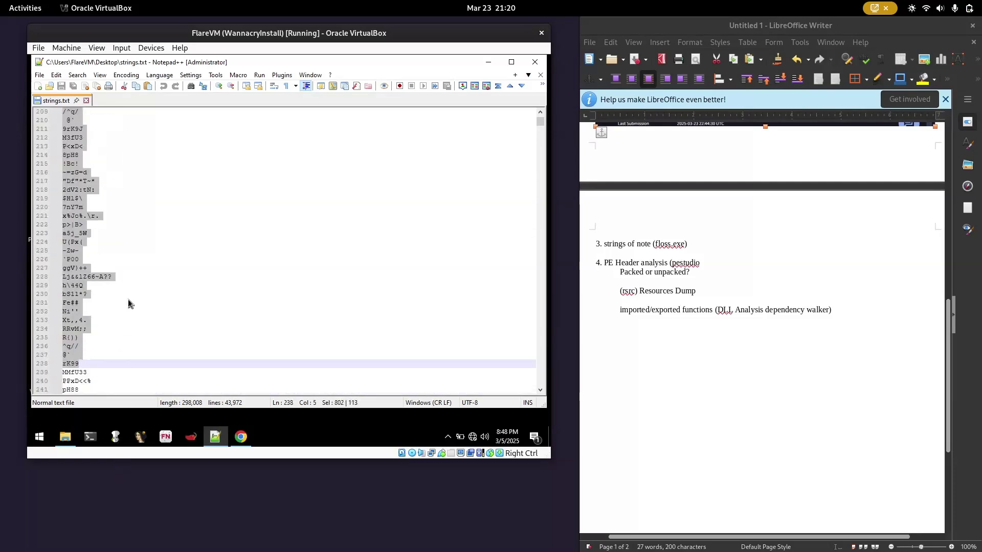
{"action": "scroll", "coordinate": [128, 296], "scroll_direction": "down", "scroll_amount": 9}
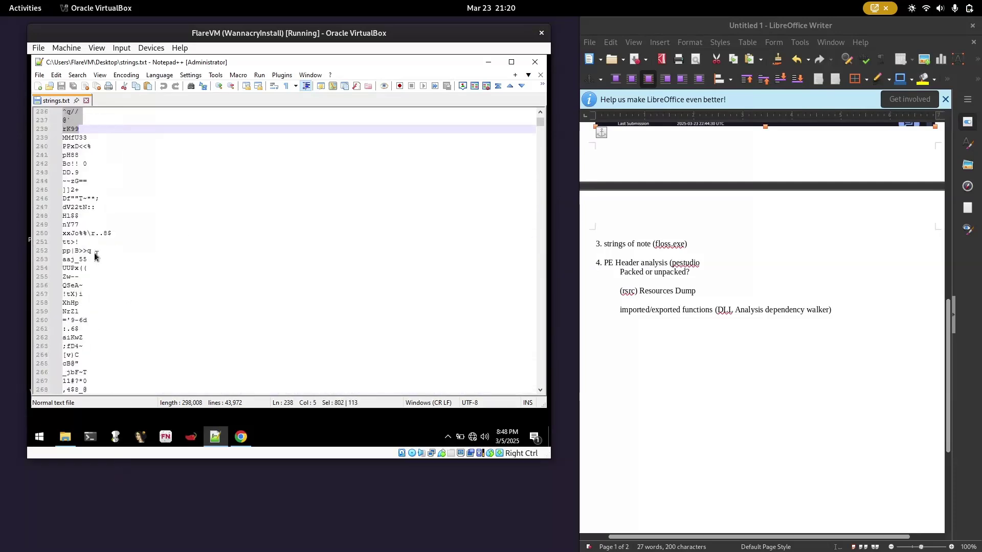
{"action": "triple_click", "coordinate": [85, 236]}
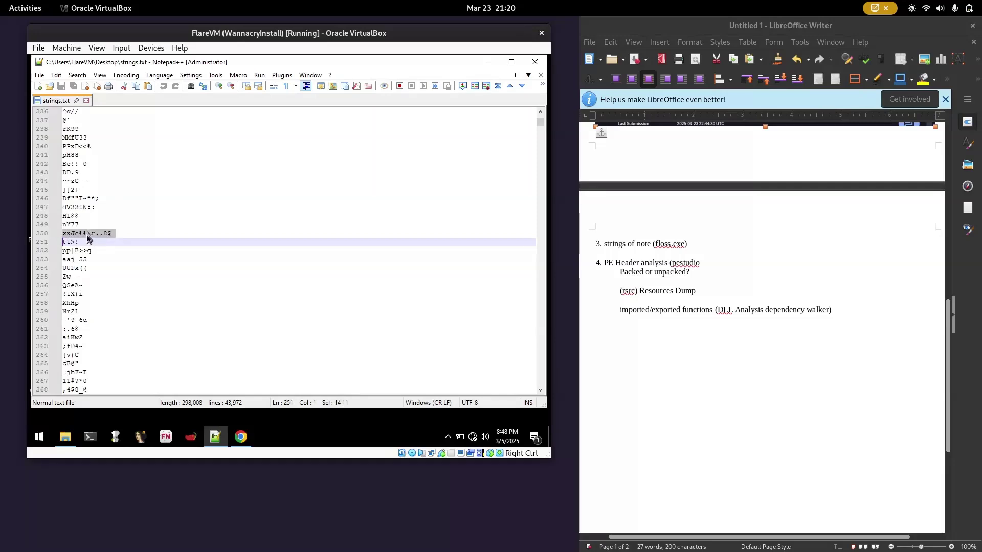
Examine the static strings down to about line 346, comparing the long similar character sequences on lines 321 to 332
{"action": "scroll", "coordinate": [90, 245], "scroll_direction": "down", "scroll_amount": 7}
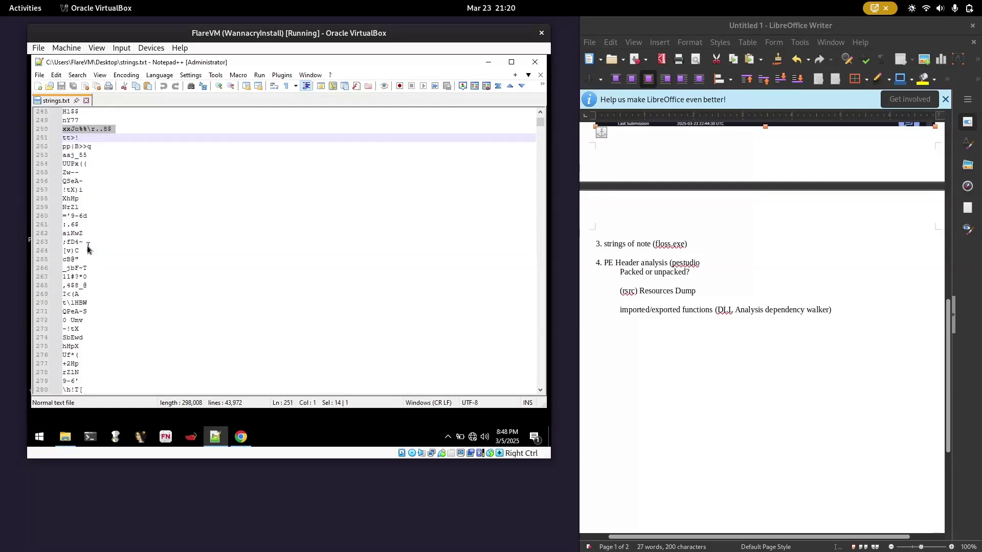
{"action": "scroll", "coordinate": [88, 250], "scroll_direction": "down", "scroll_amount": 16}
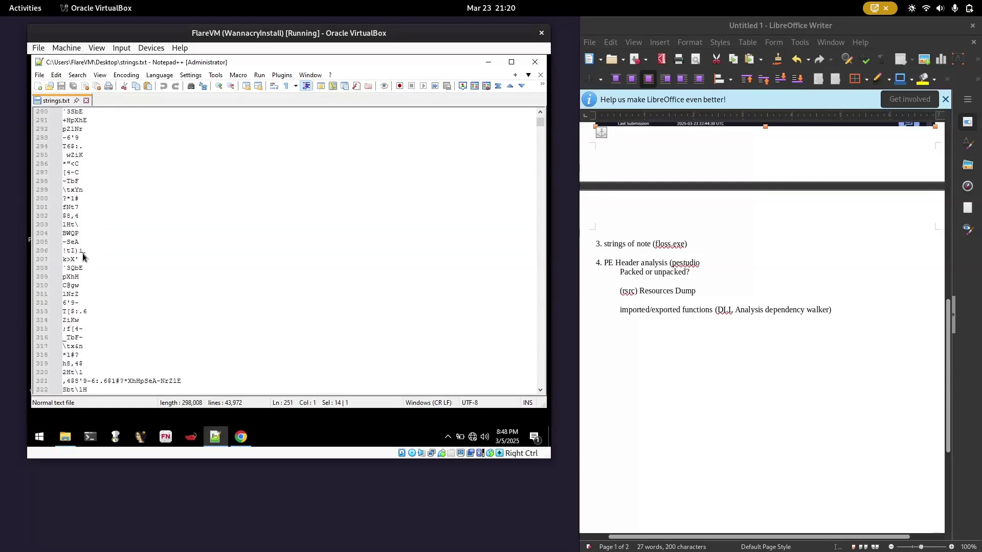
{"action": "scroll", "coordinate": [102, 250], "scroll_direction": "down", "scroll_amount": 1}
{"action": "triple_click", "coordinate": [131, 225]}
{"action": "triple_click", "coordinate": [158, 259]}
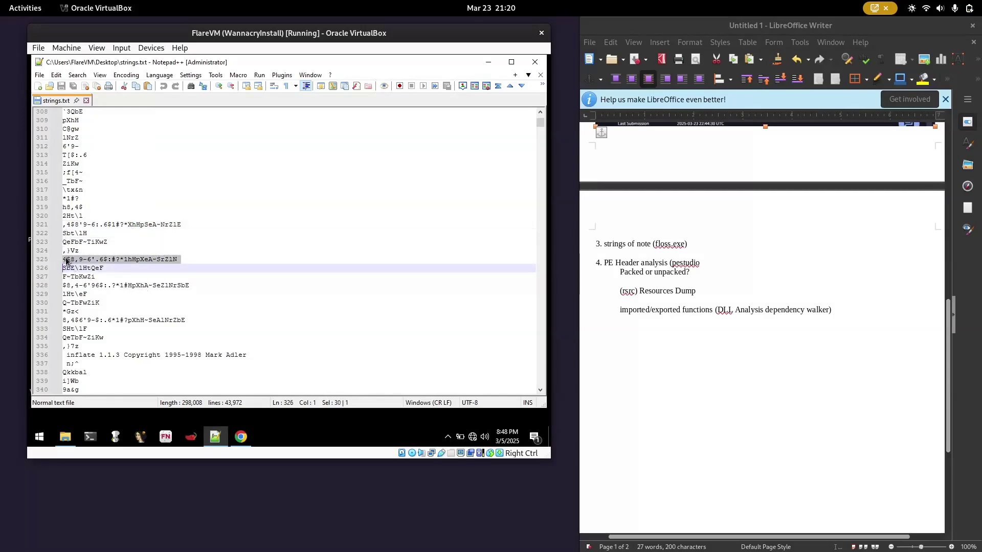
{"action": "triple_click", "coordinate": [70, 286]}
{"action": "triple_click", "coordinate": [77, 312]}
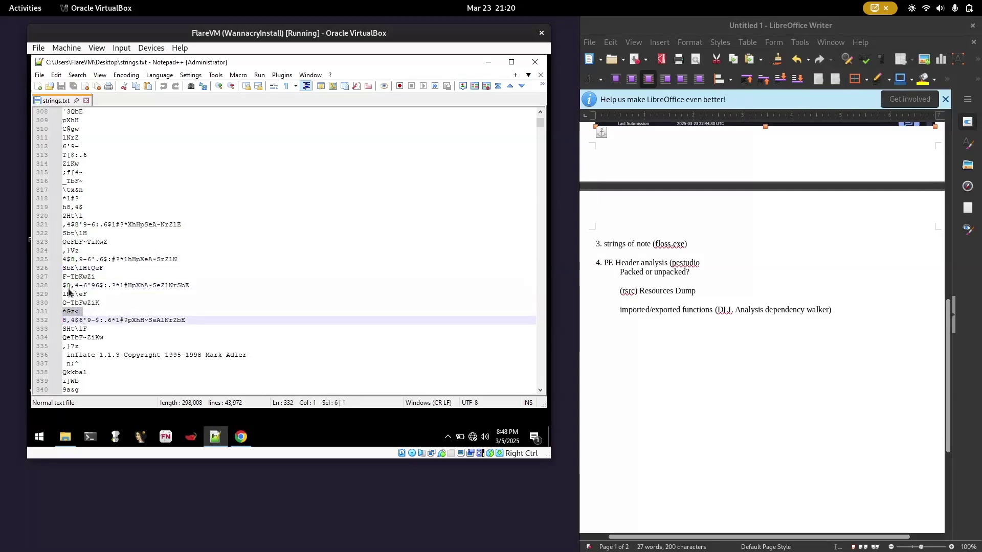
{"action": "left_click", "coordinate": [73, 225]}
{"action": "left_click_drag", "start_coordinate": [107, 259], "coordinate": [115, 261]}
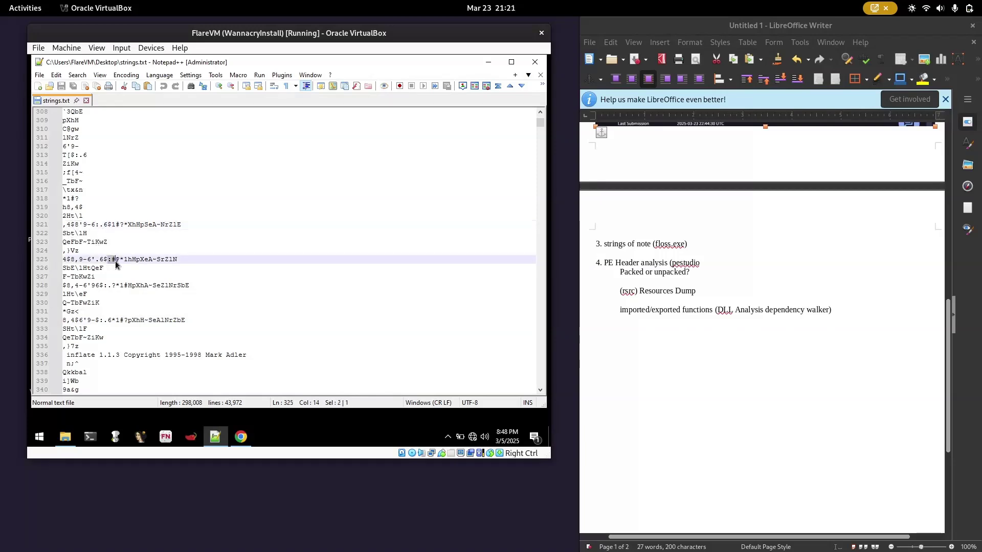
{"action": "double_click", "coordinate": [145, 225]}
{"action": "scroll", "coordinate": [241, 228], "scroll_direction": "down", "scroll_amount": 2}
{"action": "left_click", "coordinate": [241, 225]}
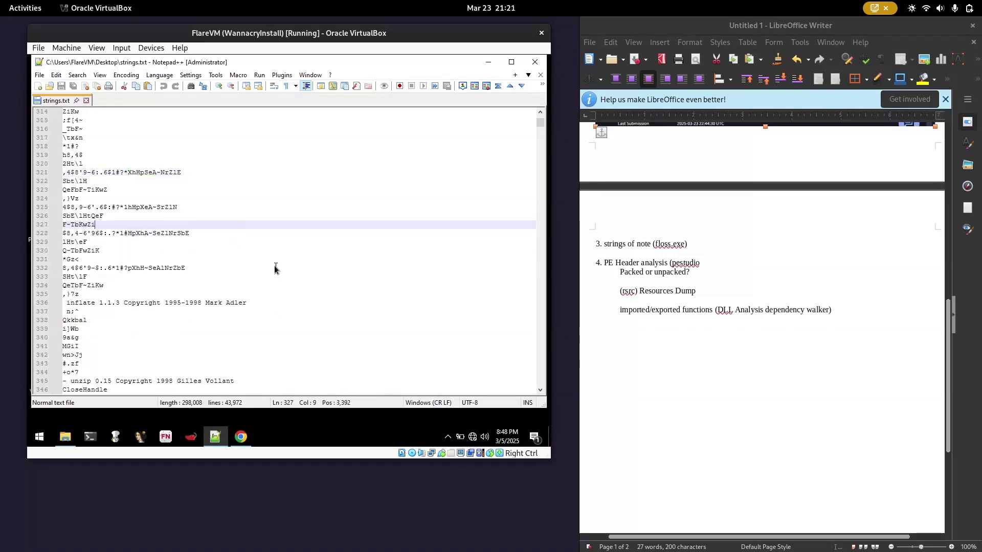
Capture a screenshot of the strings.txt area covering about lines 314 to 341, from the line numbers across the text
{"action": "left_click", "coordinate": [935, 9]}
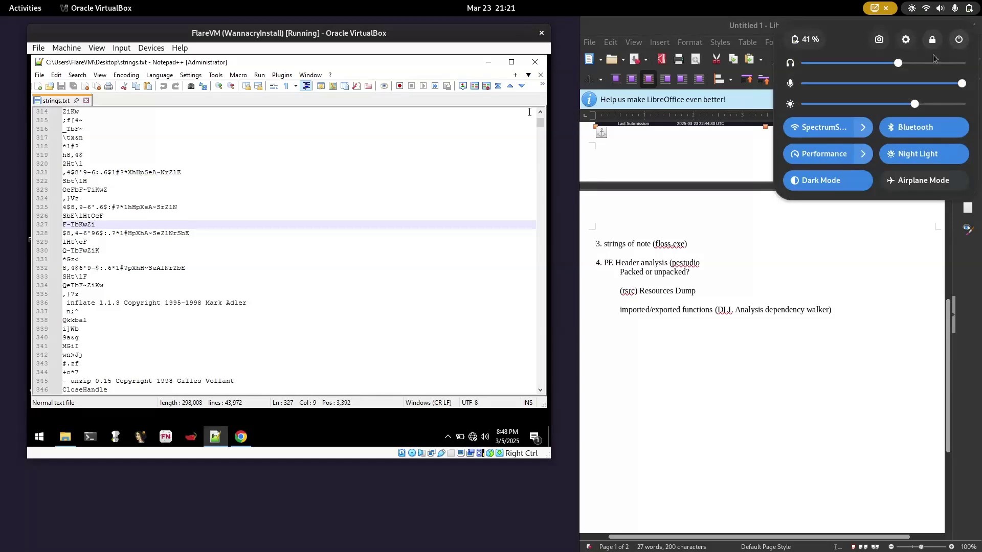
{"action": "left_click", "coordinate": [879, 40]}
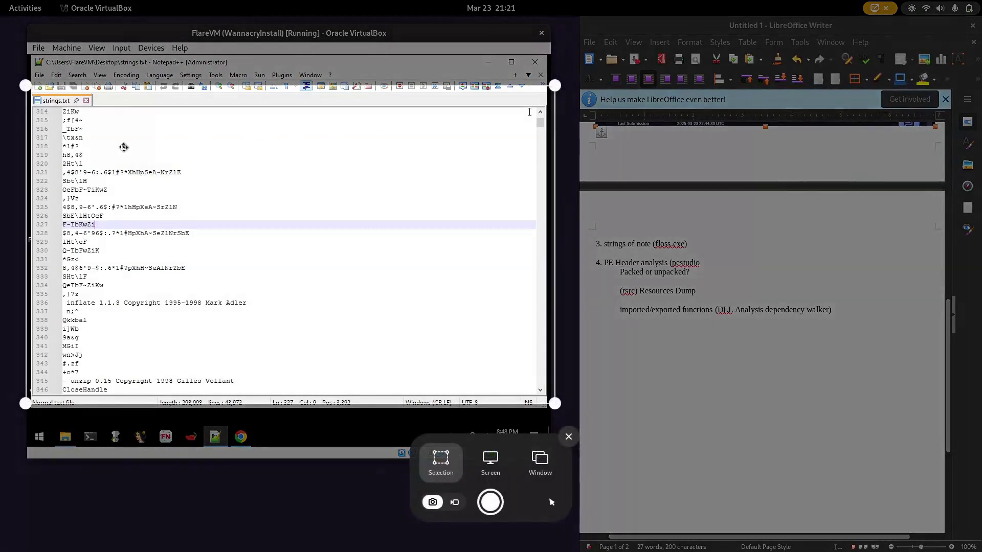
{"action": "left_click_drag", "start_coordinate": [31, 89], "coordinate": [41, 109]}
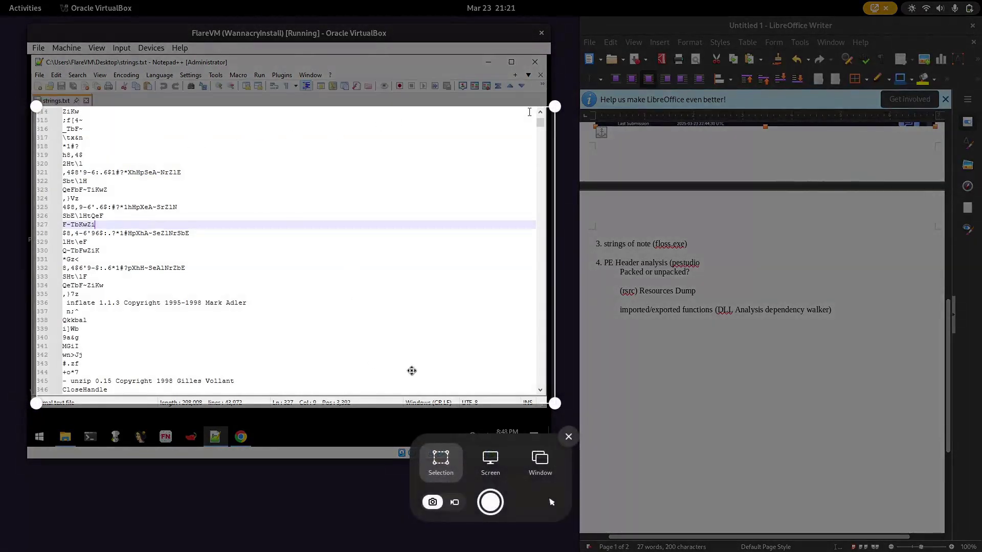
{"action": "left_click_drag", "start_coordinate": [532, 401], "coordinate": [437, 349]}
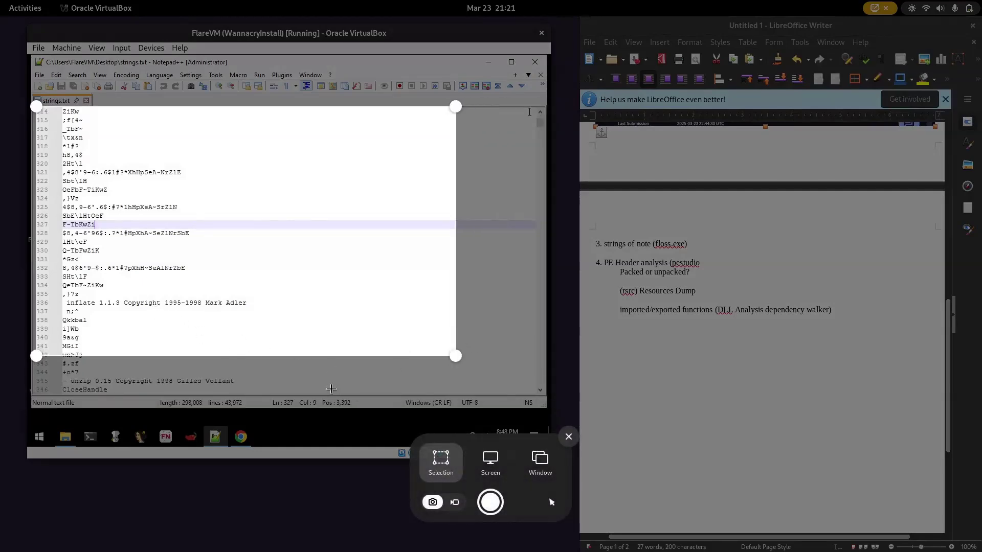
{"action": "key", "text": "Return"}
Highlight the inflate 1.1.3 and unzip 0.15 copyright strings in strings.txt for examination
{"action": "left_click", "coordinate": [82, 305]}
{"action": "triple_click", "coordinate": [82, 304]}
{"action": "scroll", "coordinate": [191, 310], "scroll_direction": "down", "scroll_amount": 3}
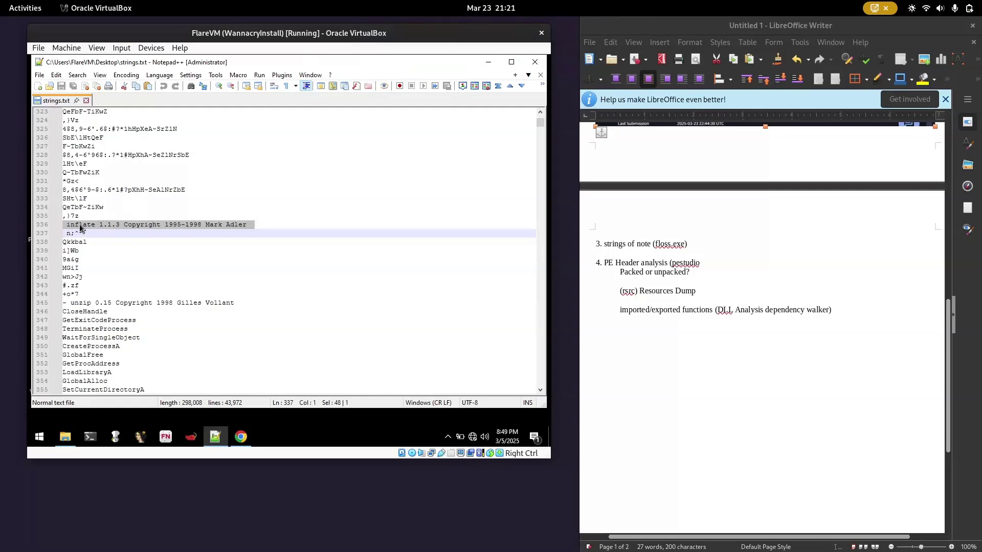
{"action": "triple_click", "coordinate": [184, 302]}
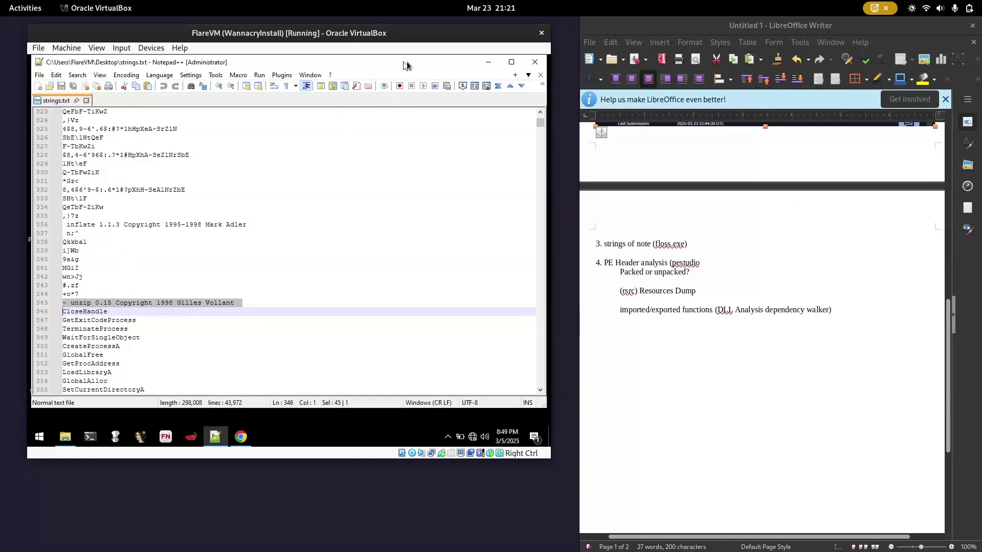
Paste the captured screenshot into the Writer notes under "3. strings of note (floss.exe)"
{"action": "scroll", "coordinate": [638, 281], "scroll_direction": "up", "scroll_amount": 4}
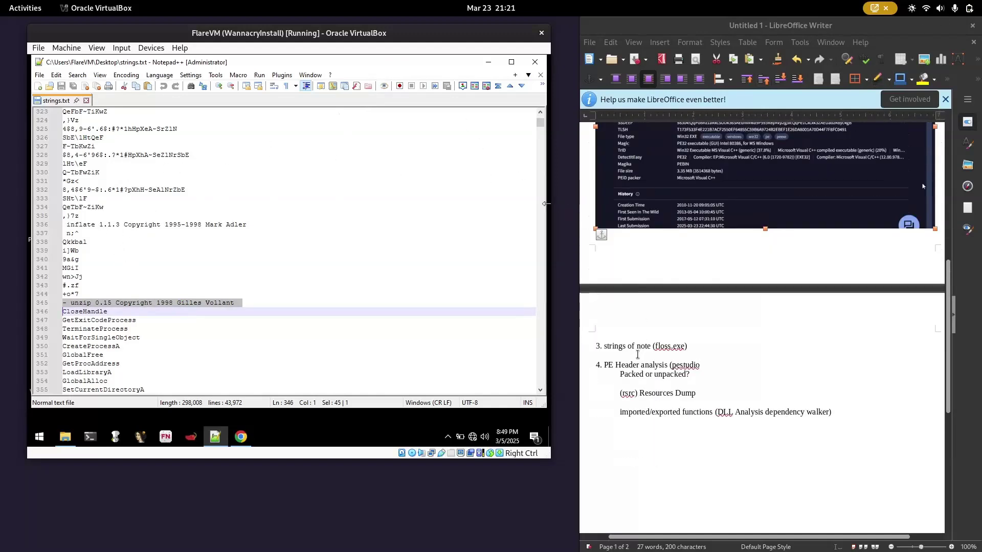
{"action": "left_click", "coordinate": [637, 356]}
{"action": "key", "text": "ctrl+v"}
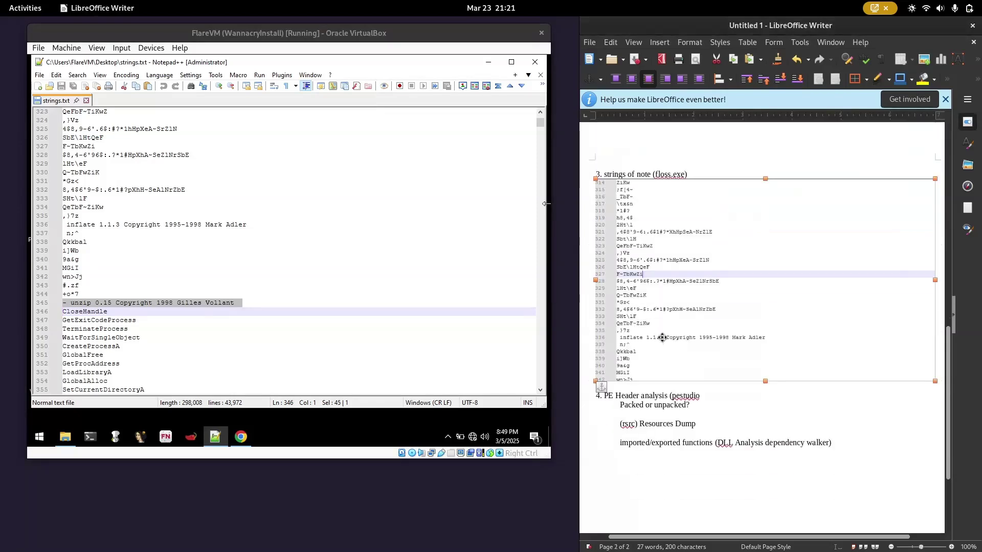
Copy the Windows API function names in strings.txt from CloseHandle on line 346 through OpenSCManagerA on line 411
{"action": "scroll", "coordinate": [248, 214], "scroll_direction": "down", "scroll_amount": 7}
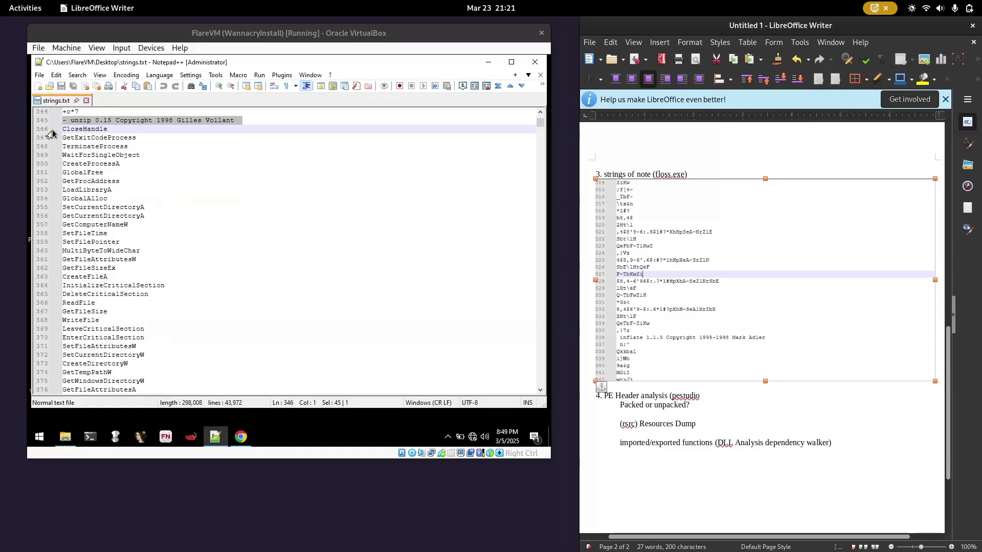
{"action": "scroll", "coordinate": [132, 278], "scroll_direction": "down", "scroll_amount": 11}
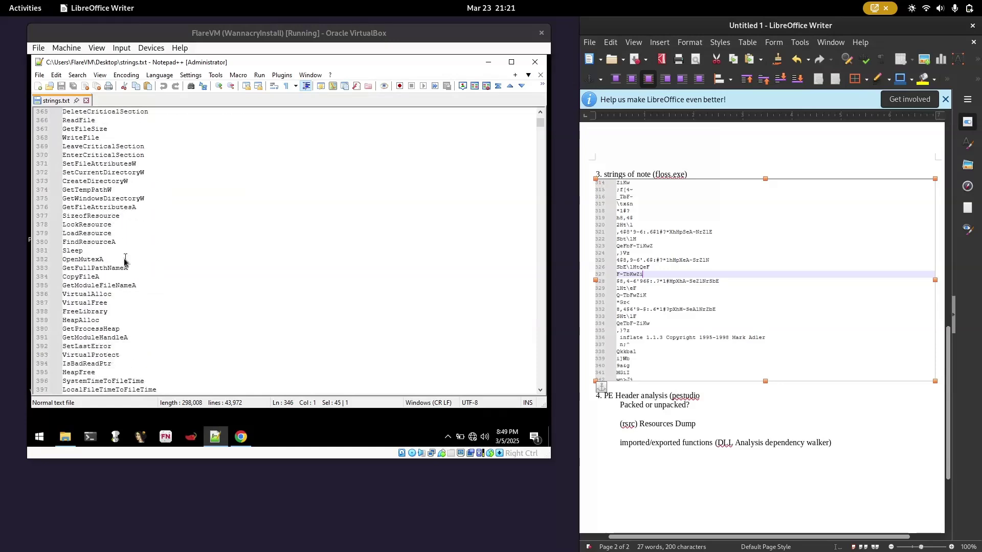
{"action": "scroll", "coordinate": [163, 314], "scroll_direction": "down", "scroll_amount": 3}
{"action": "scroll", "coordinate": [164, 332], "scroll_direction": "down", "scroll_amount": 3}
{"action": "scroll", "coordinate": [148, 325], "scroll_direction": "up", "scroll_amount": 11}
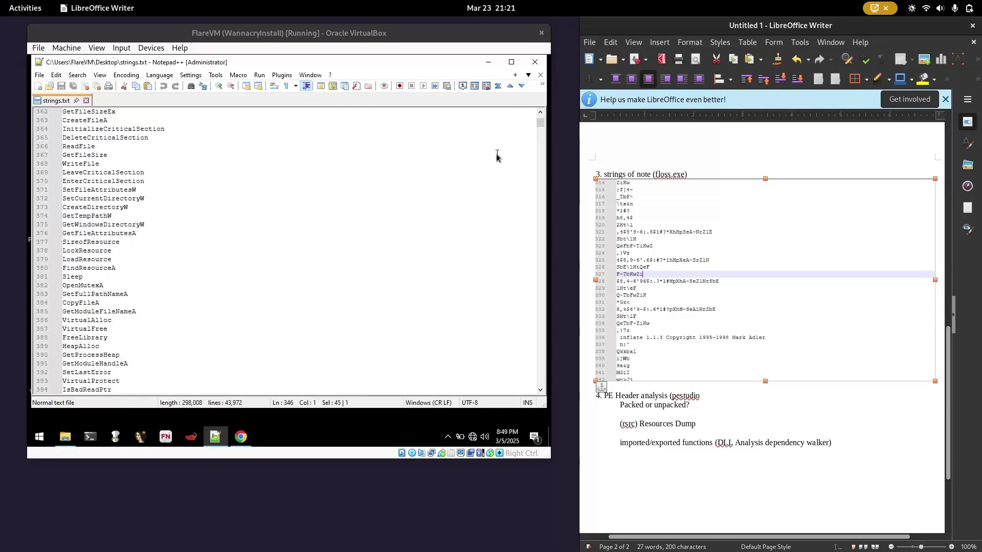
{"action": "scroll", "coordinate": [174, 193], "scroll_direction": "up", "scroll_amount": 3}
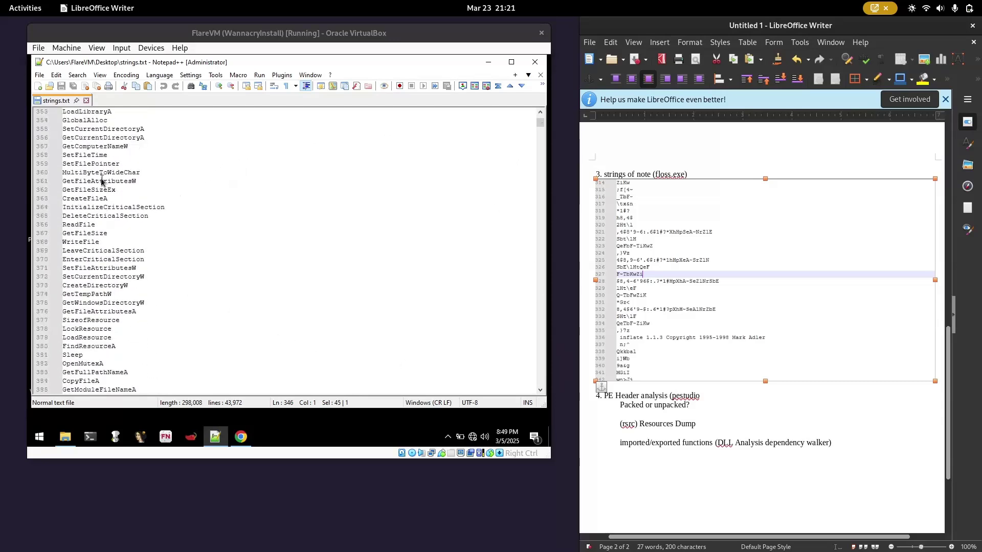
{"action": "scroll", "coordinate": [101, 184], "scroll_direction": "up", "scroll_amount": 6}
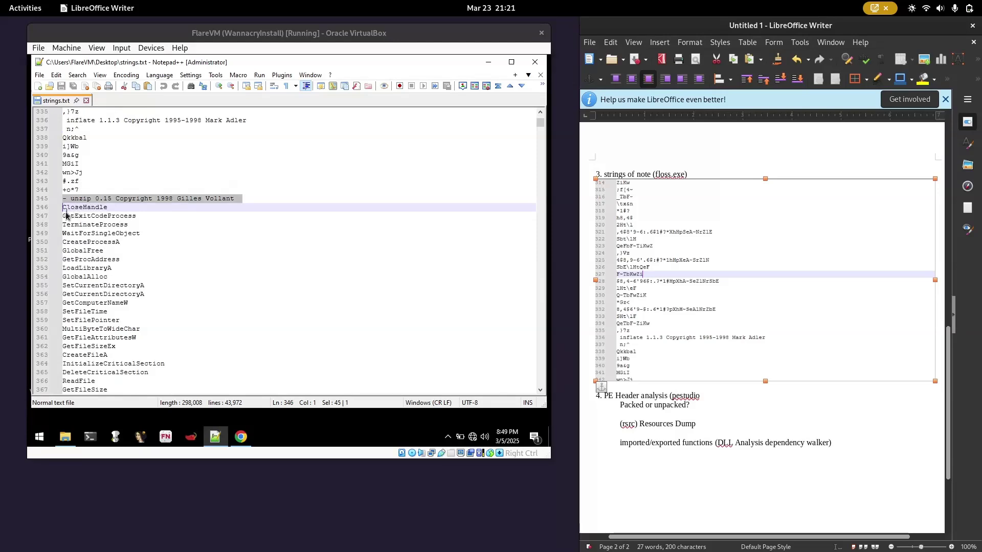
{"action": "left_click_drag", "start_coordinate": [63, 209], "coordinate": [130, 148]}
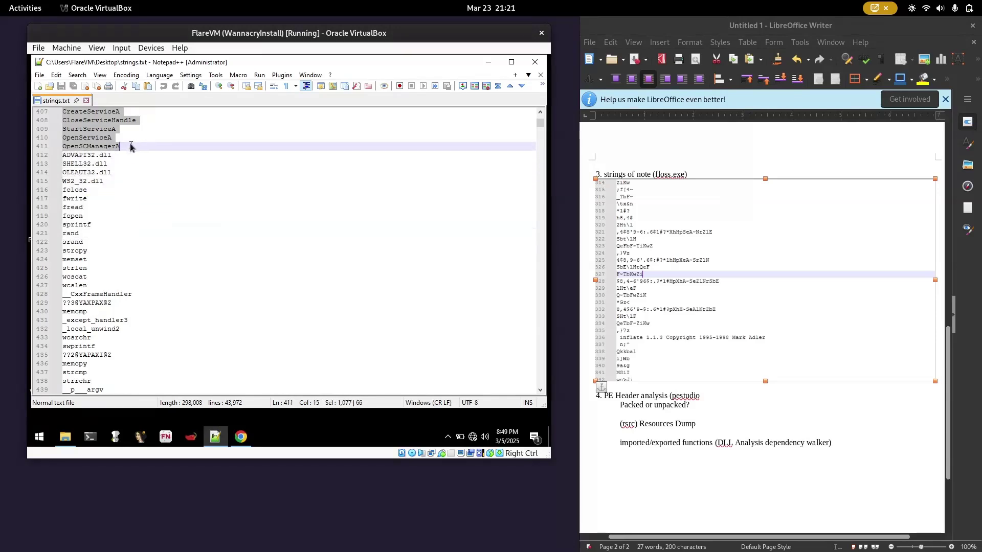
{"action": "scroll", "coordinate": [131, 147], "scroll_direction": "up", "scroll_amount": 7}
{"action": "right_click", "coordinate": [116, 185]}
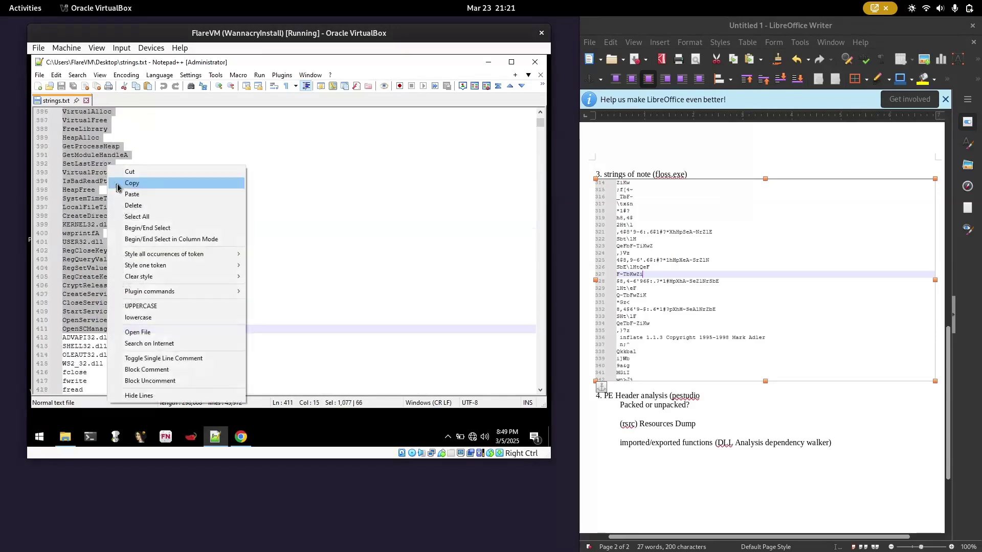
{"action": "left_click", "coordinate": [126, 183]}
Uncover the virtual machine's desktop and create a text document there named win32functions
{"action": "left_click_drag", "start_coordinate": [234, 64], "coordinate": [221, 99]}
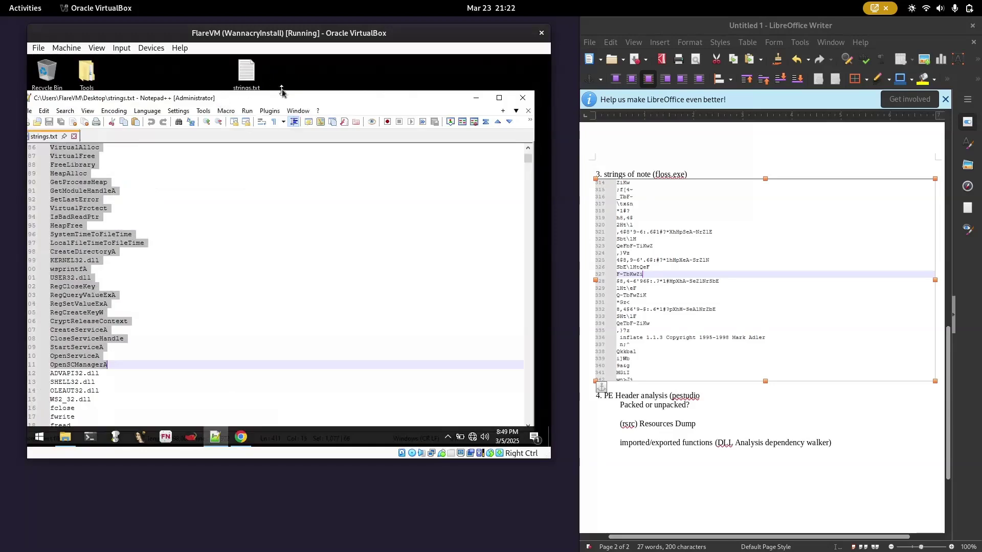
{"action": "right_click", "coordinate": [307, 72]}
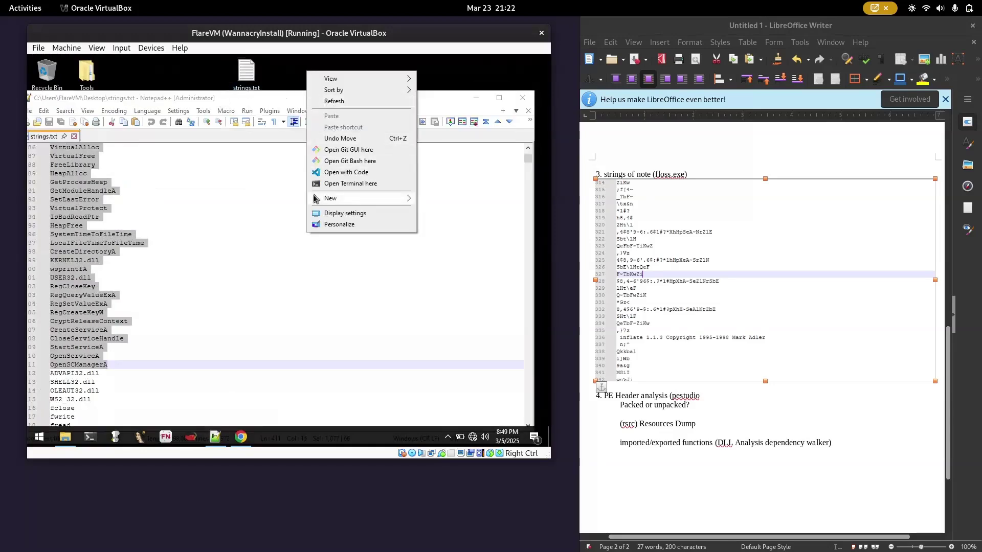
{"action": "mouse_move", "coordinate": [330, 198]}
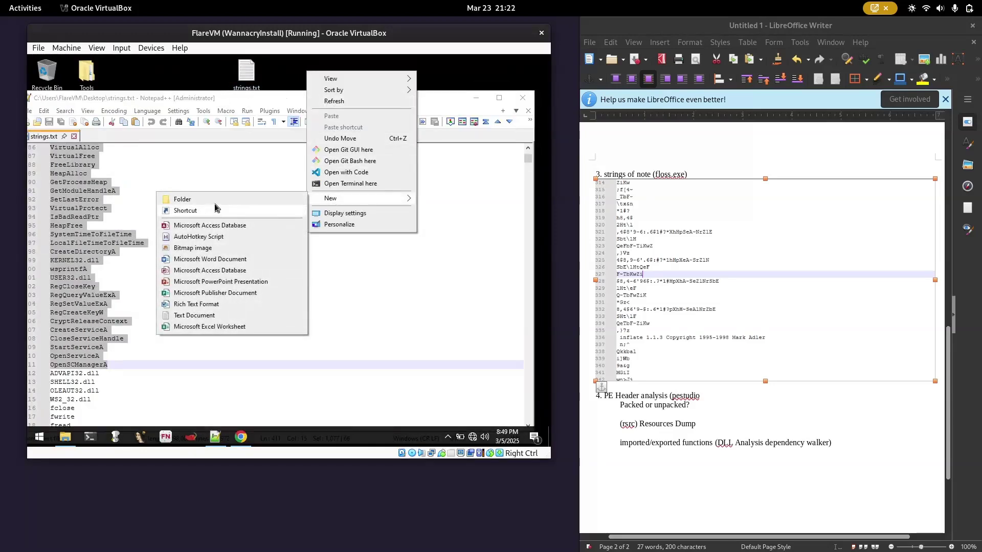
{"action": "left_click", "coordinate": [199, 315]}
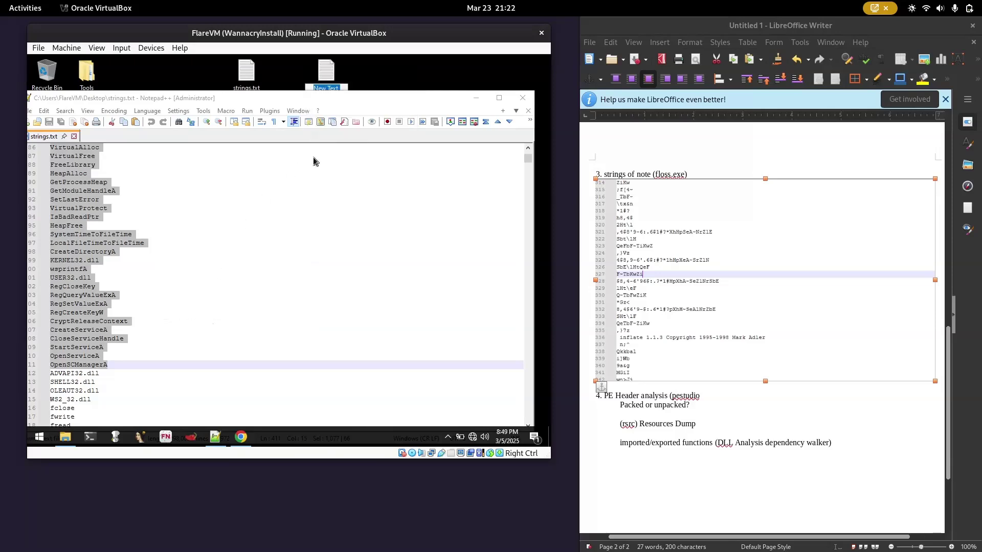
{"action": "type", "text": "win32functions"}
{"action": "key", "text": "Return"}
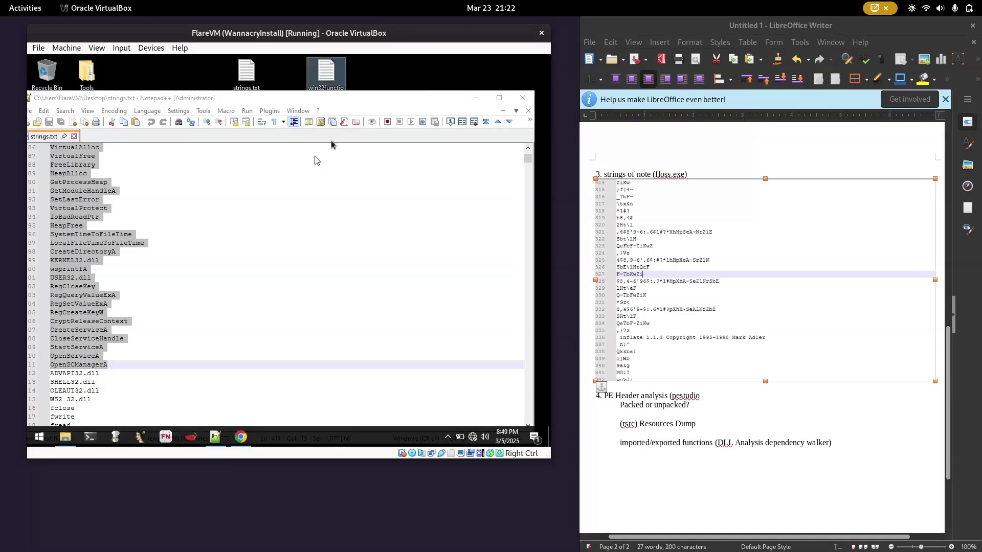
Open win32functions.txt in Notepad, paste the copied function names into it and put its window away
{"action": "double_click", "coordinate": [333, 76]}
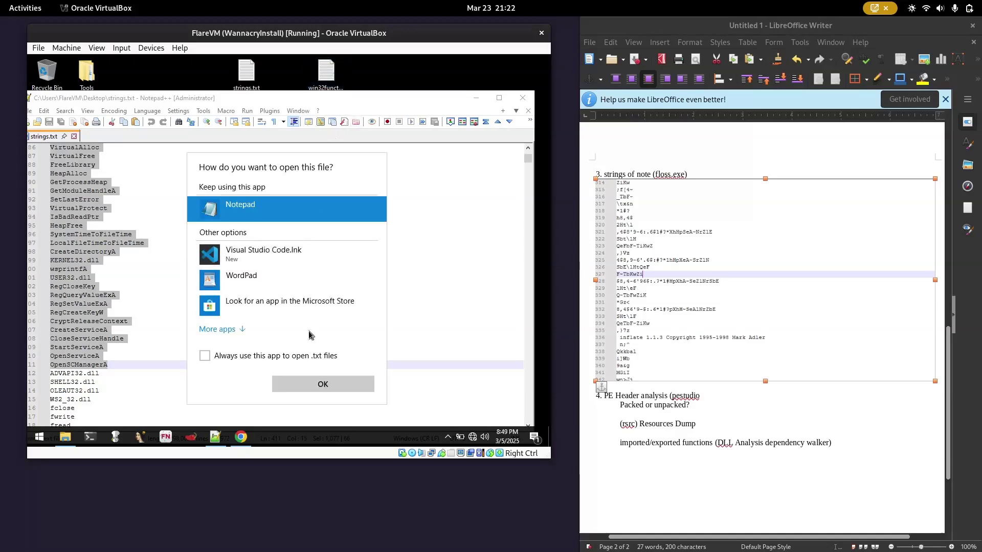
{"action": "left_click", "coordinate": [298, 384]}
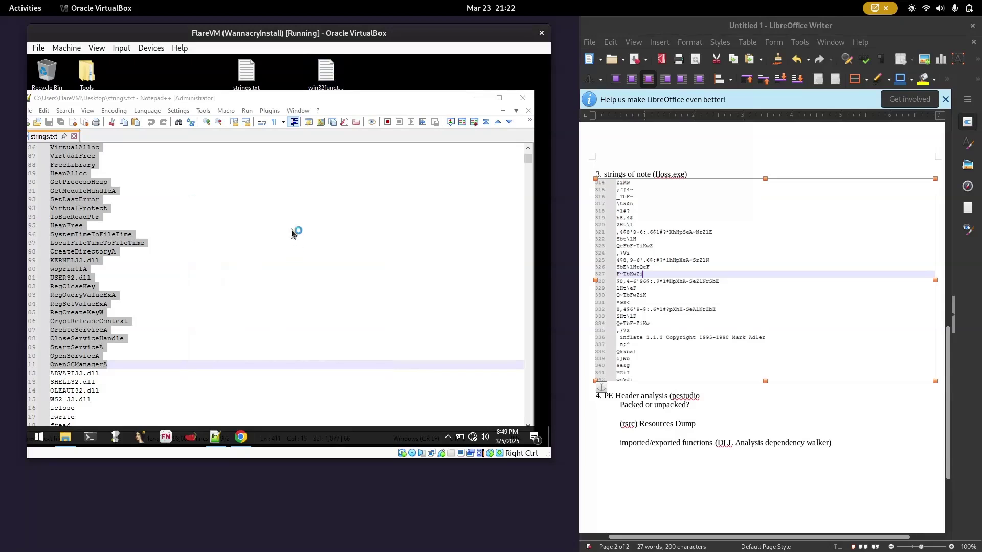
{"action": "key", "text": "ctrl+v"}
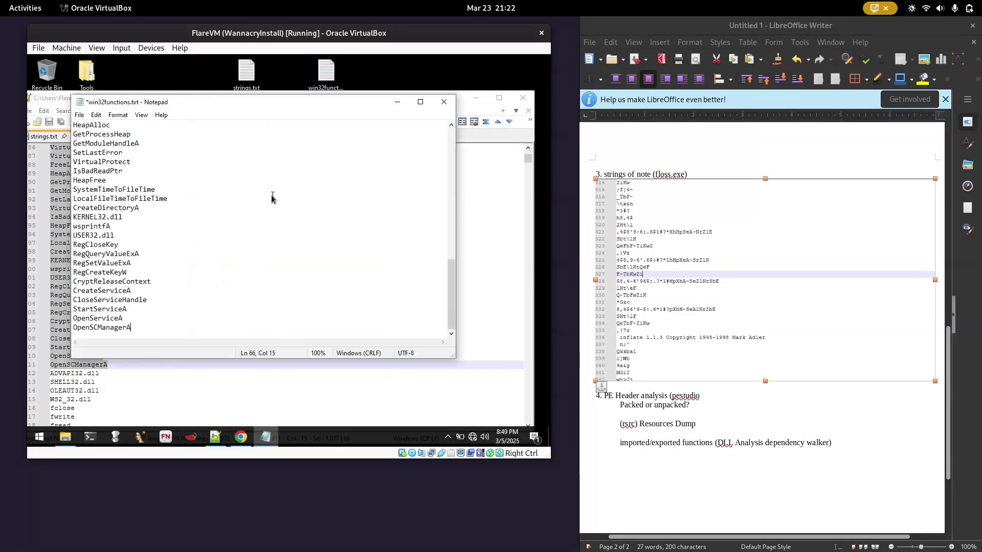
{"action": "left_click", "coordinate": [408, 105]}
Copy the DLL names from ADVAPI32.dll through WS2_32.dll in strings.txt
{"action": "scroll", "coordinate": [171, 210], "scroll_direction": "down", "scroll_amount": 6}
{"action": "left_click_drag", "start_coordinate": [91, 243], "coordinate": [52, 224]}
{"action": "right_click", "coordinate": [56, 225]}
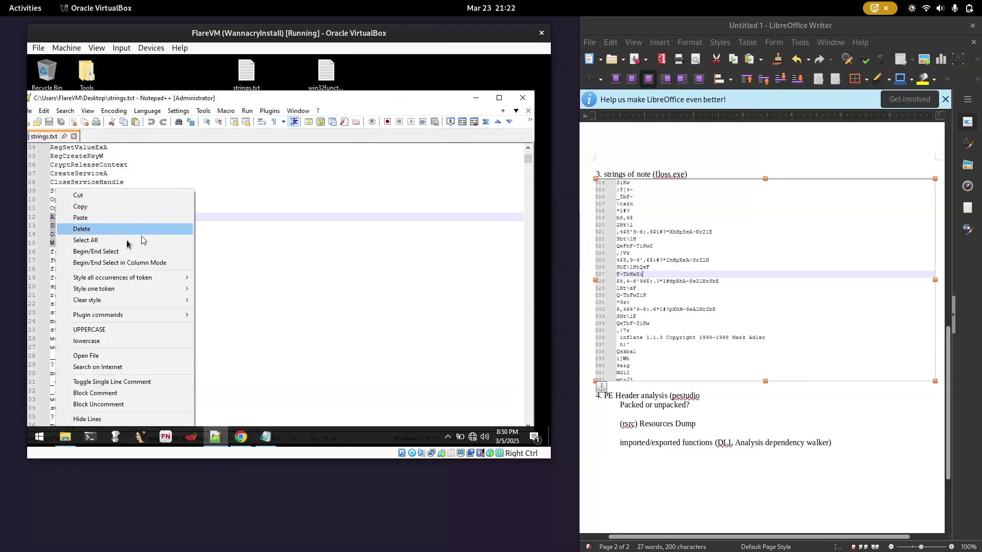
{"action": "left_click", "coordinate": [121, 207]}
Create another text document on the virtual machine's desktop and name it DLLs
{"action": "right_click", "coordinate": [386, 77]}
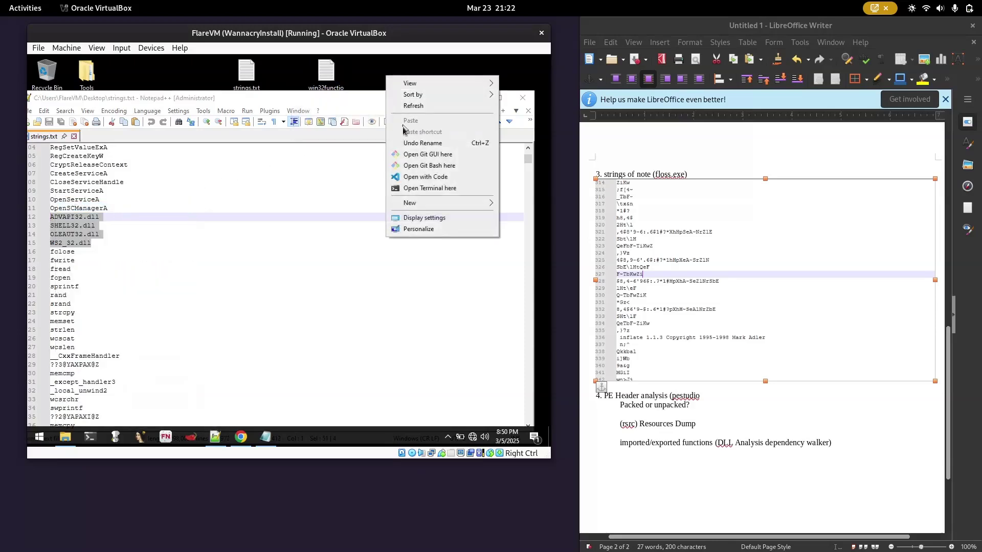
{"action": "mouse_move", "coordinate": [425, 203]}
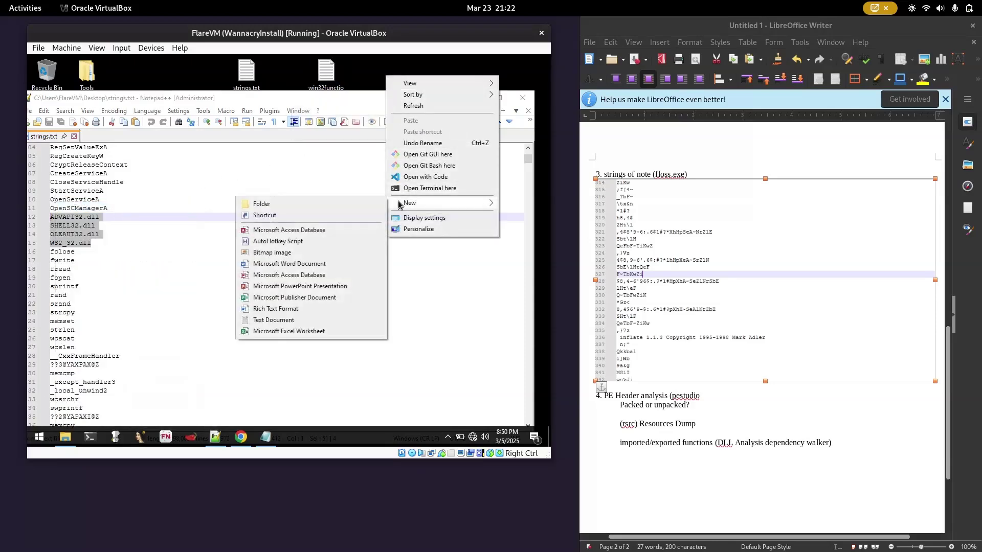
{"action": "left_click", "coordinate": [266, 320]}
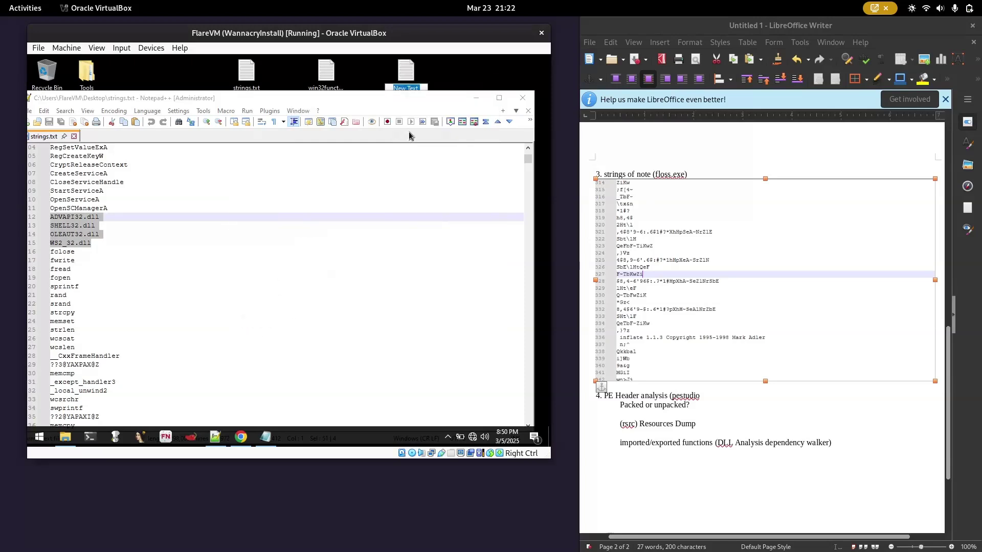
{"action": "type", "text": "DlLs"}
{"action": "key", "text": "Return"}
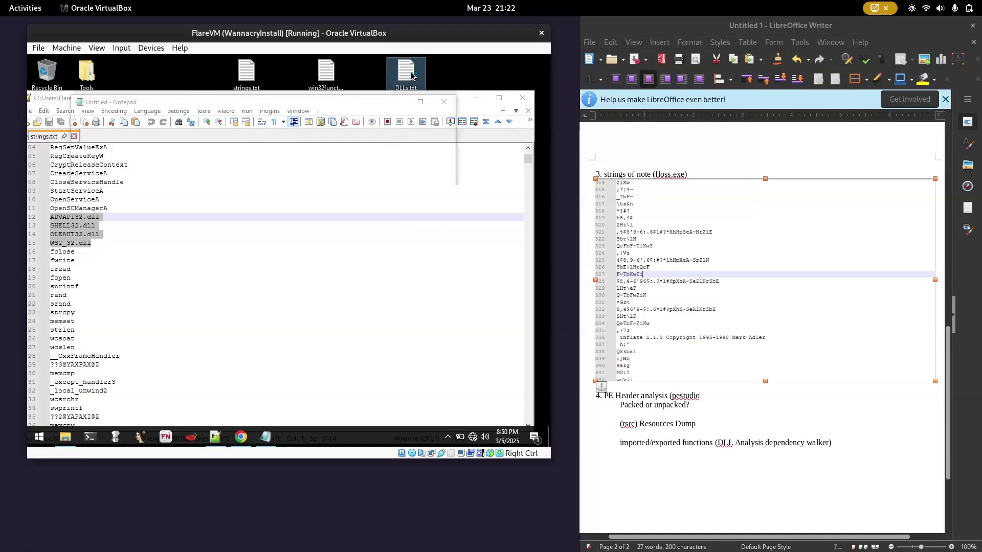
Paste the copied DLL names into DLLs.txt, then save and close the file
{"action": "double_click", "coordinate": [412, 76]}
{"action": "key", "text": "ctrl+v"}
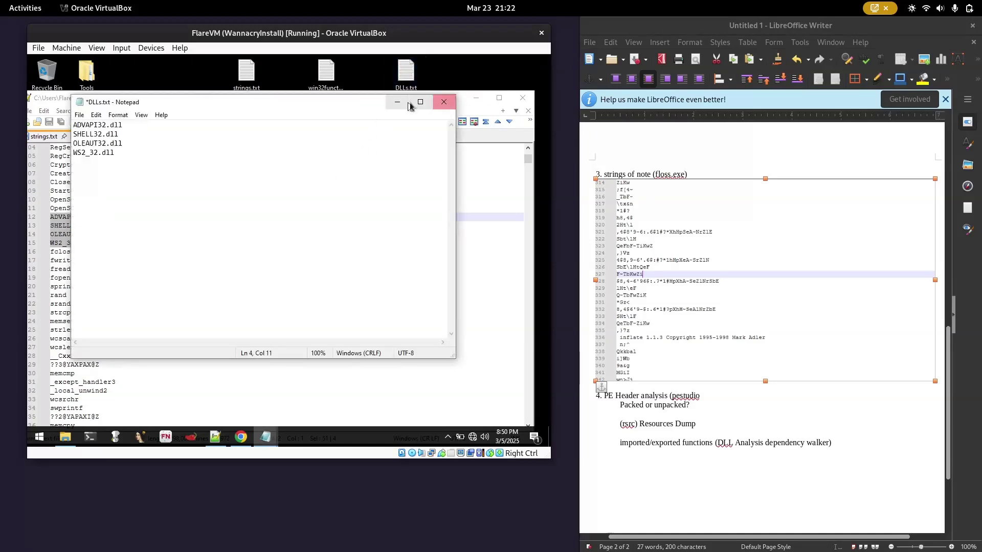
{"action": "left_click", "coordinate": [443, 101]}
{"action": "left_click", "coordinate": [257, 250]}
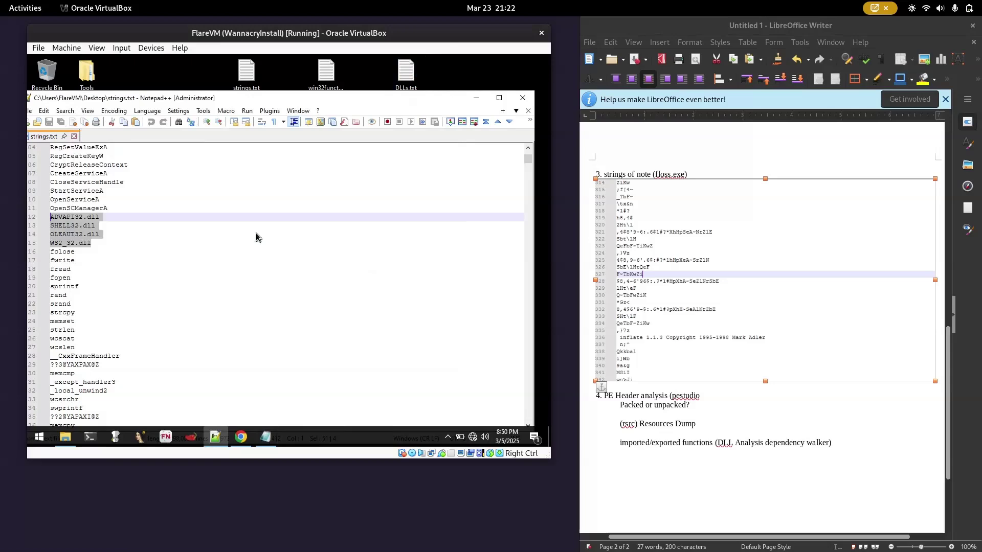
Bring win32functions.txt back up, then save and close it
{"action": "left_click", "coordinate": [266, 437]}
{"action": "left_click", "coordinate": [266, 436]}
{"action": "left_click", "coordinate": [265, 436]}
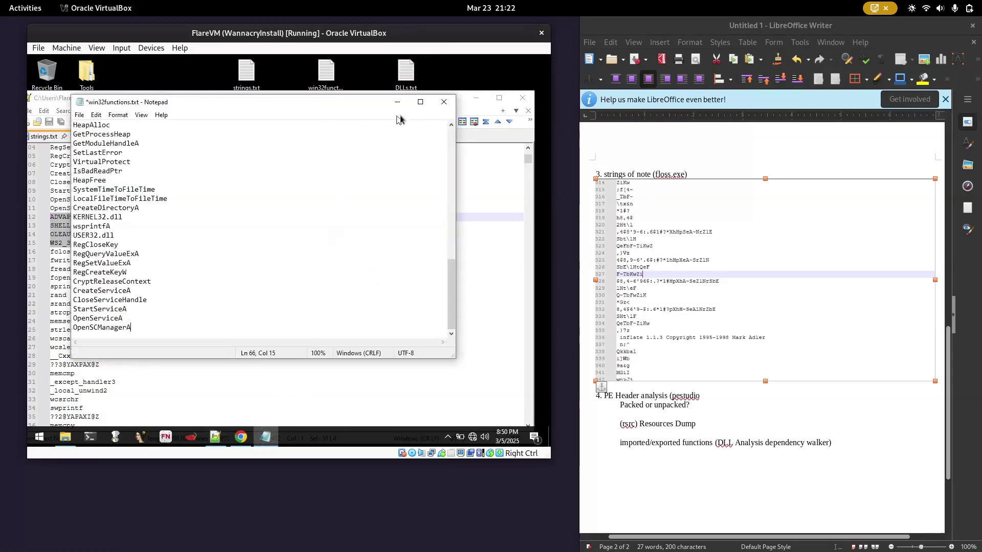
{"action": "left_click", "coordinate": [443, 102]}
{"action": "left_click", "coordinate": [261, 253]}
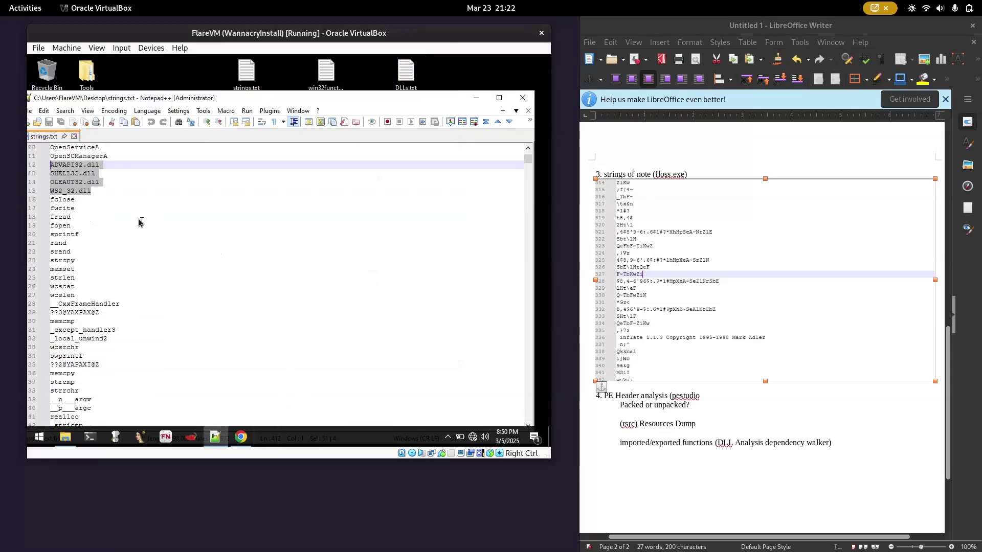
Examine the C runtime function names in strings.txt from fclose to realloc, highlighting the file functions fclose through fopen
{"action": "scroll", "coordinate": [83, 202], "scroll_direction": "down", "scroll_amount": 1}
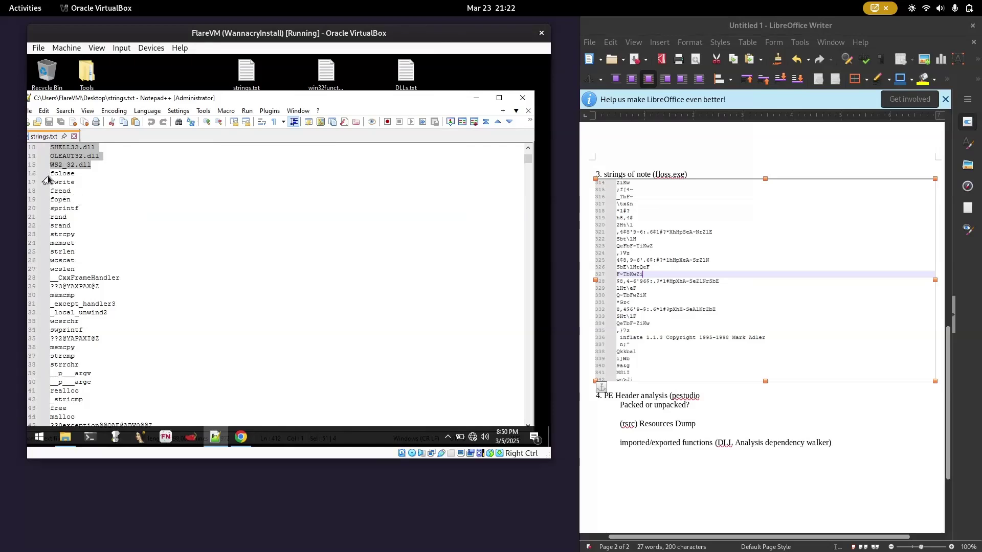
{"action": "left_click_drag", "start_coordinate": [48, 174], "coordinate": [103, 339]}
{"action": "scroll", "coordinate": [92, 317], "scroll_direction": "up", "scroll_amount": 2}
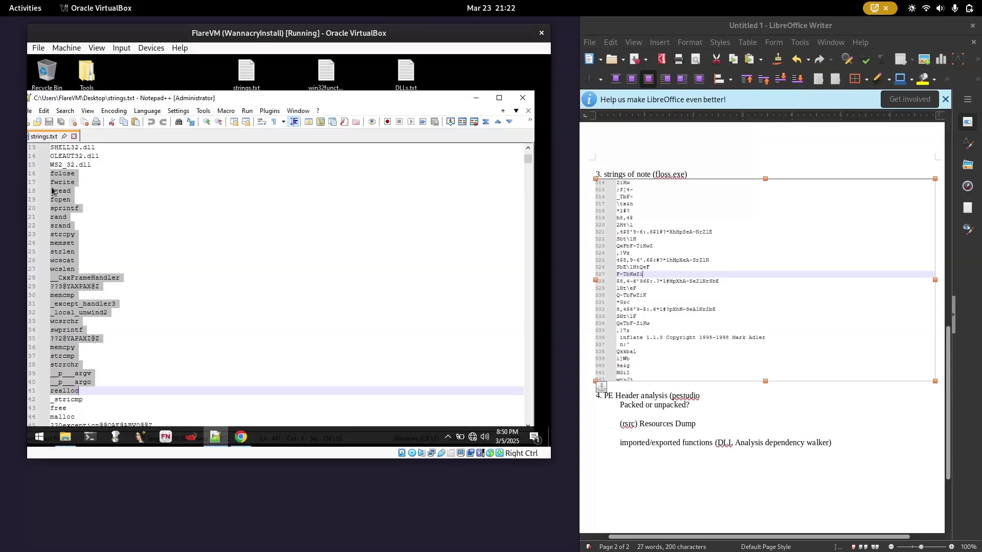
{"action": "left_click_drag", "start_coordinate": [83, 201], "coordinate": [45, 177]}
{"action": "scroll", "coordinate": [85, 209], "scroll_direction": "down", "scroll_amount": 2}
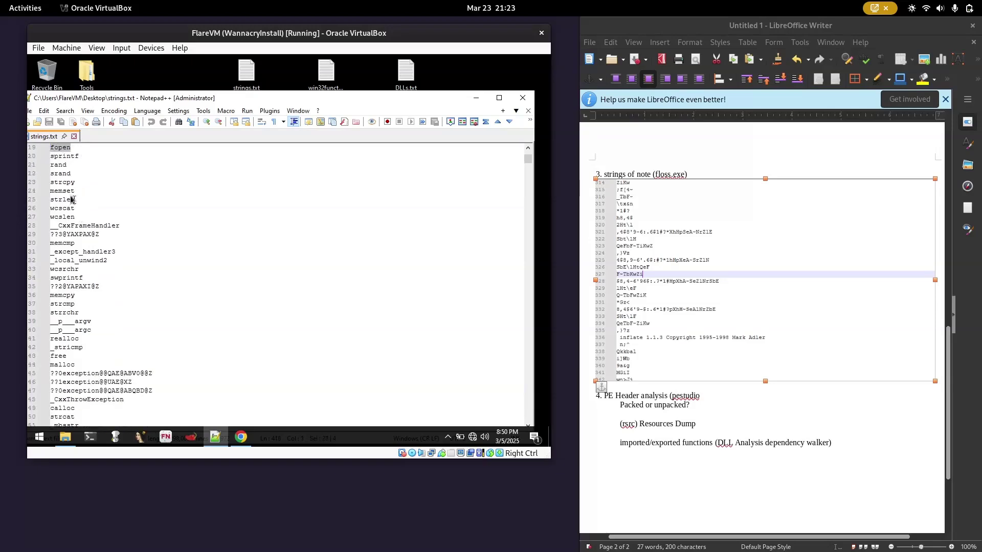
Examine the C runtime functions in strings.txt from rand onward, highlighting rand/srand, strcpy/memset, strlen through wcslen, and the three exception entries
{"action": "left_click_drag", "start_coordinate": [73, 177], "coordinate": [50, 164]}
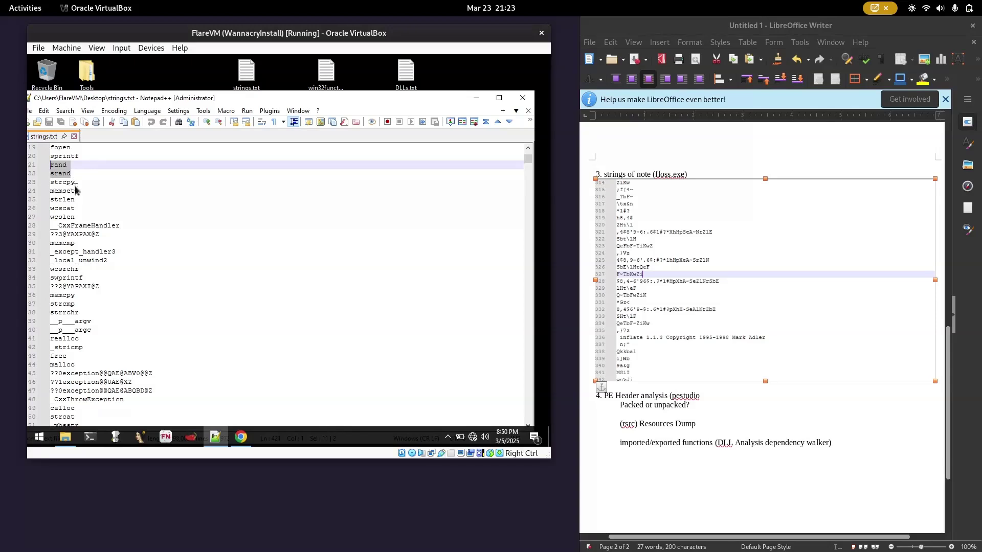
{"action": "left_click_drag", "start_coordinate": [76, 197], "coordinate": [51, 183]}
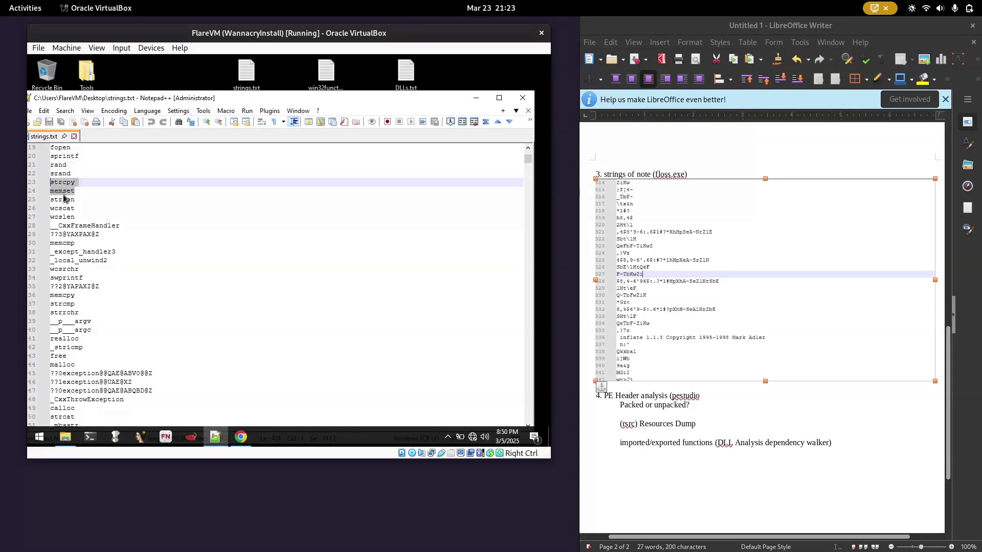
{"action": "scroll", "coordinate": [70, 197], "scroll_direction": "down", "scroll_amount": 1}
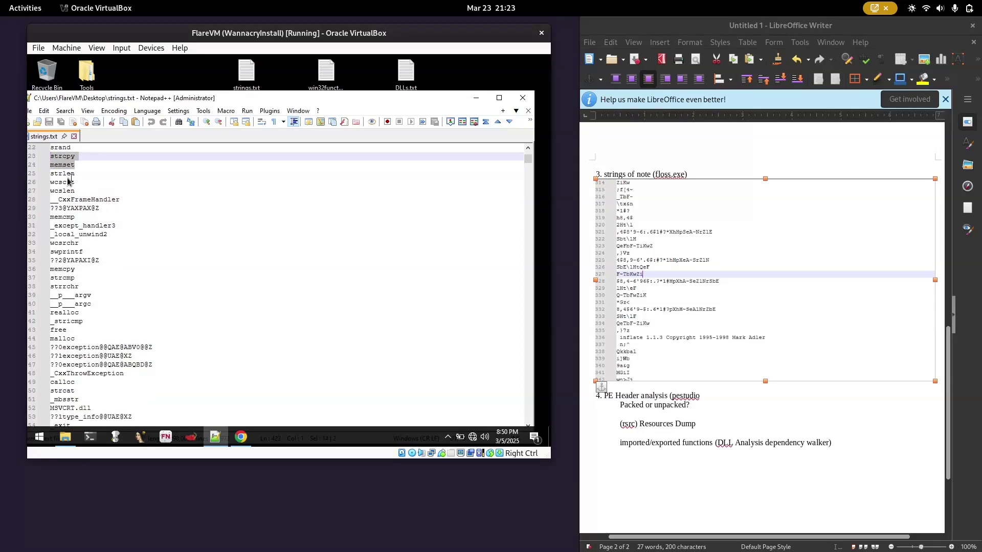
{"action": "mouse_move", "coordinate": [55, 176]}
{"action": "left_mouse_down"}
{"action": "mouse_move", "coordinate": [65, 186]}
{"action": "mouse_move", "coordinate": [48, 179]}
{"action": "left_mouse_up"}
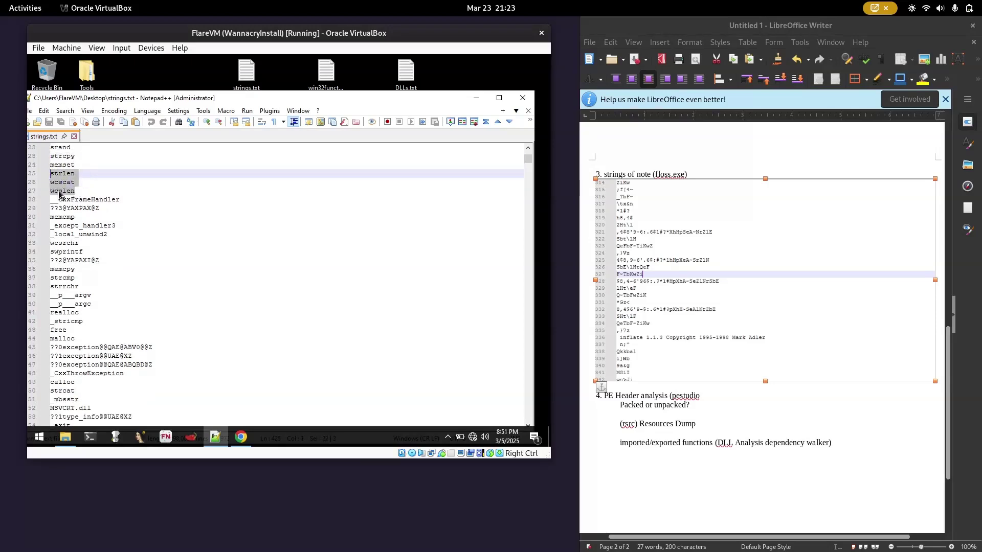
{"action": "scroll", "coordinate": [101, 206], "scroll_direction": "down", "scroll_amount": 2}
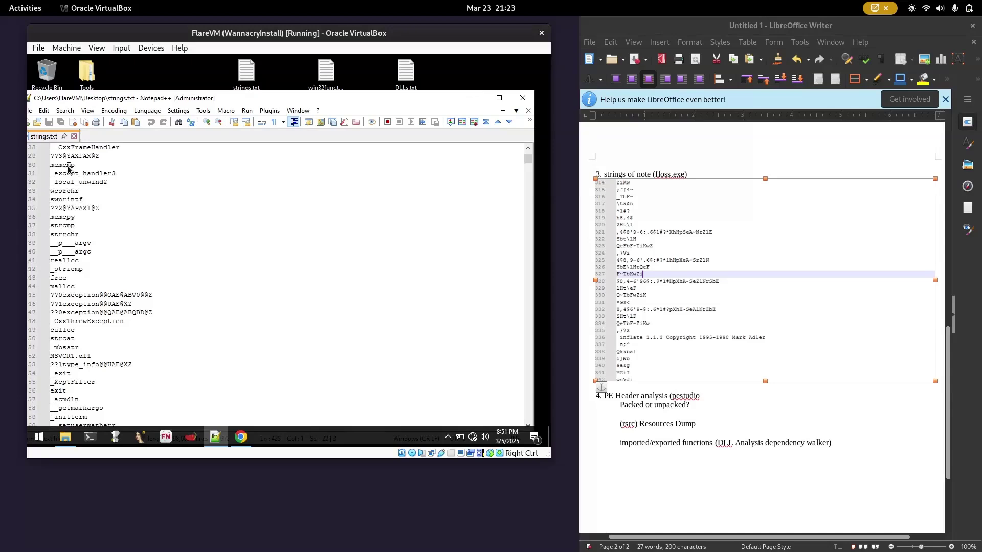
{"action": "scroll", "coordinate": [74, 178], "scroll_direction": "down", "scroll_amount": 2}
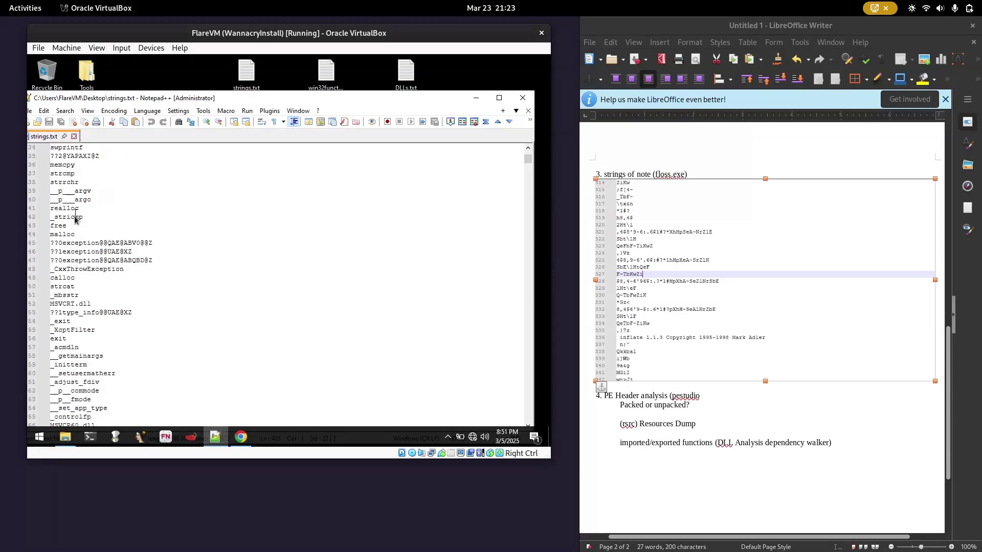
{"action": "left_click_drag", "start_coordinate": [156, 261], "coordinate": [39, 249]}
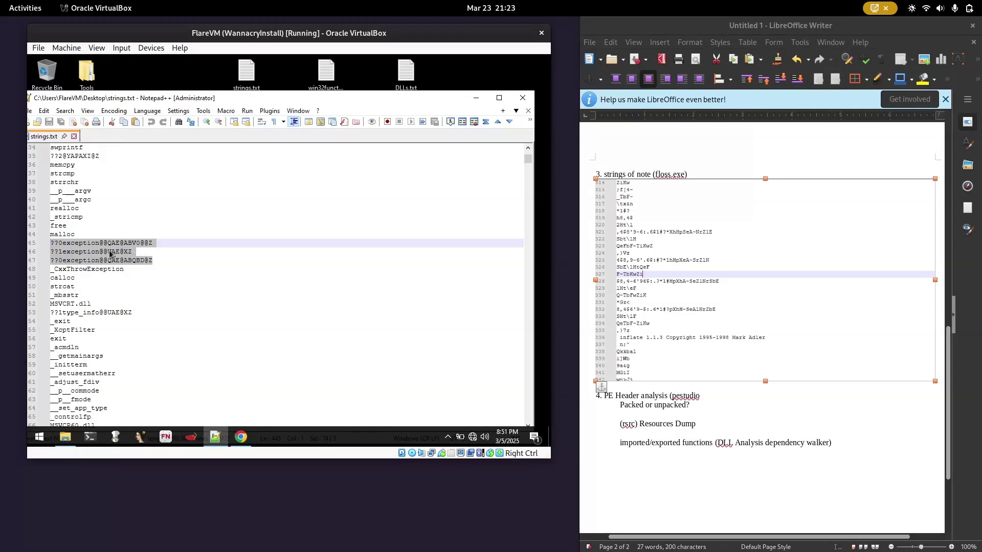
{"action": "scroll", "coordinate": [101, 270], "scroll_direction": "down", "scroll_amount": 2}
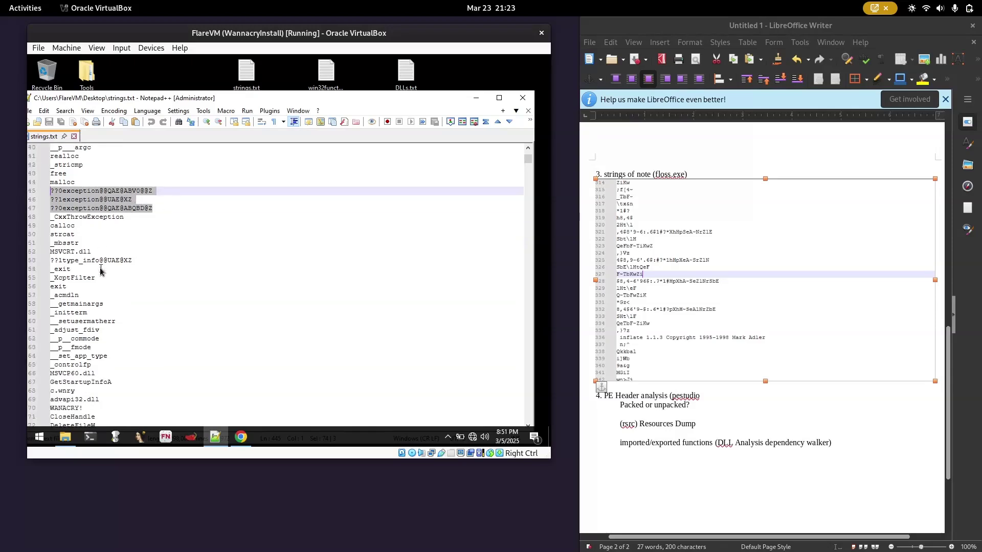
Examine the DLL names below the C functions in strings.txt, highlighting MSVCRT.dll and advapi32.dll
{"action": "left_click", "coordinate": [100, 263]}
{"action": "triple_click", "coordinate": [68, 252]}
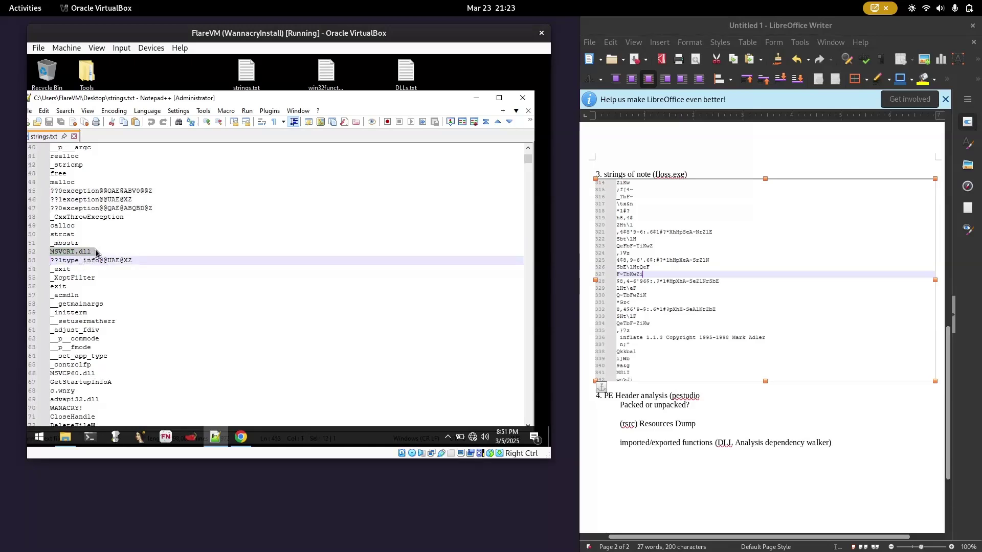
{"action": "scroll", "coordinate": [92, 262], "scroll_direction": "down", "scroll_amount": 4}
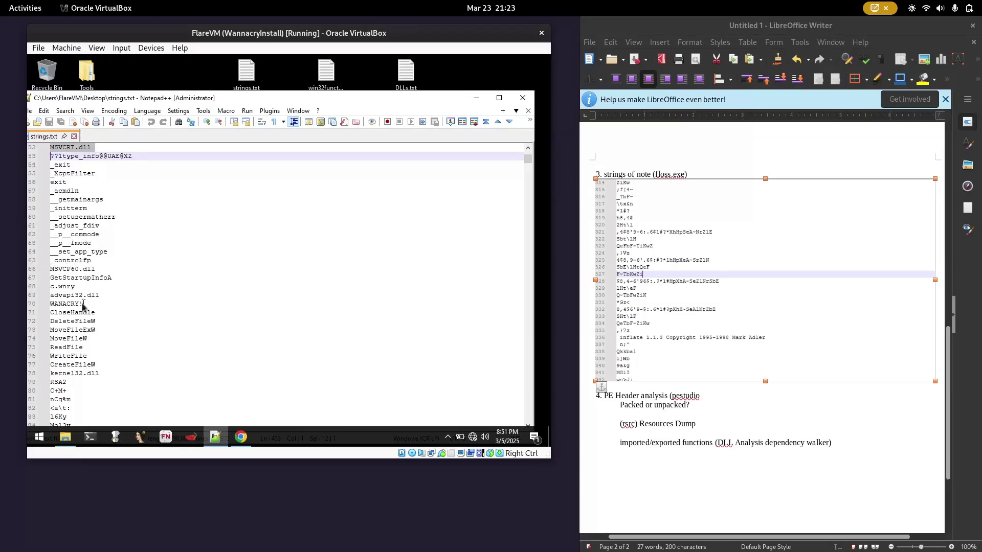
{"action": "triple_click", "coordinate": [87, 295]}
{"action": "scroll", "coordinate": [160, 251], "scroll_direction": "up", "scroll_amount": 6}
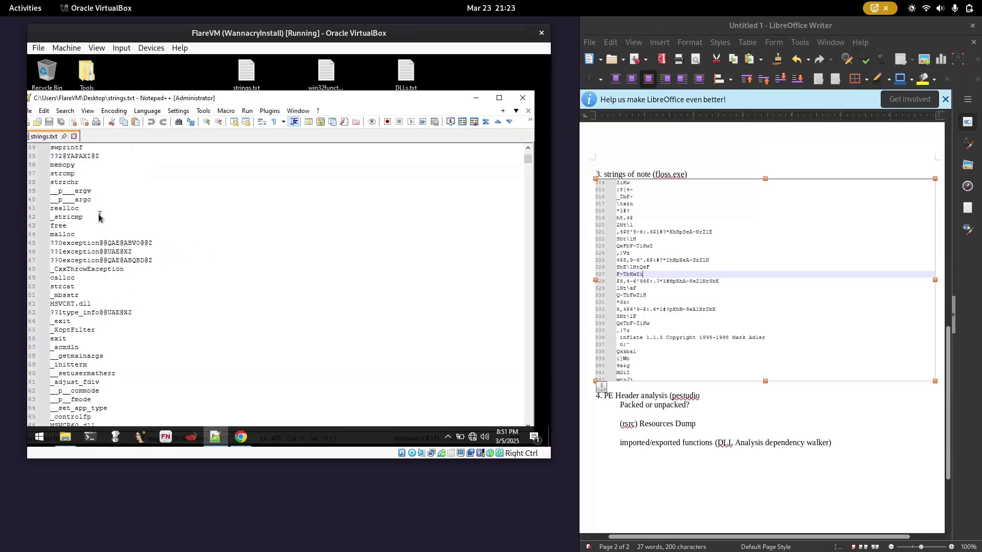
Open DLLs.txt from the desktop and arrange it side by side with strings.txt
{"action": "key", "text": "super+Left"}
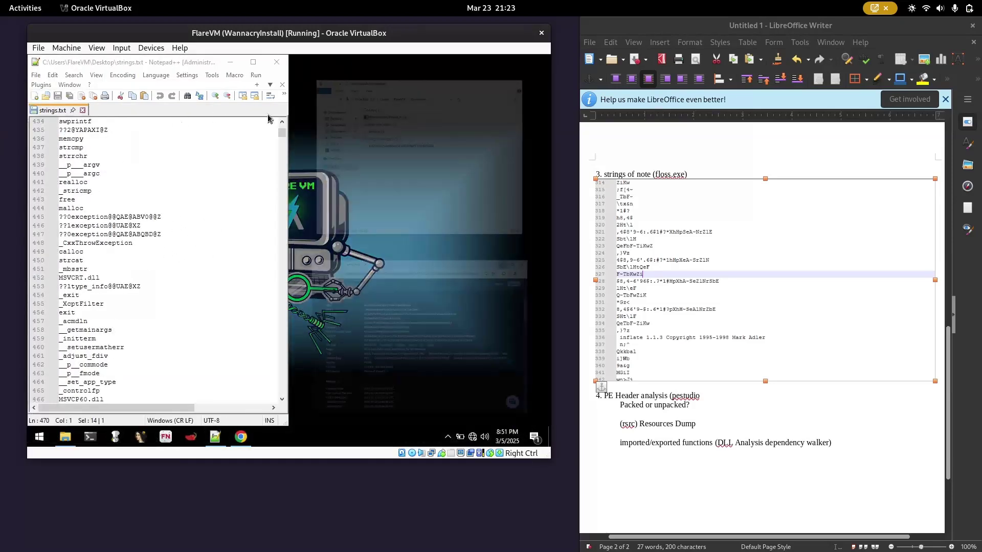
{"action": "left_click", "coordinate": [338, 92]}
{"action": "double_click", "coordinate": [406, 73]}
{"action": "left_click_drag", "start_coordinate": [303, 99], "coordinate": [547, 182]}
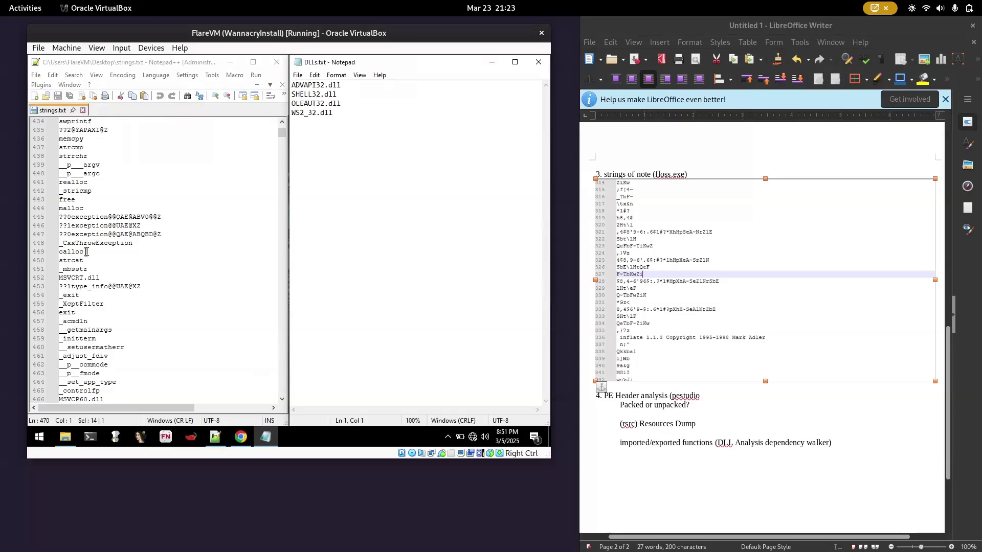
Add a "suspected:" heading below the existing names in DLLs.txt and copy MSVCRT.dll from strings.txt under it
{"action": "triple_click", "coordinate": [84, 278]}
{"action": "key", "text": "ctrl+c"}
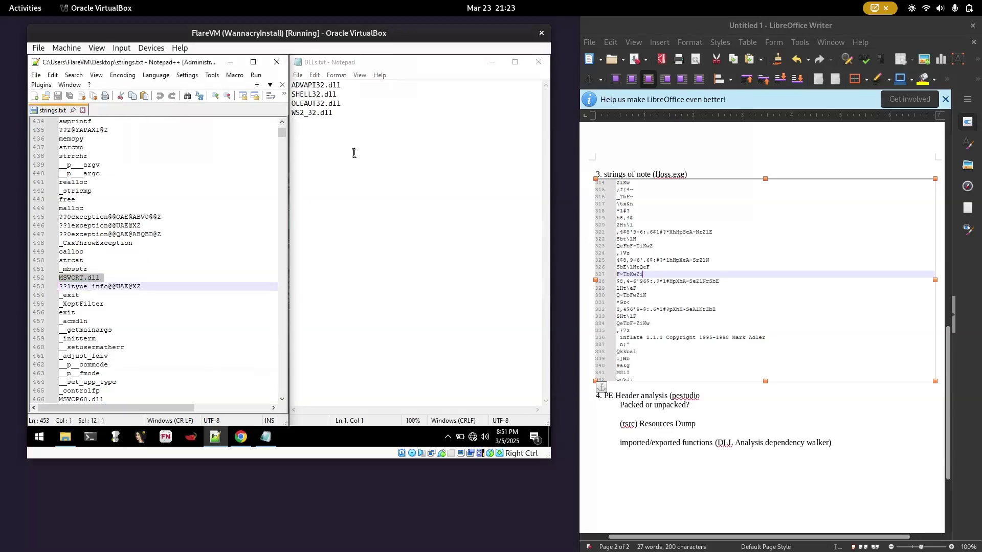
{"action": "left_click", "coordinate": [354, 154]}
{"action": "key", "text": "Return"}
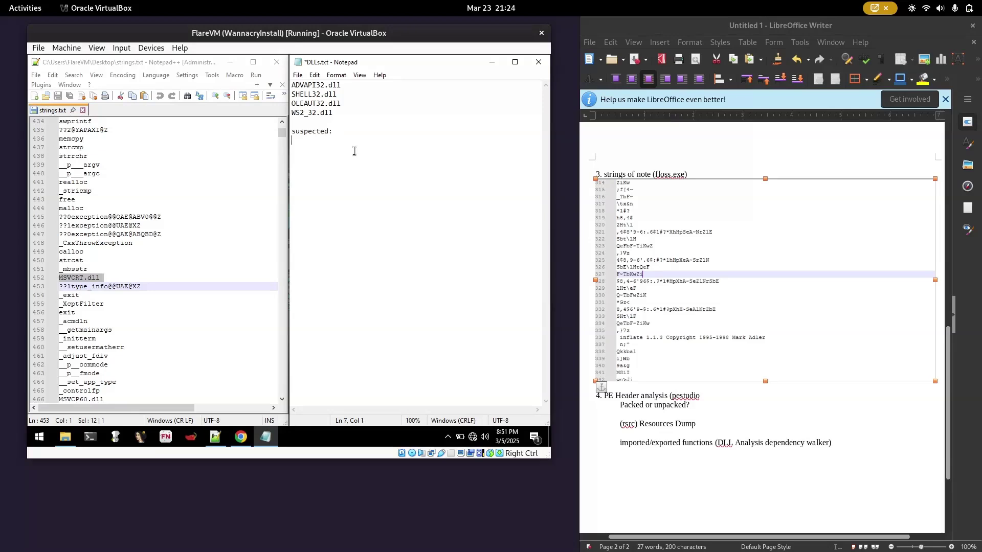
{"action": "left_click", "coordinate": [82, 280]}
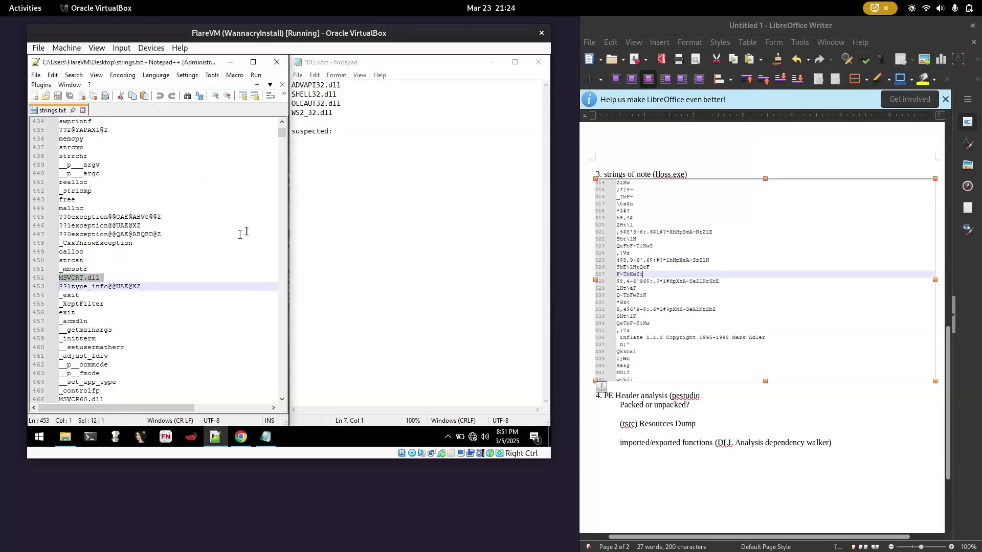
{"action": "left_click", "coordinate": [353, 163]}
{"action": "key", "text": "ctrl+v"}
Copy advapi32.dll from strings.txt into the suspected list in DLLs.txt
{"action": "scroll", "coordinate": [97, 279], "scroll_direction": "down", "scroll_amount": 5}
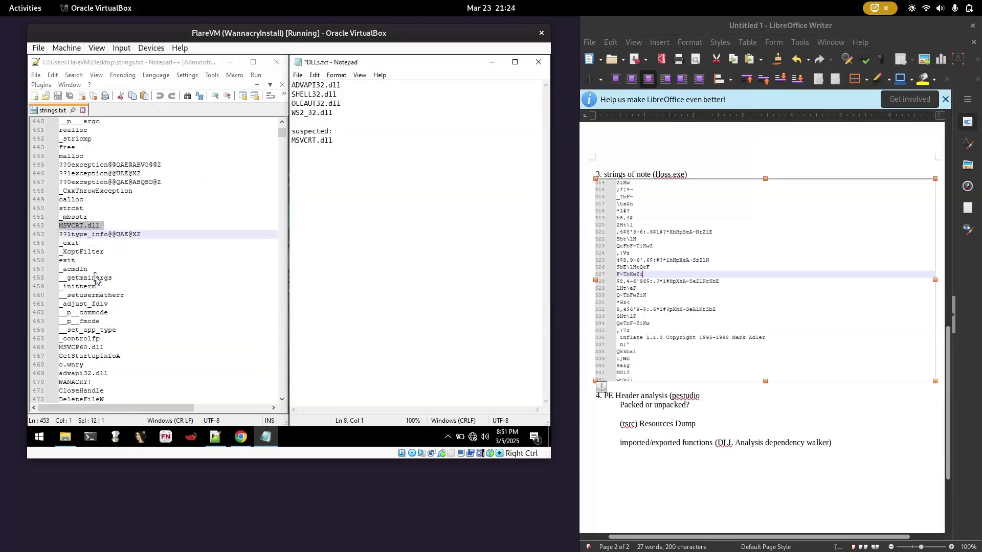
{"action": "triple_click", "coordinate": [101, 295]}
{"action": "key", "text": "ctrl+c"}
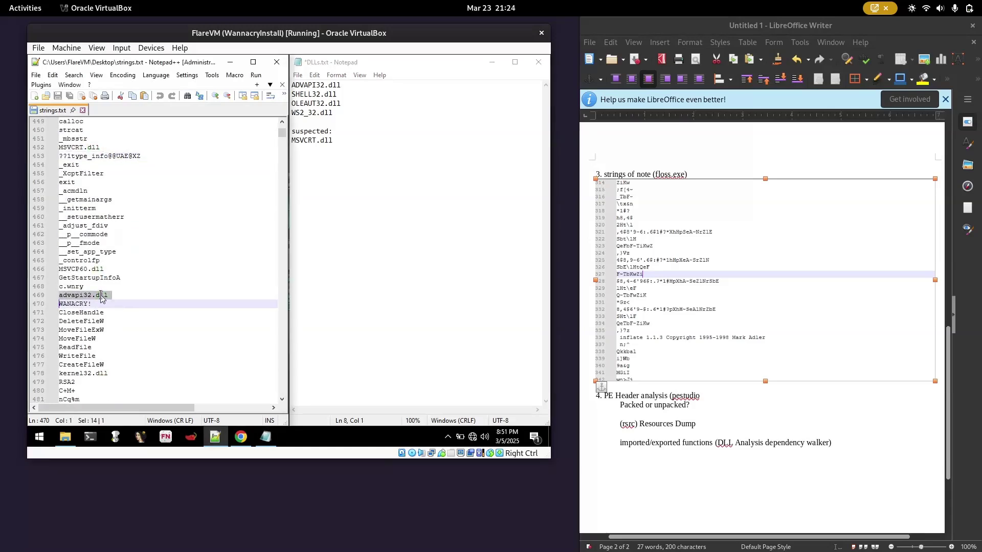
{"action": "left_click", "coordinate": [314, 185]}
{"action": "key", "text": "ctrl+v"}
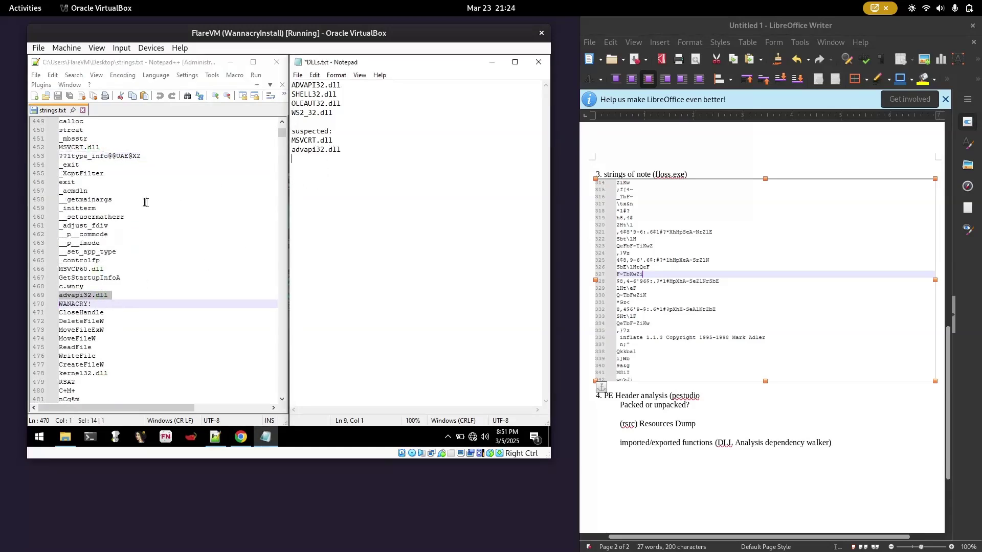
Copy kernel32.dll from strings.txt into the suspected list in DLLs.txt
{"action": "scroll", "coordinate": [147, 220], "scroll_direction": "down", "scroll_amount": 4}
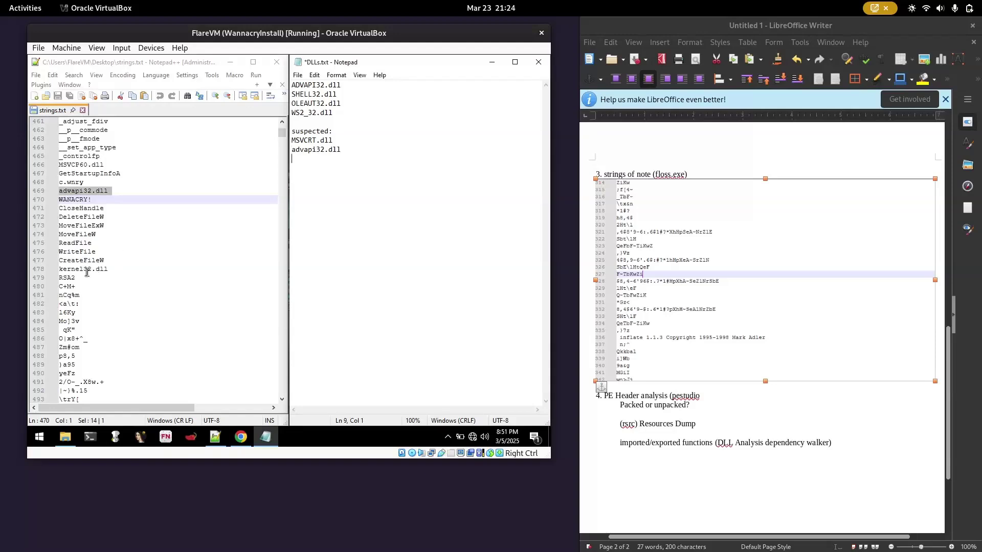
{"action": "triple_click", "coordinate": [87, 272]}
{"action": "key", "text": "ctrl+c"}
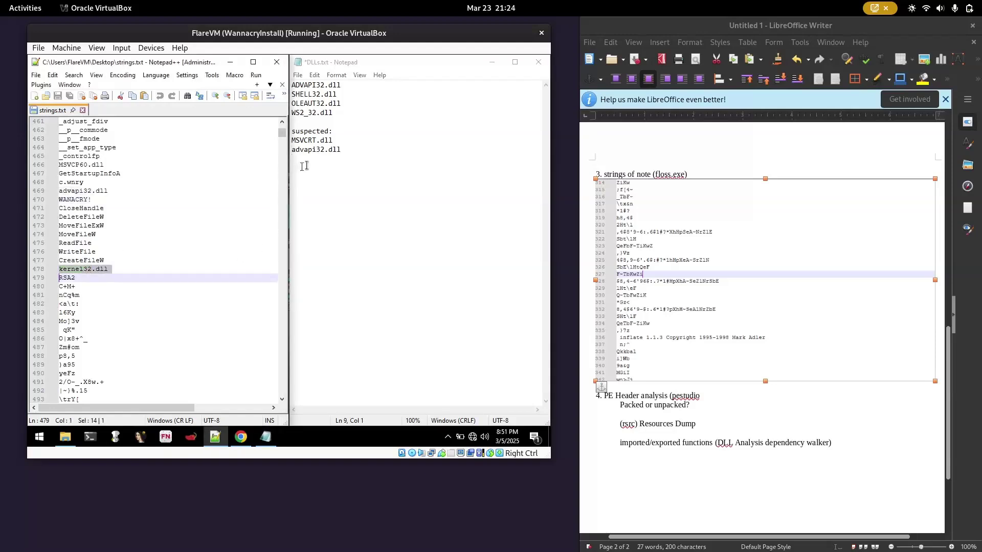
{"action": "left_click", "coordinate": [304, 166]}
{"action": "key", "text": "ctrl+v"}
Select the C function names in strings.txt from fclose through _controlfp
{"action": "scroll", "coordinate": [109, 238], "scroll_direction": "down", "scroll_amount": 4}
{"action": "scroll", "coordinate": [108, 238], "scroll_direction": "up", "scroll_amount": 19}
{"action": "scroll", "coordinate": [121, 205], "scroll_direction": "up", "scroll_amount": 7}
{"action": "scroll", "coordinate": [68, 218], "scroll_direction": "down", "scroll_amount": 4}
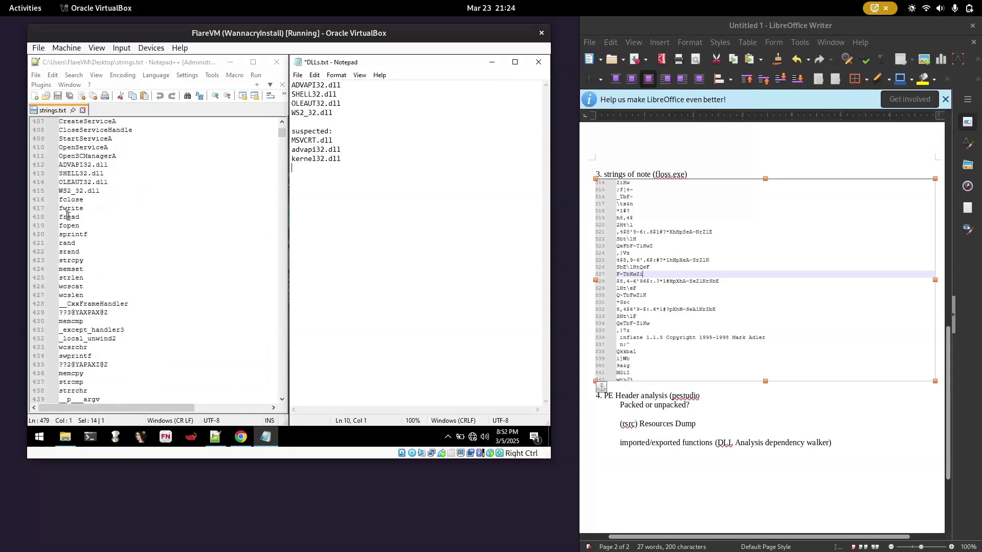
{"action": "left_click_drag", "start_coordinate": [60, 199], "coordinate": [118, 232]}
{"action": "scroll", "coordinate": [108, 269], "scroll_direction": "down", "scroll_amount": 9}
{"action": "scroll", "coordinate": [109, 266], "scroll_direction": "down", "scroll_amount": 6}
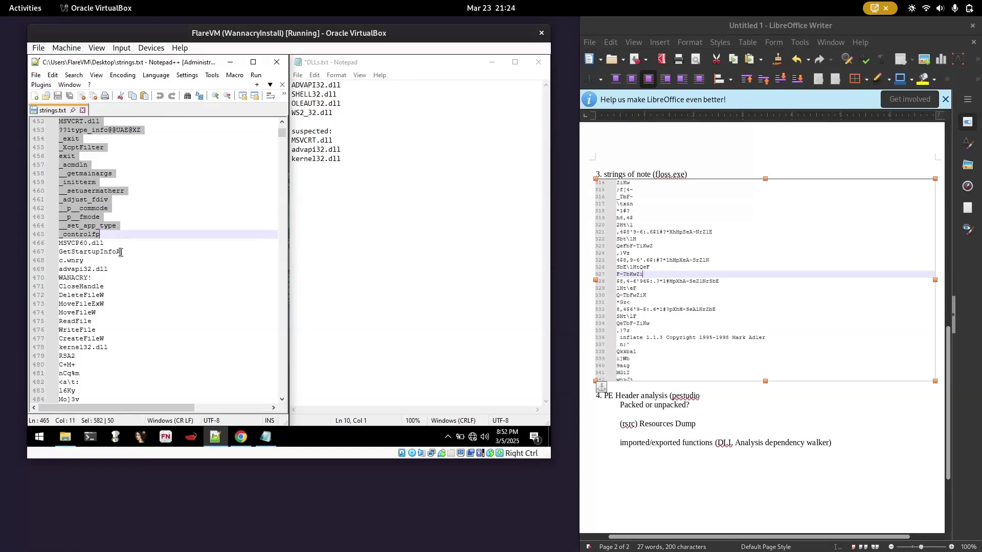
Move the DLLs.txt window off the desktop icons and create a new text document on the virtual machine's desktop
{"action": "left_click", "coordinate": [467, 61]}
{"action": "left_click_drag", "start_coordinate": [466, 129], "coordinate": [466, 130]}
{"action": "right_click", "coordinate": [474, 95]}
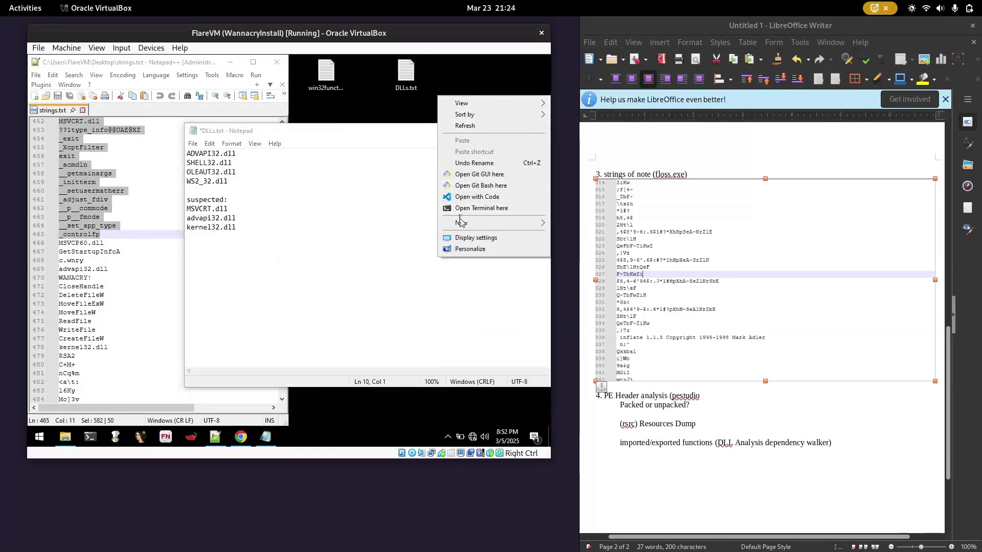
{"action": "mouse_move", "coordinate": [463, 223]}
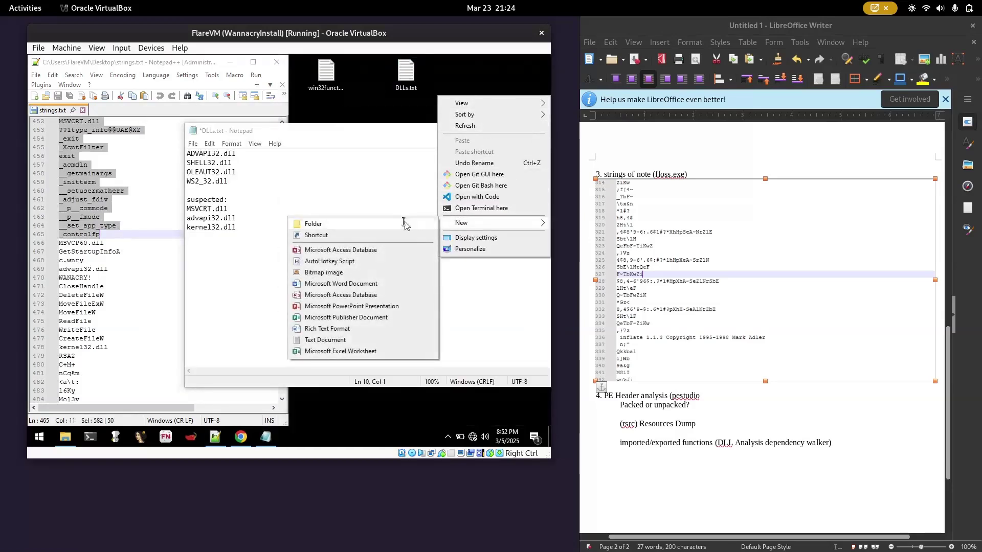
{"action": "left_click", "coordinate": [341, 341]}
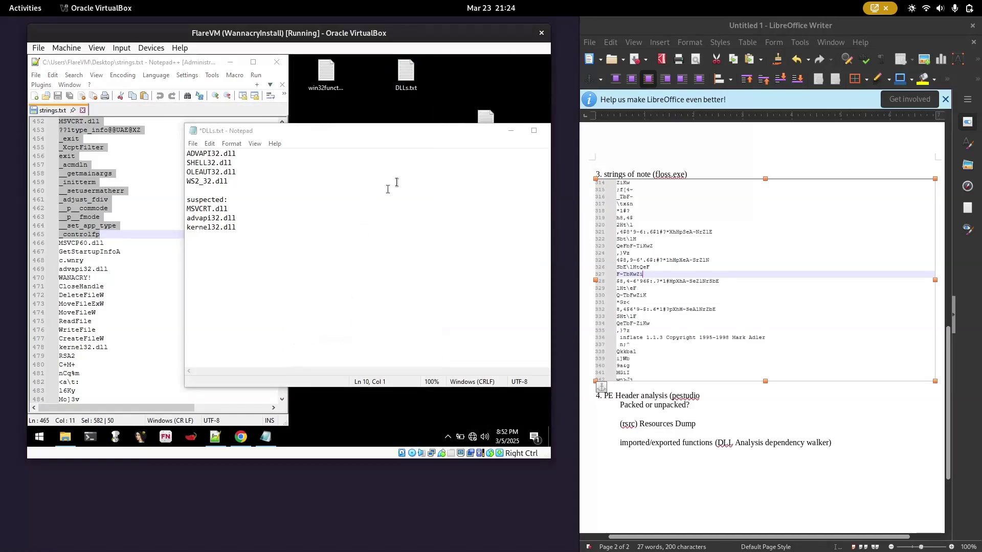
{"action": "left_click_drag", "start_coordinate": [463, 130], "coordinate": [468, 175]}
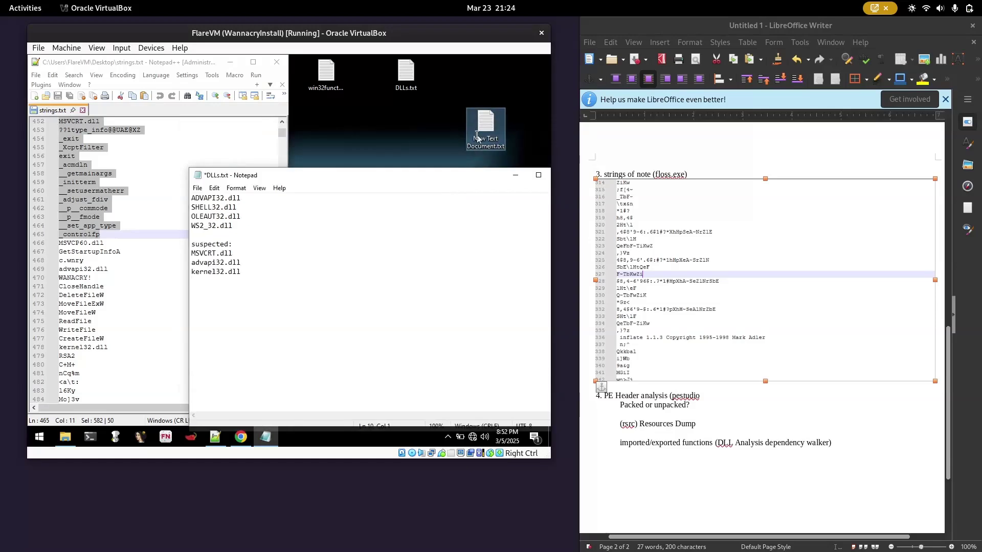
Rename the new text document on the desktop as CFuncs.txt
{"action": "right_click", "coordinate": [478, 137]}
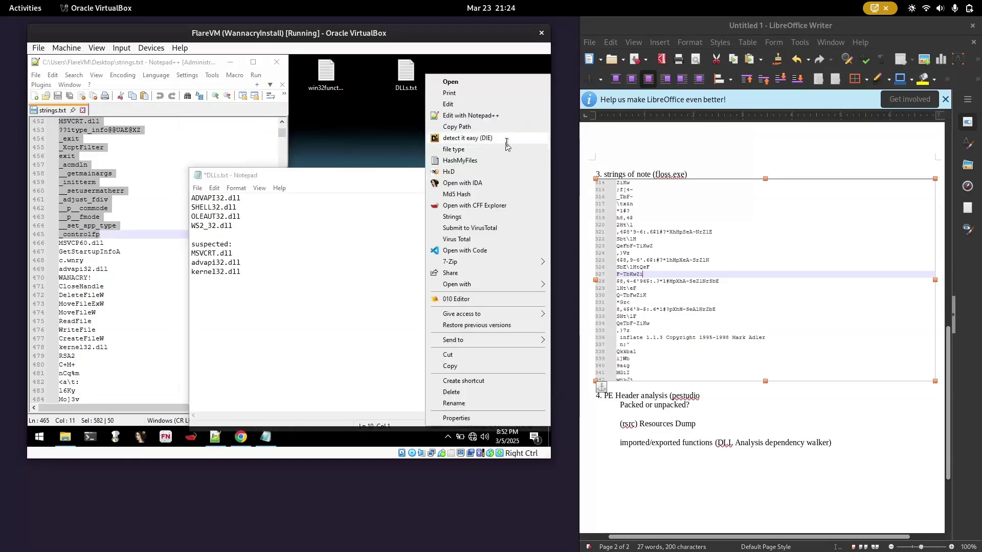
{"action": "left_click", "coordinate": [453, 403]}
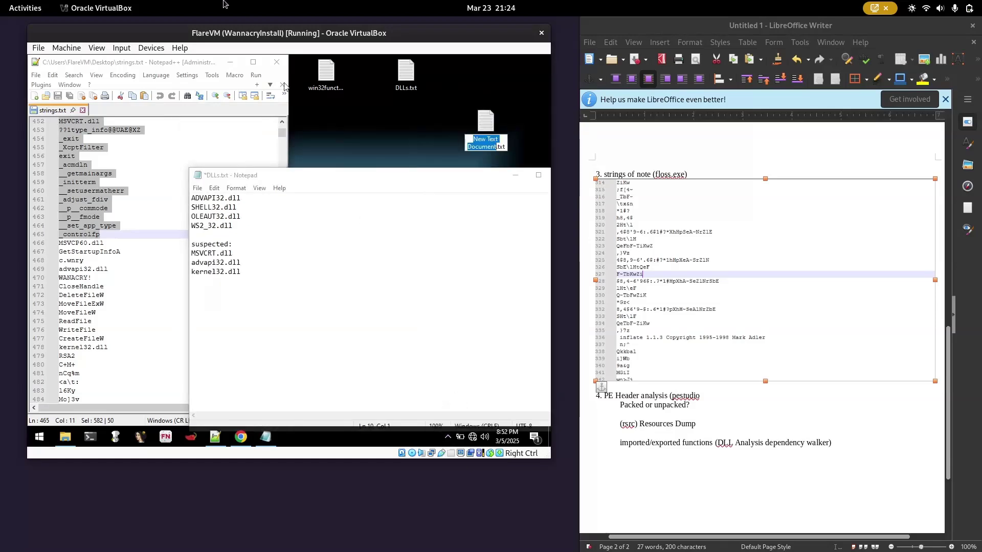
{"action": "type", "text": "CFyn"}
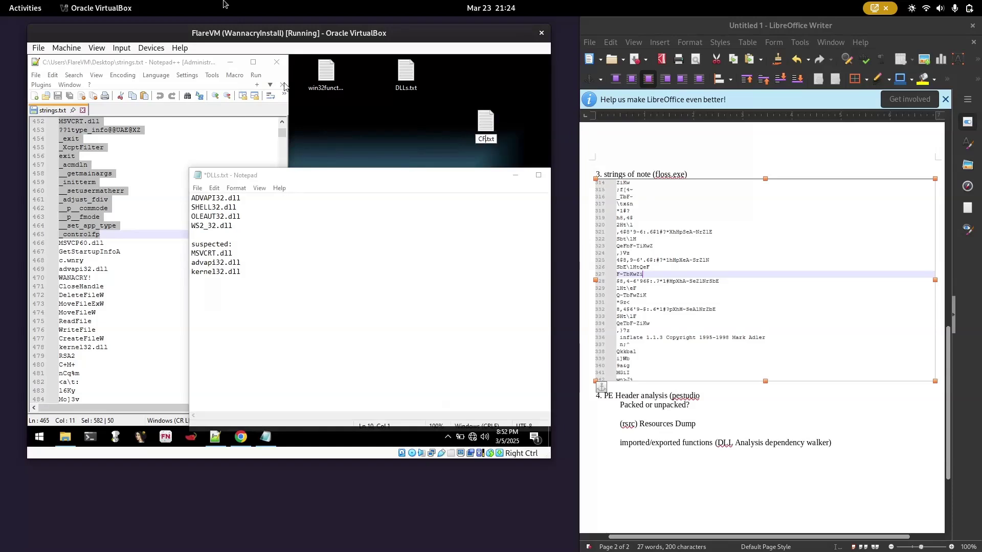
{"action": "key", "text": "BackSpace"}
{"action": "key", "text": "BackSpace"}
{"action": "type", "text": "uncs"}
{"action": "key", "text": "Return"}
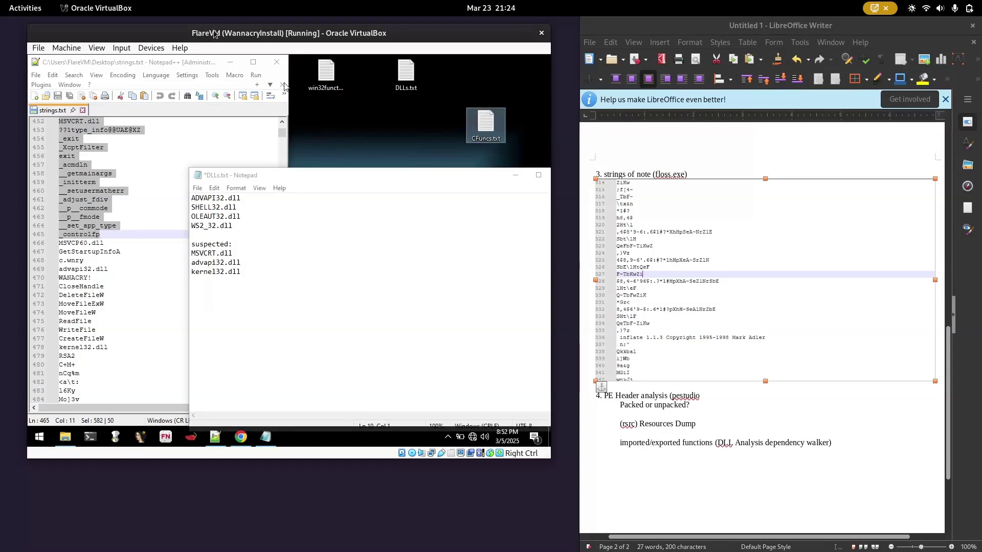
Open CFuncs.txt and fill it with the selected C function names from strings.txt through _controlfp, replacing any other pasted text
{"action": "double_click", "coordinate": [486, 123]}
{"action": "key", "text": "ctrl+v"}
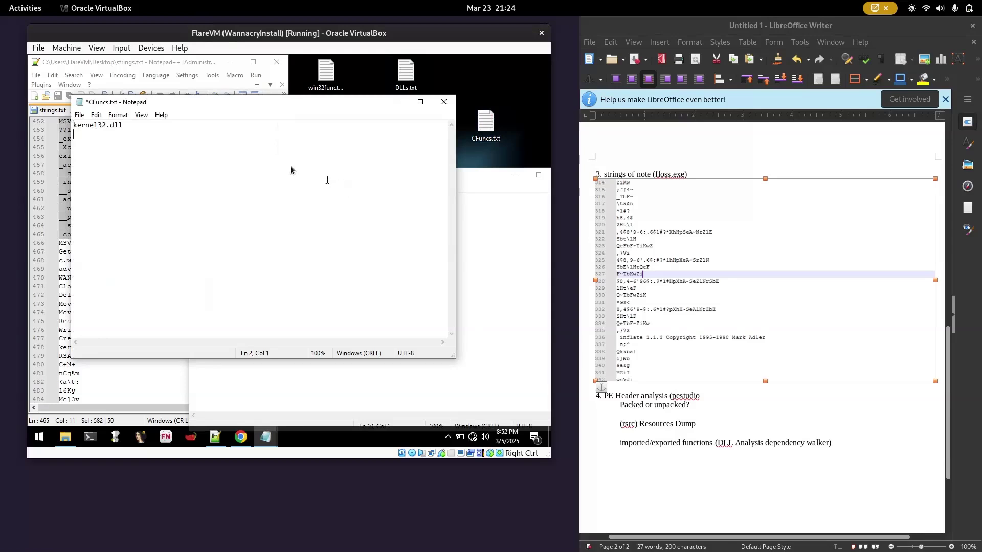
{"action": "left_click_drag", "start_coordinate": [386, 110], "coordinate": [518, 119]}
{"action": "right_click", "coordinate": [77, 174]}
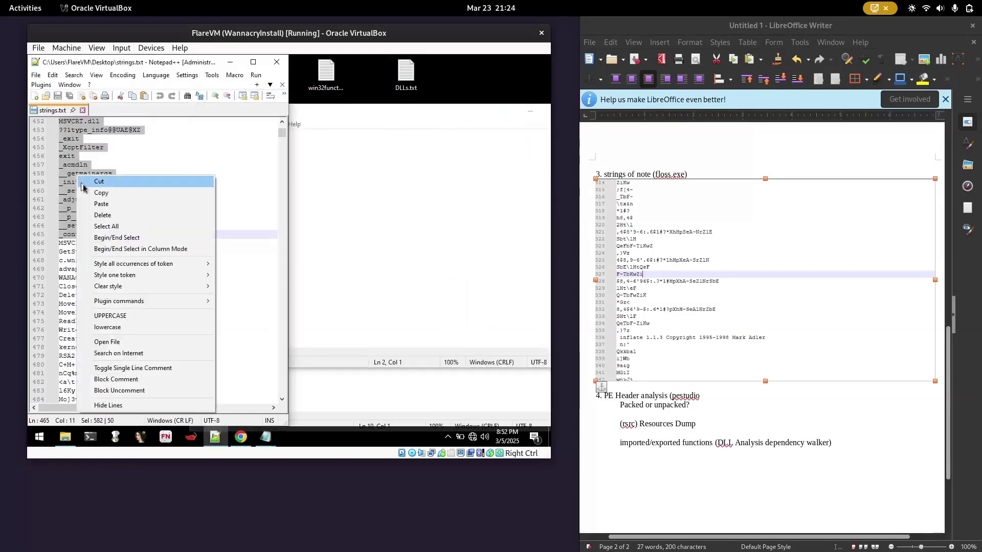
{"action": "left_click", "coordinate": [92, 192]}
{"action": "left_click", "coordinate": [422, 204]}
{"action": "key", "text": "ctrl+a"}
{"action": "key", "text": "ctrl+v"}
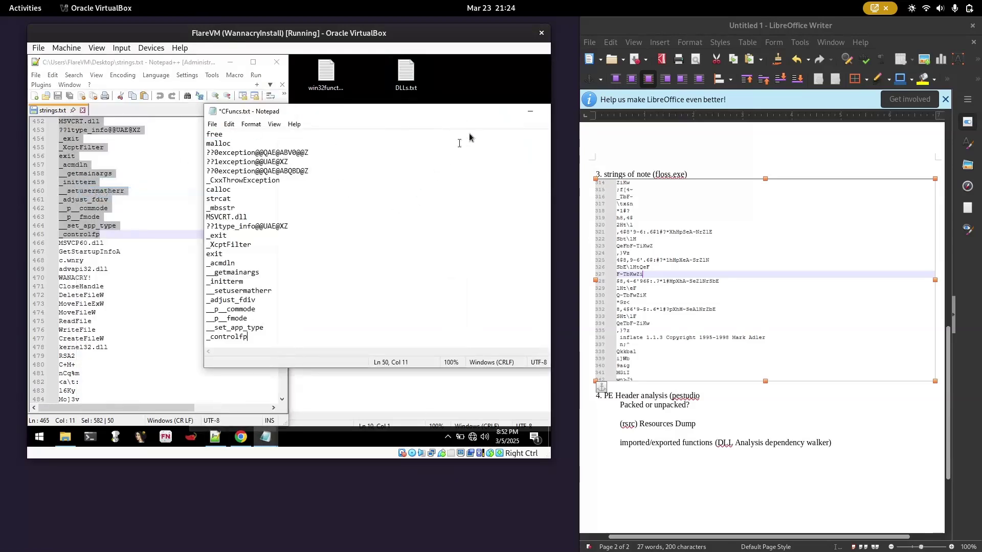
Save and close CFuncs.txt, and close DLLs.txt with its changes saved
{"action": "left_click", "coordinate": [215, 124]}
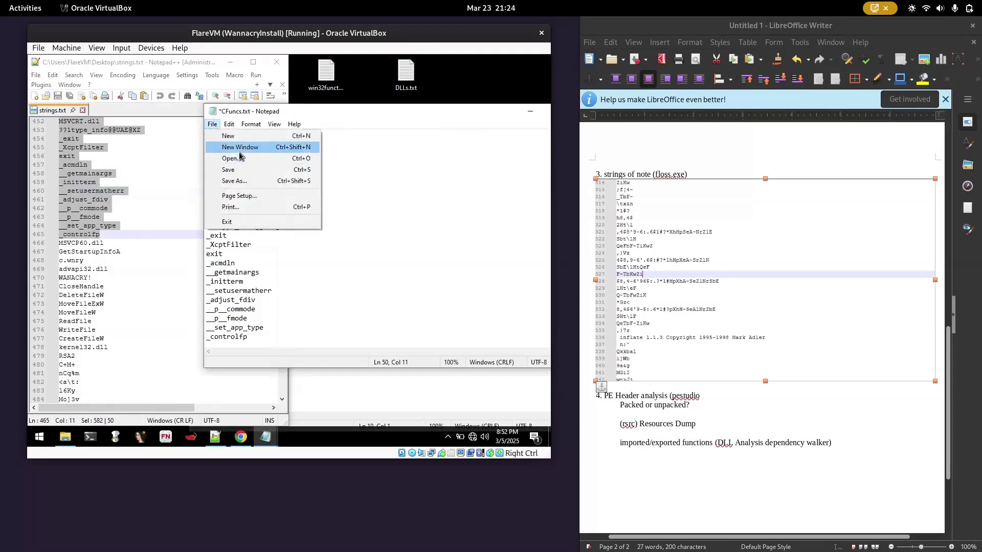
{"action": "left_click", "coordinate": [237, 171]}
{"action": "left_click_drag", "start_coordinate": [413, 121], "coordinate": [332, 134]}
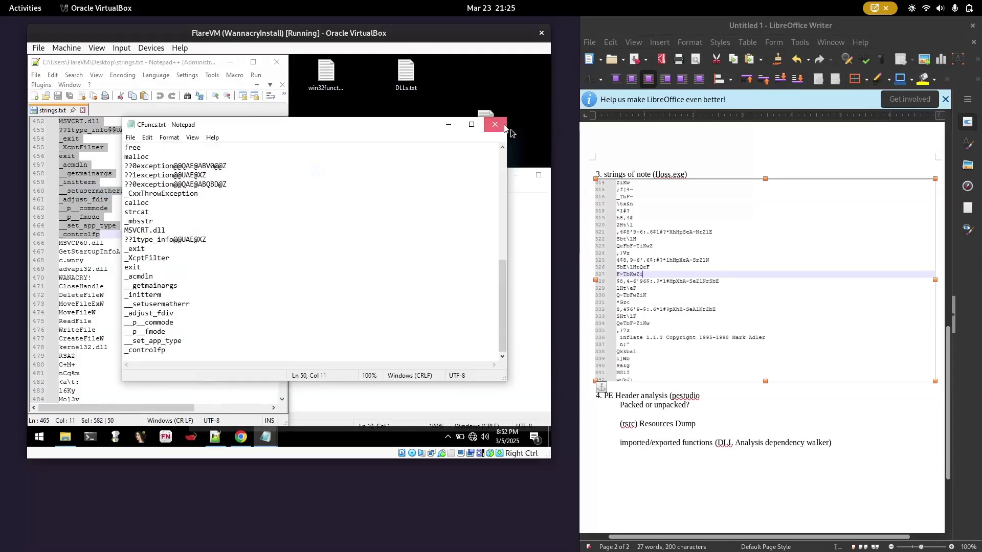
{"action": "left_click", "coordinate": [492, 127]}
{"action": "left_click_drag", "start_coordinate": [431, 175], "coordinate": [334, 101]}
{"action": "left_click", "coordinate": [464, 100]}
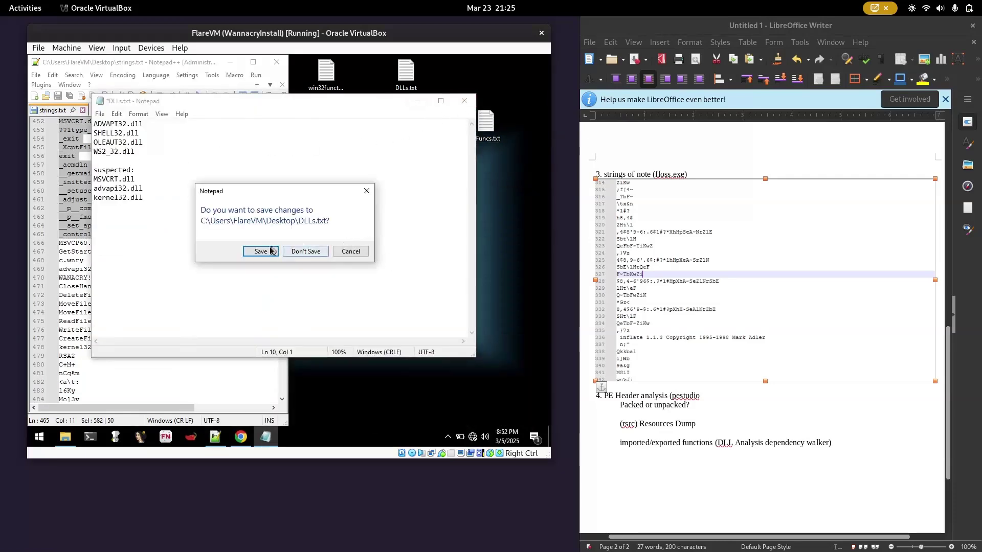
{"action": "left_click", "coordinate": [274, 252]}
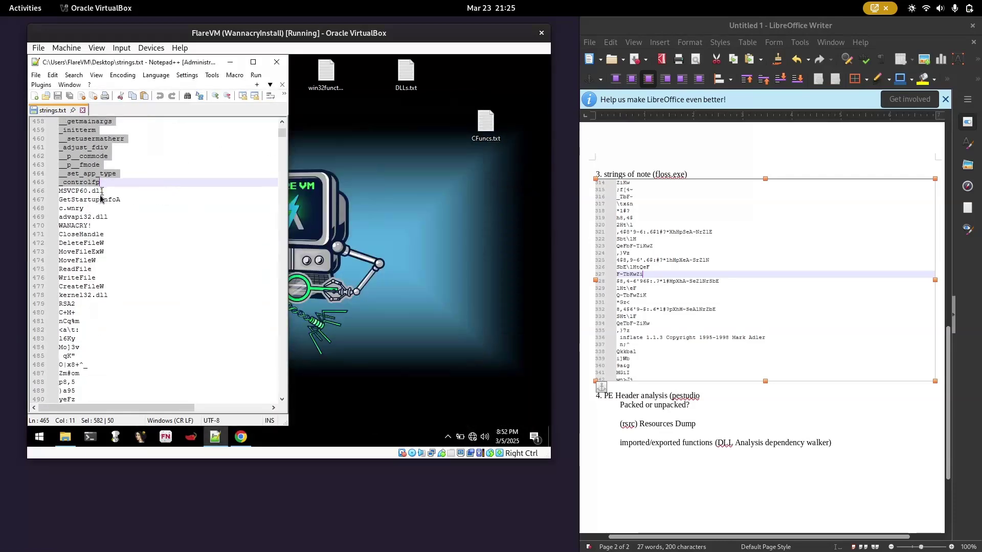
Examine the file-handling function names from CloseHandle through kernel32.dll and the RSA2 string in strings.txt
{"action": "scroll", "coordinate": [102, 193], "scroll_direction": "down", "scroll_amount": 3}
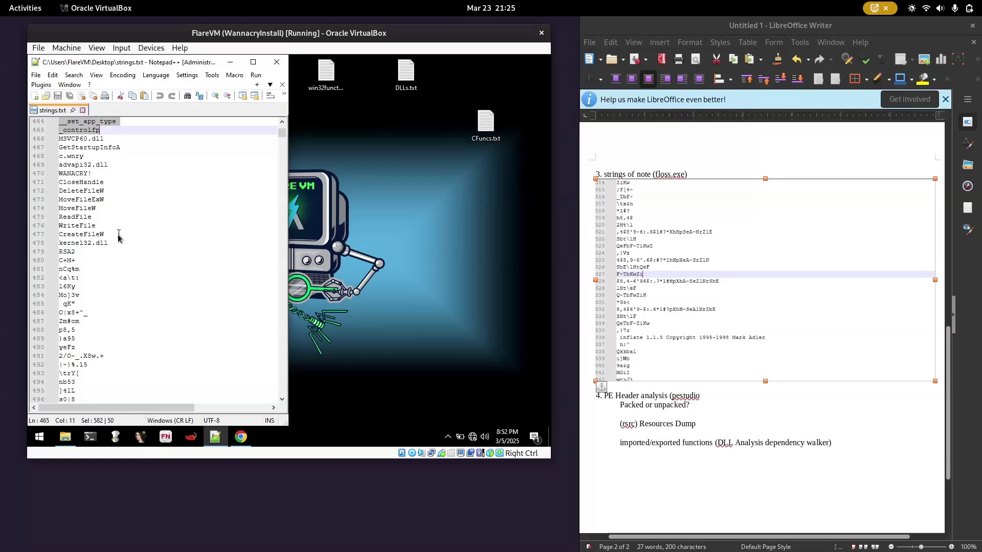
{"action": "left_click_drag", "start_coordinate": [119, 243], "coordinate": [60, 183]}
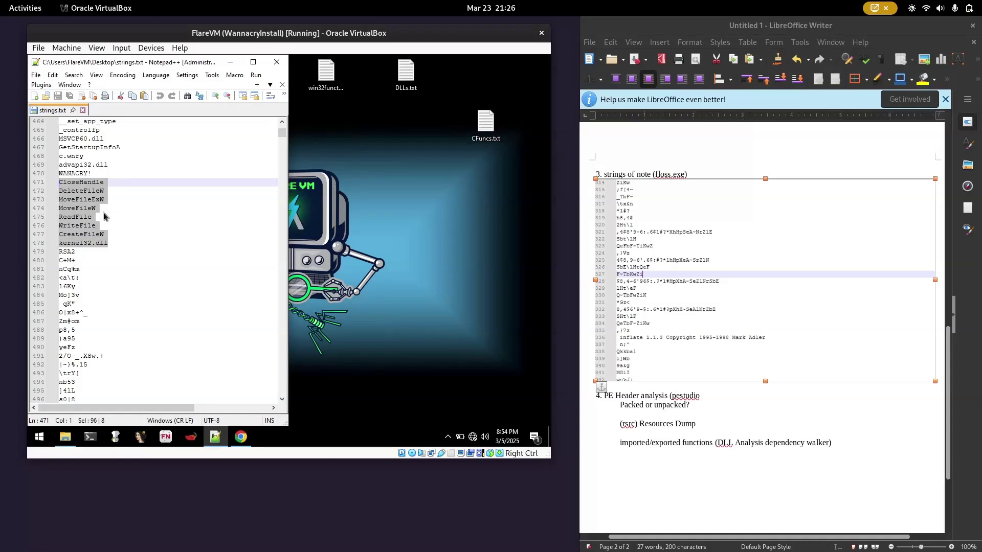
{"action": "scroll", "coordinate": [101, 218], "scroll_direction": "down", "scroll_amount": 1}
{"action": "scroll", "coordinate": [101, 225], "scroll_direction": "down", "scroll_amount": 1}
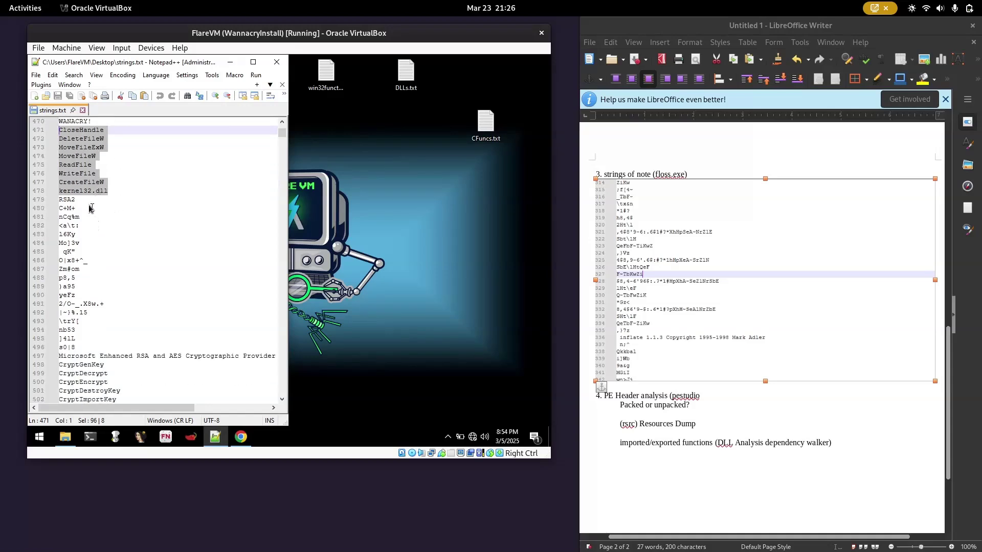
{"action": "double_click", "coordinate": [61, 200]}
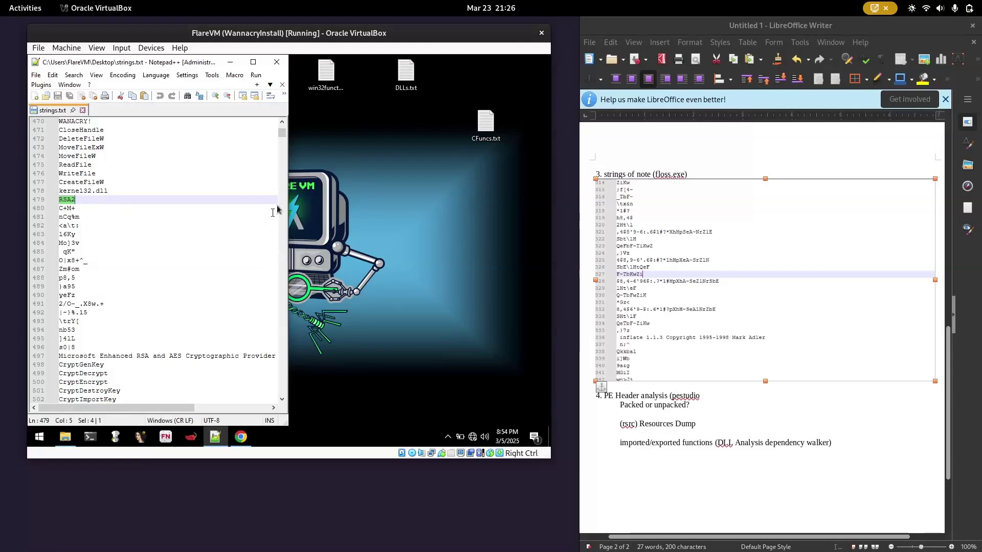
Maximize the strings.txt window and examine the garbled strings between RSA2 and Microsoft Enhanced RSA and AES Cryptographic Provider, plus the functions before them
{"action": "left_click_drag", "start_coordinate": [200, 60], "coordinate": [457, 61]}
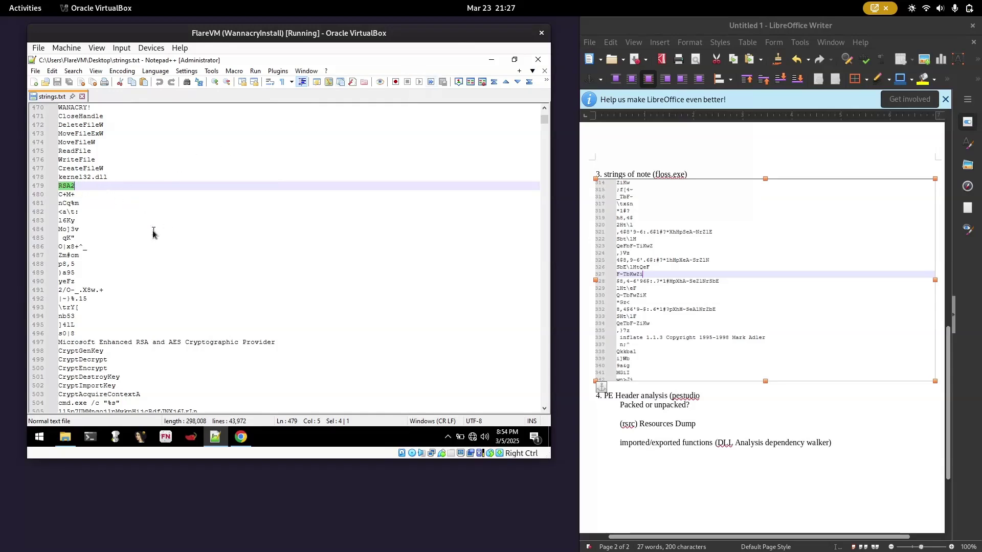
{"action": "scroll", "coordinate": [118, 212], "scroll_direction": "down", "scroll_amount": 1}
{"action": "left_click_drag", "start_coordinate": [83, 186], "coordinate": [69, 295]}
{"action": "scroll", "coordinate": [114, 246], "scroll_direction": "up", "scroll_amount": 19}
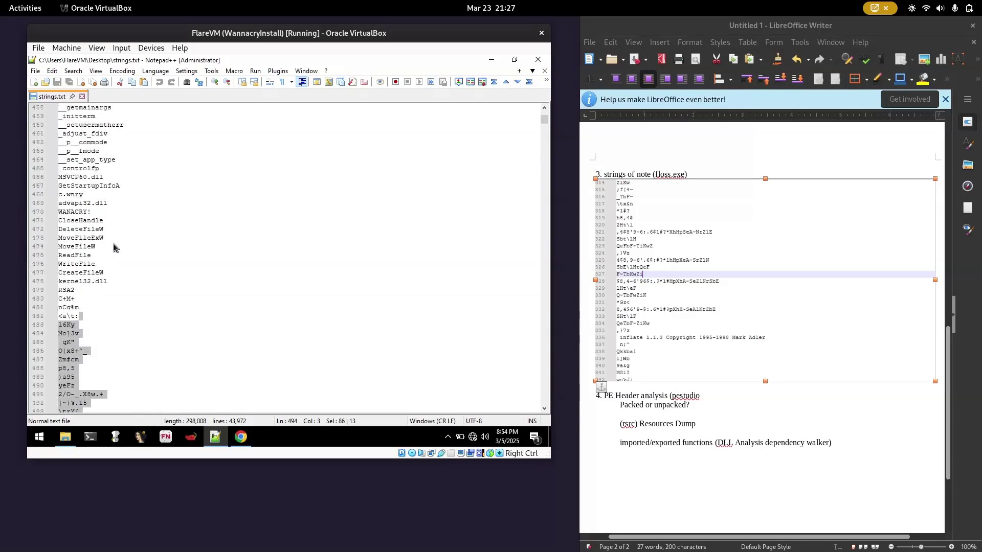
{"action": "scroll", "coordinate": [114, 219], "scroll_direction": "up", "scroll_amount": 4}
{"action": "scroll", "coordinate": [110, 174], "scroll_direction": "down", "scroll_amount": 10}
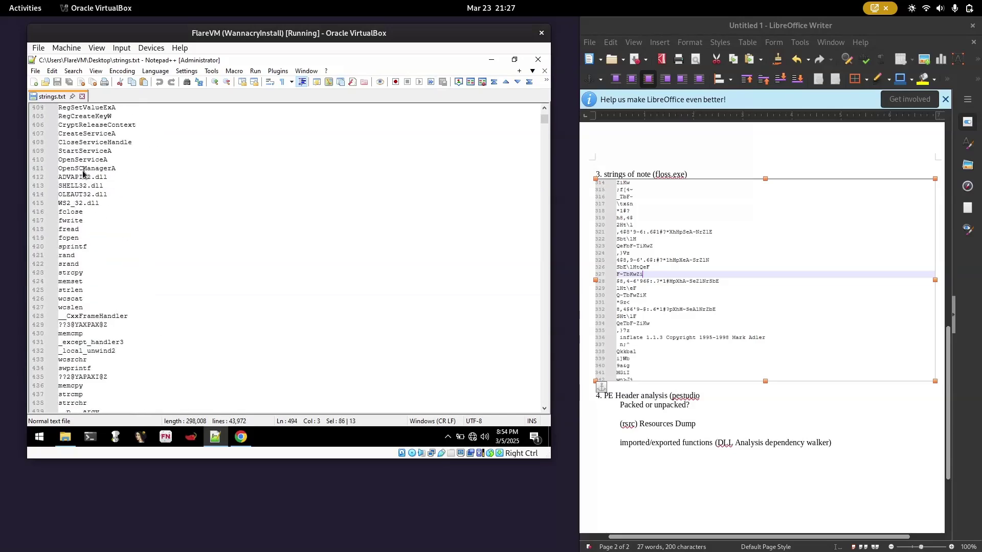
{"action": "scroll", "coordinate": [62, 238], "scroll_direction": "down", "scroll_amount": 13}
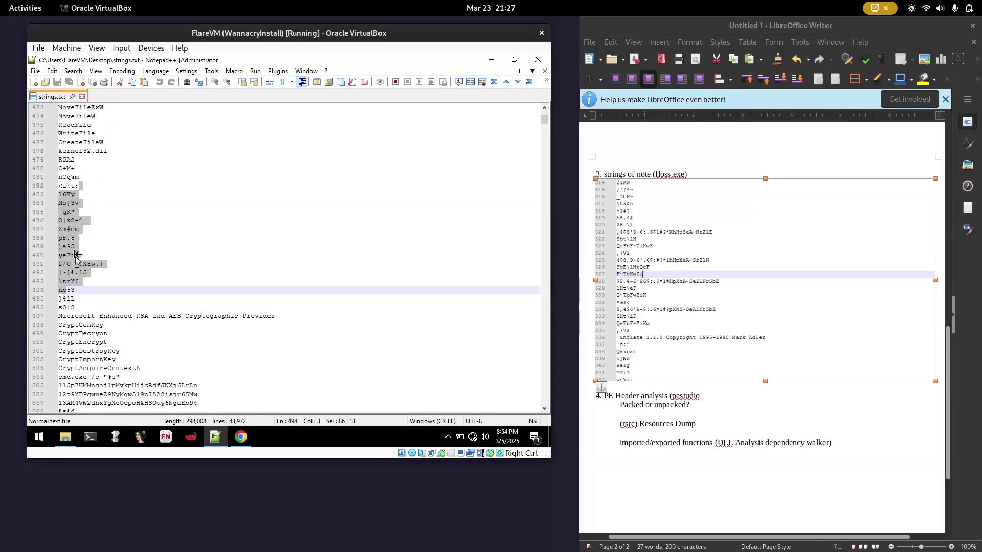
{"action": "left_click_drag", "start_coordinate": [109, 143], "coordinate": [84, 108]}
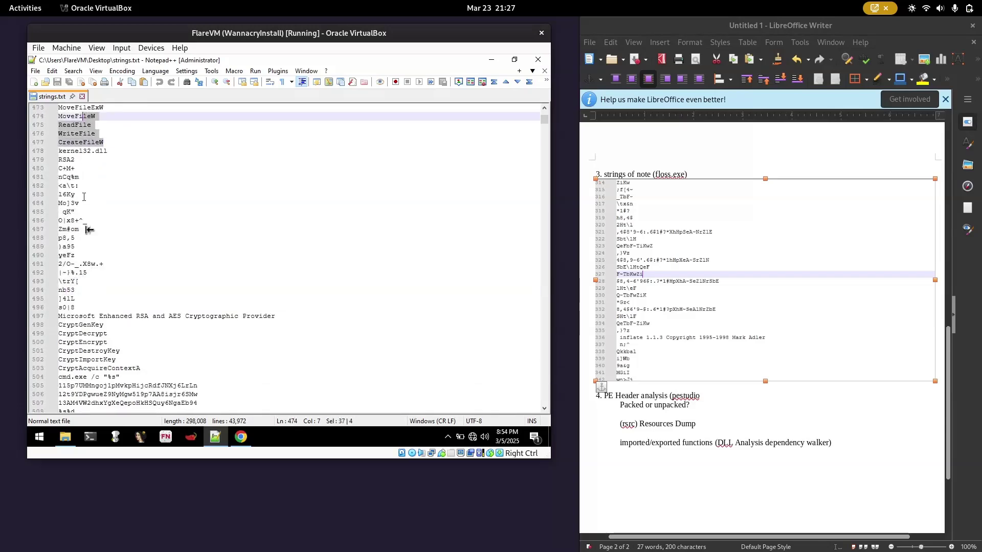
{"action": "left_click_drag", "start_coordinate": [90, 306], "coordinate": [61, 204]}
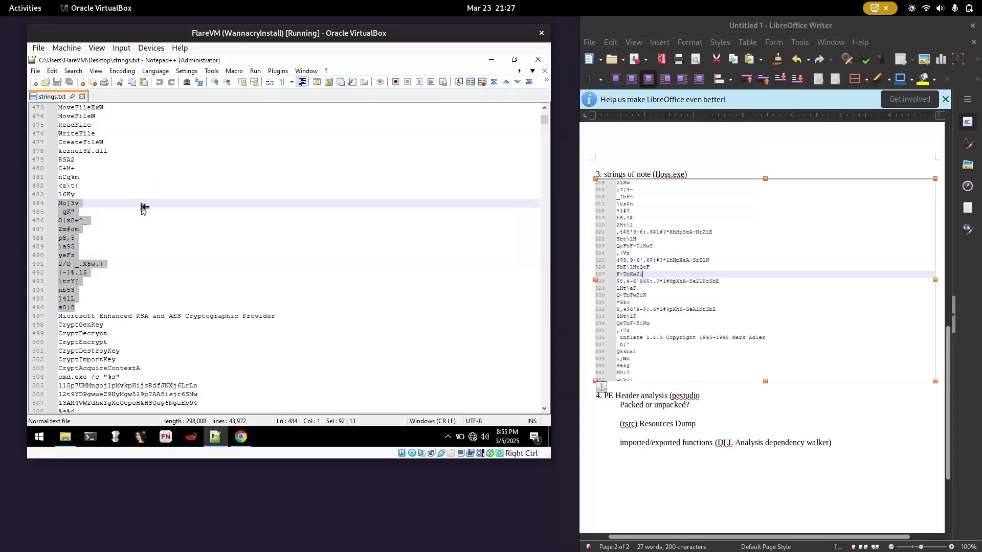
{"action": "left_click", "coordinate": [142, 168]}
{"action": "scroll", "coordinate": [125, 276], "scroll_direction": "up", "scroll_amount": 3}
{"action": "scroll", "coordinate": [123, 279], "scroll_direction": "up", "scroll_amount": 4}
{"action": "scroll", "coordinate": [123, 278], "scroll_direction": "down", "scroll_amount": 7}
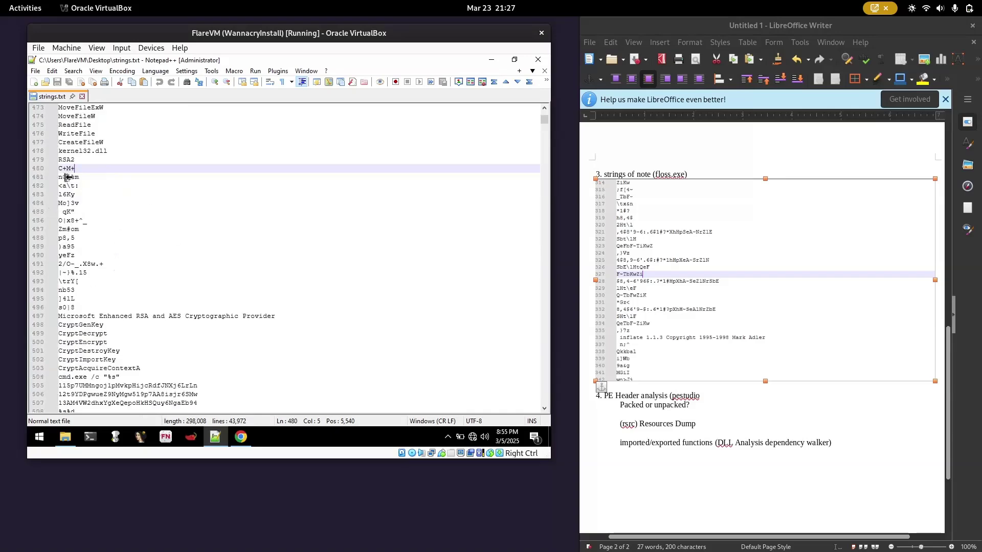
Capture an area screenshot of the strings.txt lines from MoveFileW through CryptImportKey
{"action": "left_click", "coordinate": [939, 8]}
{"action": "left_click", "coordinate": [884, 42]}
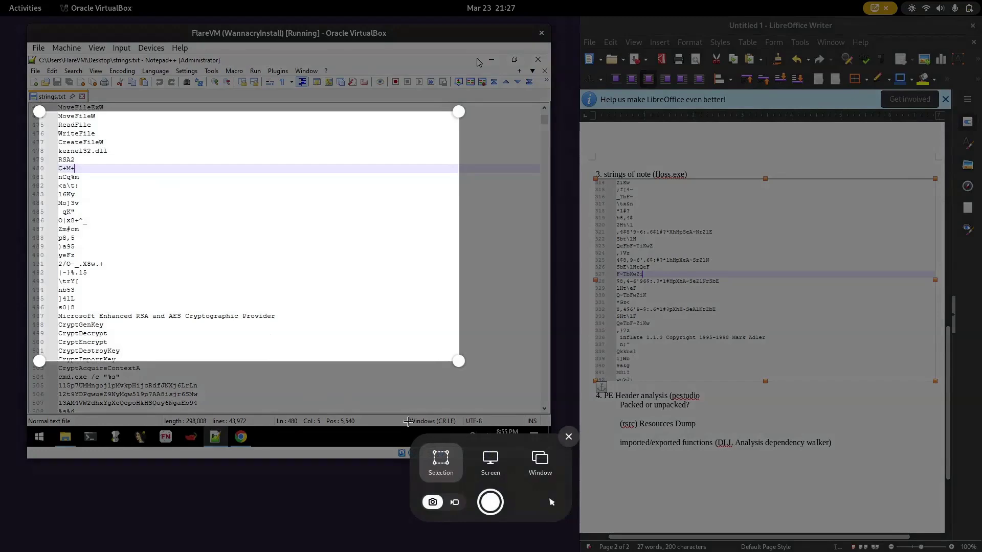
{"action": "left_click", "coordinate": [491, 502]}
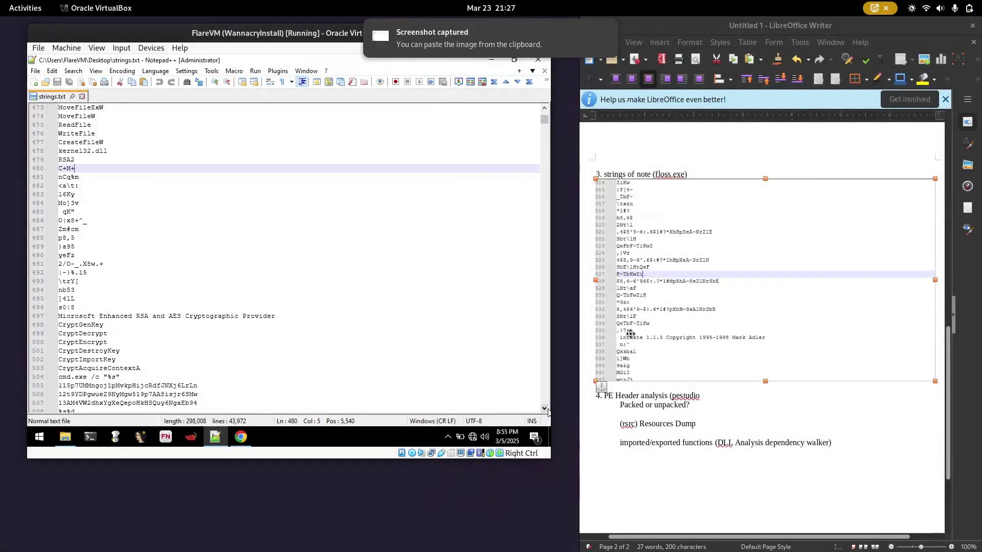
Add a "Suspected functions" line under the strings image in the LibreOffice Writer report and paste the captured screenshot
{"action": "left_click", "coordinate": [731, 393]}
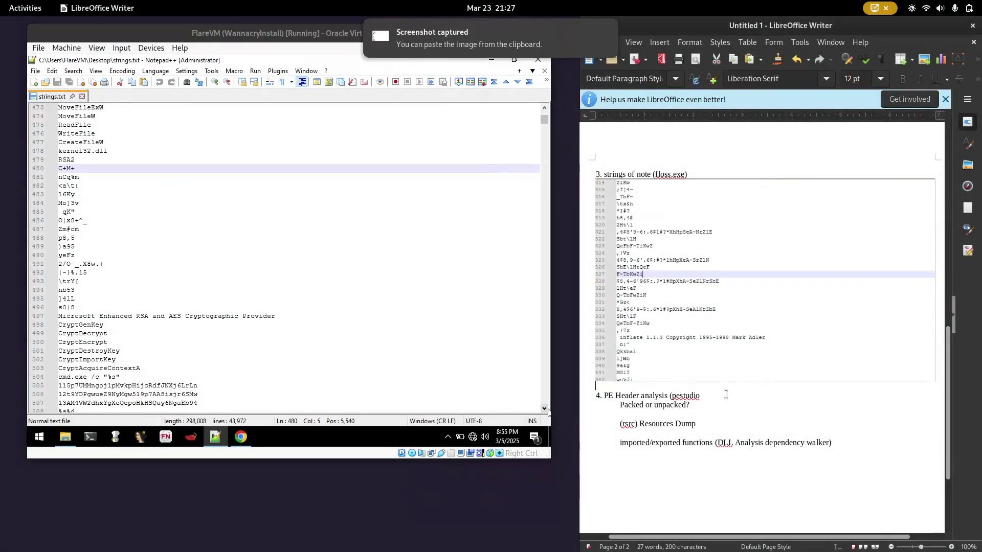
{"action": "key", "text": "Return"}
{"action": "type", "text": "Suspec"}
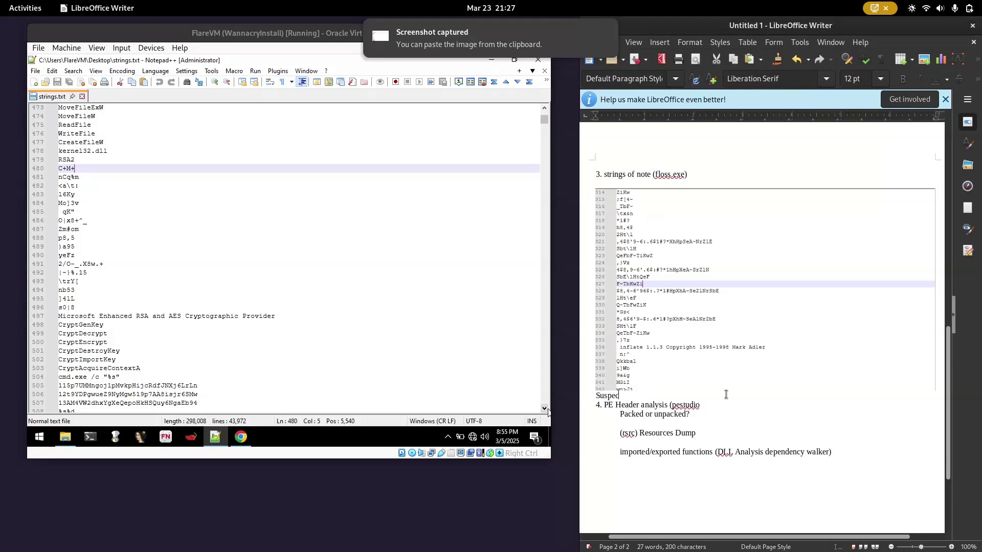
{"action": "type", "text": "ted functions"}
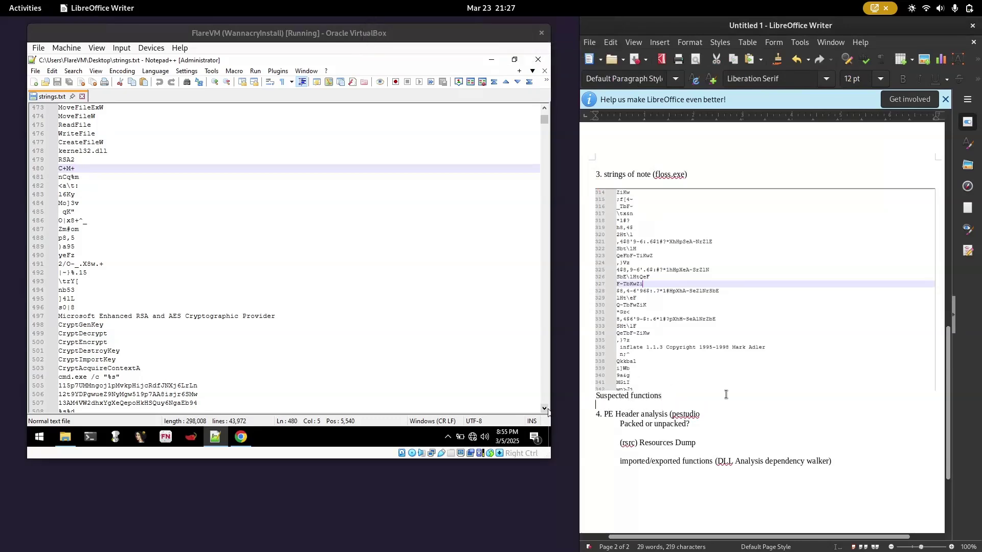
{"action": "key", "text": "ctrl+v"}
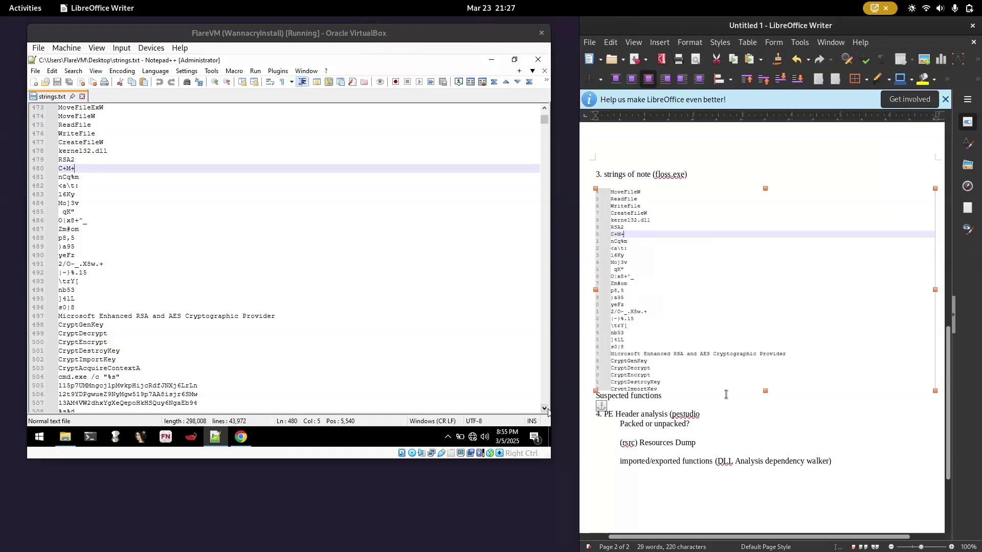
Undo the last image paste in the report and restore it again
{"action": "key", "text": "ctrl+z"}
{"action": "scroll", "coordinate": [720, 332], "scroll_direction": "down", "scroll_amount": 10}
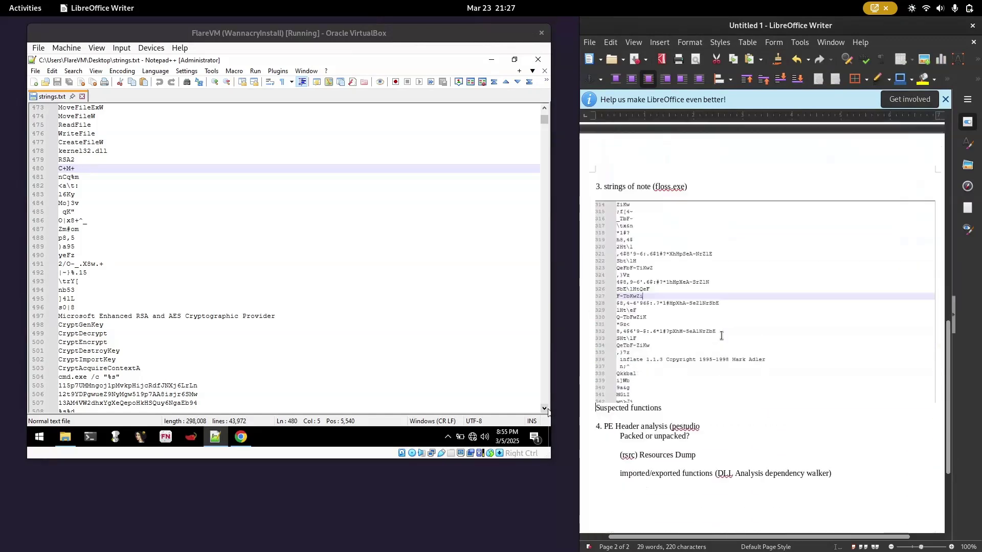
{"action": "left_click", "coordinate": [671, 342]}
{"action": "key", "text": "ctrl+y"}
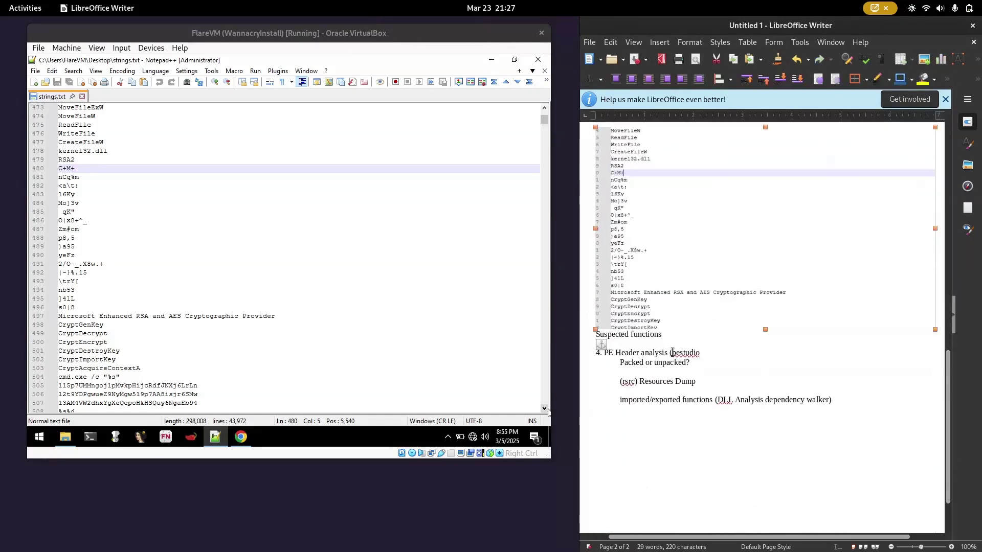
Move the pasted screenshot lower on the page, away from the earlier strings image
{"action": "left_click_drag", "start_coordinate": [671, 342], "coordinate": [671, 373]}
{"action": "scroll", "coordinate": [671, 374], "scroll_direction": "down", "scroll_amount": 3}
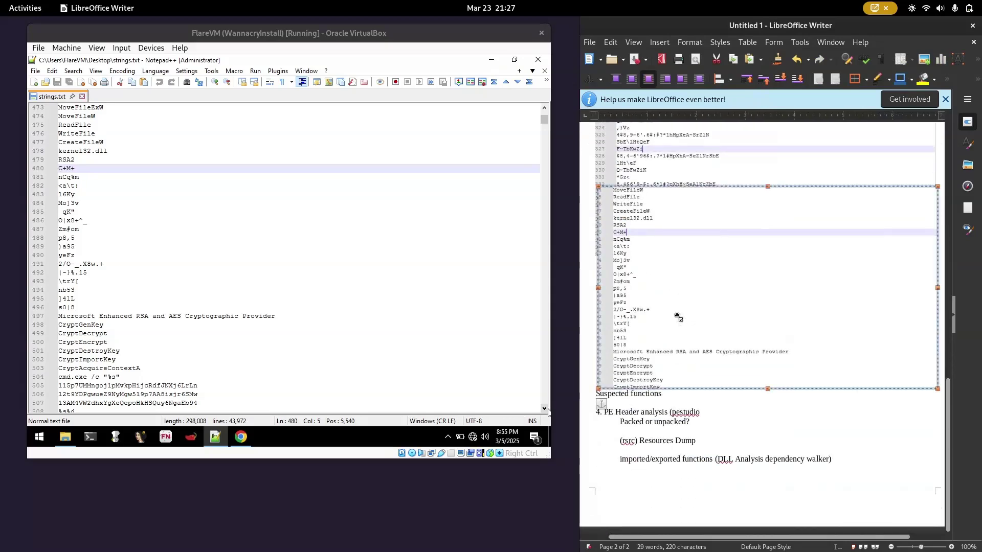
{"action": "scroll", "coordinate": [679, 287], "scroll_direction": "down", "scroll_amount": 2}
{"action": "left_click_drag", "start_coordinate": [676, 254], "coordinate": [687, 188]}
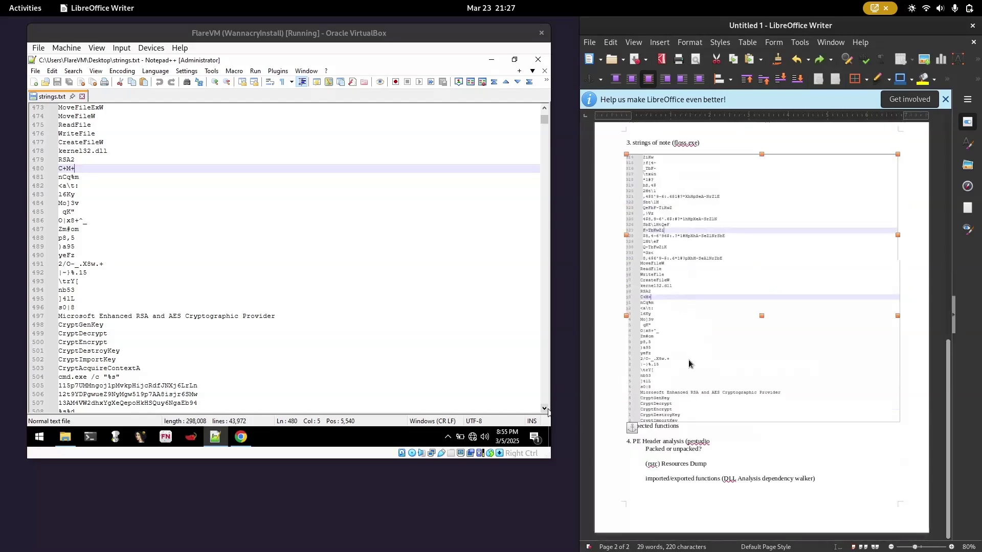
Break the PE Header analysis heading before "(pestudio" and add blank lines above the heading
{"action": "left_click", "coordinate": [684, 441]}
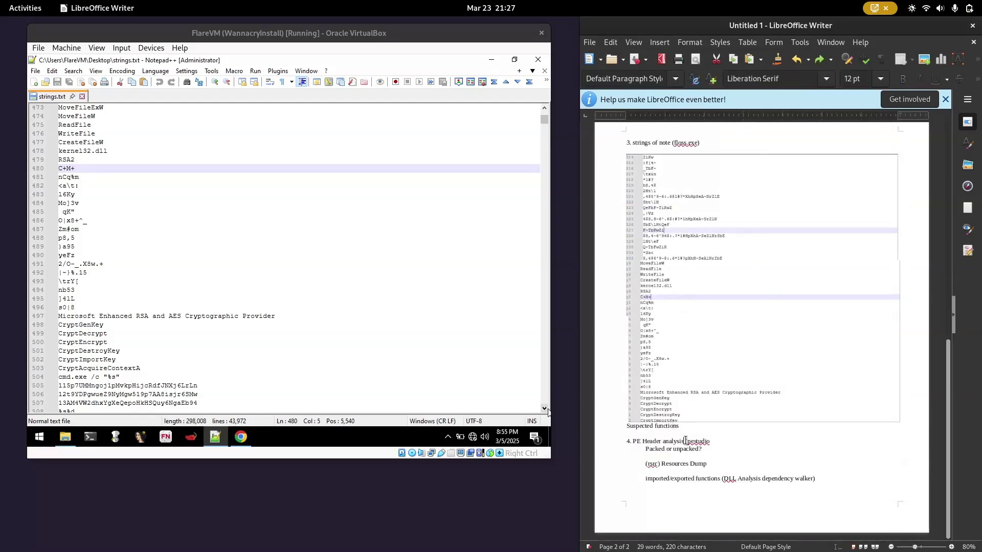
{"action": "key", "text": "Return"}
{"action": "key", "text": "Return"}
{"action": "key", "text": "Return"}
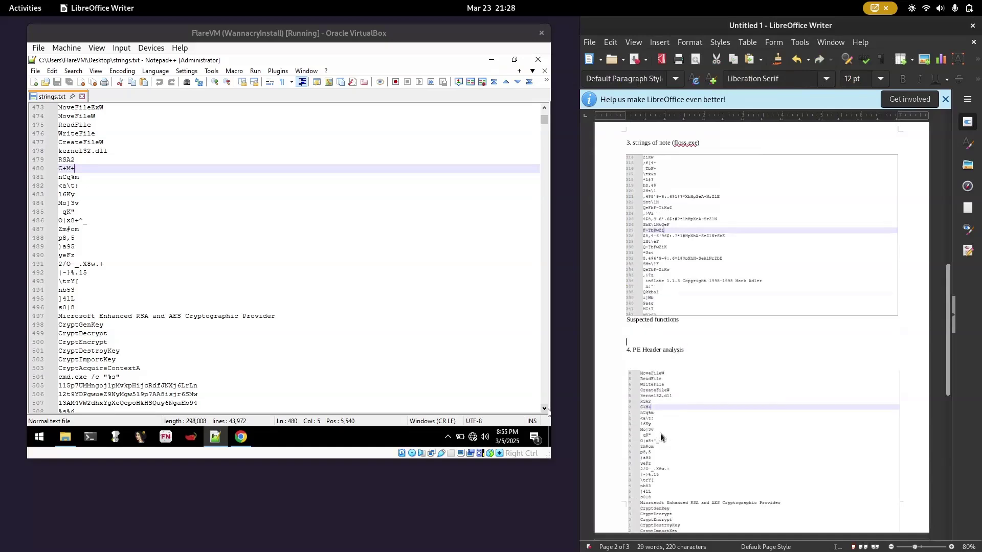
Place the pasted screenshot beneath the Suspected functions line, ahead of the PE Header analysis heading
{"action": "scroll", "coordinate": [668, 404], "scroll_direction": "down", "scroll_amount": 2}
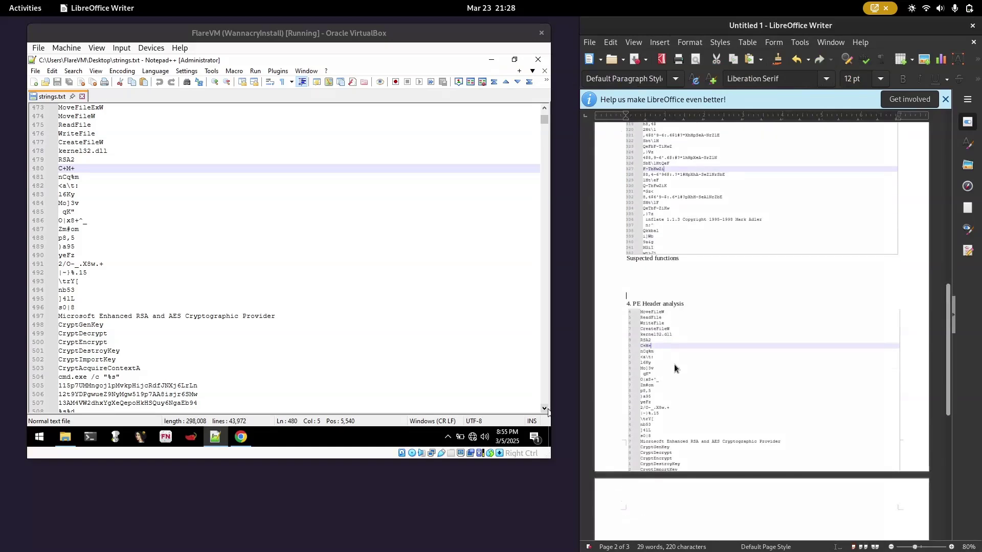
{"action": "left_click_drag", "start_coordinate": [661, 340], "coordinate": [663, 307]}
{"action": "scroll", "coordinate": [653, 354], "scroll_direction": "down", "scroll_amount": 5}
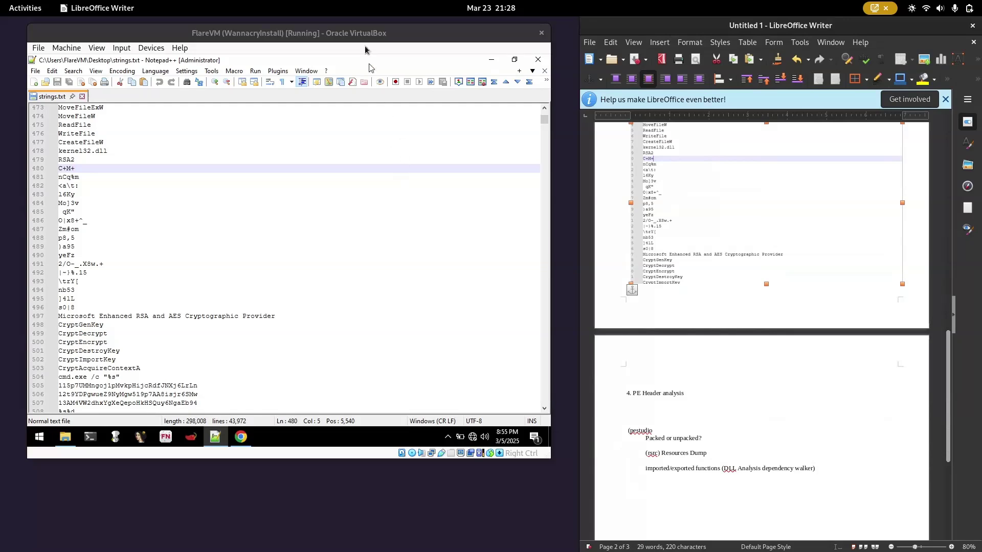
Select the strings.txt lines from Microsoft Enhanced RSA and AES Cryptographic Provider through CryptAcquireContextA
{"action": "scroll", "coordinate": [208, 184], "scroll_direction": "down", "scroll_amount": 2}
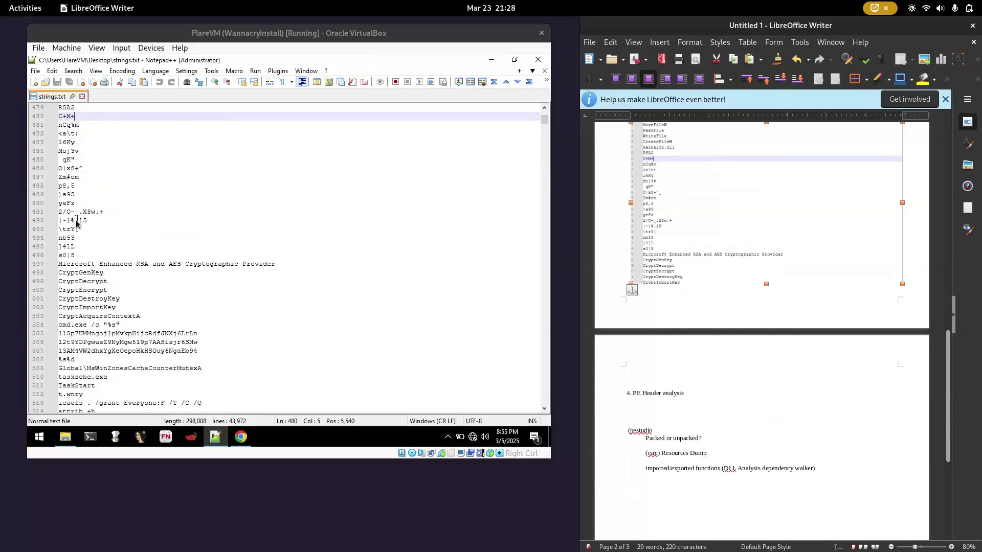
{"action": "scroll", "coordinate": [79, 219], "scroll_direction": "down", "scroll_amount": 3}
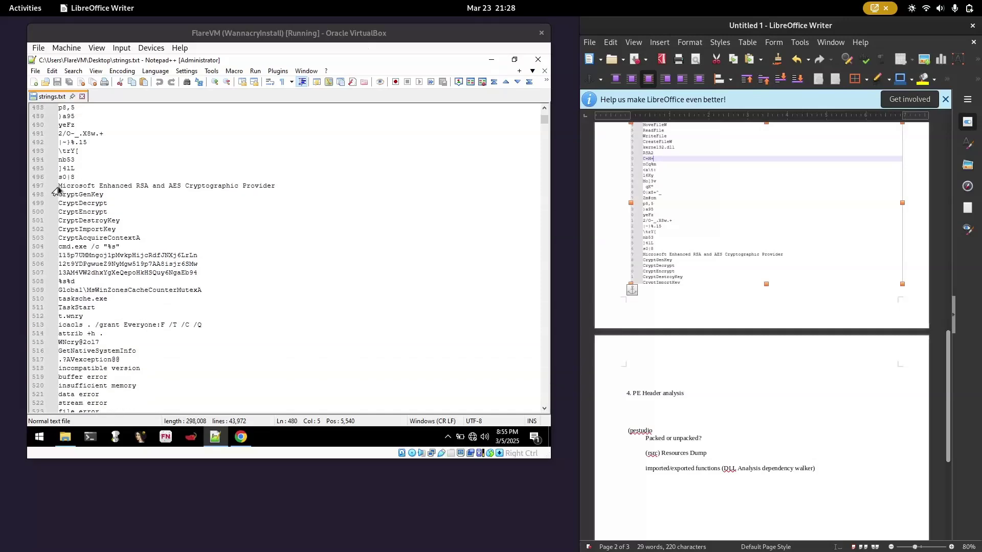
{"action": "left_click_drag", "start_coordinate": [57, 186], "coordinate": [241, 238]}
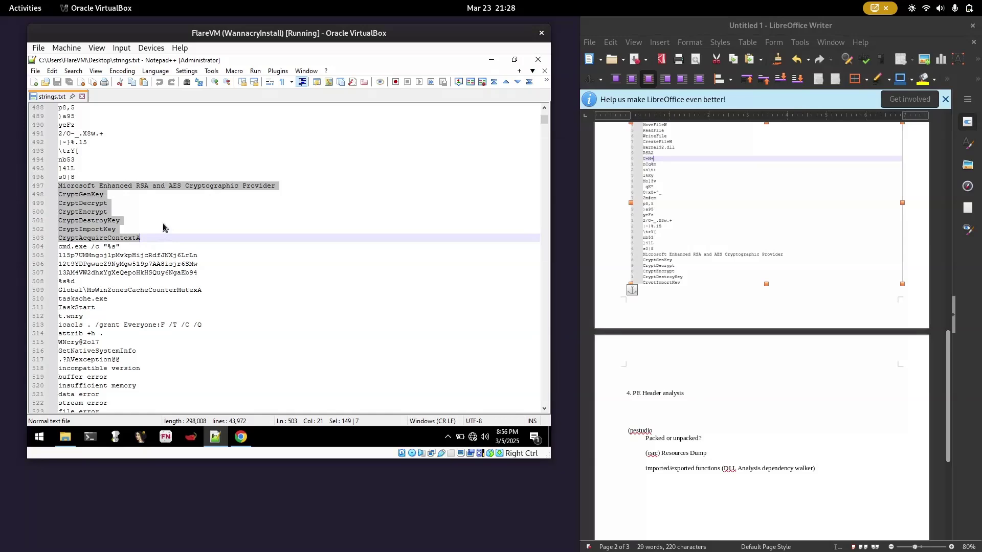
Copy the selected cryptographic lines and create a new text document named CryptographicFuncs on the FlareVM desktop
{"action": "right_click", "coordinate": [99, 219]}
{"action": "left_click", "coordinate": [130, 208]}
{"action": "left_click_drag", "start_coordinate": [311, 59], "coordinate": [229, 100]}
{"action": "right_click", "coordinate": [480, 174]}
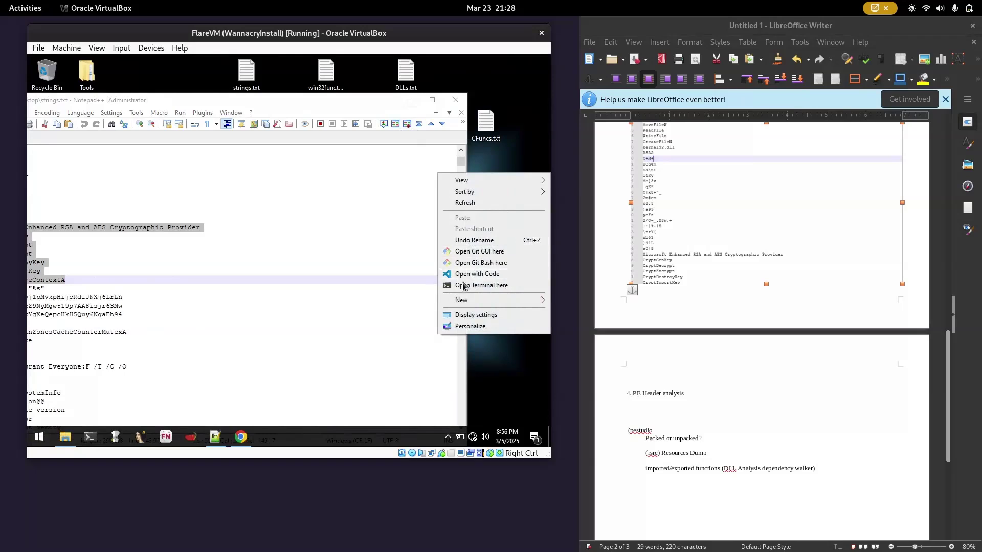
{"action": "mouse_move", "coordinate": [473, 300]}
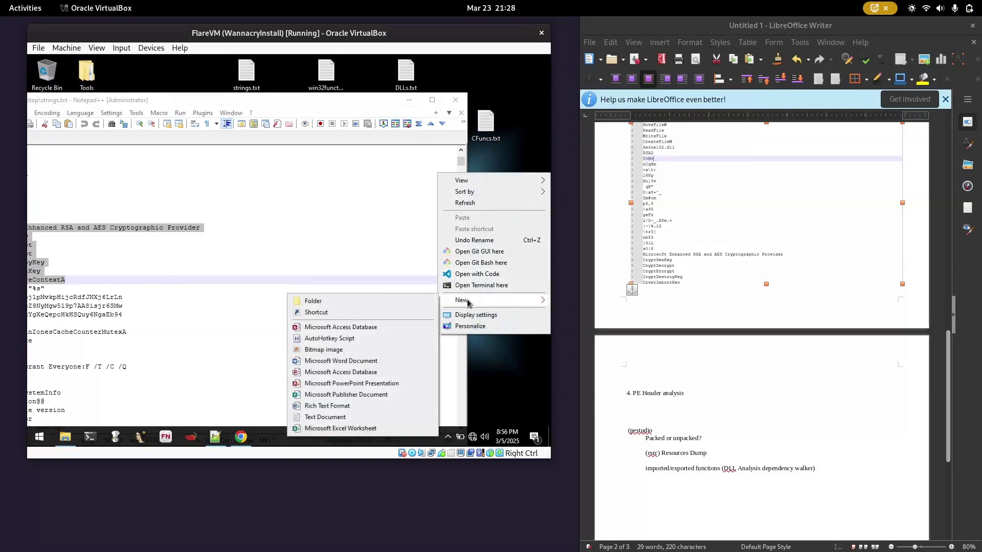
{"action": "left_click", "coordinate": [331, 417]}
{"action": "type", "text": "CryptographicFuncs"}
{"action": "key", "text": "Return"}
Paste the copied cryptographic strings into CryptographicFuncs.txt, save the file and close it
{"action": "double_click", "coordinate": [490, 172]}
{"action": "key", "text": "ctrl+v"}
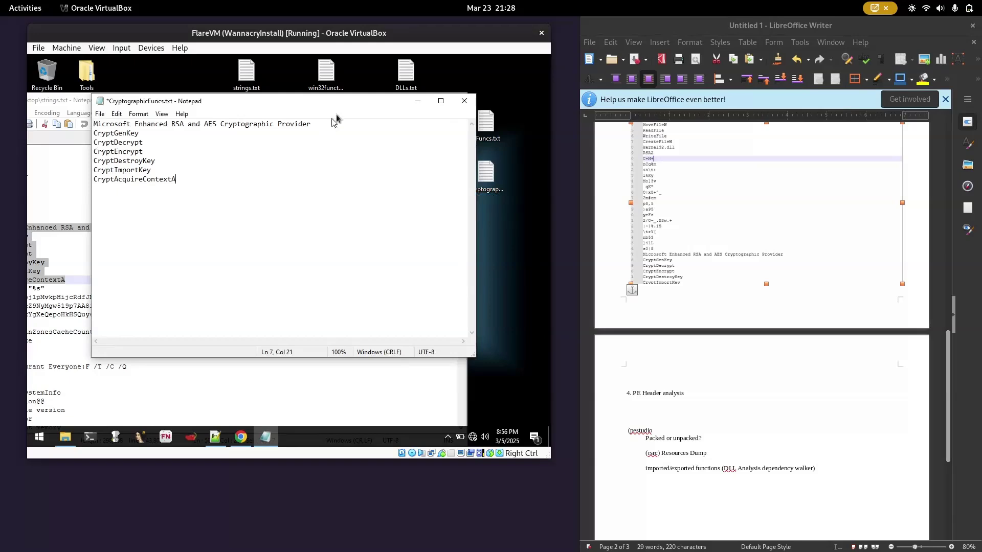
{"action": "left_click", "coordinate": [99, 114]}
{"action": "left_click", "coordinate": [112, 160]}
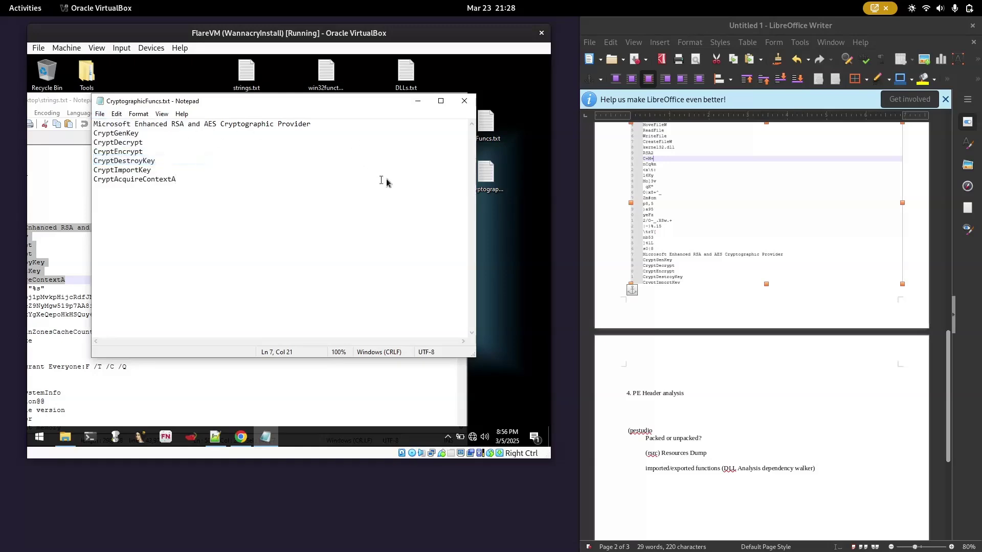
{"action": "left_click", "coordinate": [464, 101]}
Examine the strings.txt entries following CryptAcquireContextA, including the cmd.exe /c "%s" command, the three long alphanumeric strings and tasksche.exe
{"action": "double_click", "coordinate": [387, 98]}
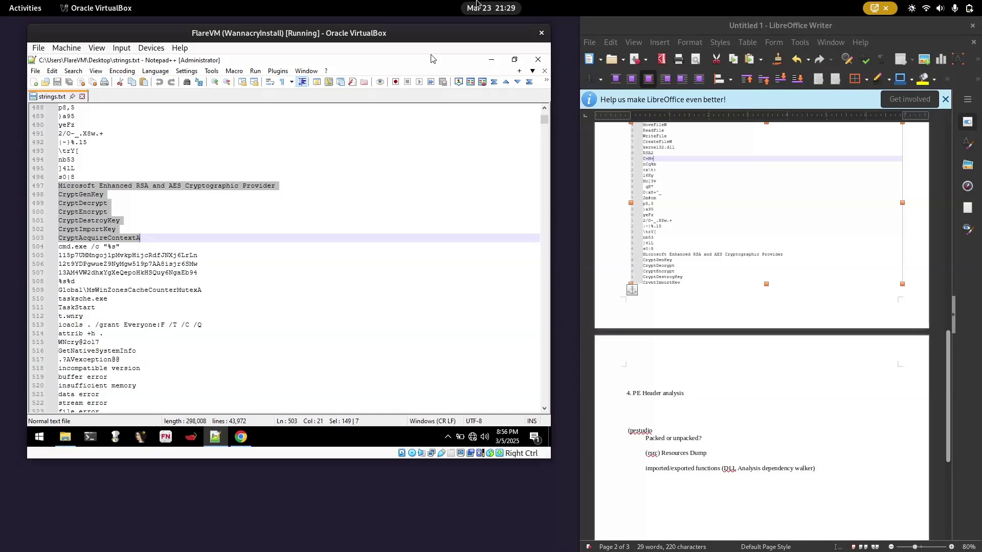
{"action": "scroll", "coordinate": [97, 238], "scroll_direction": "down", "scroll_amount": 1}
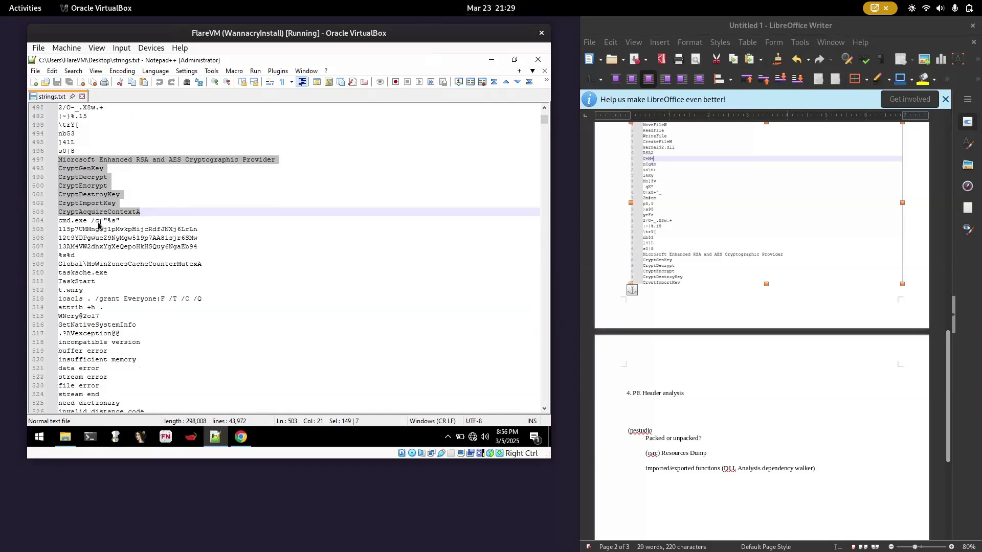
{"action": "scroll", "coordinate": [68, 221], "scroll_direction": "down", "scroll_amount": 2}
{"action": "triple_click", "coordinate": [89, 170]}
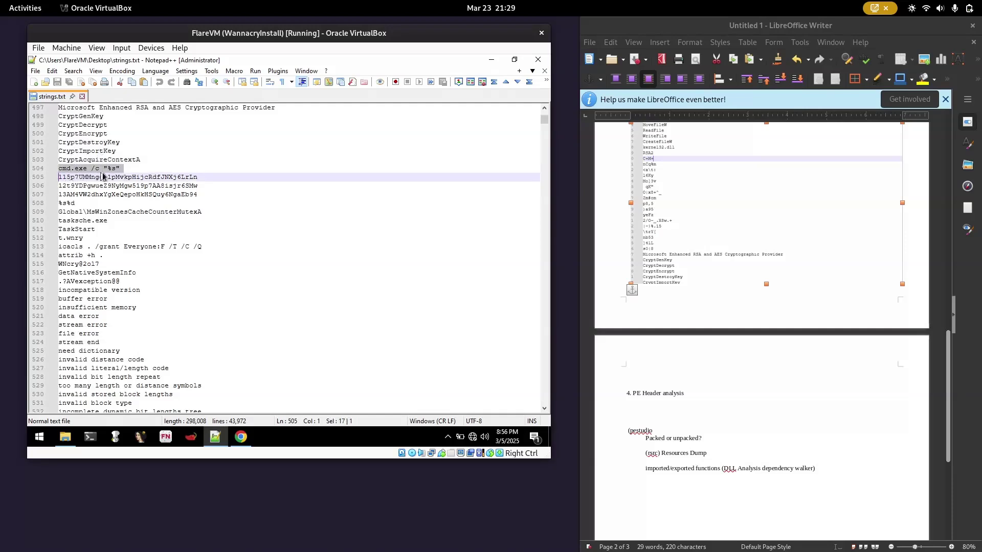
{"action": "left_click_drag", "start_coordinate": [121, 170], "coordinate": [103, 174]}
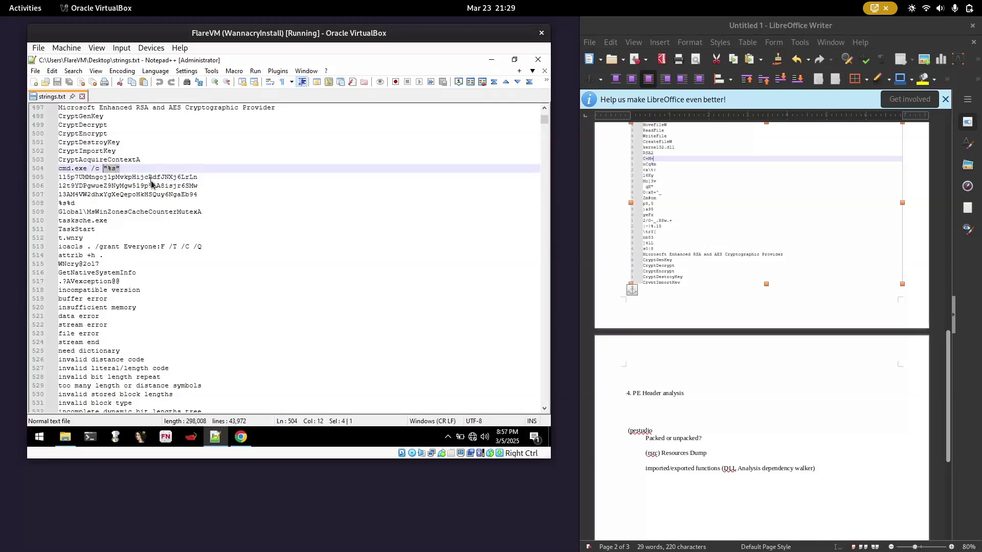
{"action": "left_click_drag", "start_coordinate": [193, 195], "coordinate": [57, 178]}
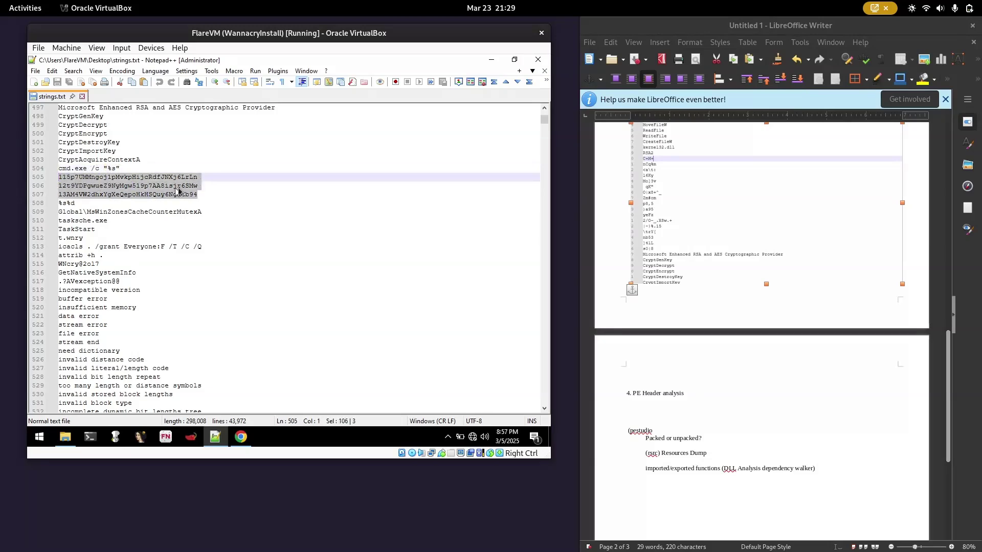
{"action": "left_click", "coordinate": [76, 204]}
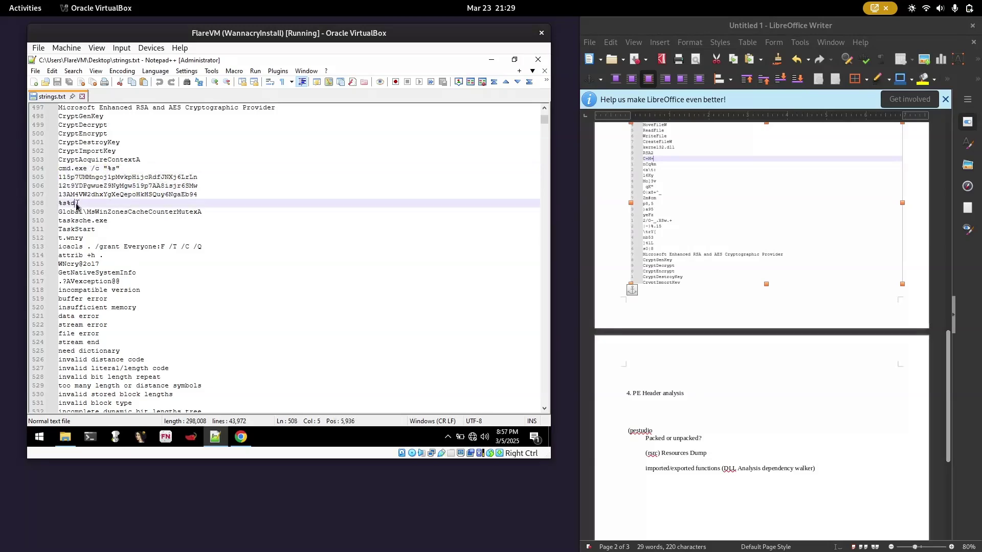
{"action": "left_click", "coordinate": [113, 229]}
{"action": "mouse_move", "coordinate": [113, 236]}
{"action": "left_mouse_down"}
{"action": "mouse_move", "coordinate": [51, 189]}
{"action": "mouse_move", "coordinate": [101, 234]}
{"action": "mouse_move", "coordinate": [102, 221]}
{"action": "left_mouse_up"}
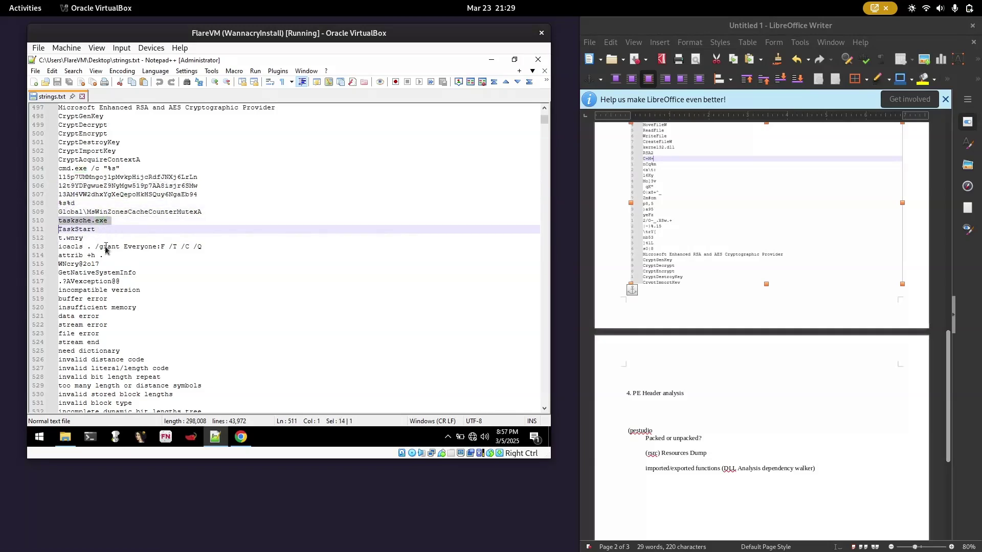
{"action": "left_click", "coordinate": [232, 233]}
{"action": "scroll", "coordinate": [232, 233], "scroll_direction": "up", "scroll_amount": 1}
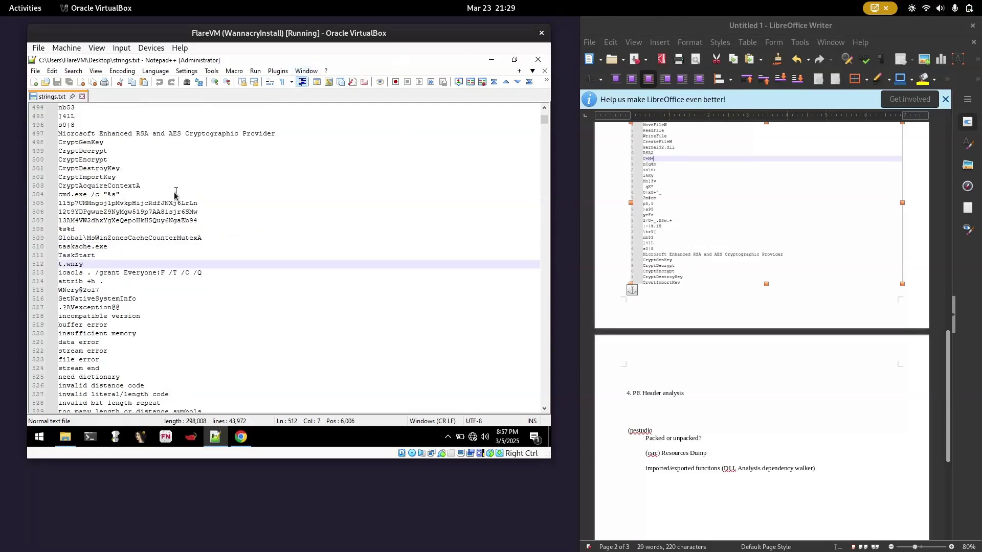
{"action": "scroll", "coordinate": [160, 194], "scroll_direction": "down", "scroll_amount": 1}
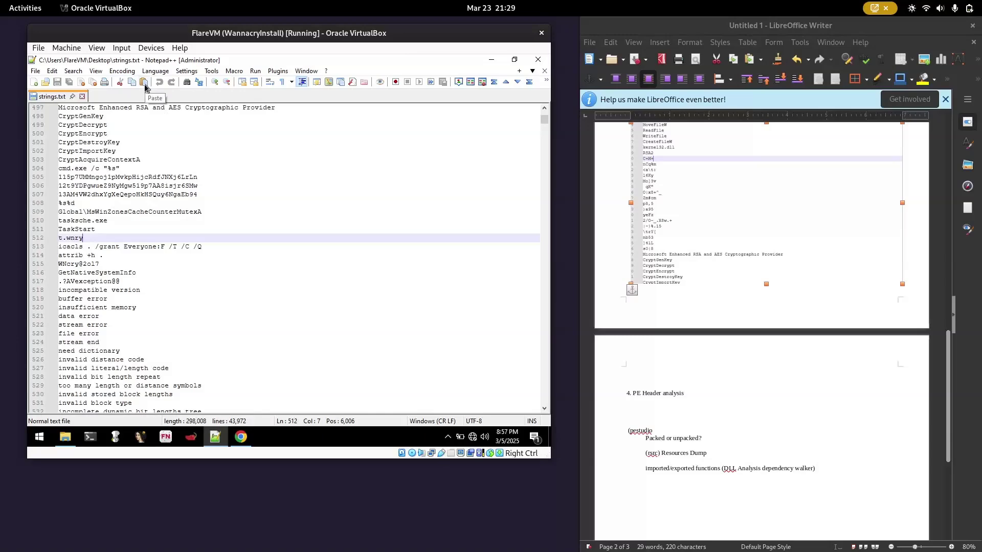
Capture a screenshot of the strings.txt region from about CryptDecrypt down to invalid distance code
{"action": "left_click", "coordinate": [940, 7]}
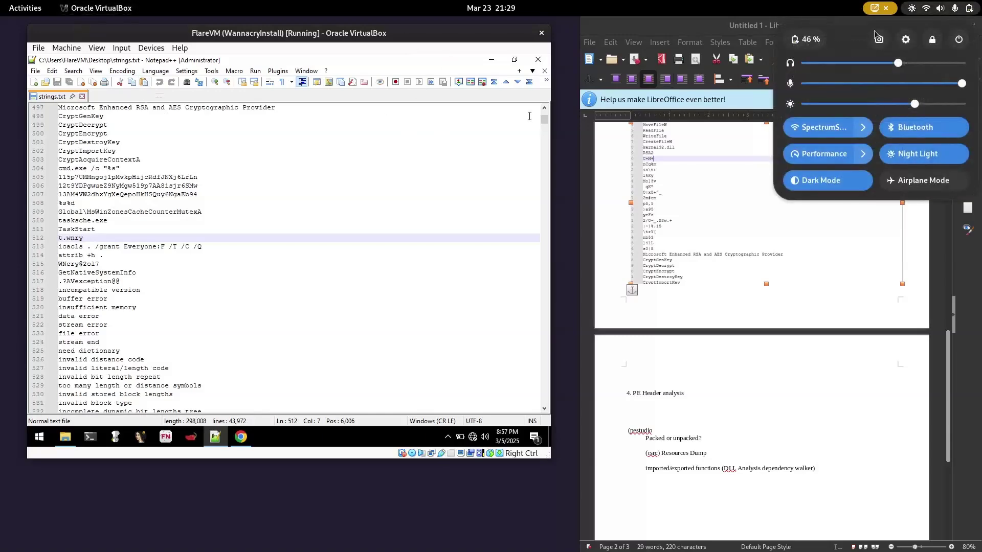
{"action": "left_click", "coordinate": [879, 40]}
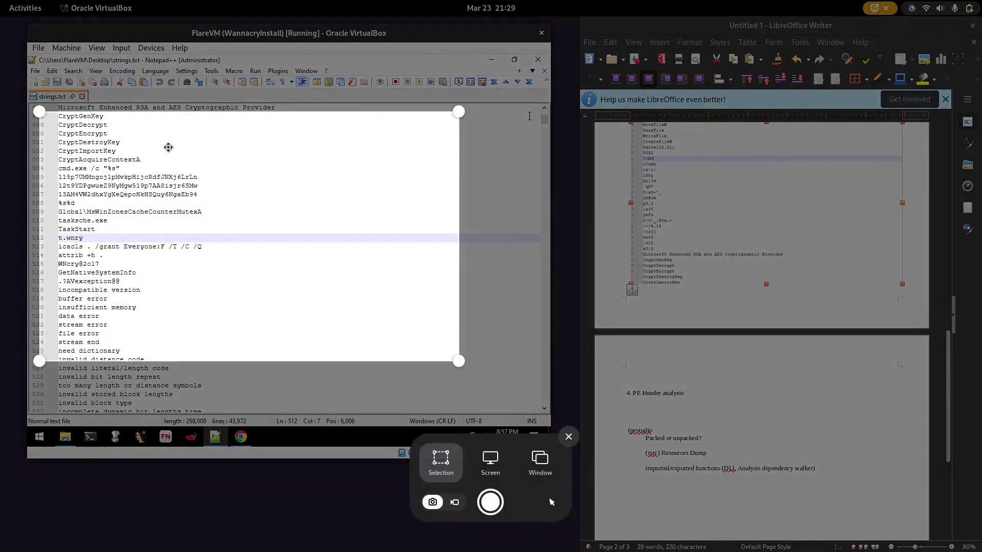
{"action": "left_click_drag", "start_coordinate": [168, 205], "coordinate": [181, 211]}
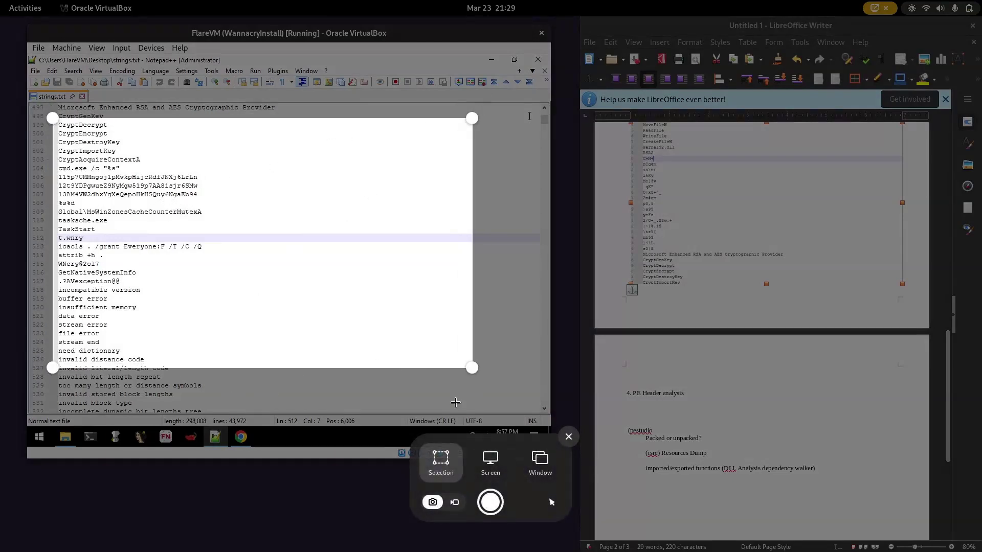
{"action": "left_click", "coordinate": [490, 502]}
Add blank lines above the PE Header analysis heading in the Writer report and paste the strings screenshot there
{"action": "left_click", "coordinate": [697, 369]}
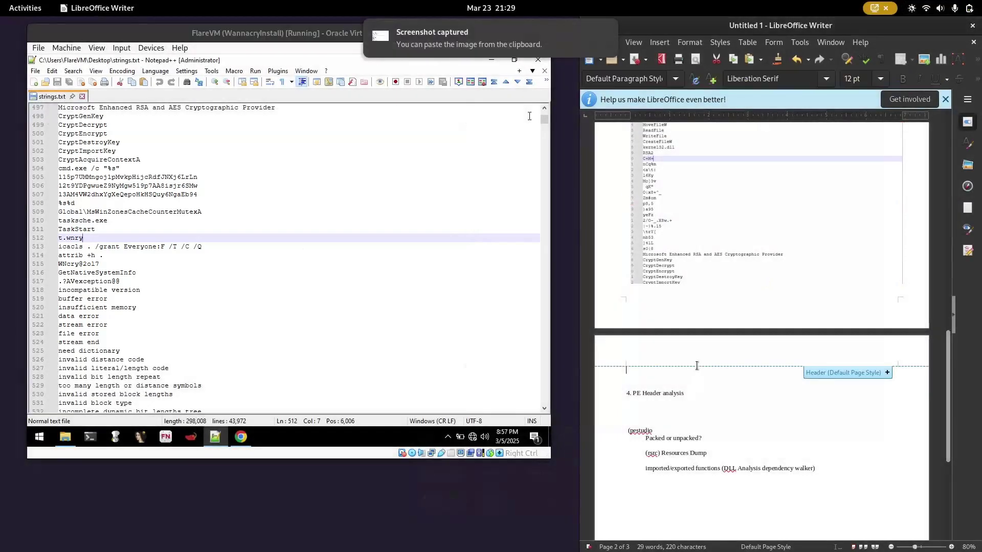
{"action": "key", "text": "Return"}
{"action": "key", "text": "Return"}
{"action": "scroll", "coordinate": [697, 366], "scroll_direction": "up", "scroll_amount": 10}
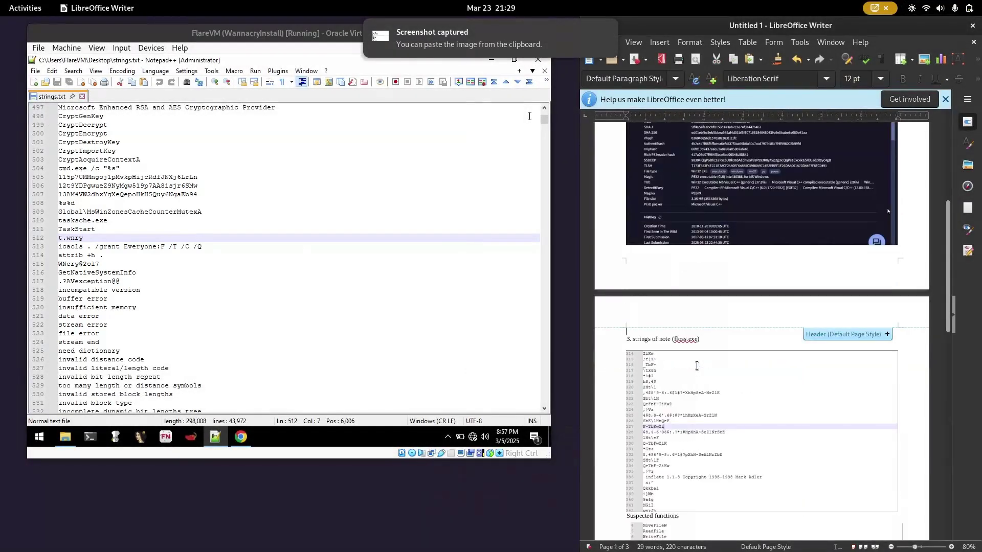
{"action": "scroll", "coordinate": [697, 366], "scroll_direction": "down", "scroll_amount": 15}
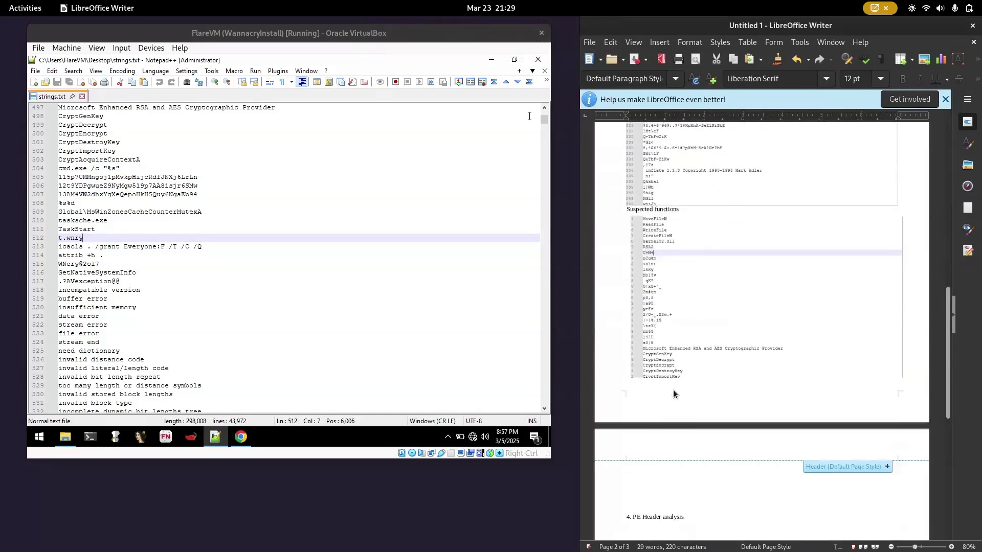
{"action": "scroll", "coordinate": [644, 347], "scroll_direction": "down", "scroll_amount": 2}
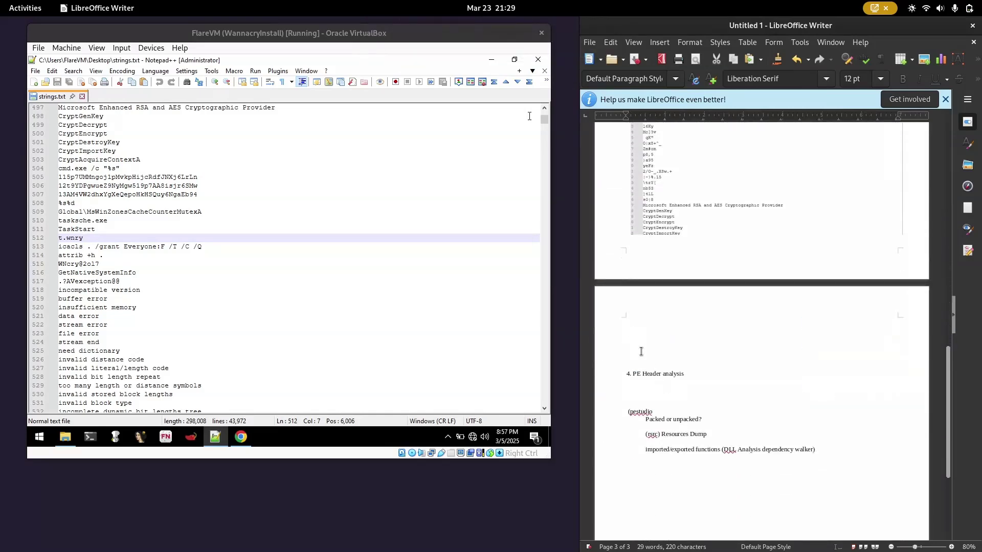
{"action": "key", "text": "super+v"}
{"action": "left_click", "coordinate": [679, 306]}
{"action": "key", "text": "ctrl+v"}
{"action": "scroll", "coordinate": [645, 378], "scroll_direction": "down", "scroll_amount": 5}
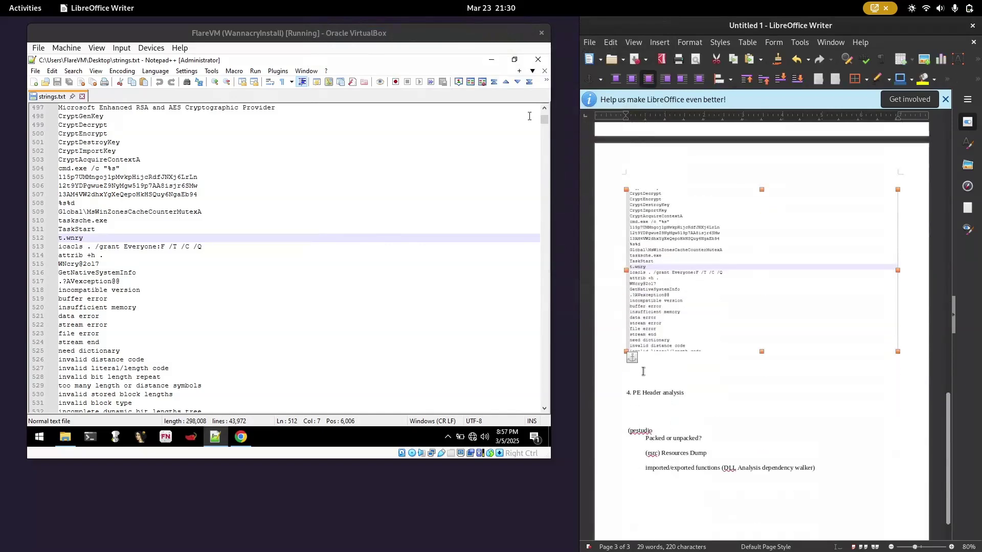
Examine the t.wnry and icacls permission-granting entries on lines 512 and 513 of strings.txt
{"action": "left_click", "coordinate": [646, 379]}
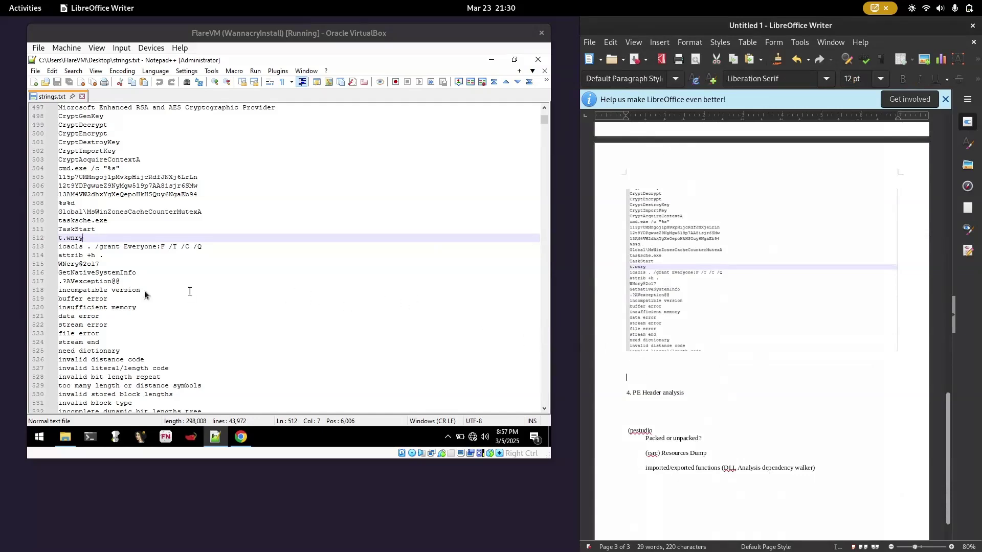
{"action": "scroll", "coordinate": [188, 290], "scroll_direction": "down", "scroll_amount": 3}
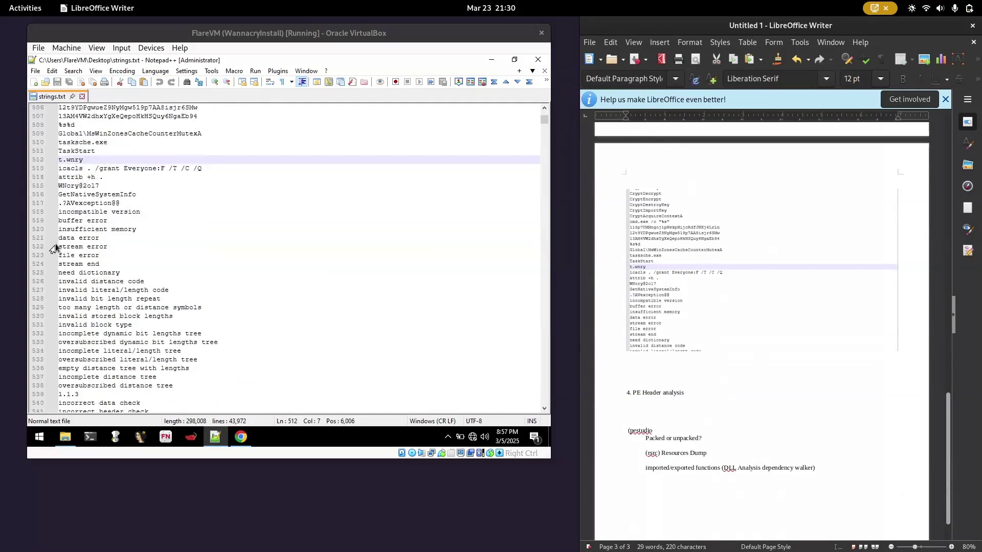
{"action": "triple_click", "coordinate": [73, 160]}
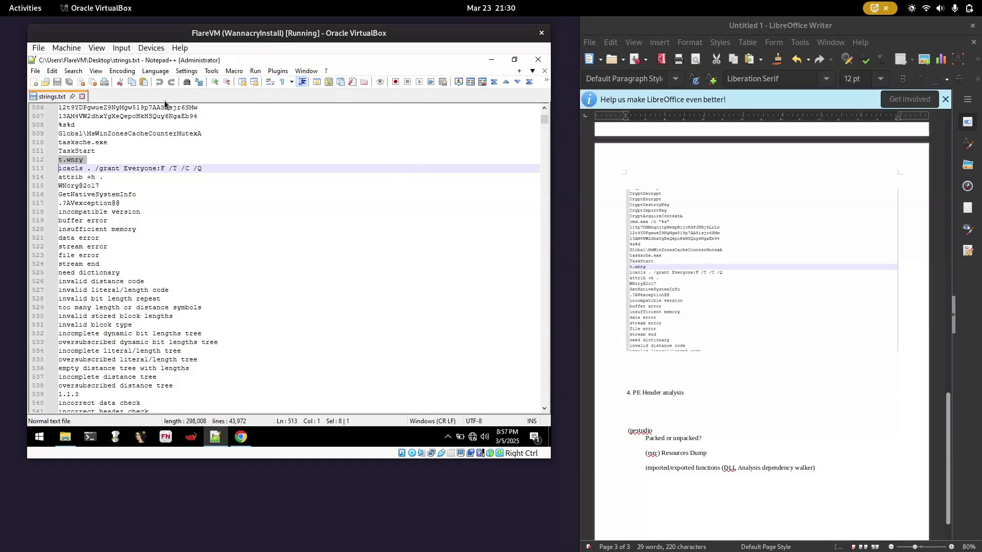
{"action": "left_click", "coordinate": [67, 169]}
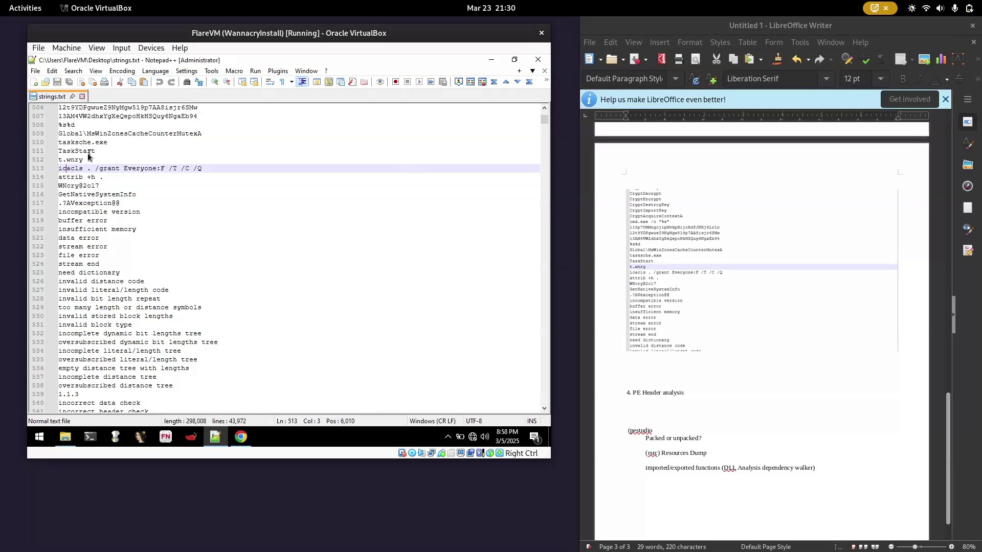
{"action": "double_click", "coordinate": [68, 160]}
{"action": "triple_click", "coordinate": [69, 161]}
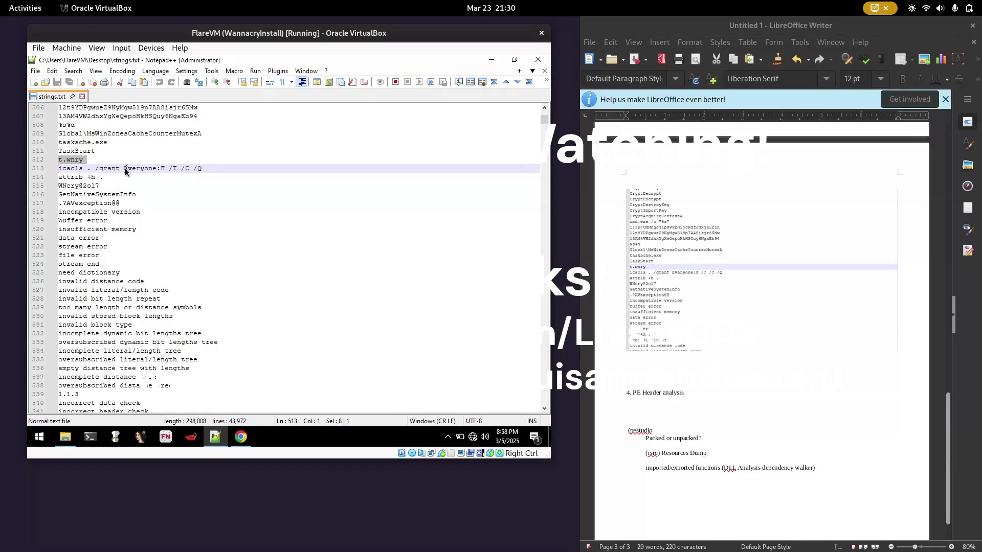
{"action": "left_click_drag", "start_coordinate": [65, 167], "coordinate": [197, 167]}
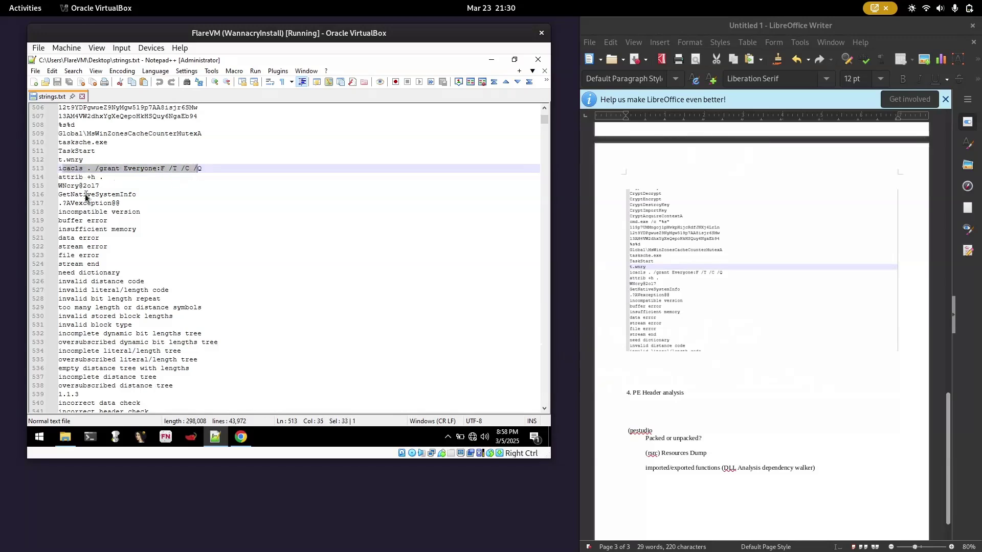
{"action": "scroll", "coordinate": [86, 195], "scroll_direction": "down", "scroll_amount": 3}
{"action": "scroll", "coordinate": [184, 296], "scroll_direction": "up", "scroll_amount": 3}
Copy the block of error strings in strings.txt from "incompatible version" on line 518 through "\..\" on line 547
{"action": "left_click_drag", "start_coordinate": [179, 334], "coordinate": [55, 148]}
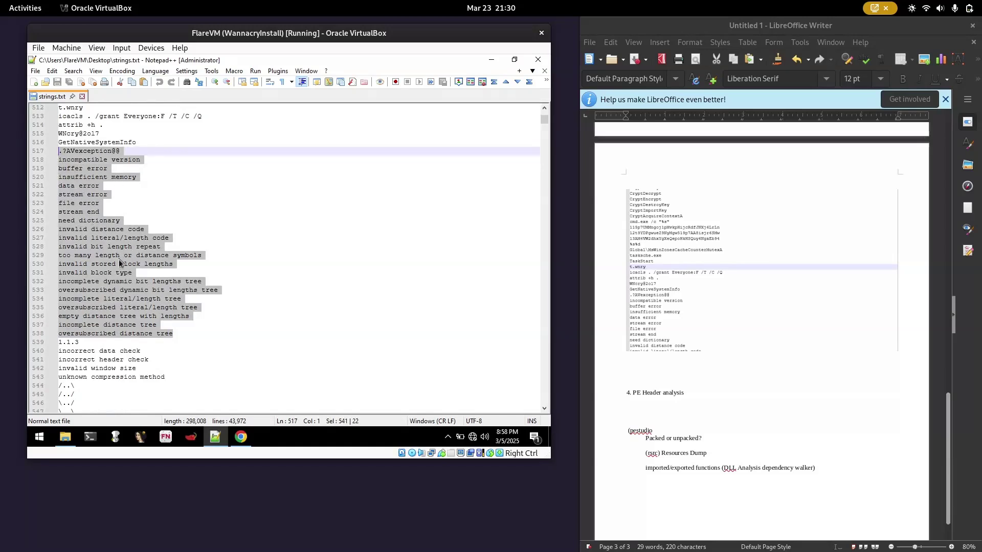
{"action": "left_click", "coordinate": [101, 344]}
{"action": "scroll", "coordinate": [101, 343], "scroll_direction": "down", "scroll_amount": 2}
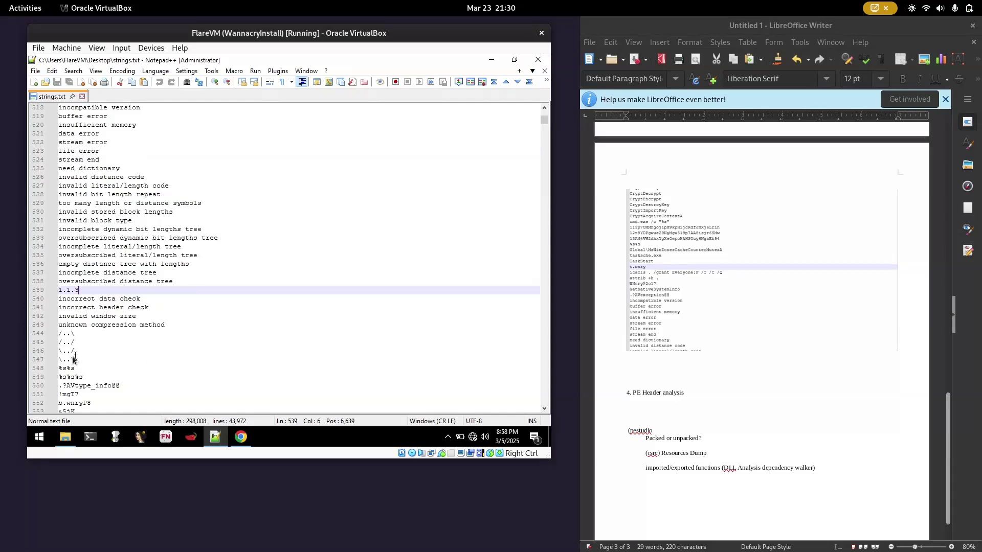
{"action": "left_click", "coordinate": [72, 361]}
{"action": "left_click_drag", "start_coordinate": [70, 363], "coordinate": [59, 360]}
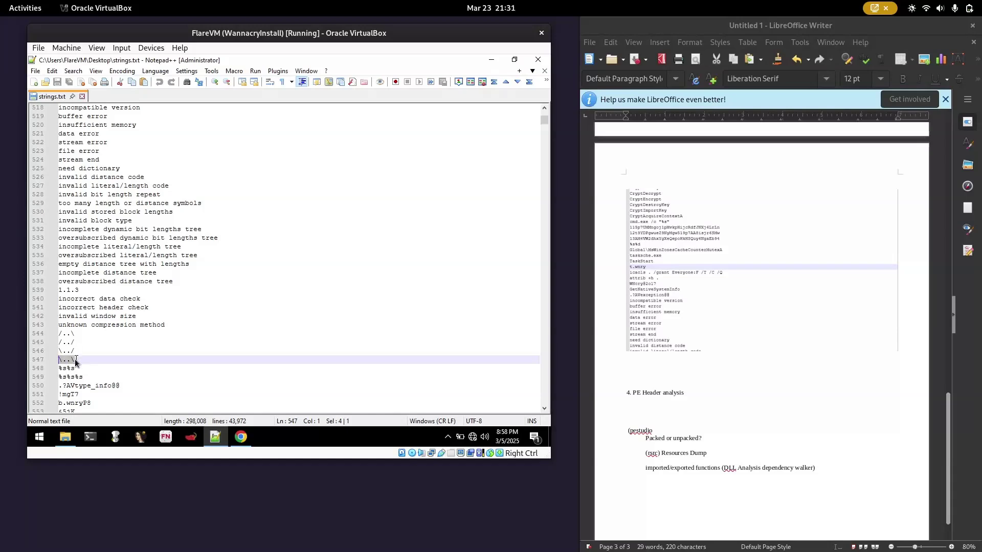
{"action": "left_click_drag", "start_coordinate": [76, 360], "coordinate": [58, 151]}
{"action": "right_click", "coordinate": [66, 162]}
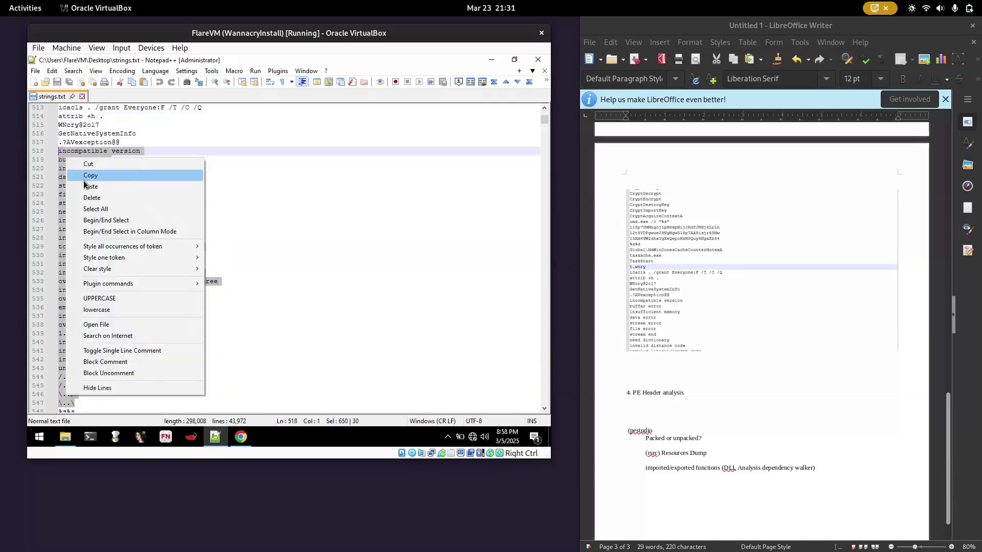
{"action": "left_click", "coordinate": [87, 175]}
Create a new text document named ErrorStrings on the virtual machine's desktop
{"action": "left_click_drag", "start_coordinate": [426, 70], "coordinate": [333, 81]}
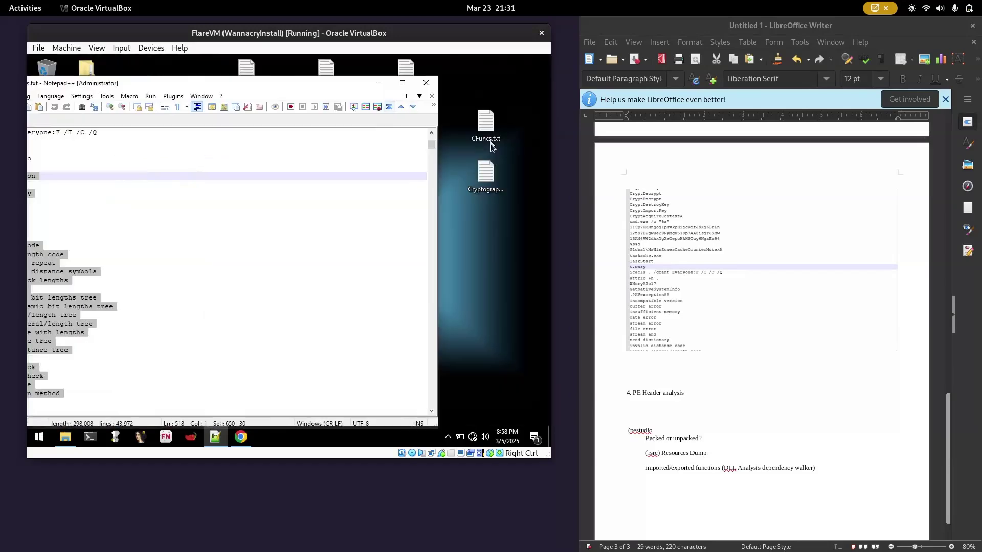
{"action": "right_click", "coordinate": [471, 222]}
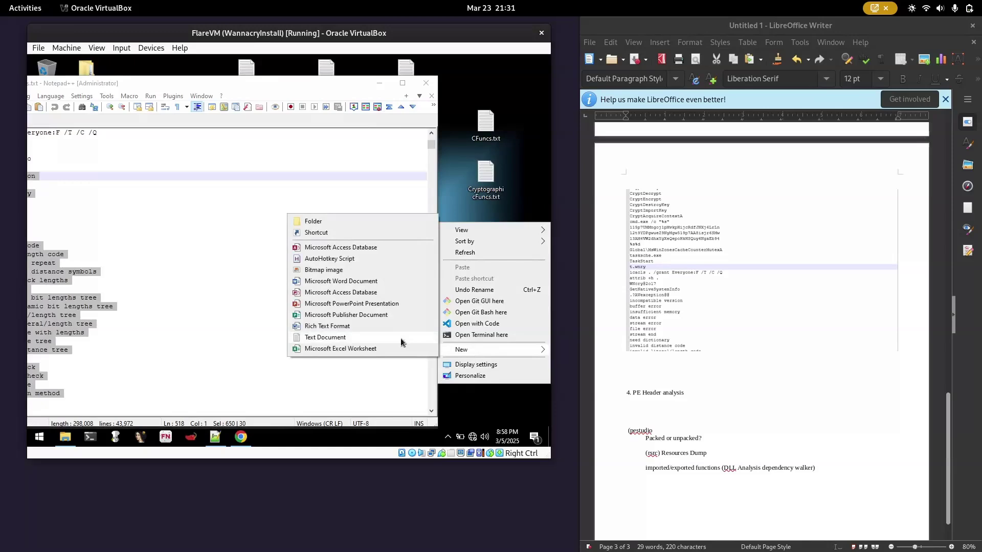
{"action": "left_click", "coordinate": [325, 337]}
{"action": "type", "text": "ErrorStrings"}
{"action": "key", "text": "Return"}
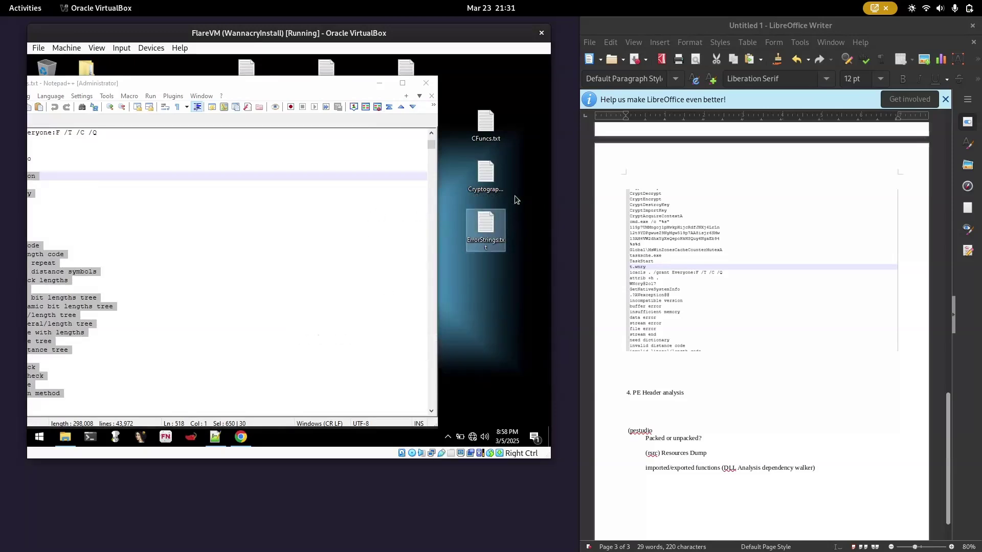
Paste the copied error strings into ErrorStrings.txt, save and close it, and restore strings.txt to full size
{"action": "double_click", "coordinate": [474, 223]}
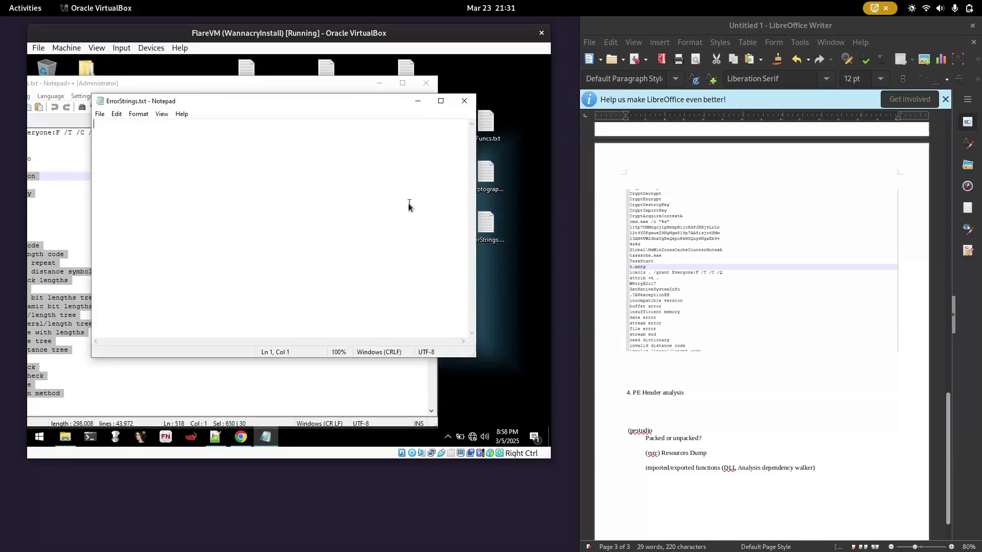
{"action": "key", "text": "ctrl+v"}
{"action": "scroll", "coordinate": [256, 204], "scroll_direction": "up", "scroll_amount": 3}
{"action": "left_click", "coordinate": [99, 114]}
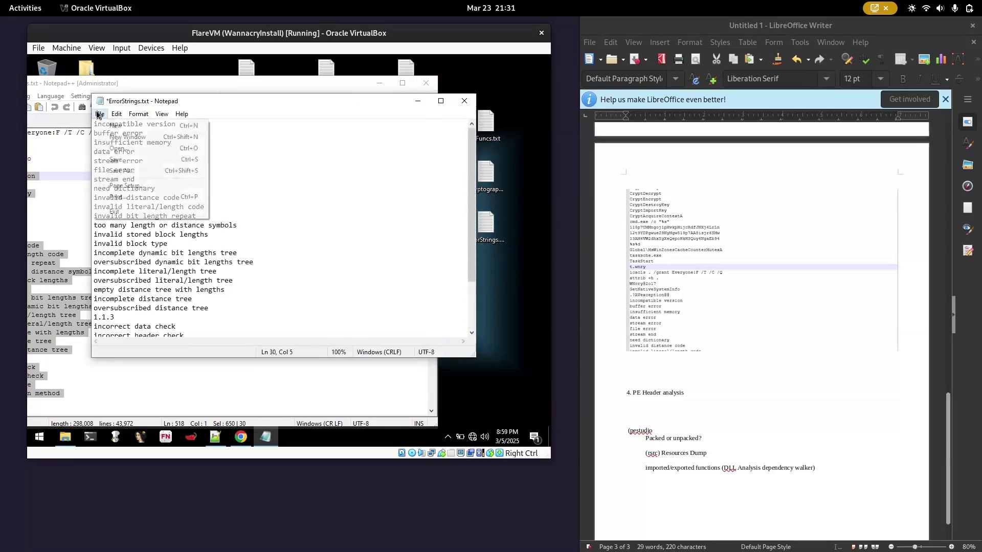
{"action": "left_click", "coordinate": [115, 158]}
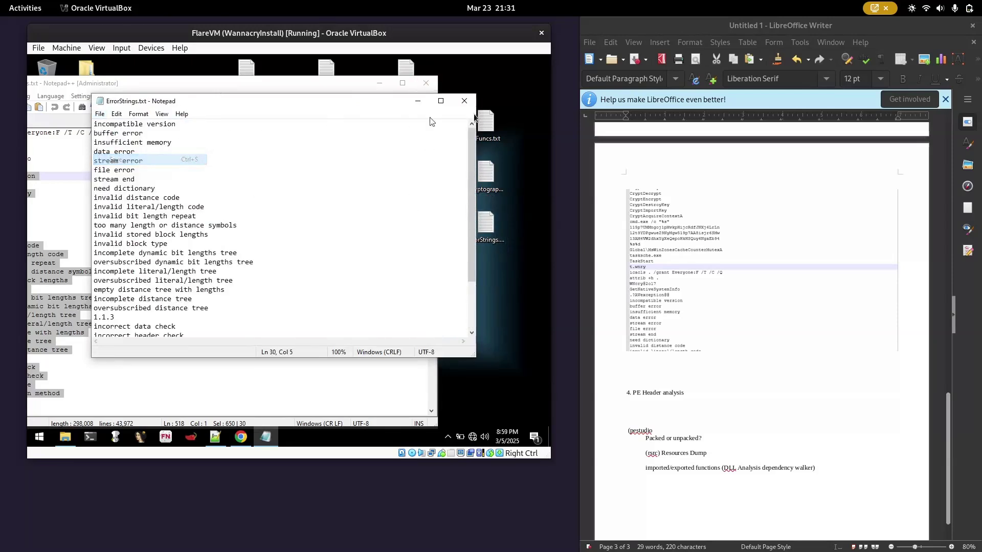
{"action": "left_click", "coordinate": [464, 100]}
{"action": "left_click", "coordinate": [401, 84]}
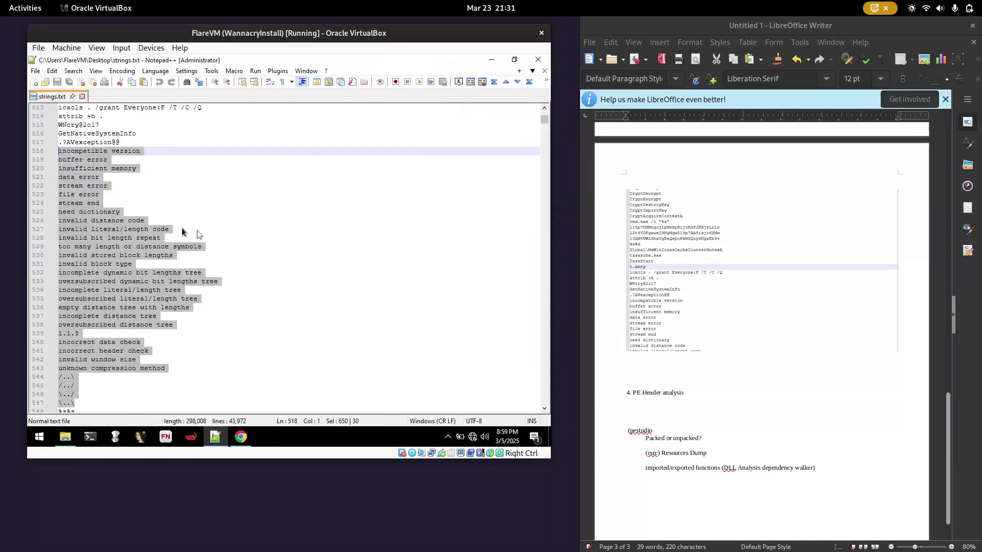
Scan the strings after the error messages, from line 548 onward, for readable entries
{"action": "scroll", "coordinate": [116, 242], "scroll_direction": "down", "scroll_amount": 5}
{"action": "scroll", "coordinate": [116, 241], "scroll_direction": "down", "scroll_amount": 5}
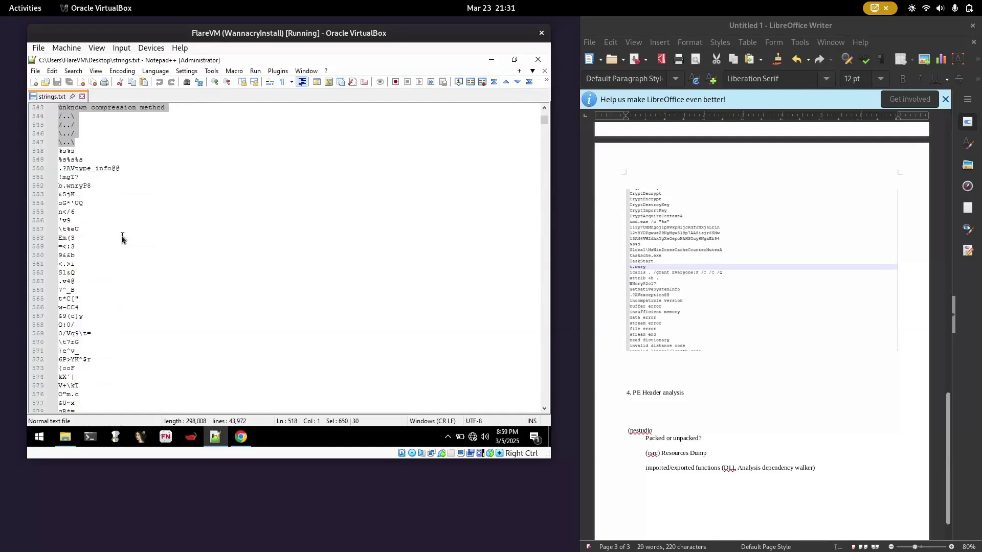
{"action": "left_click_drag", "start_coordinate": [94, 162], "coordinate": [59, 151]}
{"action": "scroll", "coordinate": [133, 253], "scroll_direction": "down", "scroll_amount": 20}
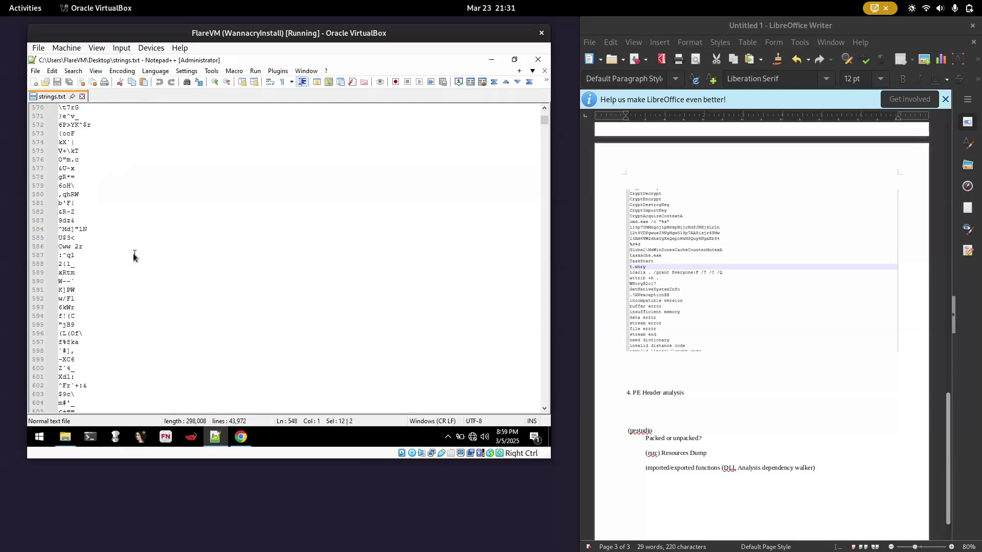
{"action": "scroll", "coordinate": [133, 254], "scroll_direction": "down", "scroll_amount": 20}
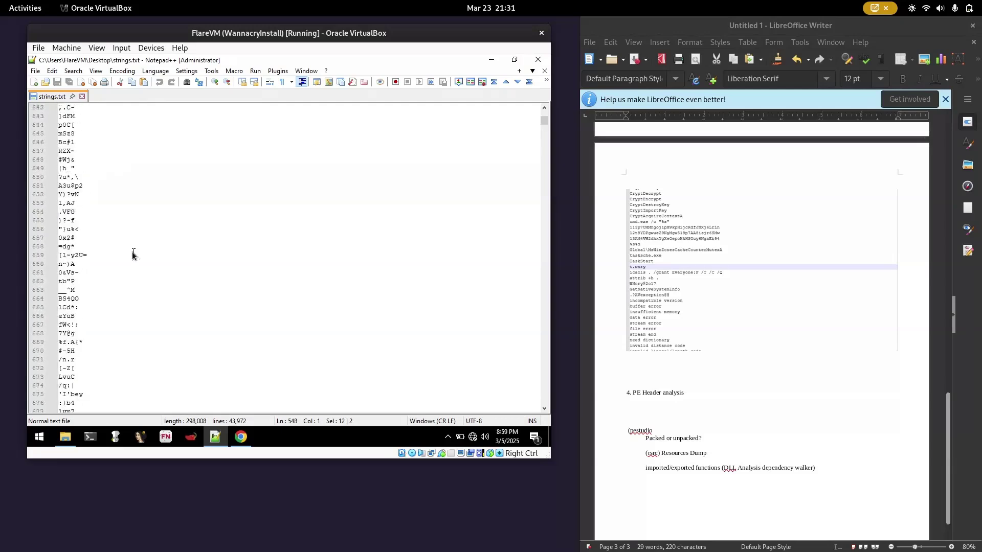
{"action": "scroll", "coordinate": [134, 251], "scroll_direction": "down", "scroll_amount": 14}
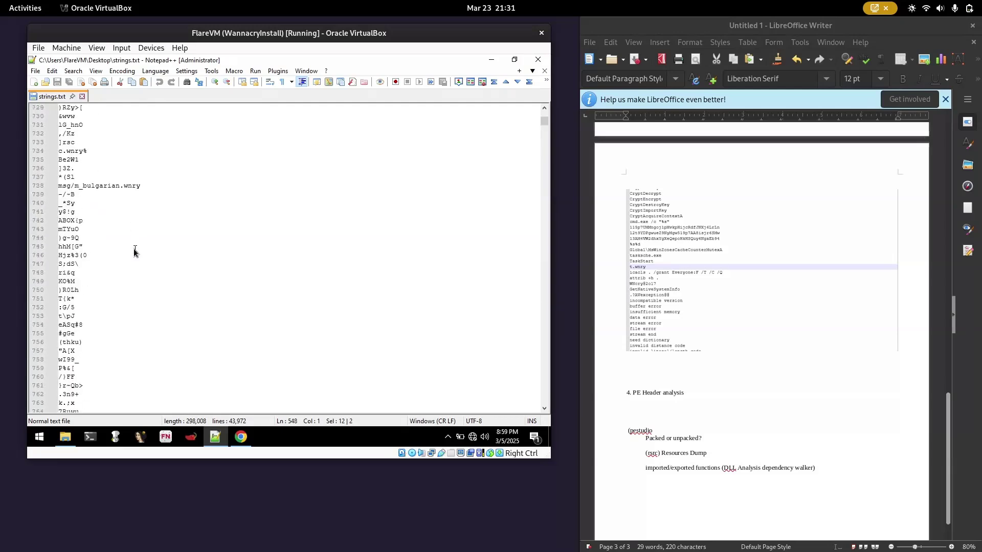
Compare the c.wnry and msg/m_bulgarian.wnry entries on lines 734 and 738, and check the strings that follow
{"action": "left_click", "coordinate": [113, 187]}
{"action": "triple_click", "coordinate": [113, 187]}
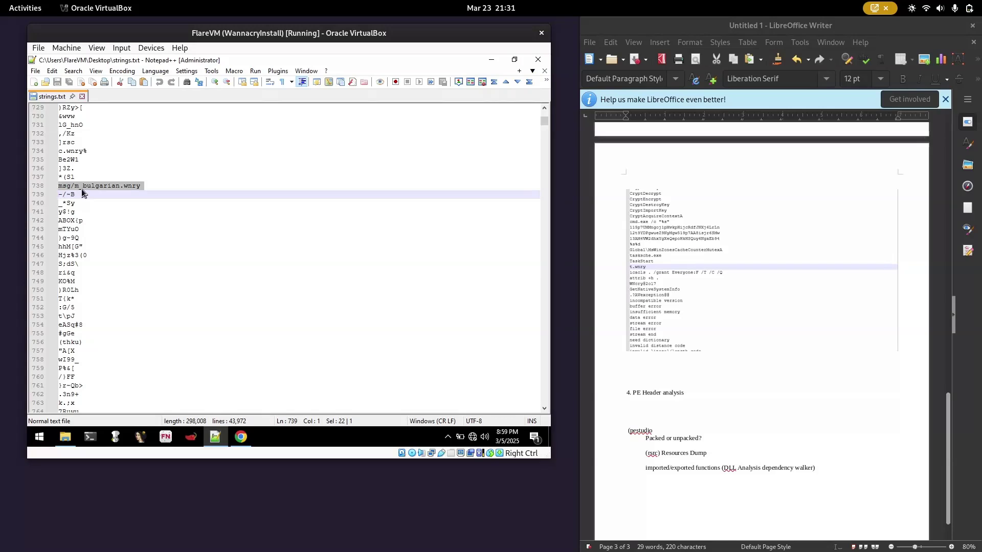
{"action": "left_click", "coordinate": [141, 187]}
{"action": "left_click_drag", "start_coordinate": [141, 186], "coordinate": [124, 187]}
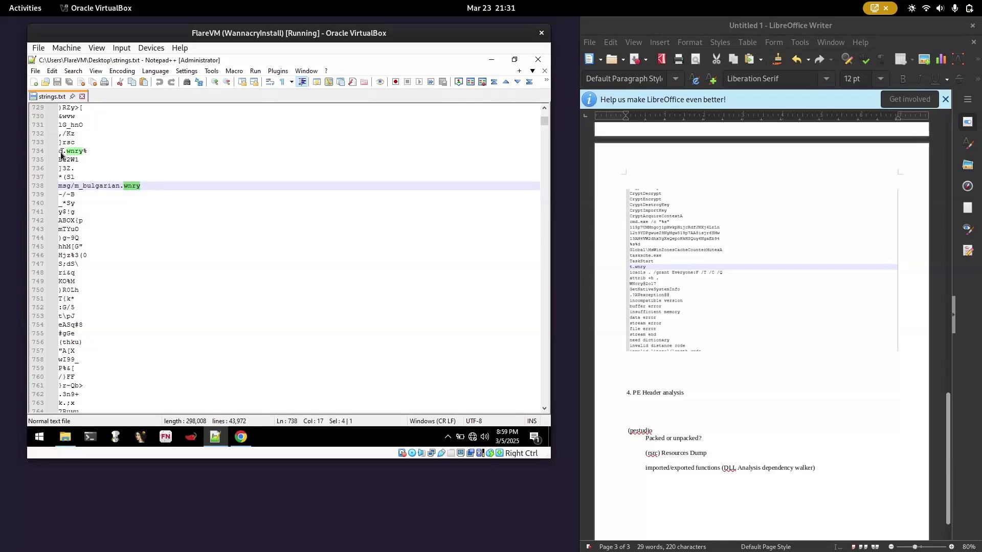
{"action": "left_click_drag", "start_coordinate": [58, 152], "coordinate": [85, 152]}
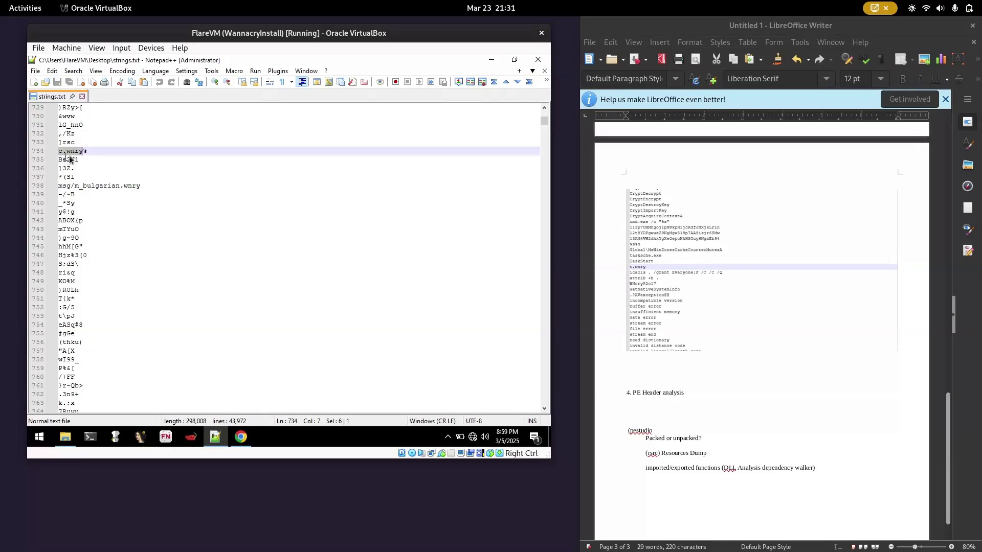
{"action": "left_click_drag", "start_coordinate": [140, 187], "coordinate": [85, 192]}
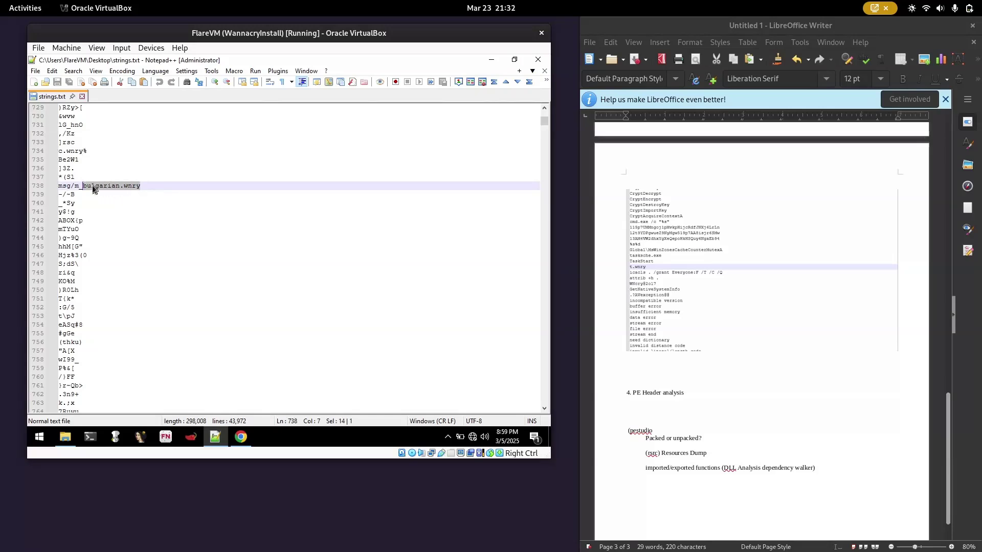
{"action": "double_click", "coordinate": [75, 151]}
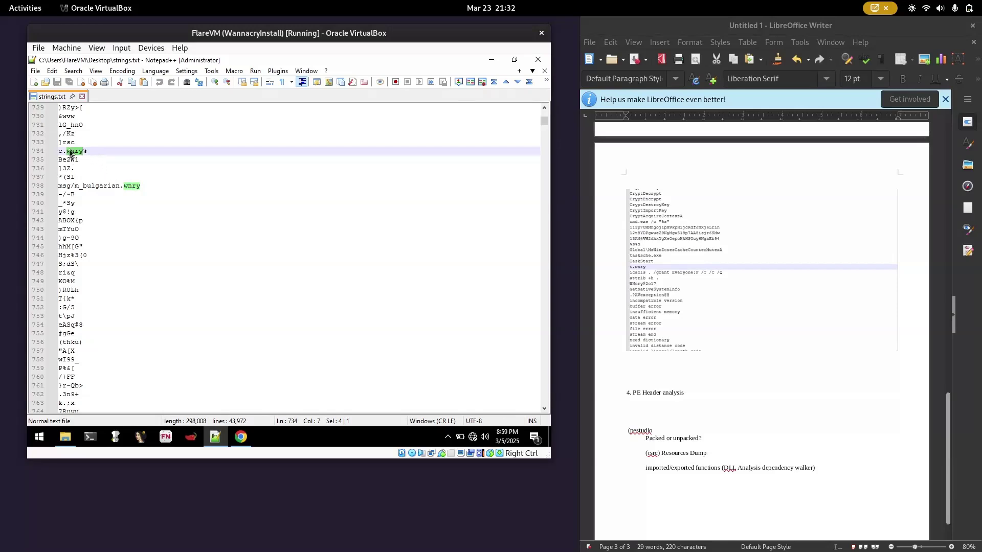
{"action": "left_click_drag", "start_coordinate": [59, 151], "coordinate": [92, 150]}
{"action": "left_click_drag", "start_coordinate": [137, 187], "coordinate": [83, 187]}
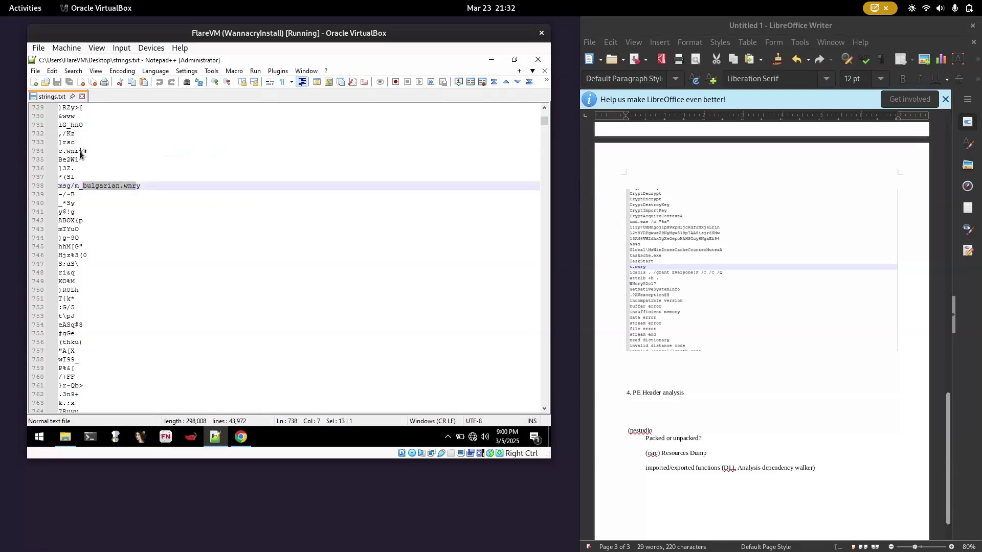
{"action": "left_click_drag", "start_coordinate": [80, 151], "coordinate": [55, 154]}
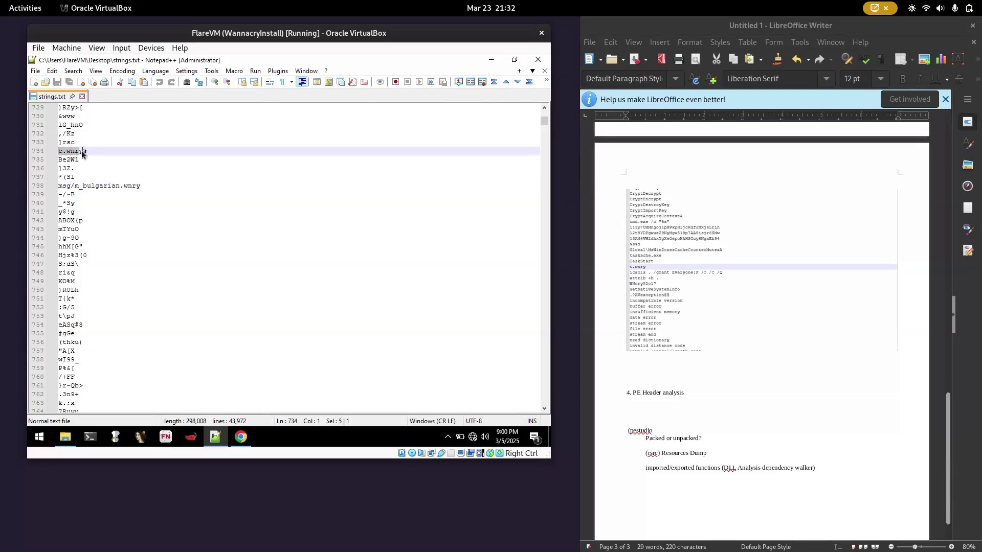
{"action": "scroll", "coordinate": [101, 177], "scroll_direction": "down", "scroll_amount": 2}
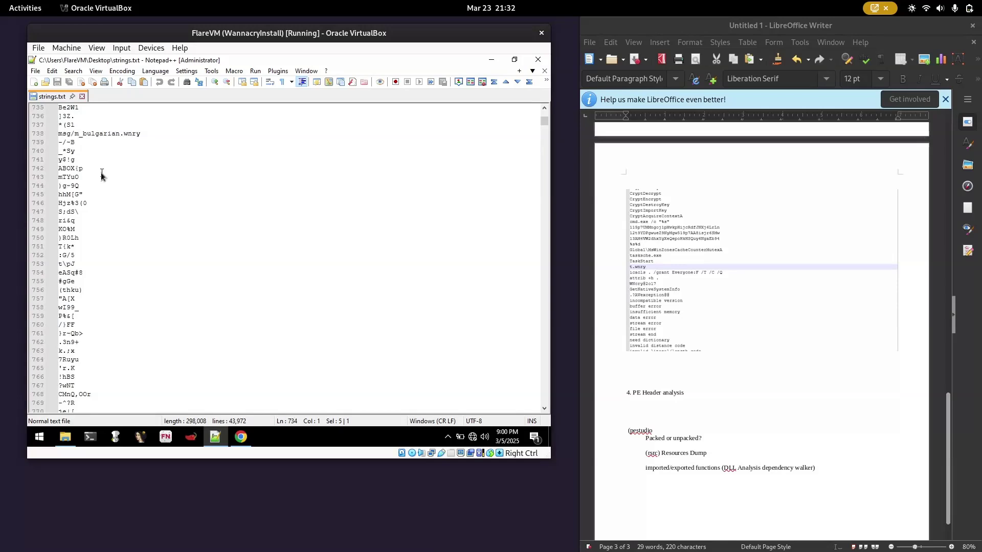
{"action": "scroll", "coordinate": [101, 177], "scroll_direction": "down", "scroll_amount": 8}
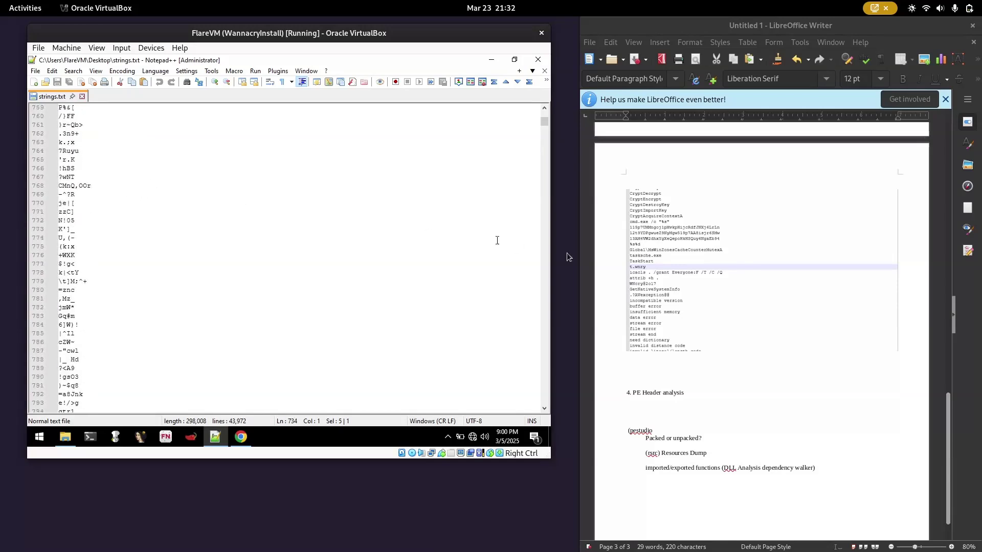
Add the note 'look at .wnry files (potential language/text file formats"' above the "4. PE Header analysis" heading in the report
{"action": "left_click", "coordinate": [673, 373]}
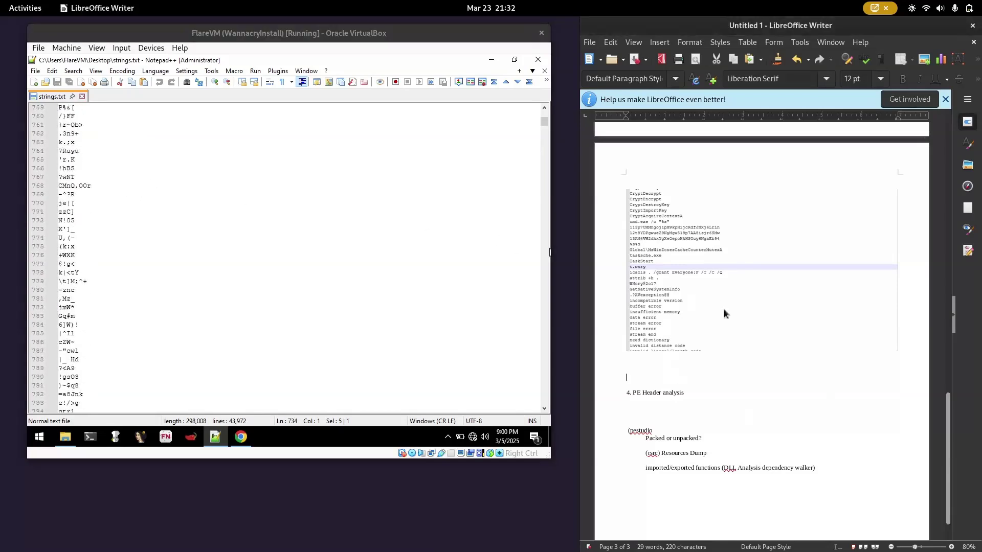
{"action": "type", "text": "look at .wnry files (potential language/text f"}
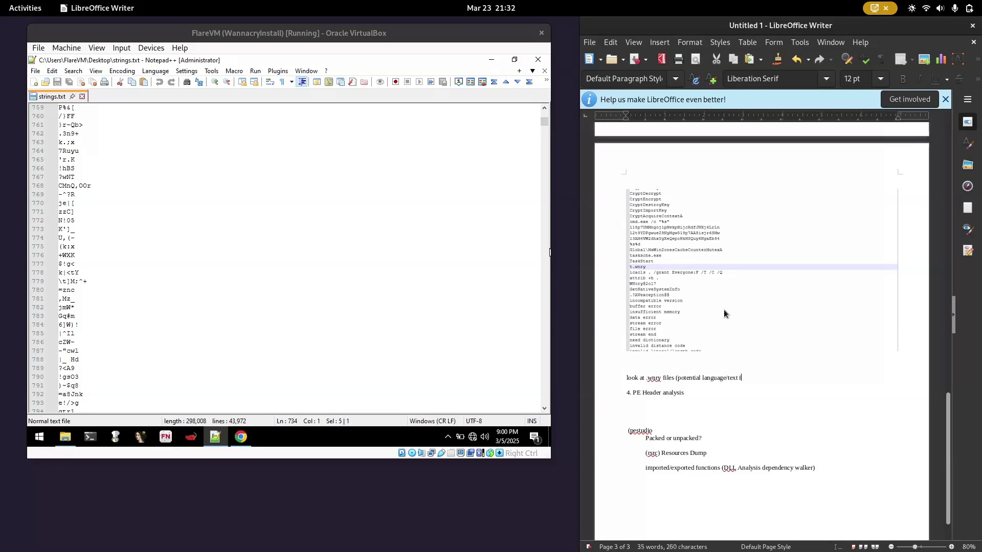
{"action": "type", "text": "ile formats)"}
Scan the strings from line 759 onward for further msg/ language entries with the .wnry extension
{"action": "scroll", "coordinate": [154, 281], "scroll_direction": "down", "scroll_amount": 14}
{"action": "scroll", "coordinate": [154, 279], "scroll_direction": "down", "scroll_amount": 14}
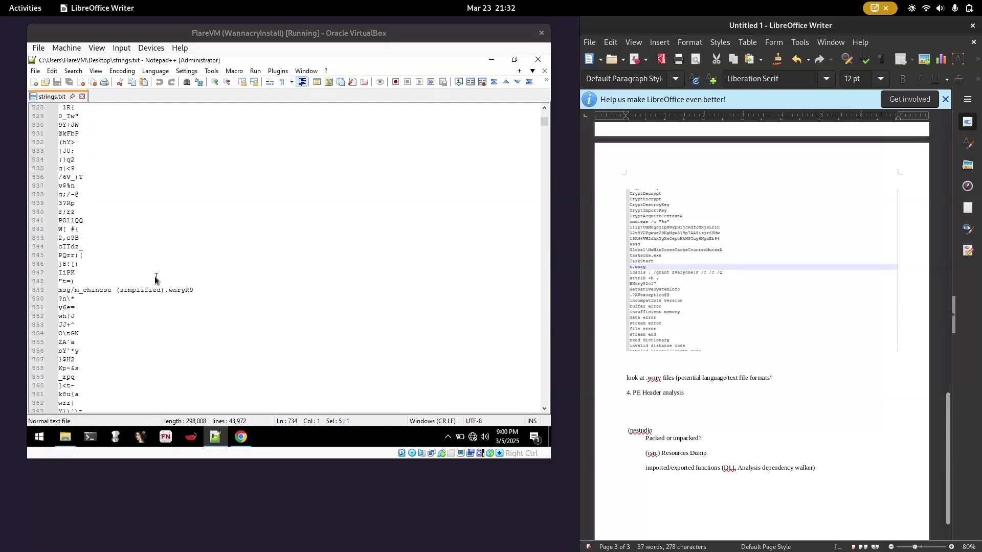
{"action": "triple_click", "coordinate": [94, 159]}
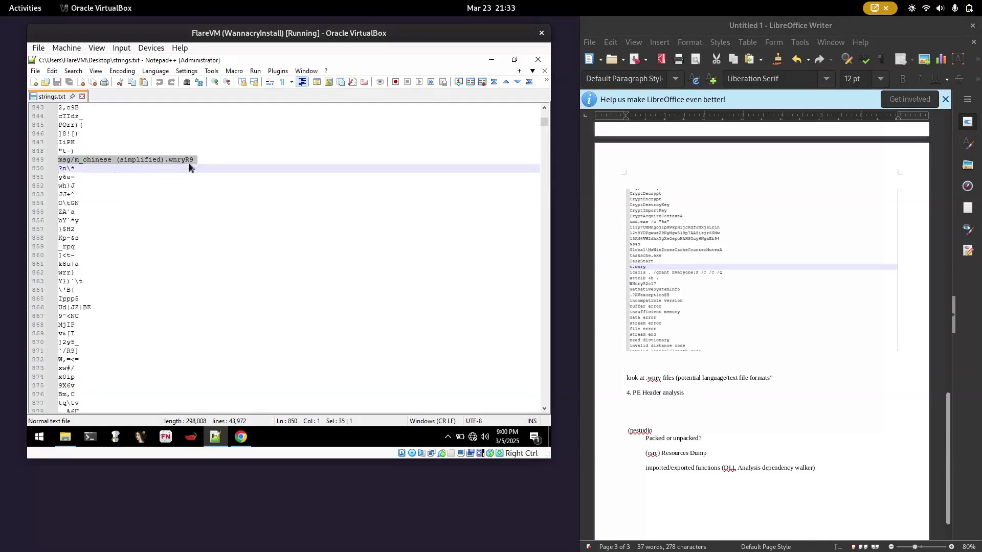
{"action": "scroll", "coordinate": [109, 209], "scroll_direction": "down", "scroll_amount": 12}
{"action": "scroll", "coordinate": [109, 209], "scroll_direction": "down", "scroll_amount": 20}
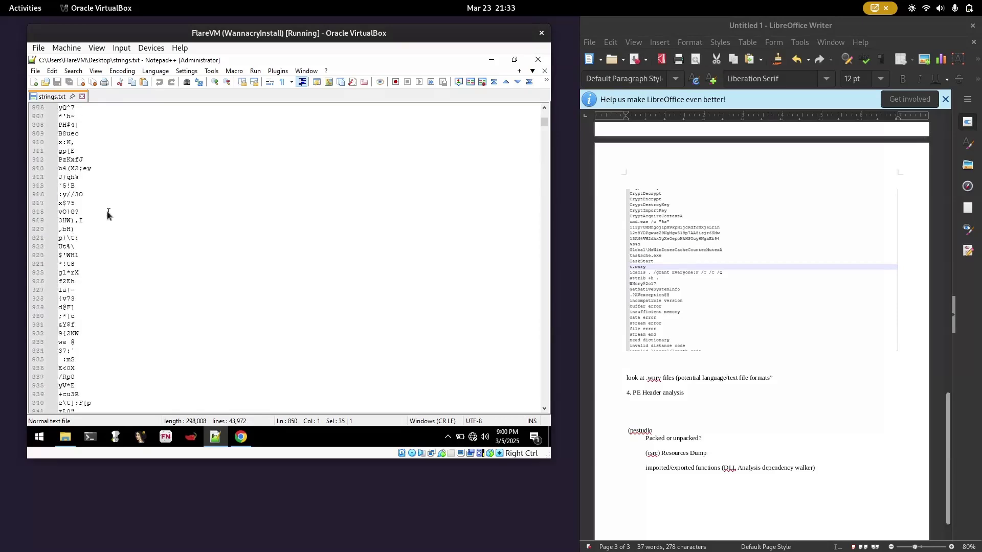
{"action": "scroll", "coordinate": [112, 204], "scroll_direction": "down", "scroll_amount": 12}
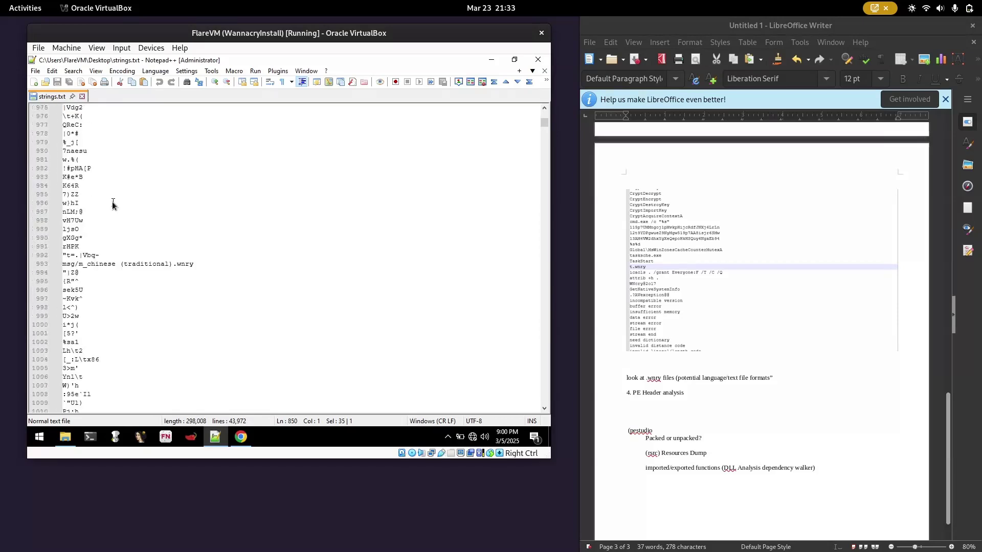
{"action": "left_click", "coordinate": [112, 135]}
{"action": "scroll", "coordinate": [118, 285], "scroll_direction": "down", "scroll_amount": 15}
{"action": "scroll", "coordinate": [119, 288], "scroll_direction": "down", "scroll_amount": 20}
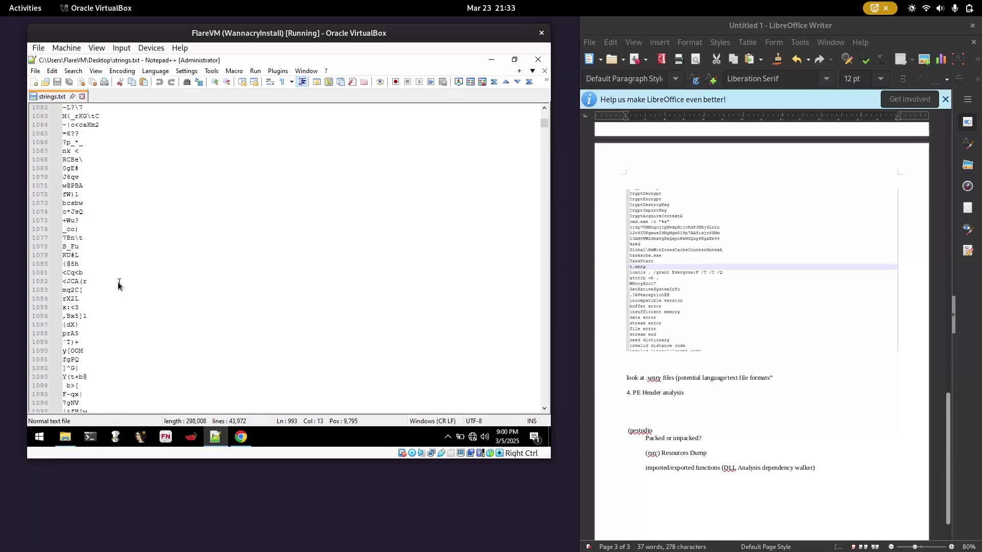
{"action": "scroll", "coordinate": [123, 268], "scroll_direction": "down", "scroll_amount": 17}
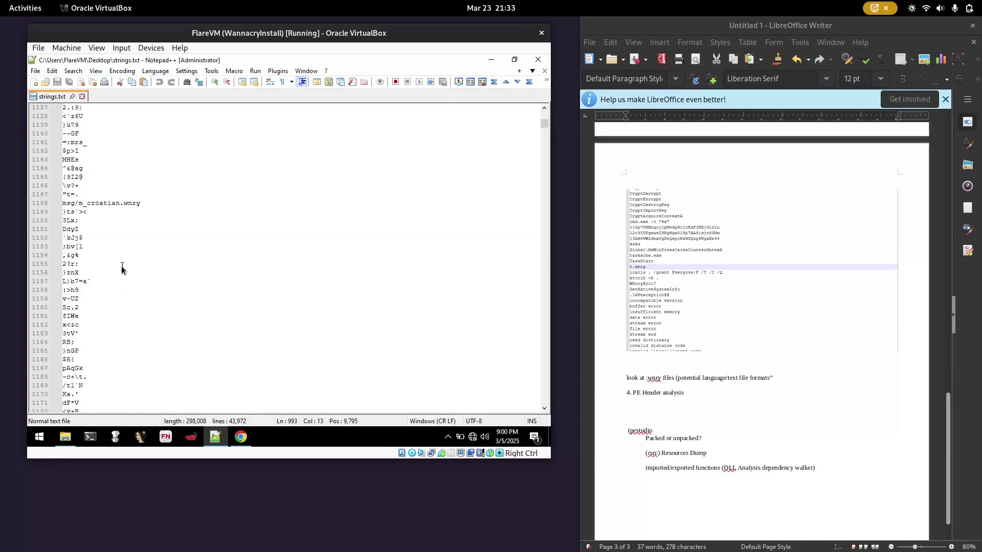
{"action": "scroll", "coordinate": [93, 240], "scroll_direction": "down", "scroll_amount": 9}
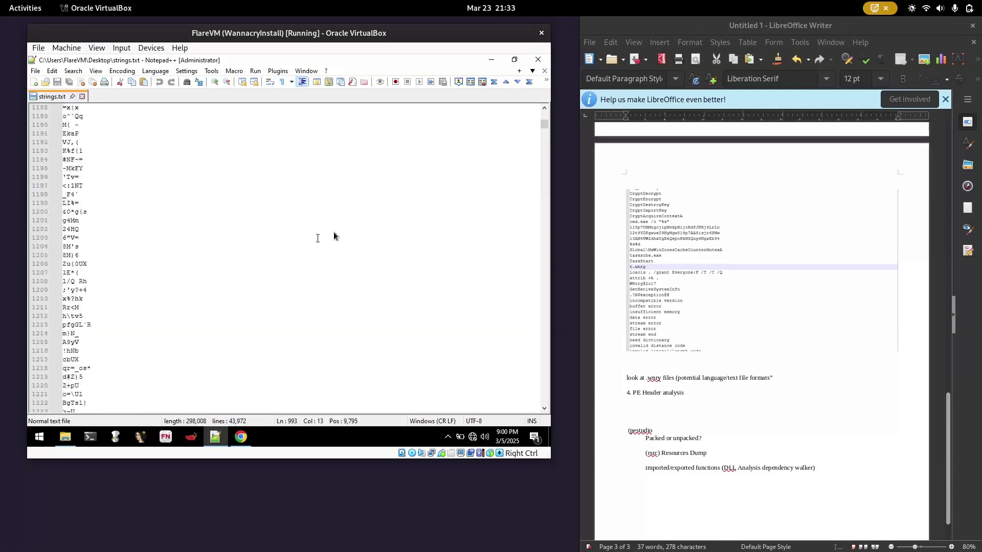
Copy the language entries from msg/m_bulgarian.wnry through msg/m_vietnamese.wnry near the end of strings.txt, and move the window aside to expose the desktop
{"action": "left_click_drag", "start_coordinate": [545, 123], "coordinate": [514, 397]}
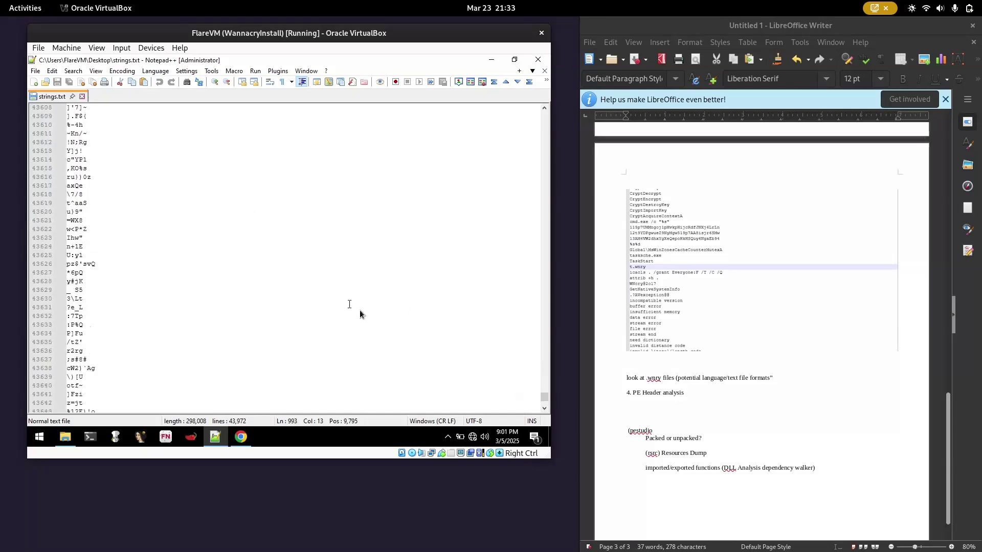
{"action": "scroll", "coordinate": [486, 357], "scroll_direction": "down", "scroll_amount": 16}
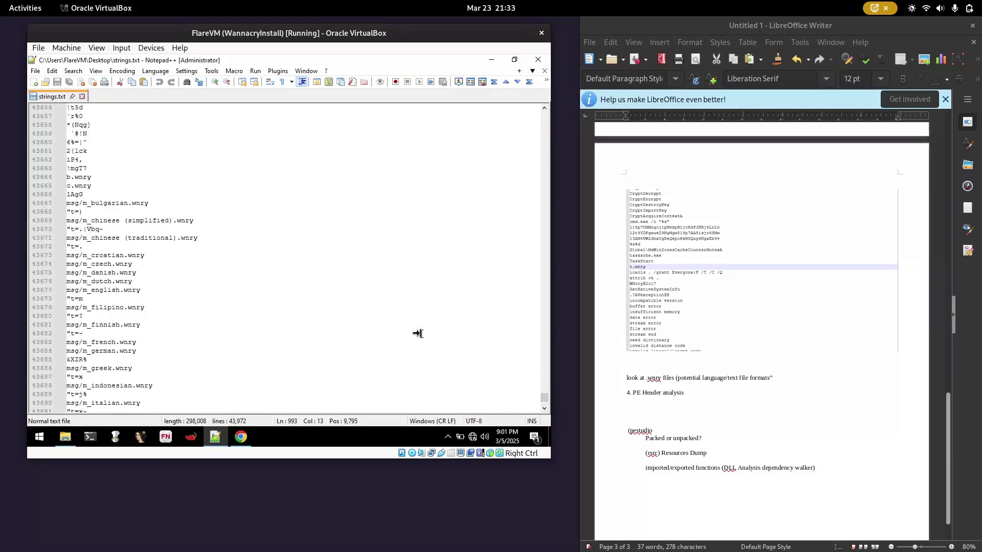
{"action": "left_click_drag", "start_coordinate": [67, 205], "coordinate": [147, 255]}
{"action": "right_click", "coordinate": [148, 253]}
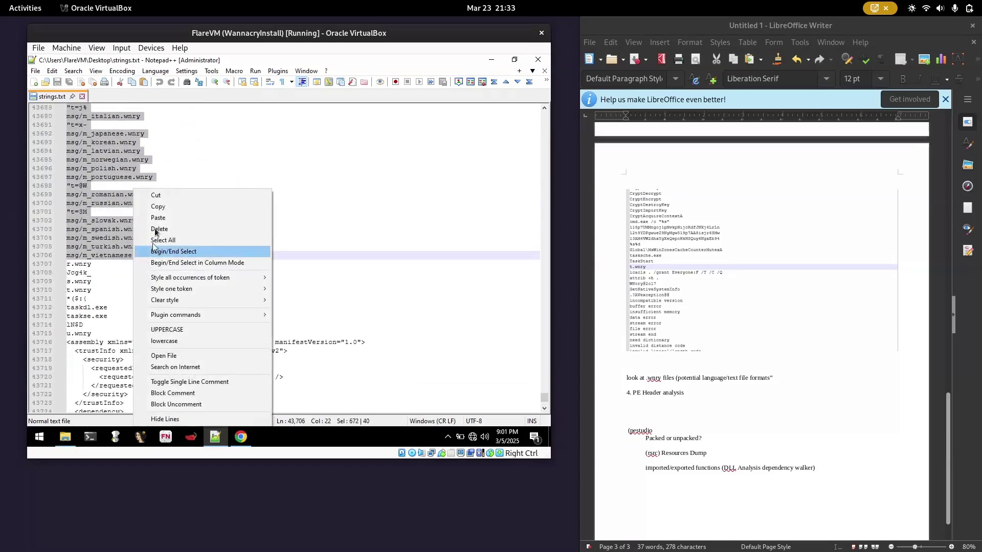
{"action": "left_click", "coordinate": [162, 205]}
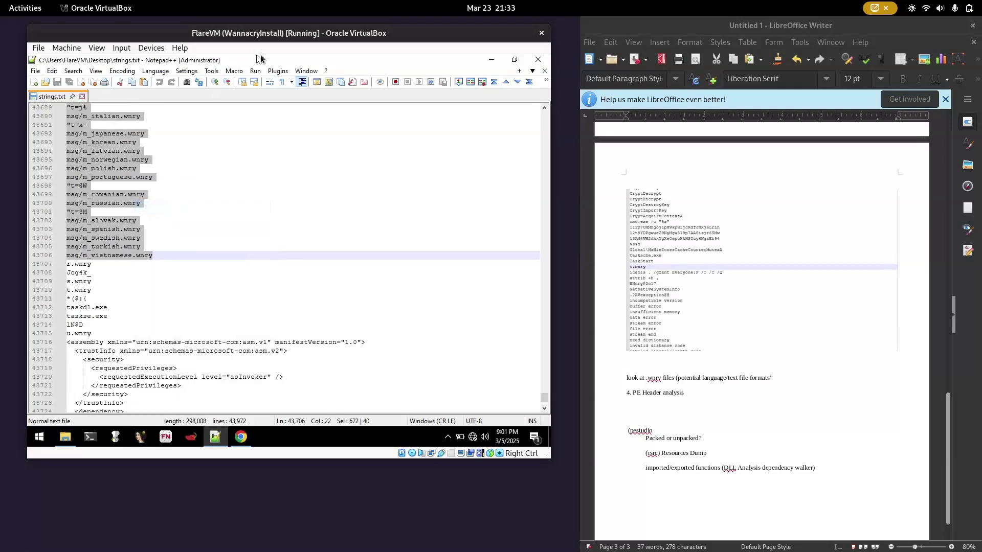
{"action": "left_click_drag", "start_coordinate": [259, 62], "coordinate": [194, 73]}
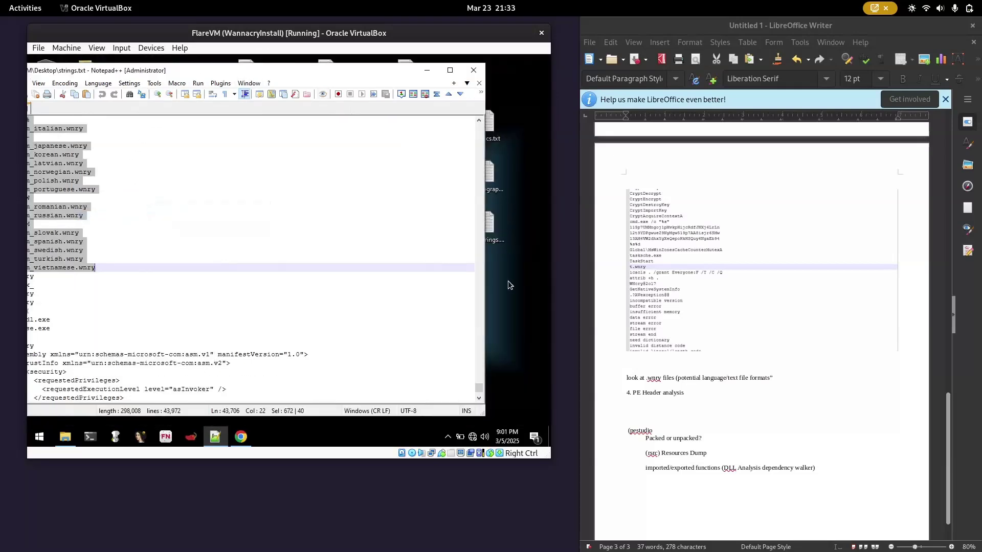
{"action": "right_click", "coordinate": [508, 283]}
{"action": "mouse_move", "coordinate": [483, 250]}
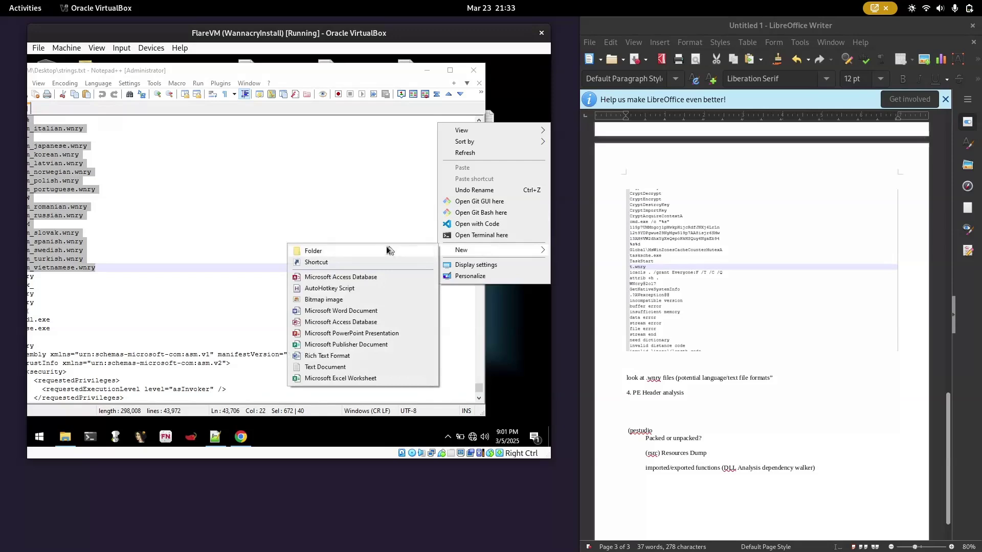
{"action": "left_click", "coordinate": [394, 250]}
{"action": "key", "text": "Return"}
{"action": "right_click", "coordinate": [524, 273]}
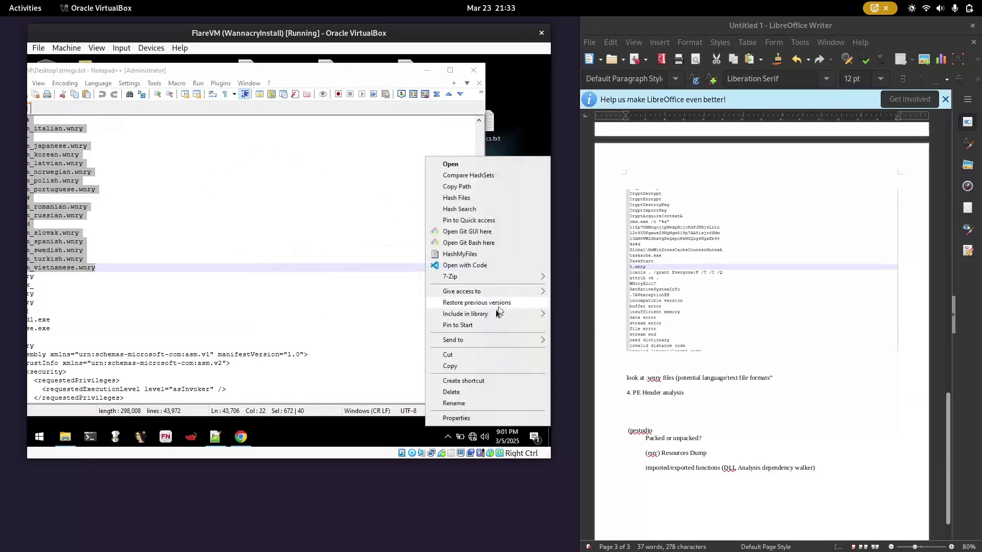
{"action": "left_click", "coordinate": [468, 392]}
Create a text document named languagepacks on the desktop and paste the copied .wnry language entries into it
{"action": "right_click", "coordinate": [525, 272]}
{"action": "mouse_move", "coordinate": [510, 235]}
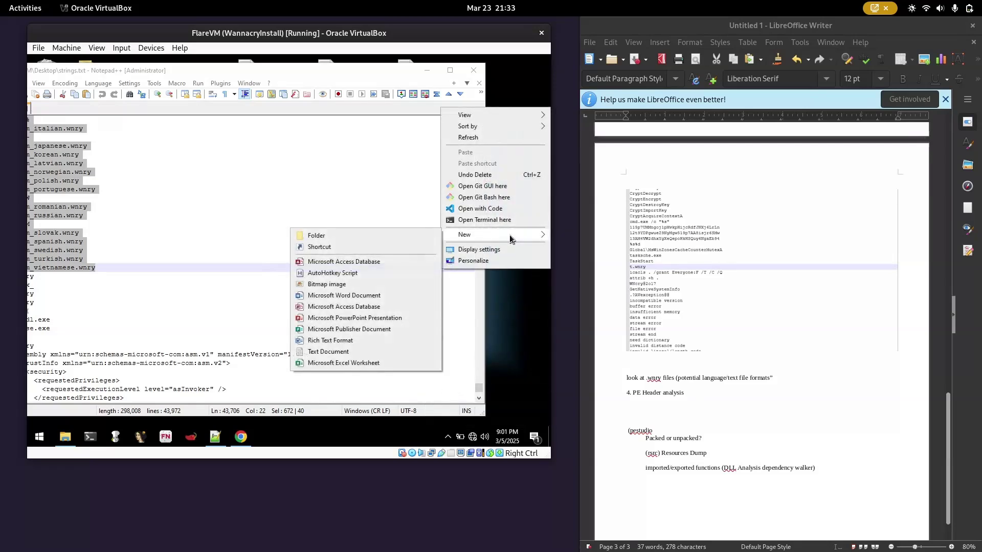
{"action": "left_click", "coordinate": [330, 351]}
{"action": "type", "text": "languagepacks"}
{"action": "key", "text": "Return"}
{"action": "double_click", "coordinate": [526, 276]}
{"action": "key", "text": "ctrl+v"}
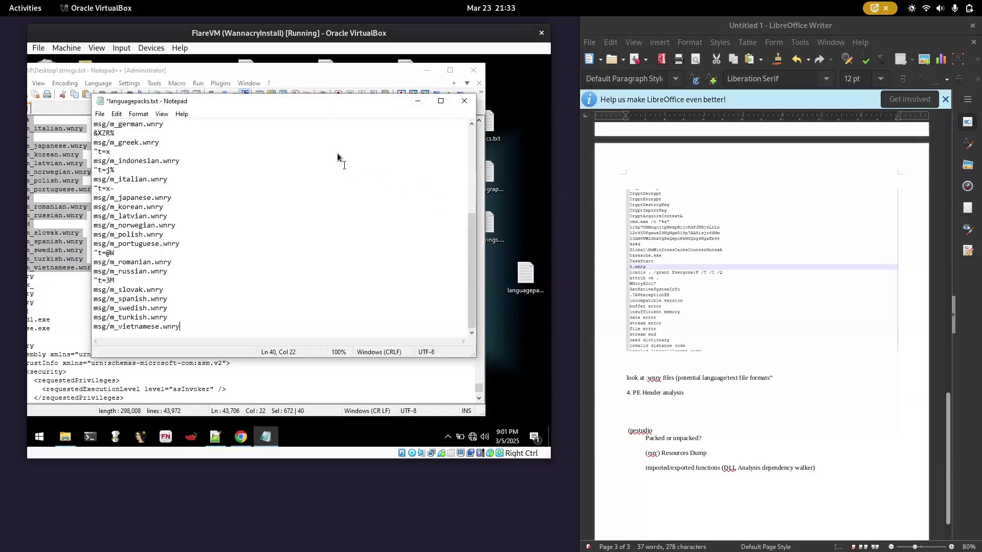
{"action": "left_click", "coordinate": [99, 114]}
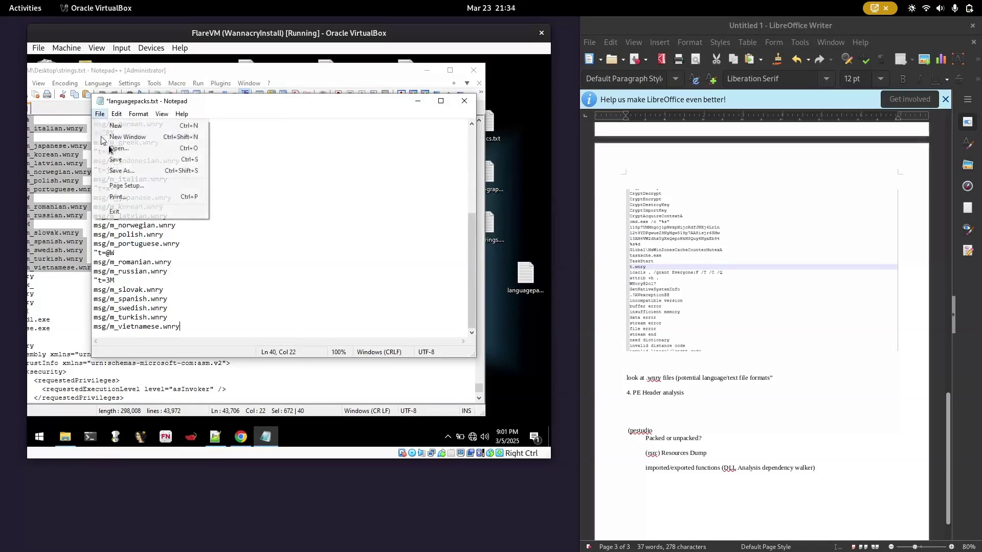
{"action": "left_click", "coordinate": [140, 149]}
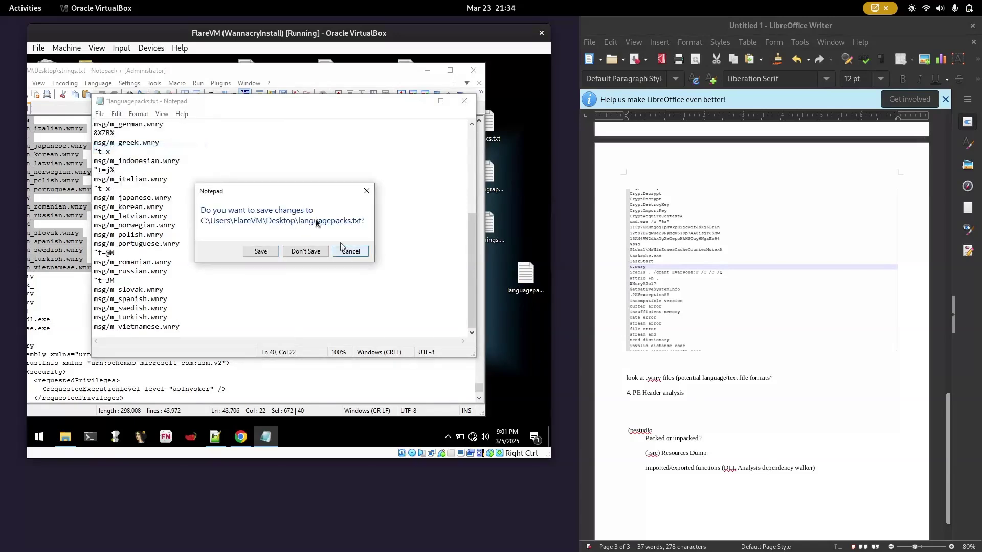
{"action": "left_click", "coordinate": [366, 191]}
Save and close languagepacks.txt, and restore the strings.txt window to full size
{"action": "left_click", "coordinate": [100, 114]}
{"action": "left_click", "coordinate": [110, 161]}
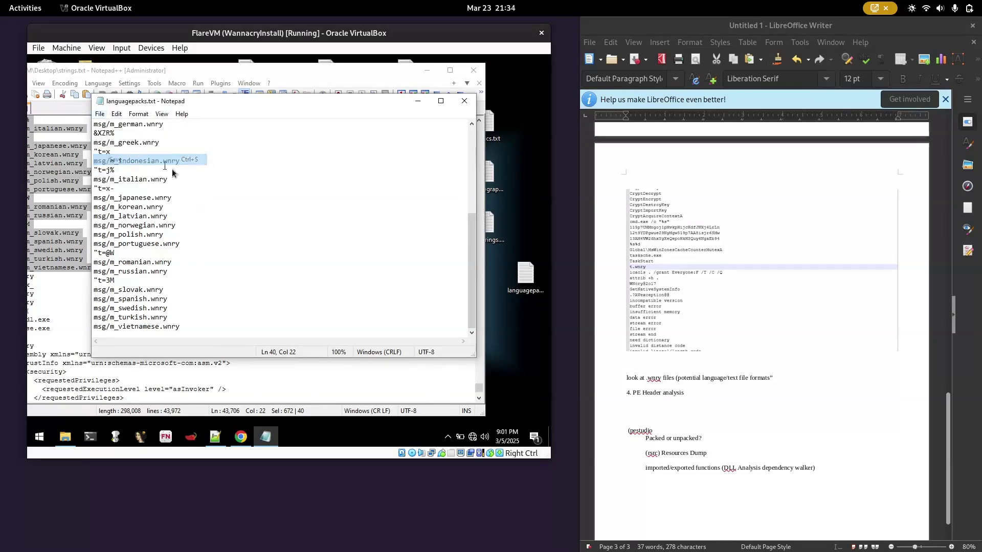
{"action": "left_click", "coordinate": [471, 102]}
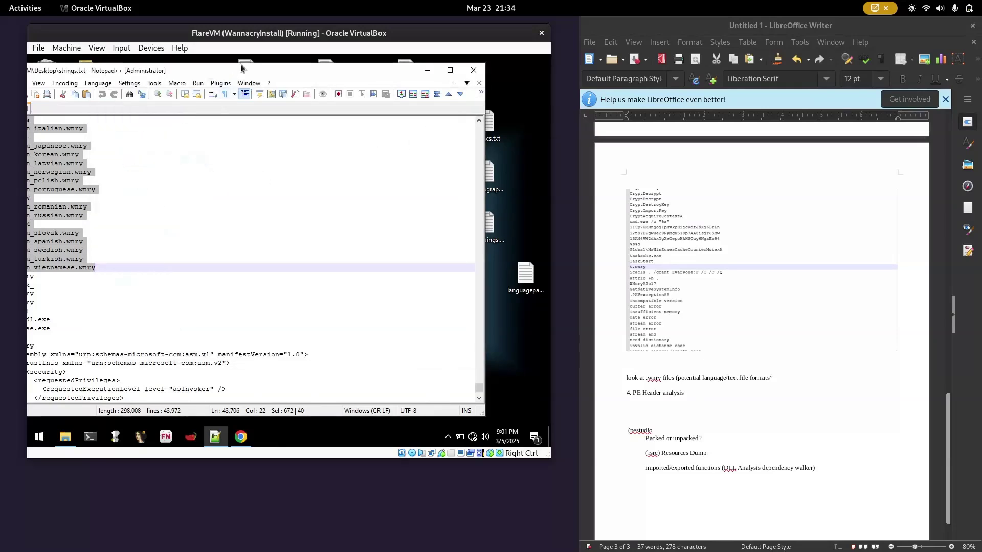
{"action": "left_click_drag", "start_coordinate": [234, 77], "coordinate": [250, 43]}
Examine the taskdl.exe and taskse.exe entries on lines 43712 and 43713, just below the language entries
{"action": "scroll", "coordinate": [195, 201], "scroll_direction": "down", "scroll_amount": 4}
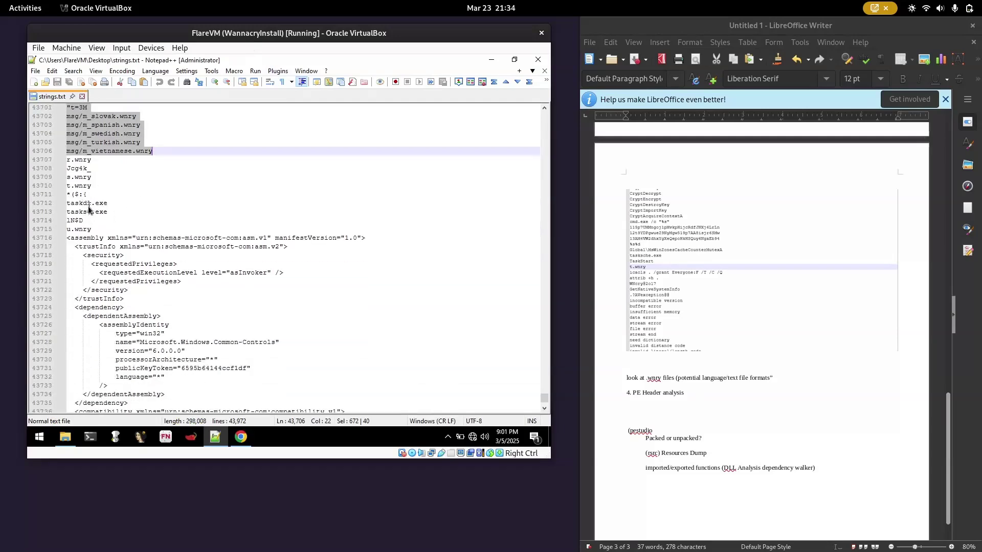
{"action": "left_click_drag", "start_coordinate": [91, 203], "coordinate": [88, 217]}
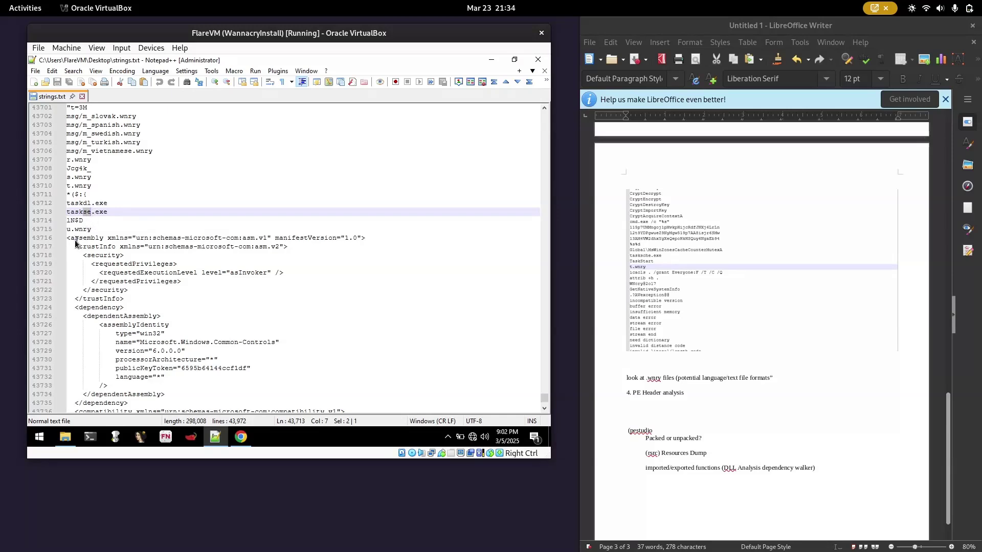
{"action": "left_click_drag", "start_coordinate": [108, 211], "coordinate": [63, 204]}
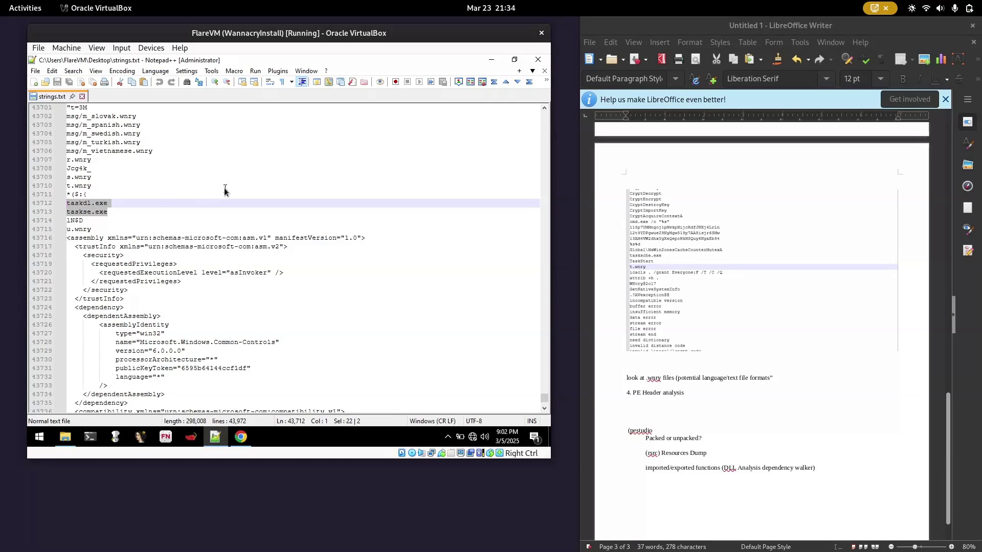
Review strings.txt from its end back up to taskdl.exe, covering the FLOSS sections, version information, file extensions and assembly manifest
{"action": "mouse_move", "coordinate": [545, 396]}
{"action": "left_mouse_down"}
{"action": "mouse_move", "coordinate": [544, 163]}
{"action": "mouse_move", "coordinate": [543, 403]}
{"action": "left_mouse_up"}
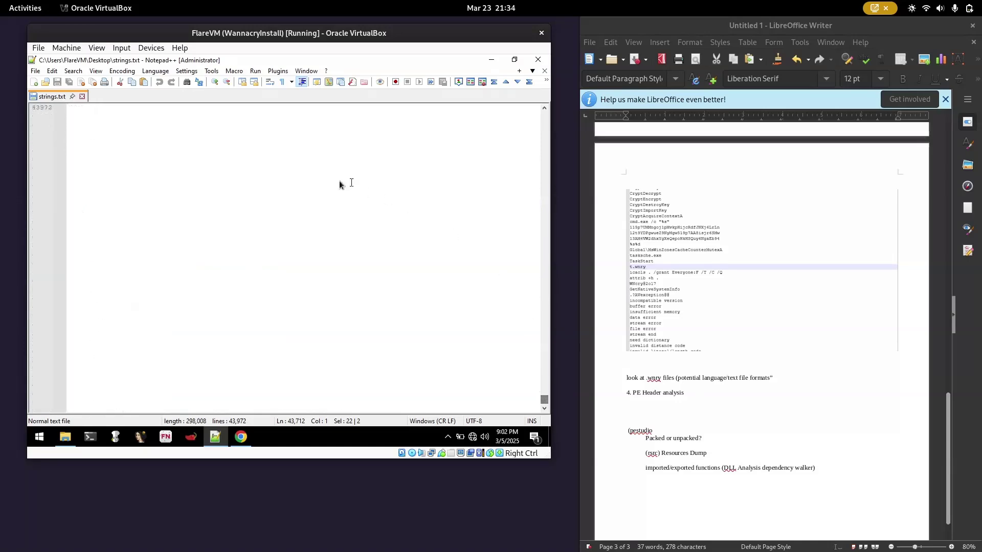
{"action": "scroll", "coordinate": [328, 287], "scroll_direction": "up", "scroll_amount": 20}
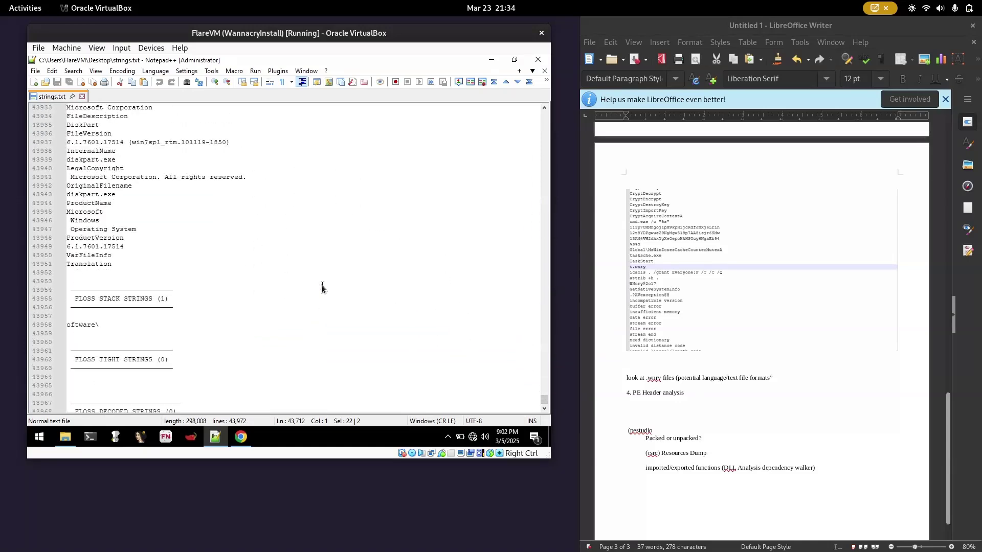
{"action": "scroll", "coordinate": [317, 281], "scroll_direction": "up", "scroll_amount": 12}
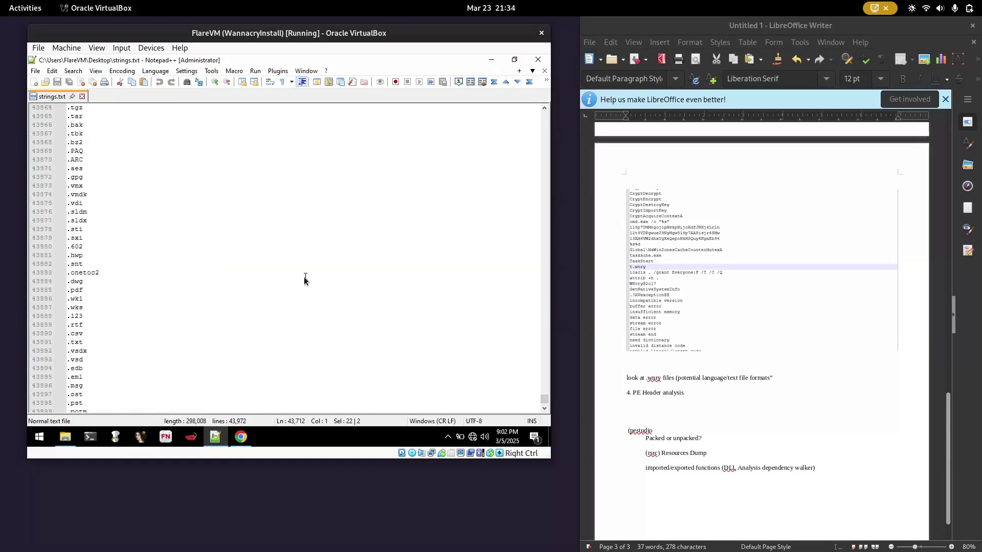
{"action": "scroll", "coordinate": [277, 261], "scroll_direction": "up", "scroll_amount": 20}
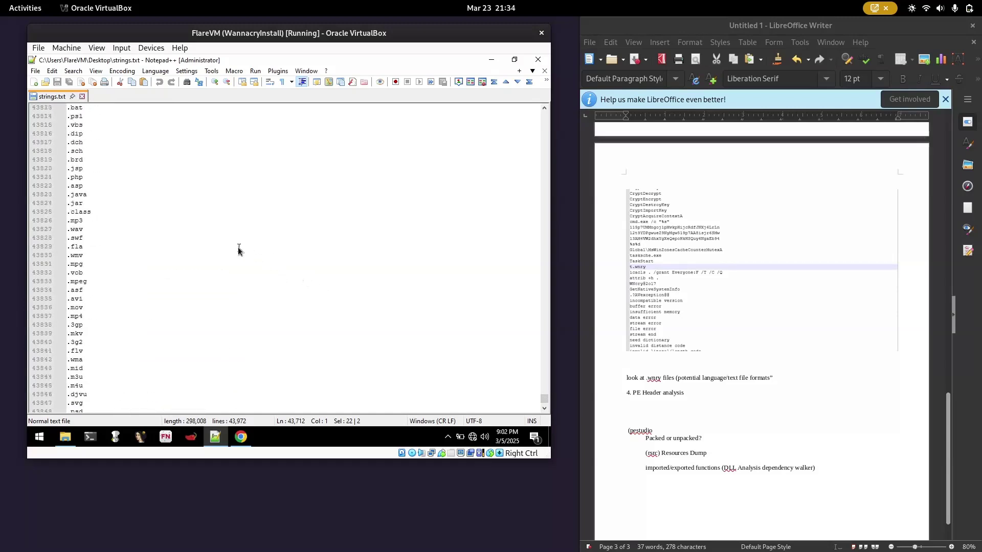
{"action": "scroll", "coordinate": [544, 109], "scroll_direction": "up", "scroll_amount": 8}
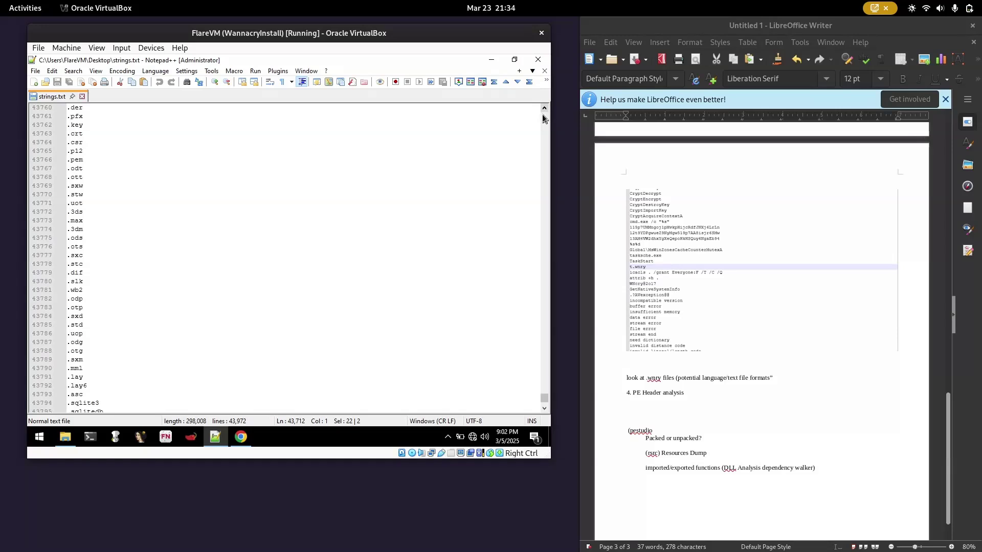
{"action": "scroll", "coordinate": [544, 109], "scroll_direction": "up", "scroll_amount": 6}
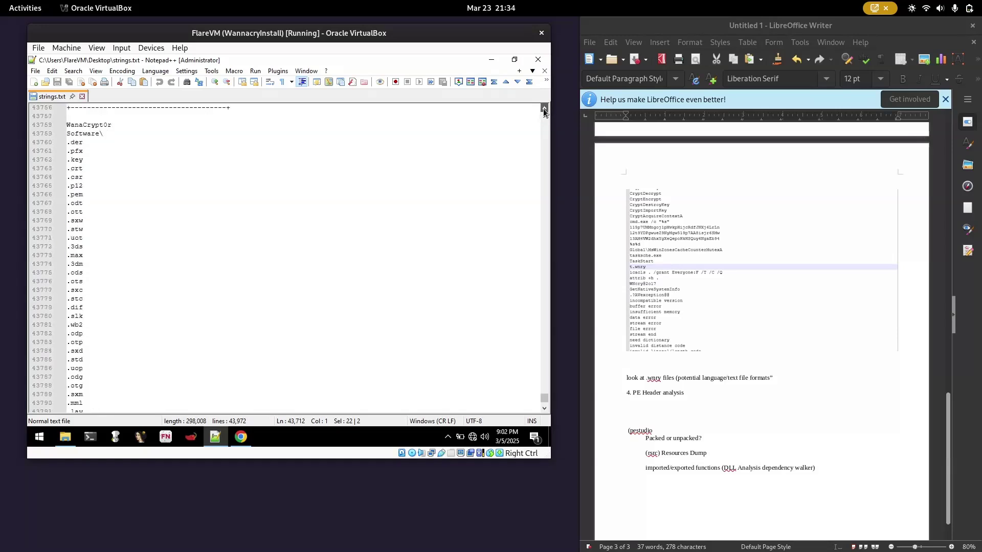
{"action": "scroll", "coordinate": [543, 108], "scroll_direction": "up", "scroll_amount": 6}
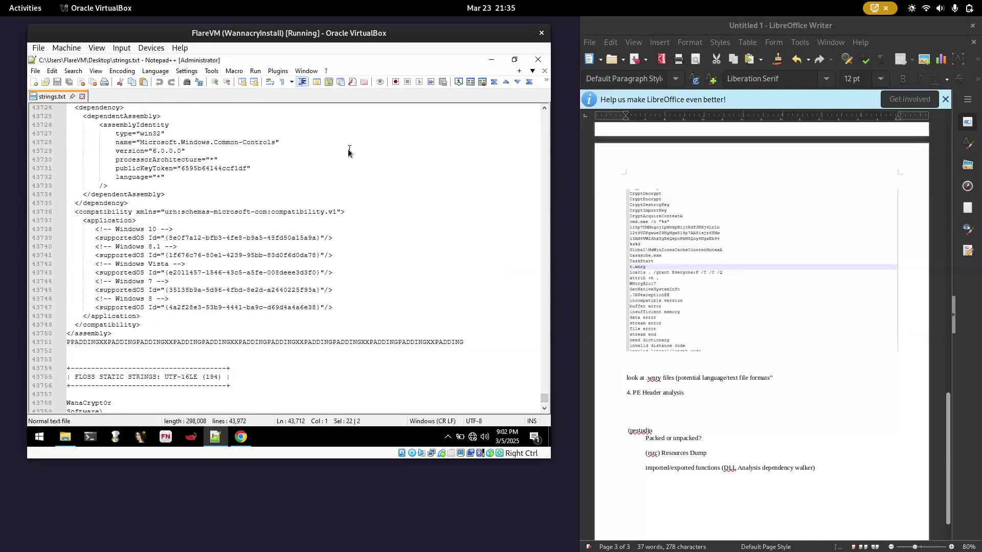
{"action": "scroll", "coordinate": [392, 141], "scroll_direction": "up", "scroll_amount": 8}
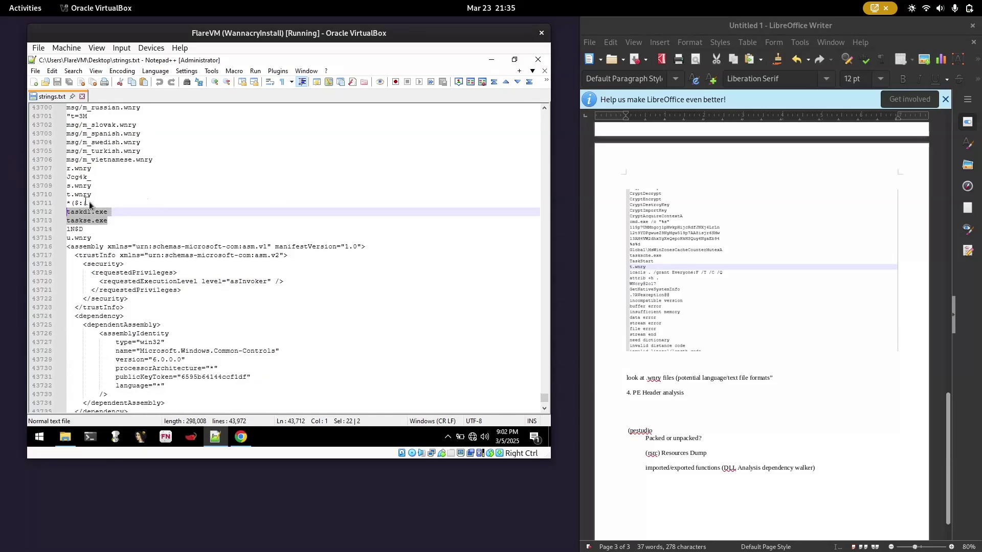
{"action": "scroll", "coordinate": [110, 219], "scroll_direction": "up", "scroll_amount": 1}
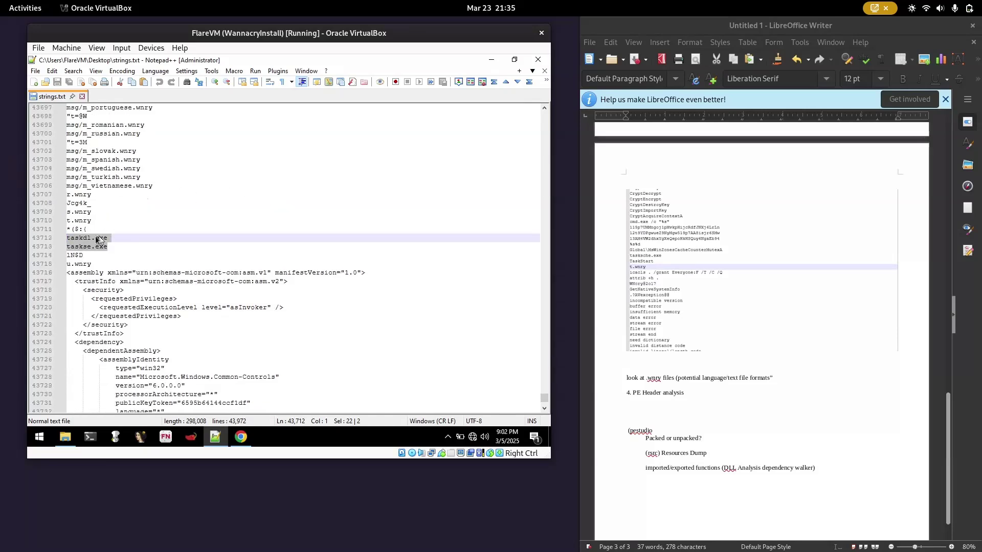
Add the line "taskdl.exe and taskse.exe are likley related to packing" below the .wnry note in the report
{"action": "left_click", "coordinate": [798, 382]}
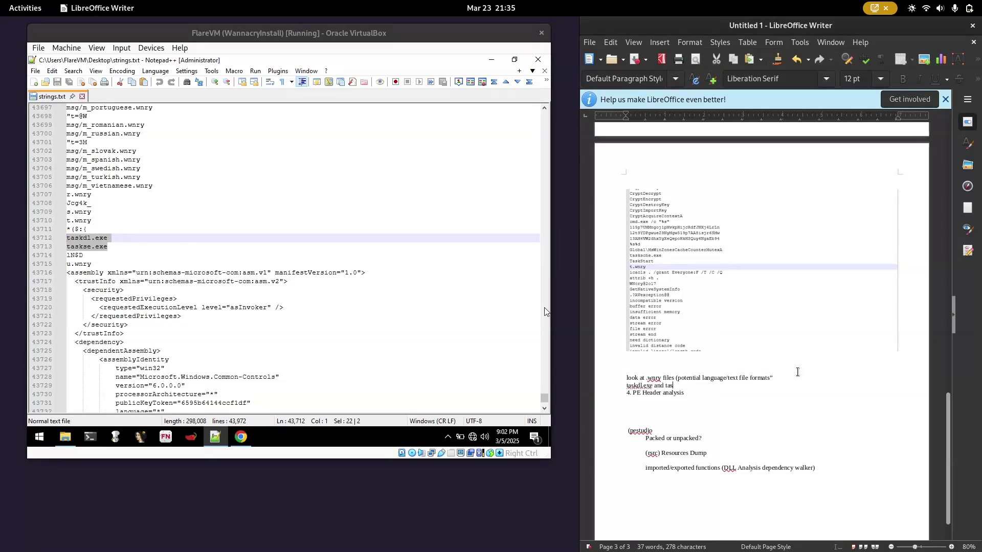
{"action": "type", "text": "taskdl.exe and taske"}
{"action": "key", "text": "BackSpace"}
{"action": "type", "text": "se.exe are likley related to"}
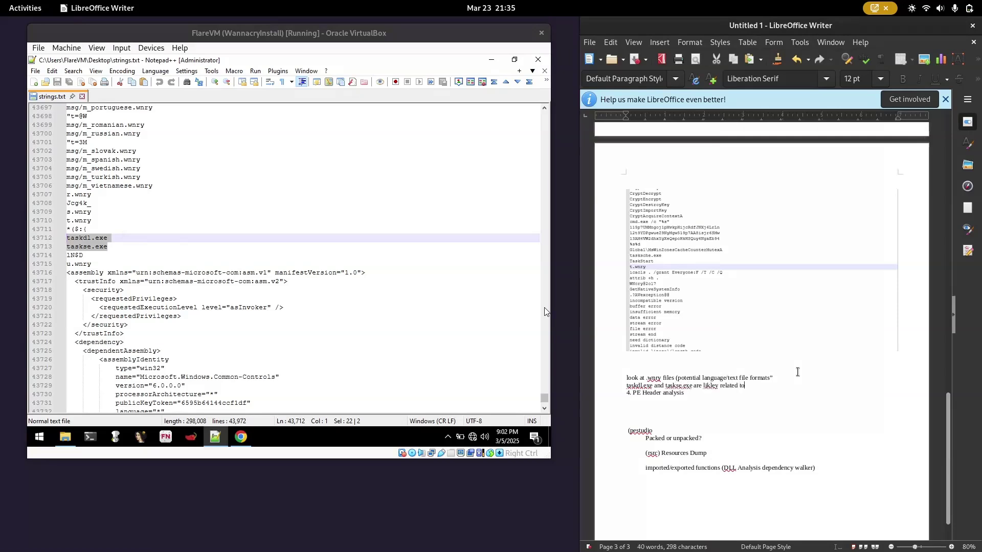
{"action": "key", "text": "Return"}
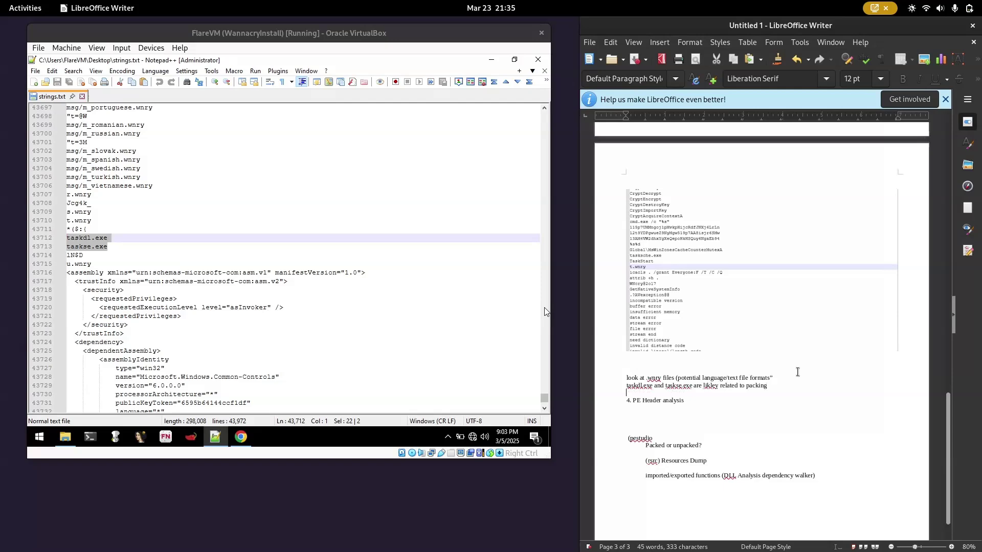
Copy the assembly manifest block in strings.txt, from the opening assembly tag through the PADDING line, lines 43716 to 43751
{"action": "scroll", "coordinate": [141, 230], "scroll_direction": "down", "scroll_amount": 4}
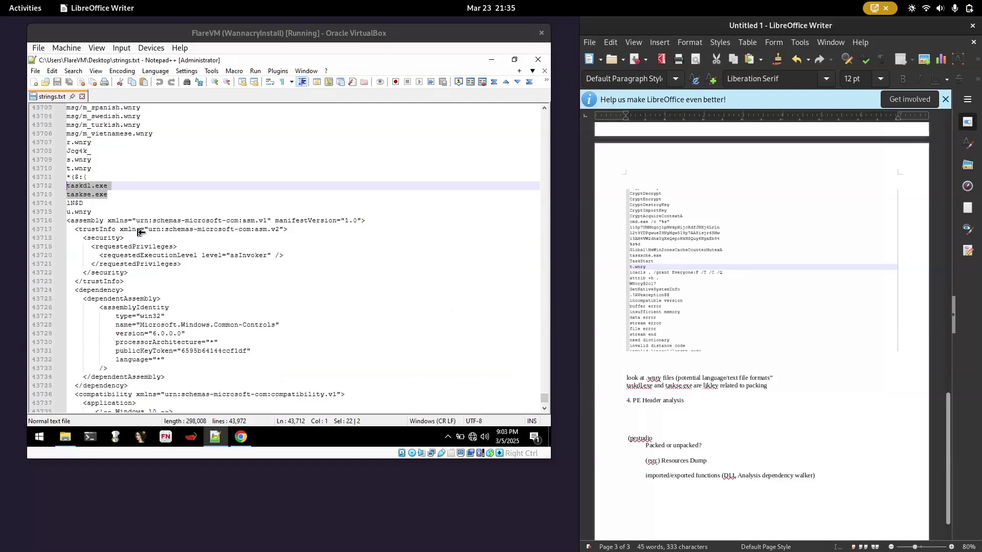
{"action": "left_click_drag", "start_coordinate": [68, 165], "coordinate": [469, 341]}
{"action": "scroll", "coordinate": [219, 347], "scroll_direction": "down", "scroll_amount": 5}
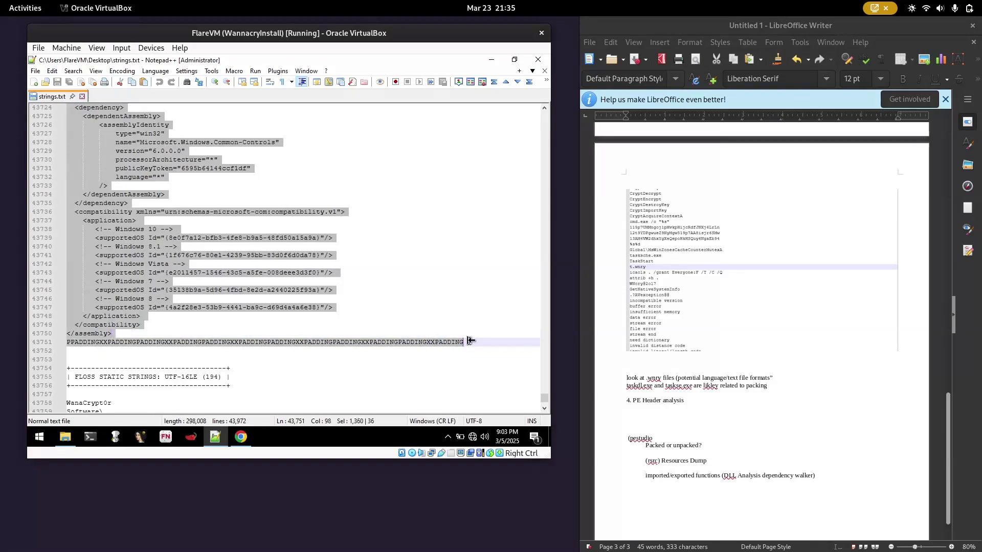
Uncover the virtual machine's desktop and create a text file there named webassembly.txt
{"action": "left_click_drag", "start_coordinate": [491, 60], "coordinate": [456, 134]}
{"action": "right_click", "coordinate": [466, 276]}
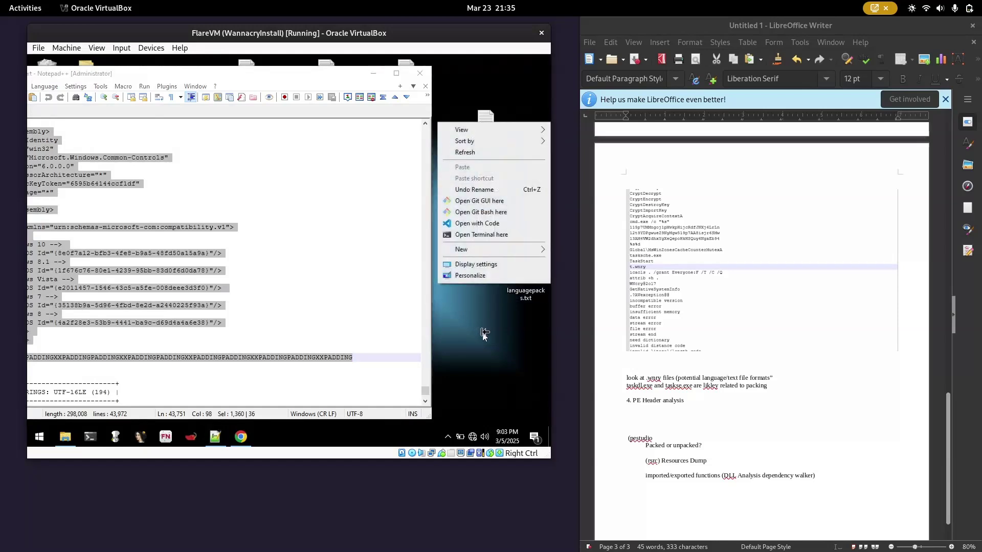
{"action": "mouse_move", "coordinate": [490, 249]}
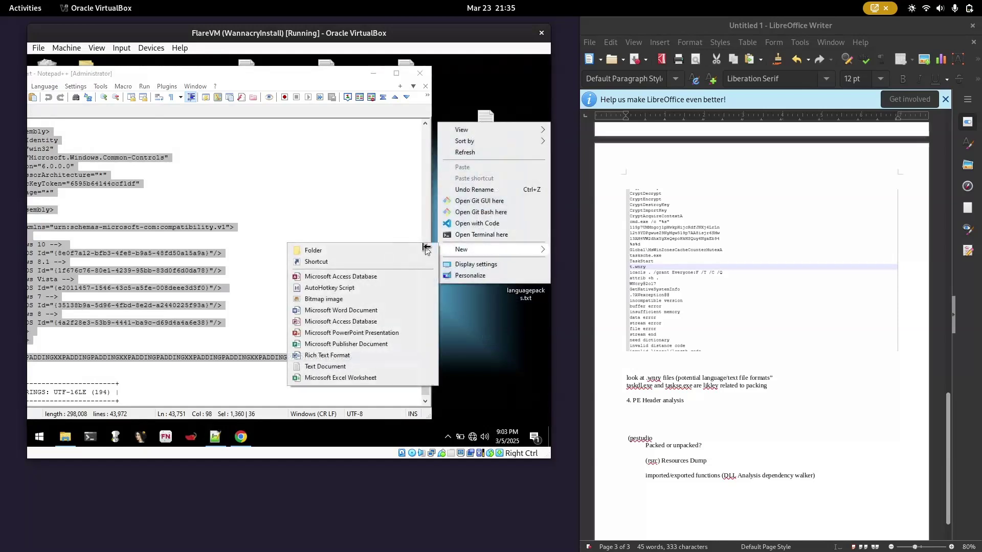
{"action": "left_click", "coordinate": [325, 367]}
{"action": "type", "text": "webassembly.txt"}
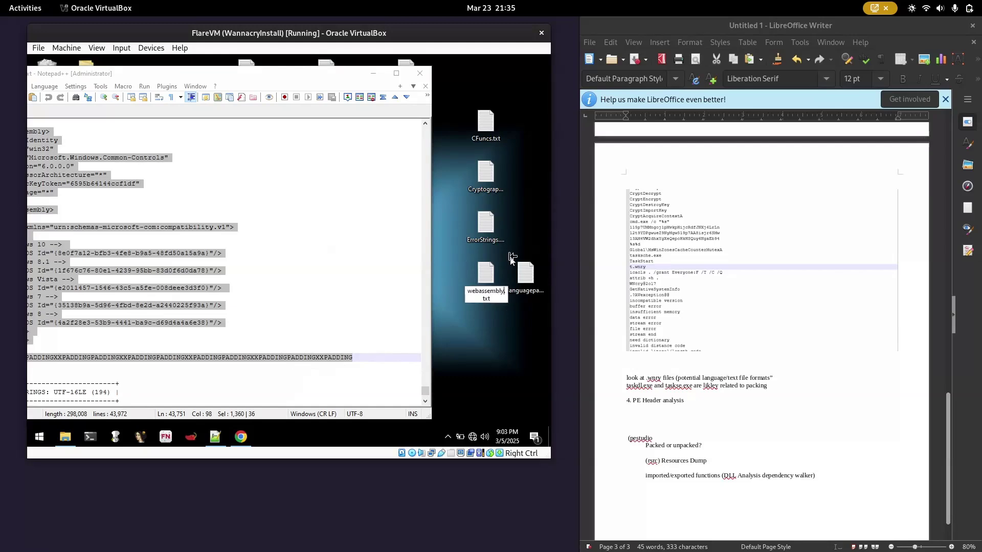
{"action": "key", "text": "Return"}
Paste the copied manifest into webassembly.txt, save and close it, and restore the strings.txt window to full size
{"action": "double_click", "coordinate": [498, 271]}
{"action": "key", "text": "ctrl+v"}
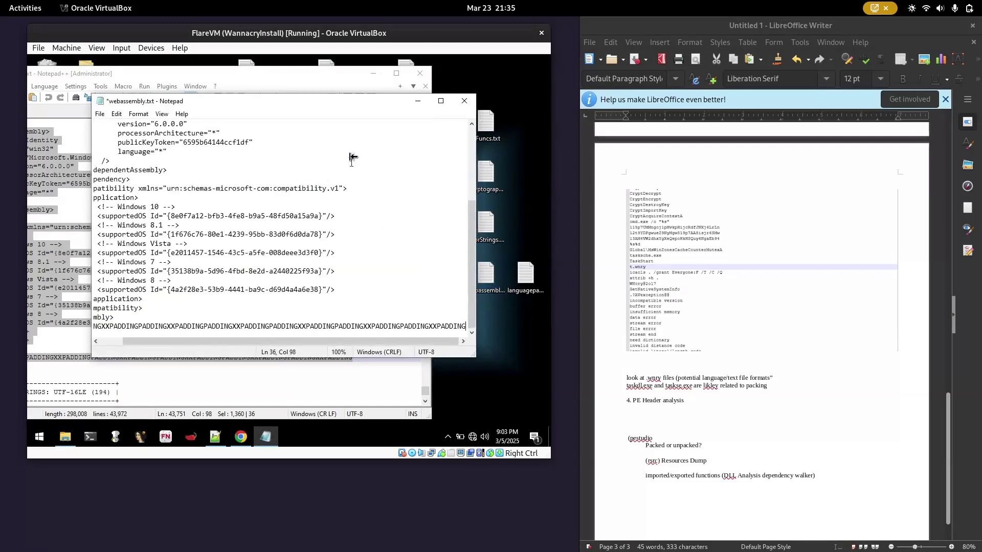
{"action": "left_click", "coordinate": [99, 114]}
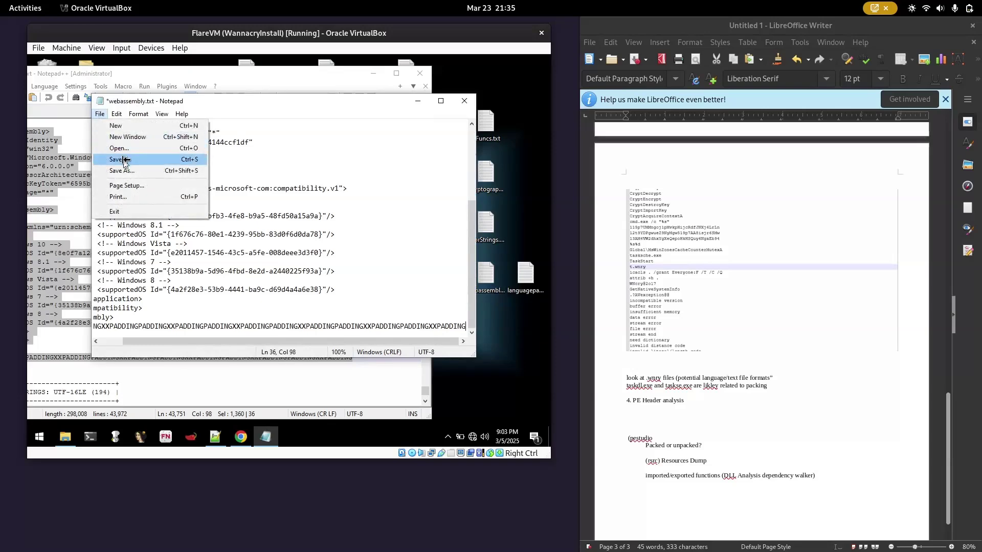
{"action": "left_click", "coordinate": [116, 159]}
{"action": "left_click", "coordinate": [464, 101]}
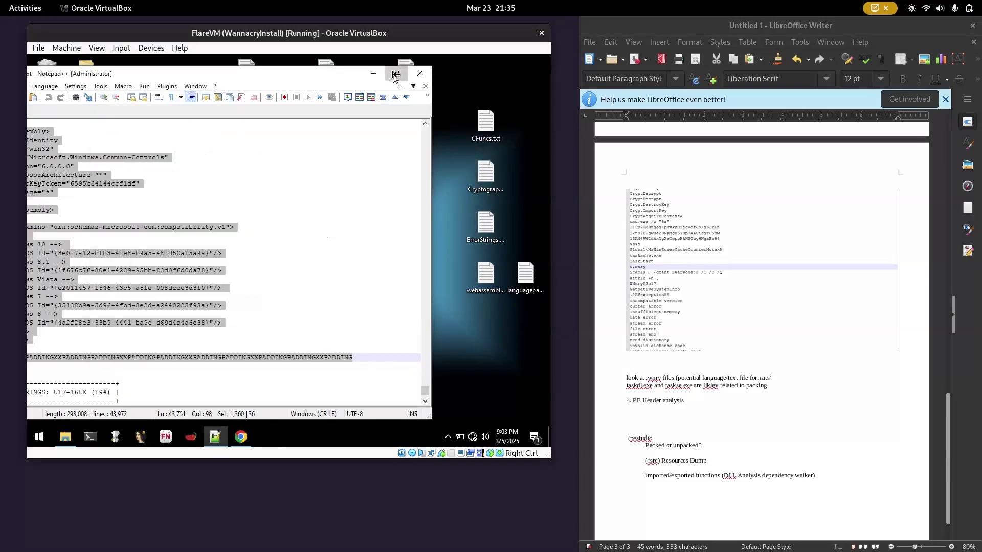
{"action": "left_click", "coordinate": [396, 74]}
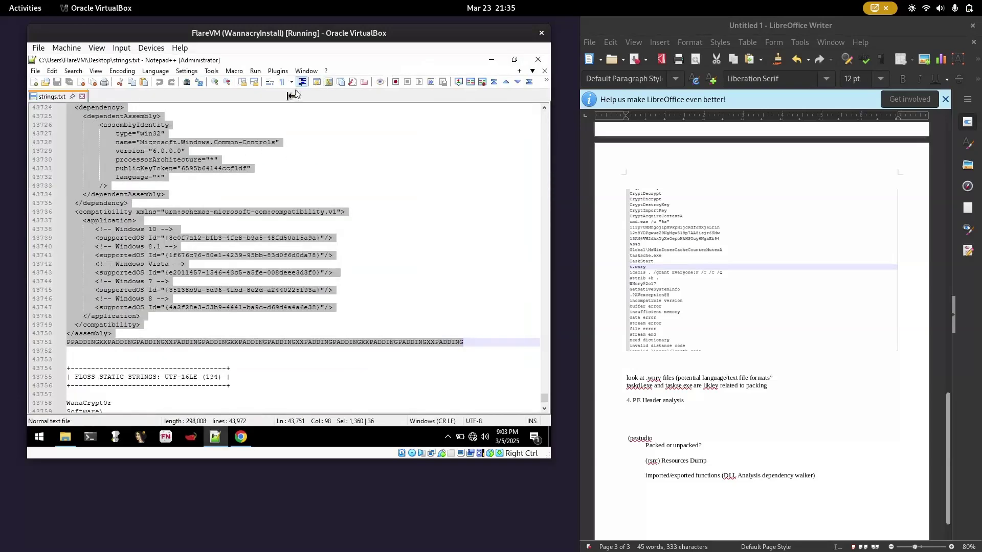
Examine the WanaCrypt0r entry on line 43758 at the start of the FLOSS UTF-16LE static strings
{"action": "scroll", "coordinate": [182, 108], "scroll_direction": "down", "scroll_amount": 6}
{"action": "scroll", "coordinate": [124, 221], "scroll_direction": "down", "scroll_amount": 1}
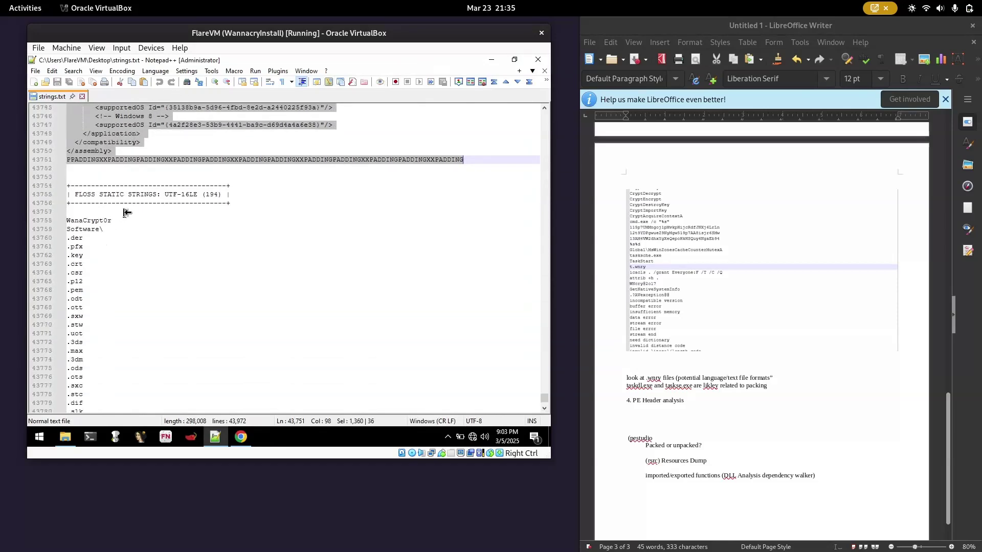
{"action": "scroll", "coordinate": [80, 233], "scroll_direction": "down", "scroll_amount": 1}
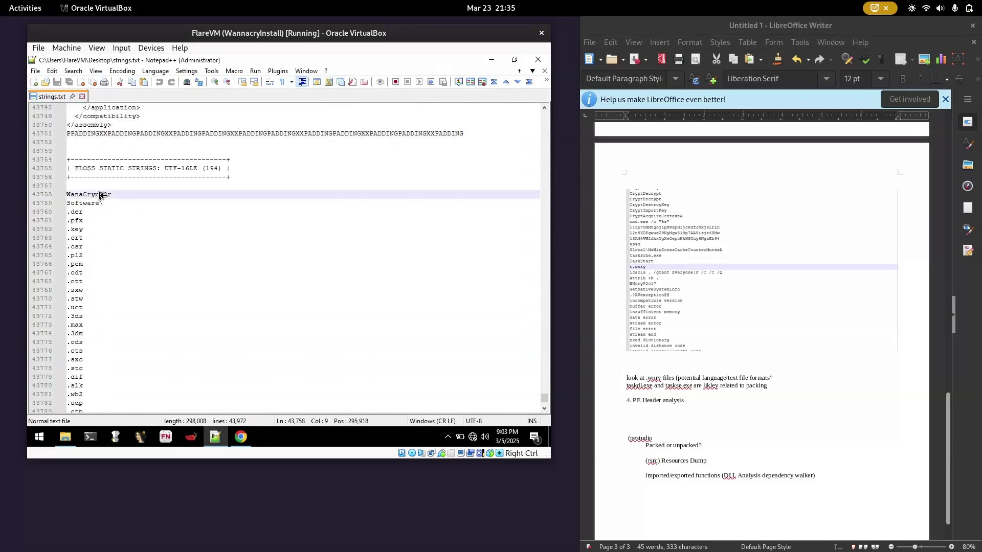
{"action": "triple_click", "coordinate": [112, 194]}
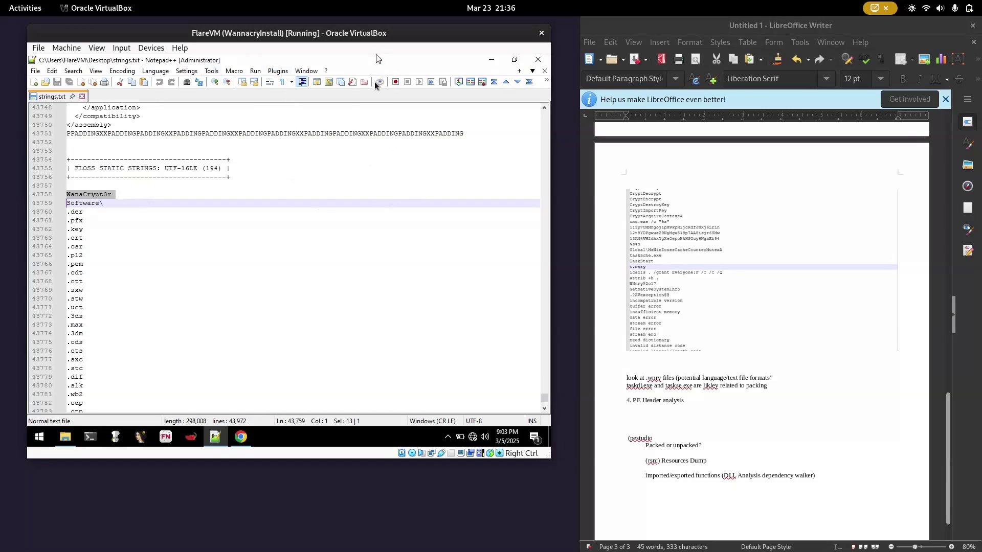
{"action": "double_click", "coordinate": [400, 59]}
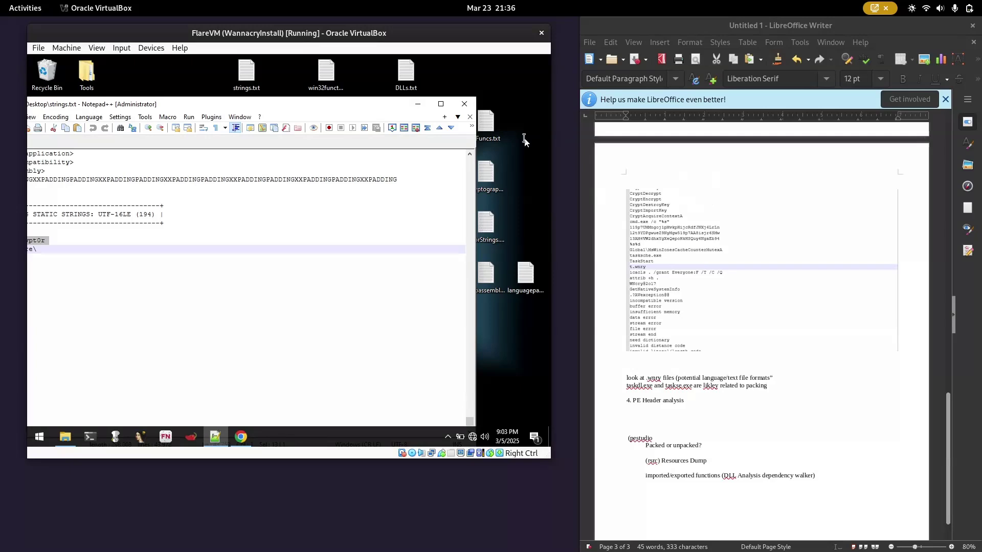
{"action": "left_click", "coordinate": [450, 105]}
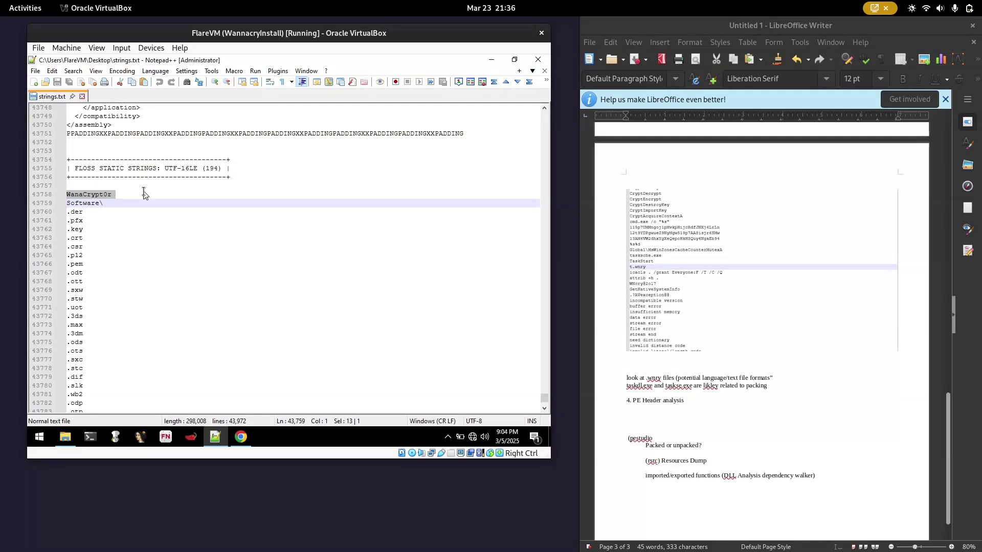
Copy the file extension list in strings.txt, from the Software\ line on 43759 through .doc on line 43925
{"action": "scroll", "coordinate": [144, 193], "scroll_direction": "down", "scroll_amount": 20}
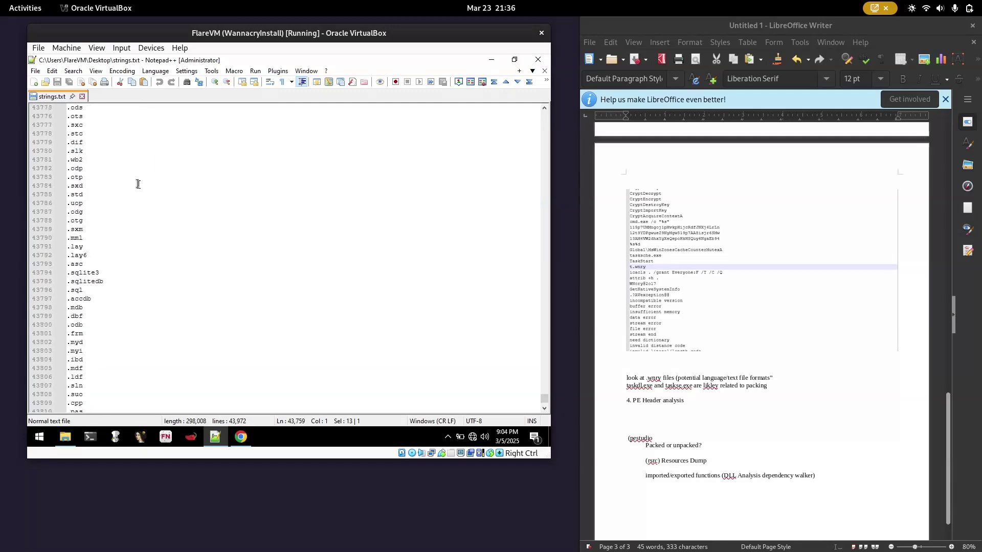
{"action": "scroll", "coordinate": [128, 218], "scroll_direction": "down", "scroll_amount": 16}
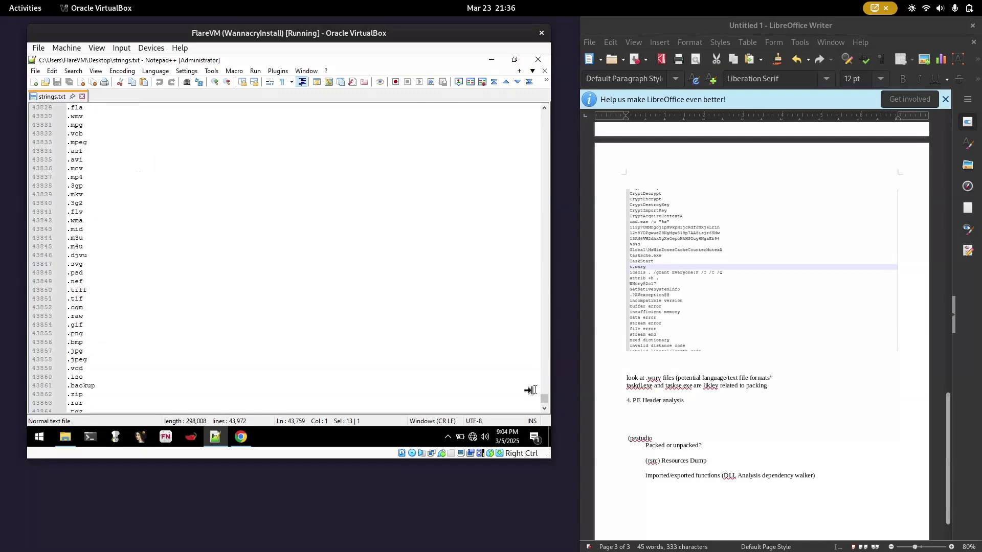
{"action": "scroll", "coordinate": [135, 315], "scroll_direction": "down", "scroll_amount": 15}
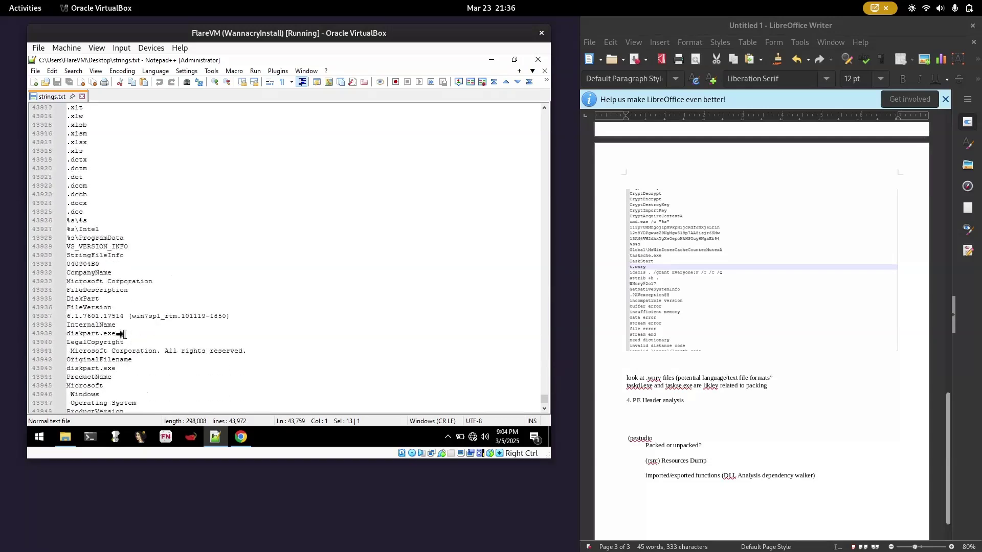
{"action": "left_click_drag", "start_coordinate": [84, 263], "coordinate": [59, 229]}
{"action": "scroll", "coordinate": [87, 281], "scroll_direction": "down", "scroll_amount": 8}
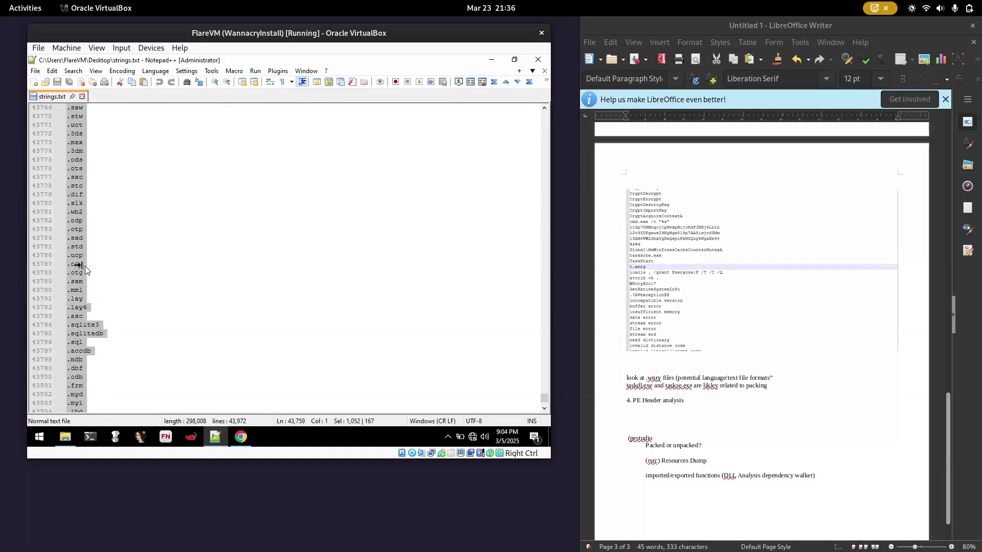
{"action": "right_click", "coordinate": [86, 269]}
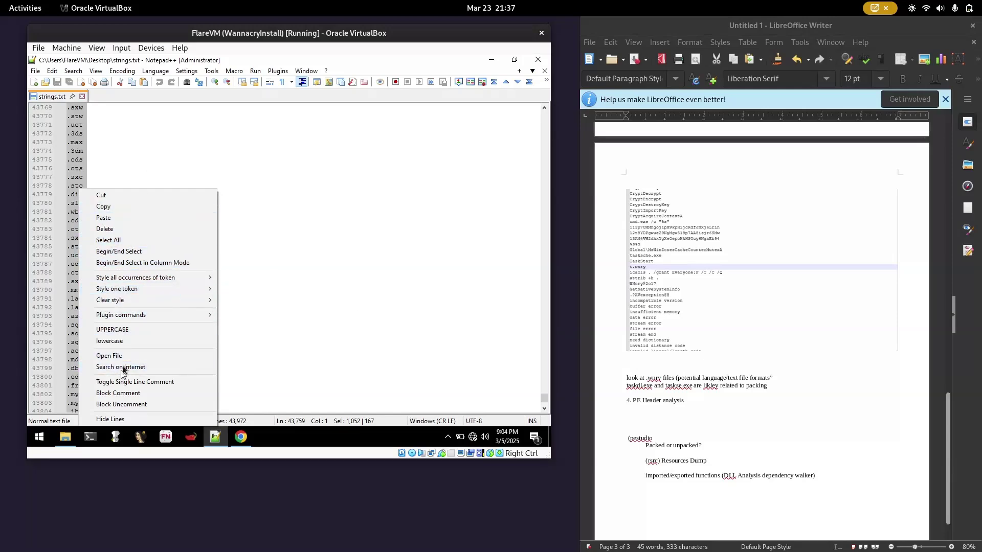
{"action": "left_click", "coordinate": [119, 208]}
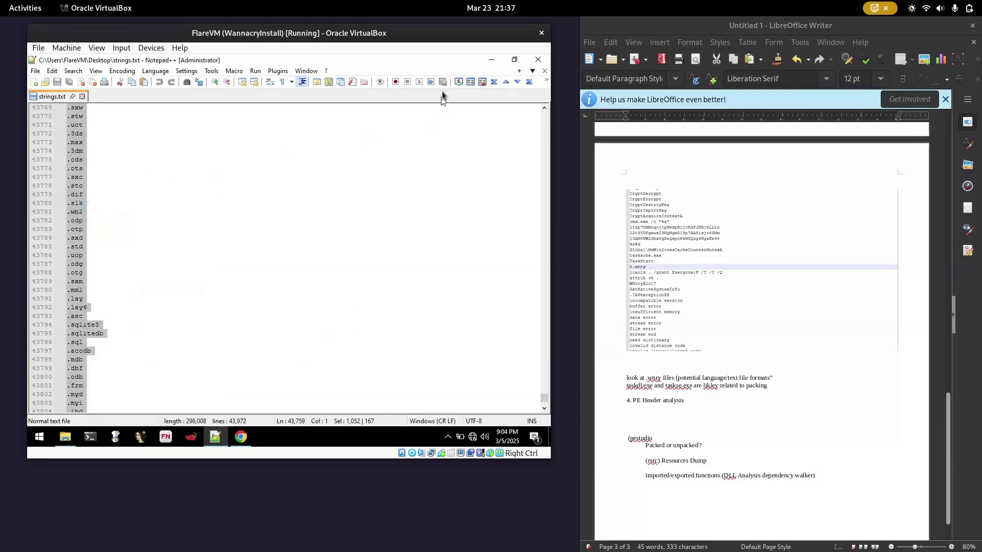
Uncover the desktop and create a text file there named listofFileExtensions.txt
{"action": "left_click_drag", "start_coordinate": [447, 64], "coordinate": [448, 76]}
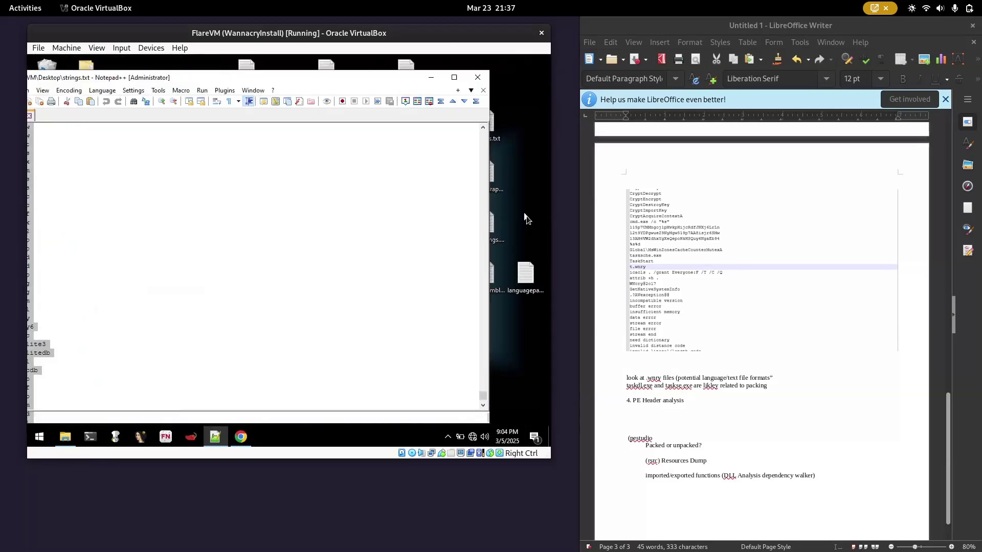
{"action": "right_click", "coordinate": [517, 317]}
{"action": "mouse_move", "coordinate": [467, 283]}
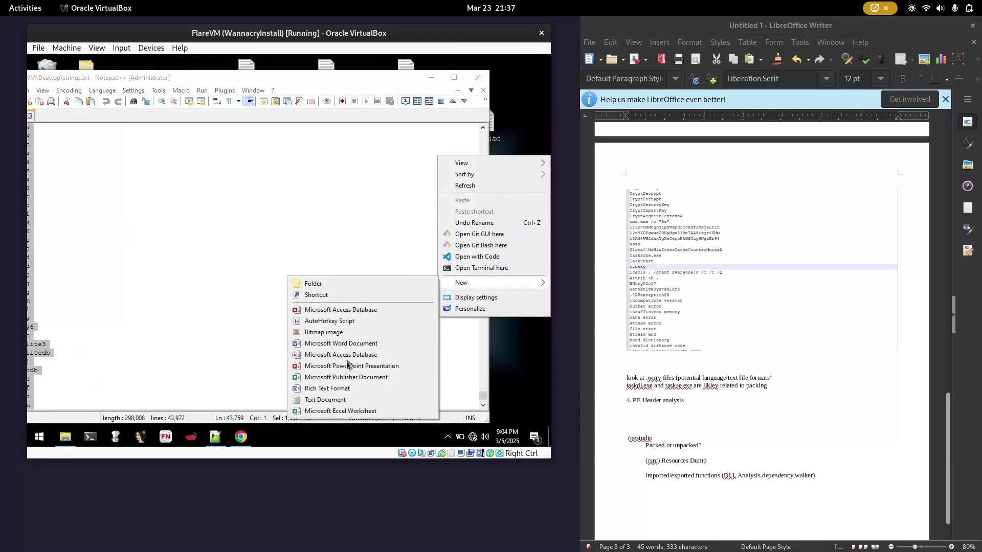
{"action": "left_click", "coordinate": [325, 399]}
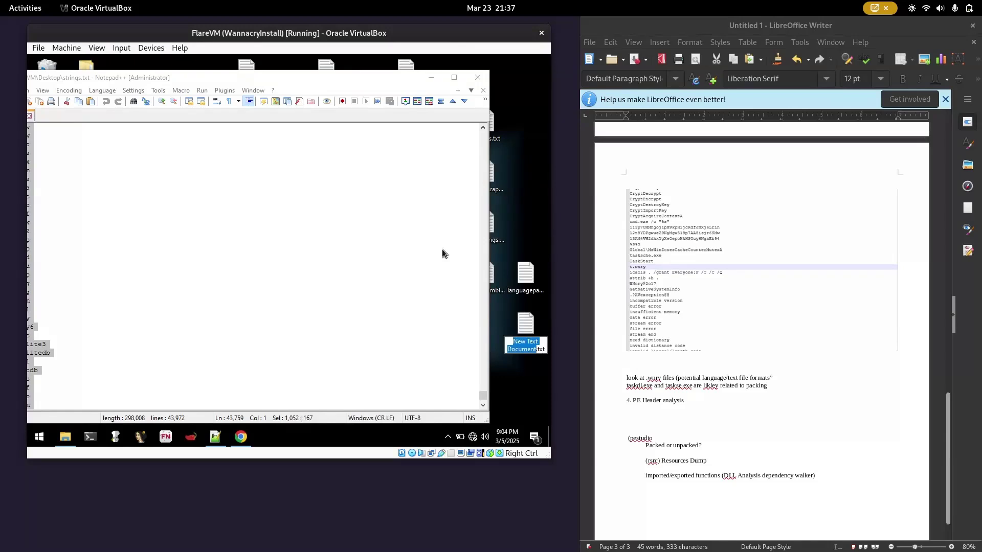
{"action": "type", "text": "s"}
{"action": "key", "text": "BackSpace"}
{"action": "type", "text": "listofFileE"}
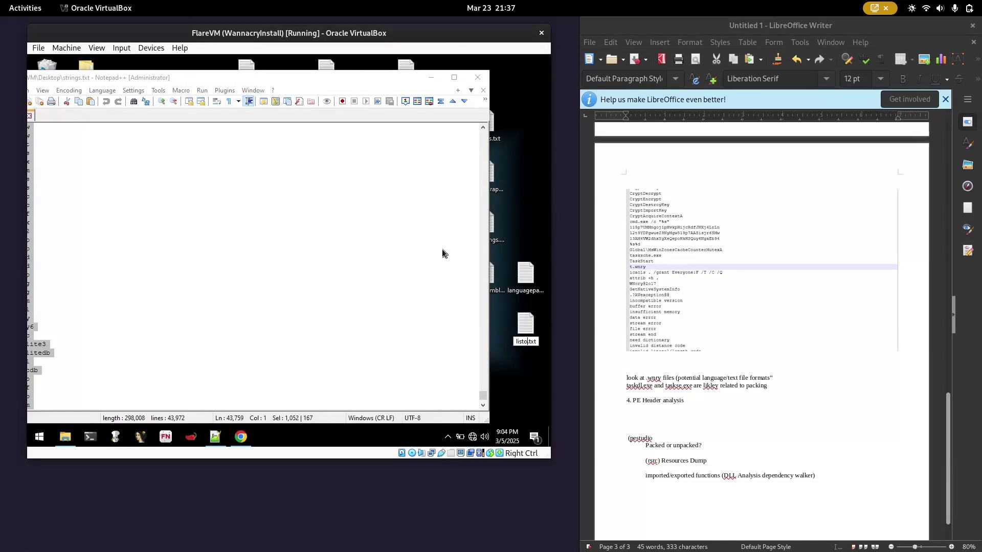
{"action": "type", "text": "xtensions"}
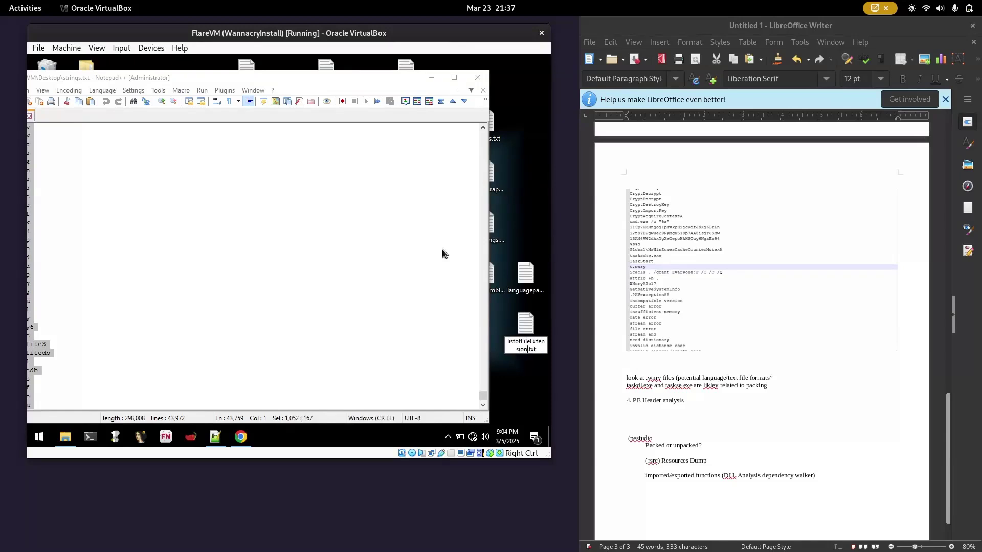
{"action": "key", "text": "Return"}
Paste the copied extensions into listofFileExtensions.txt, save and close it, and bring strings.txt back to full size
{"action": "double_click", "coordinate": [517, 319]}
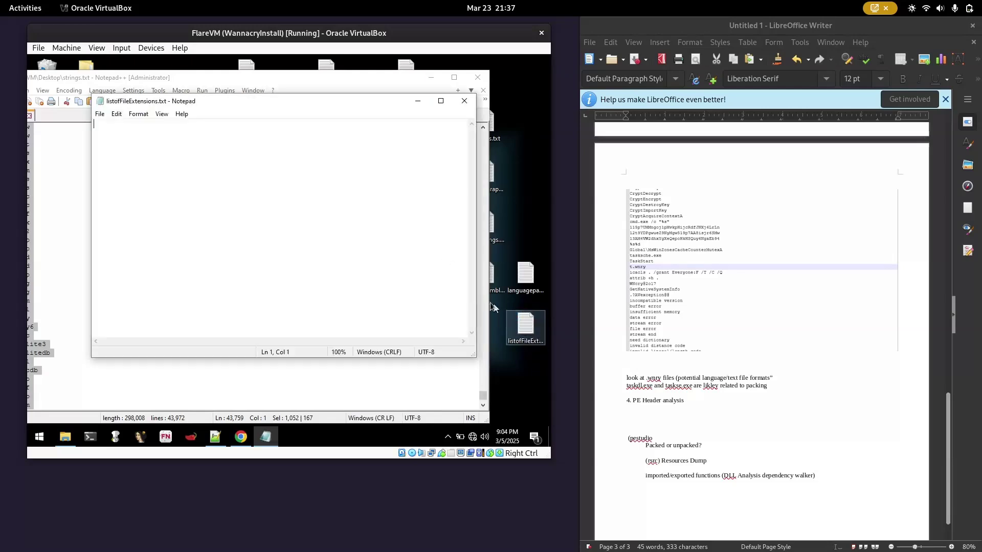
{"action": "key", "text": "ctrl+v"}
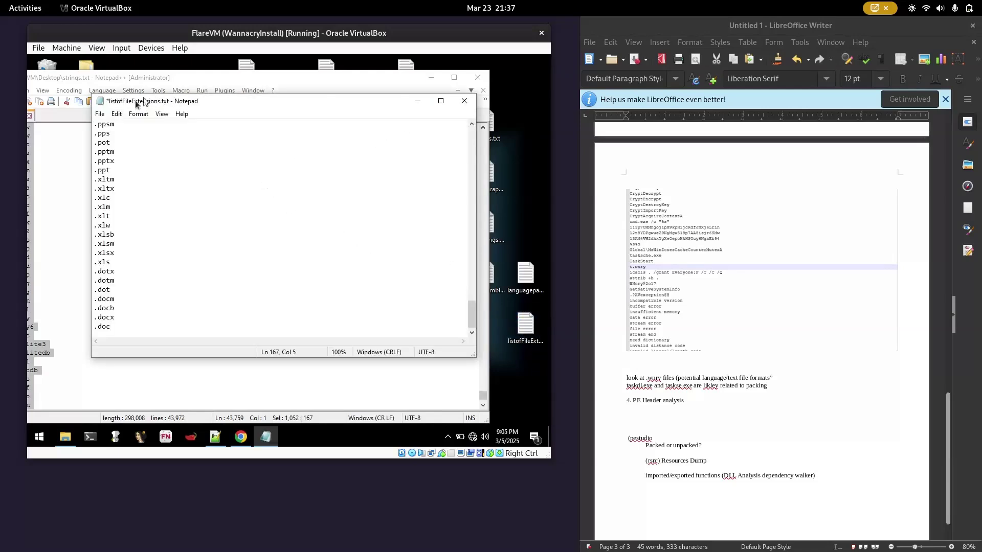
{"action": "left_click", "coordinate": [100, 114]}
{"action": "left_click", "coordinate": [115, 159]}
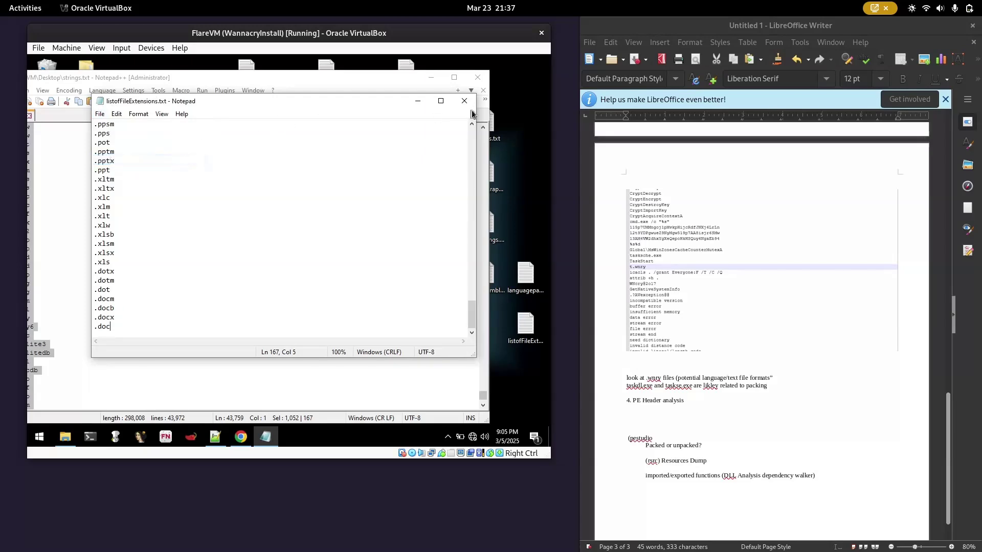
{"action": "left_click", "coordinate": [464, 100]}
{"action": "left_click", "coordinate": [454, 77]}
Examine the version information strings from ProgramData to Translation below the extensions, including the original filename diskpart.exe
{"action": "scroll", "coordinate": [280, 214], "scroll_direction": "down", "scroll_amount": 20}
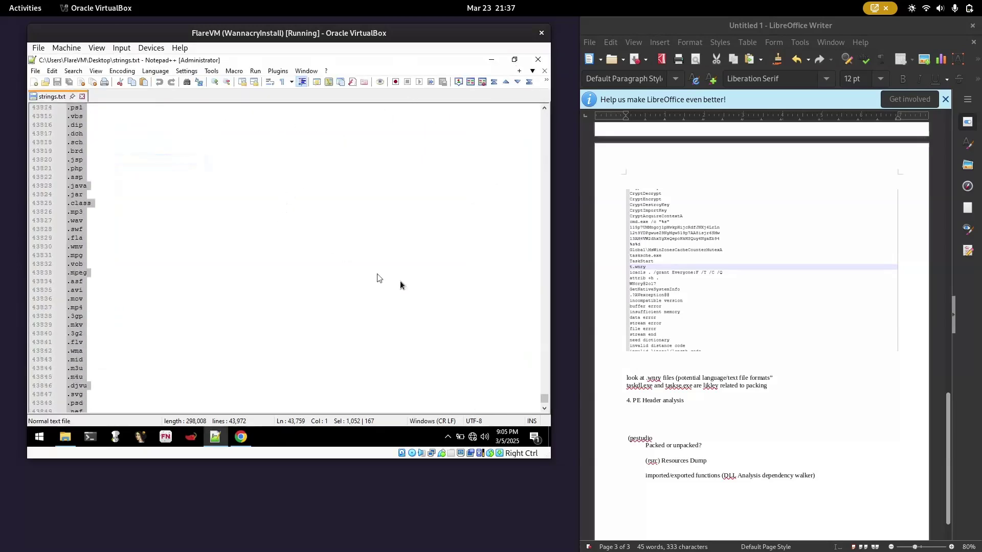
{"action": "scroll", "coordinate": [364, 285], "scroll_direction": "down", "scroll_amount": 20}
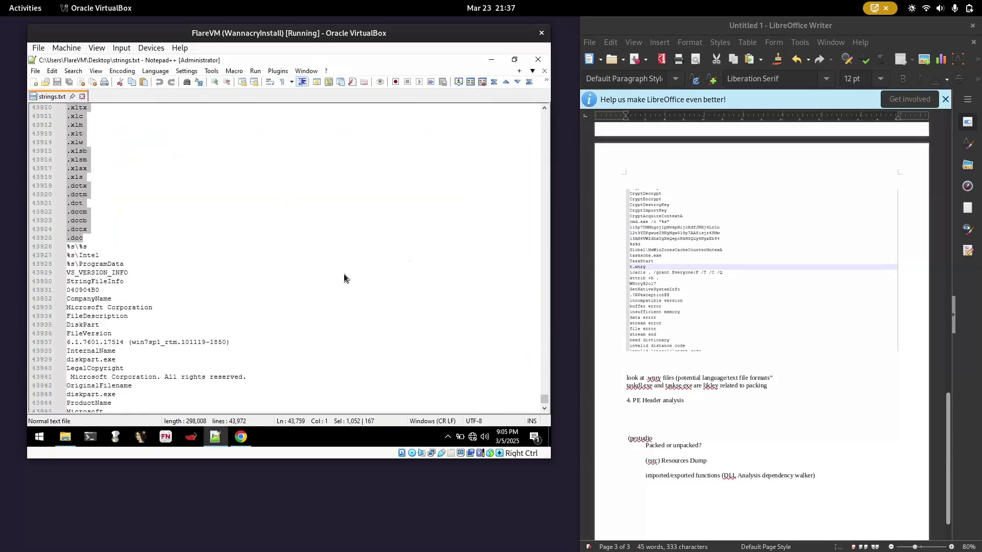
{"action": "left_click_drag", "start_coordinate": [125, 372], "coordinate": [42, 162]}
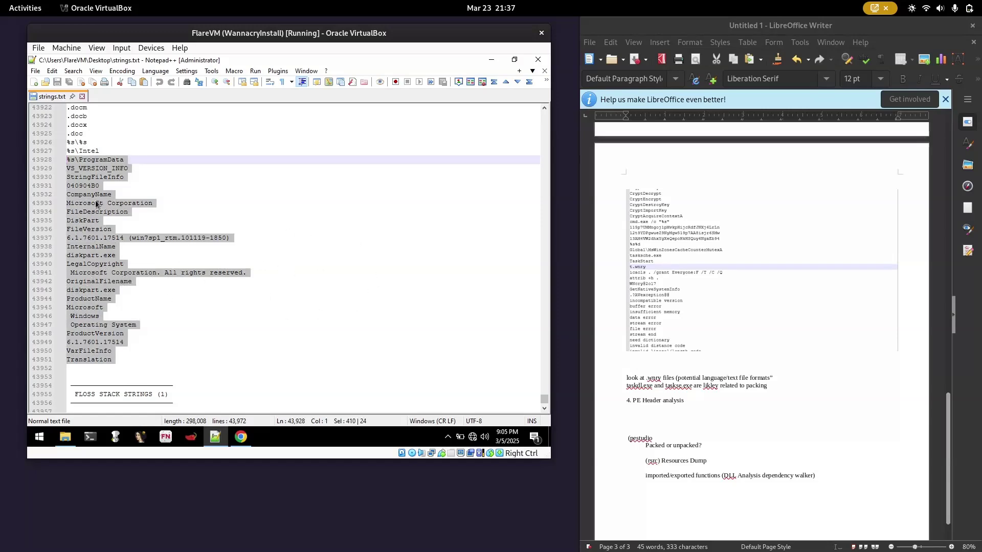
{"action": "triple_click", "coordinate": [89, 293]}
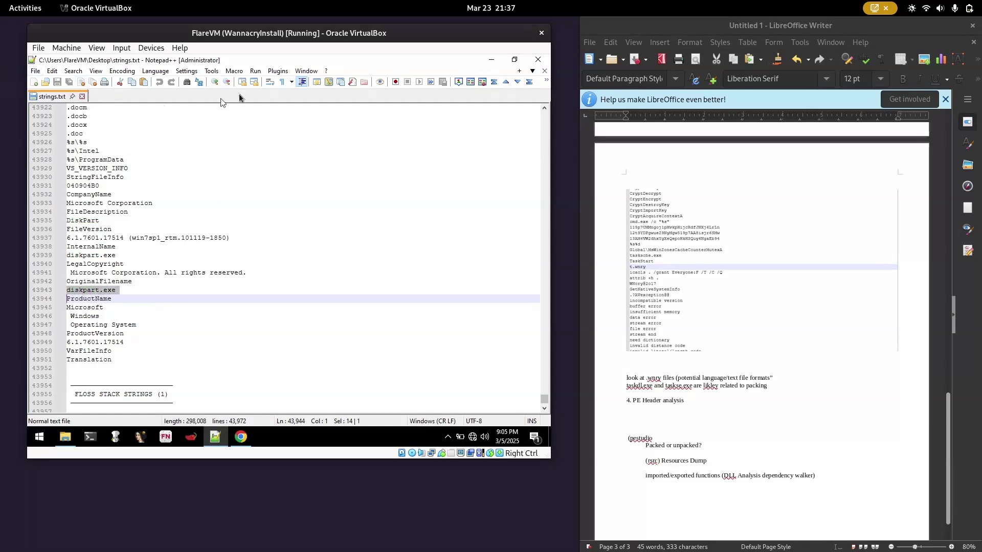
Switch to the sample's VirusTotal details in Chrome and examine its imported DLLs, header and sections
{"action": "left_click", "coordinate": [241, 437]}
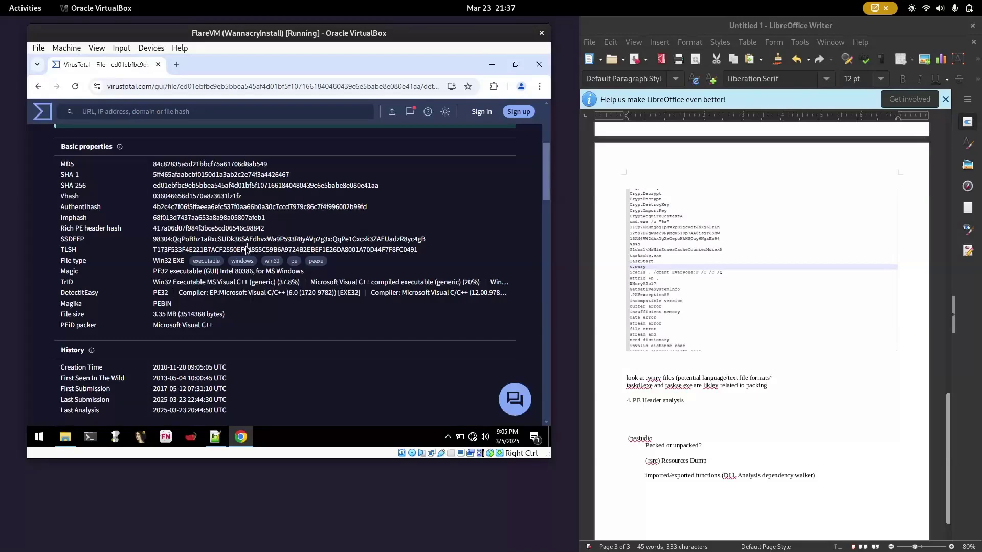
{"action": "scroll", "coordinate": [246, 250], "scroll_direction": "down", "scroll_amount": 20}
{"action": "scroll", "coordinate": [229, 276], "scroll_direction": "up", "scroll_amount": 10}
{"action": "scroll", "coordinate": [224, 284], "scroll_direction": "down", "scroll_amount": 2}
{"action": "left_click_drag", "start_coordinate": [113, 228], "coordinate": [70, 183]}
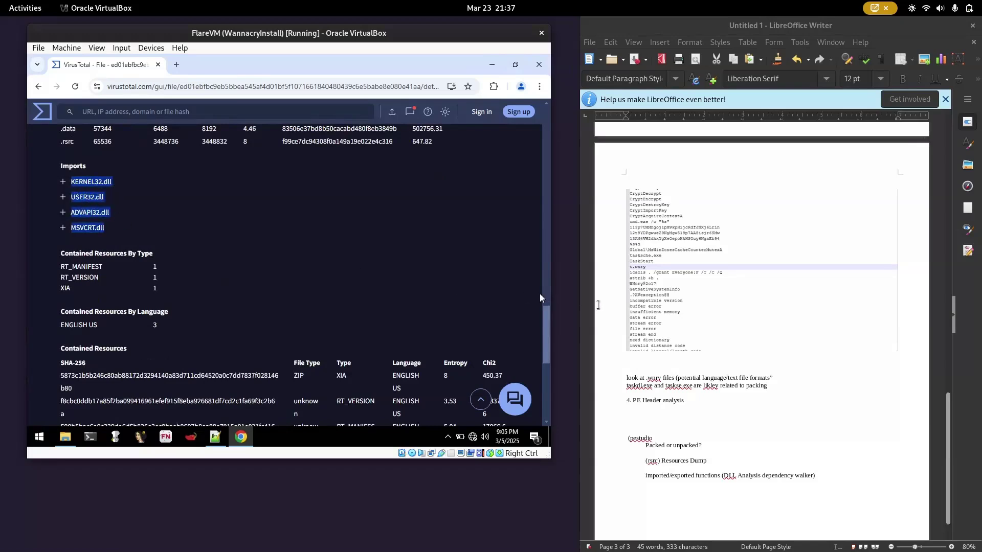
{"action": "scroll", "coordinate": [291, 282], "scroll_direction": "up", "scroll_amount": 4}
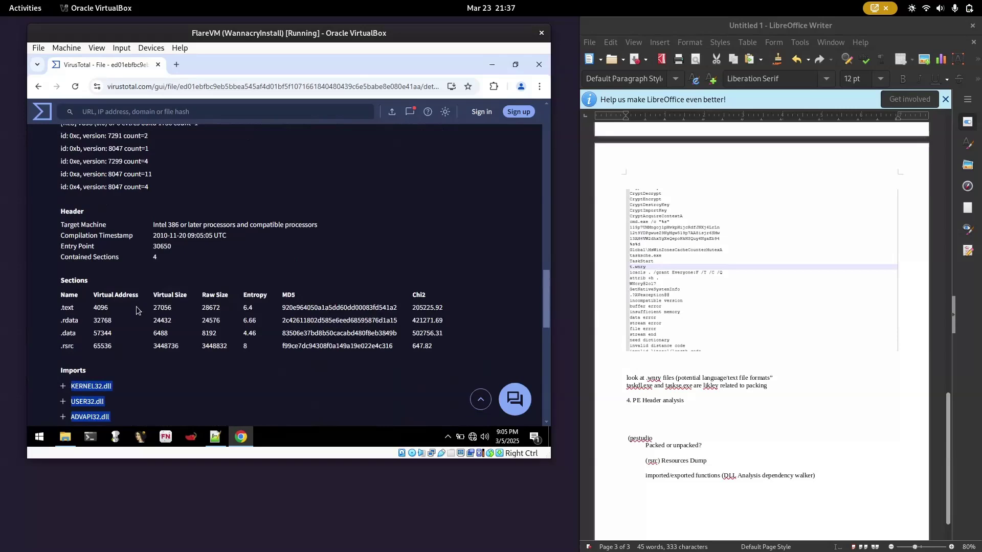
Compare VirusTotal's file version information, including the original name diskpart.exe, with the matching version strings in strings.txt
{"action": "scroll", "coordinate": [136, 305], "scroll_direction": "up", "scroll_amount": 8}
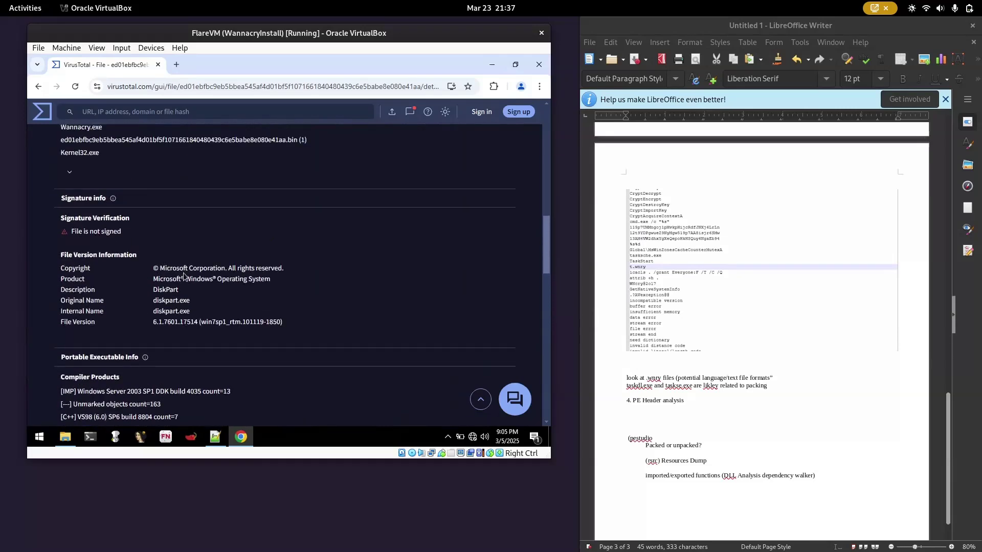
{"action": "double_click", "coordinate": [166, 302]}
{"action": "key", "text": "alt+Tab"}
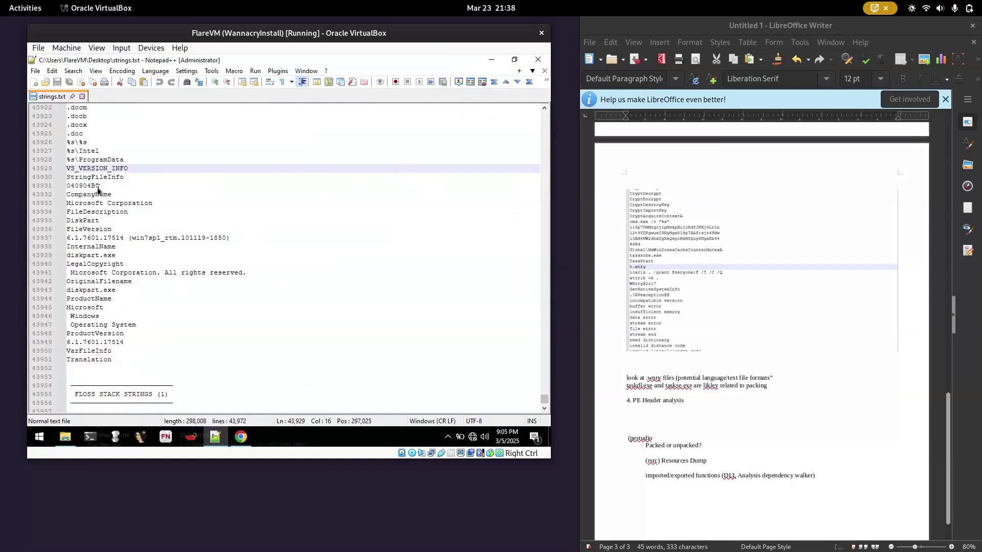
{"action": "triple_click", "coordinate": [88, 255]}
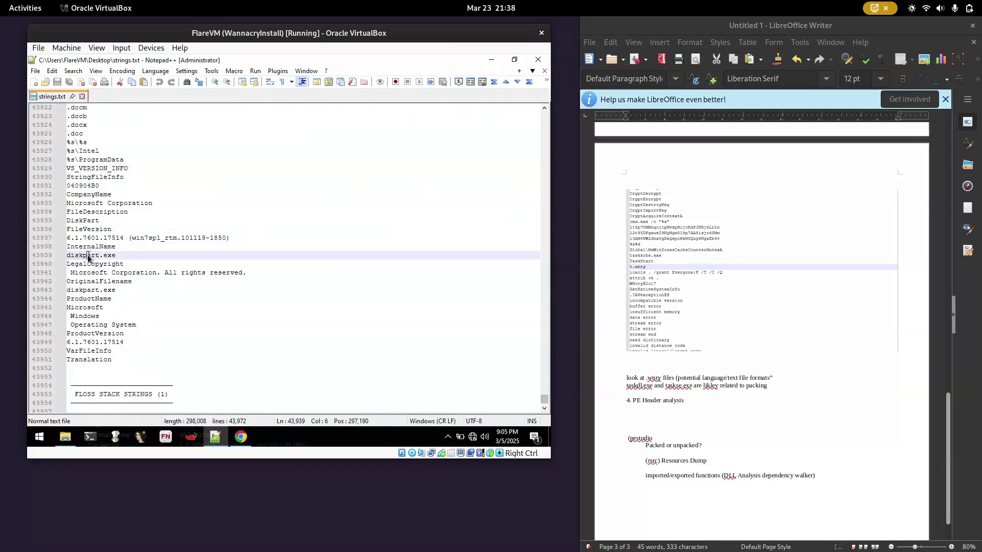
{"action": "scroll", "coordinate": [153, 271], "scroll_direction": "up", "scroll_amount": 2}
{"action": "scroll", "coordinate": [154, 271], "scroll_direction": "down", "scroll_amount": 1}
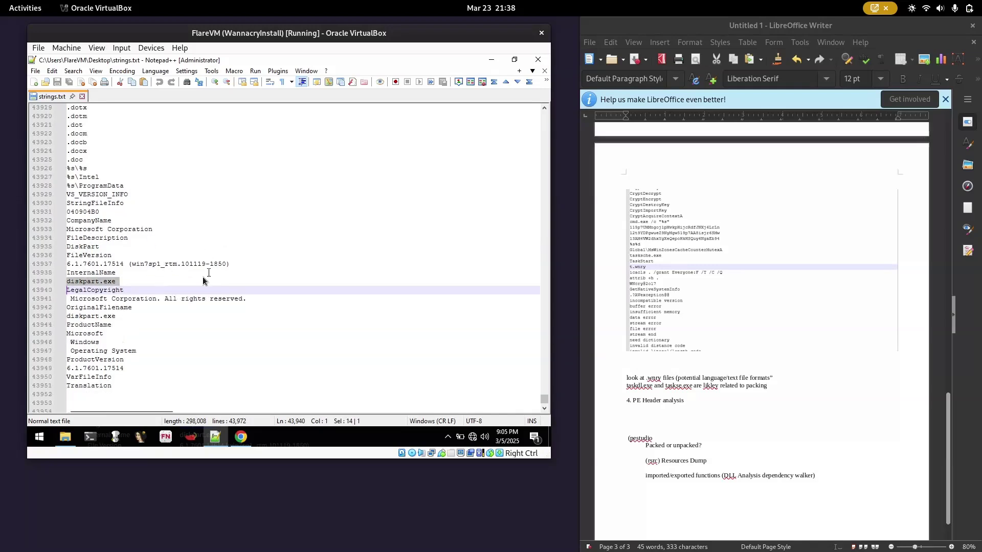
Copy the version information strings from %s\Intel to Translation, minimize Chrome and bring strings.txt back to full size
{"action": "left_click", "coordinate": [128, 385]}
{"action": "left_click_drag", "start_coordinate": [125, 328], "coordinate": [72, 196]}
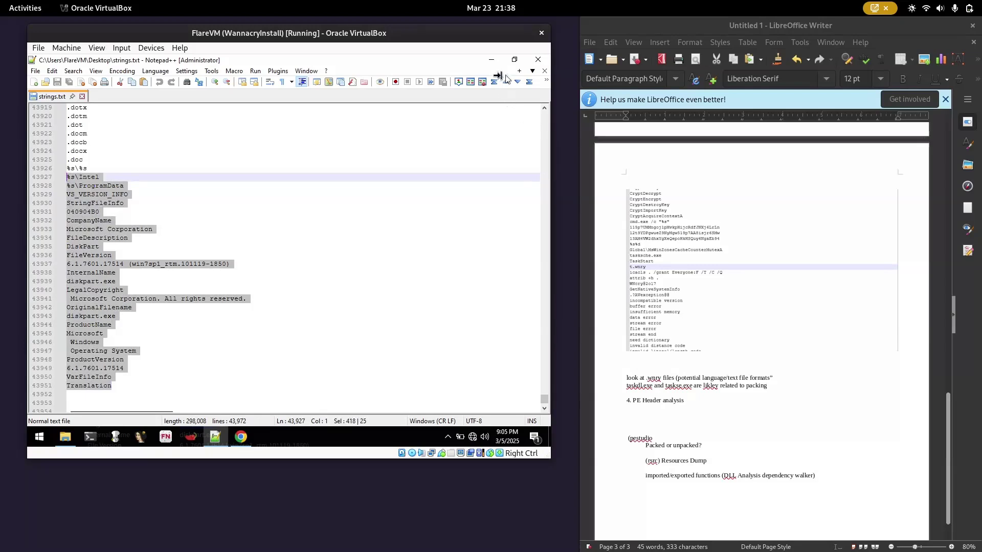
{"action": "double_click", "coordinate": [444, 60]}
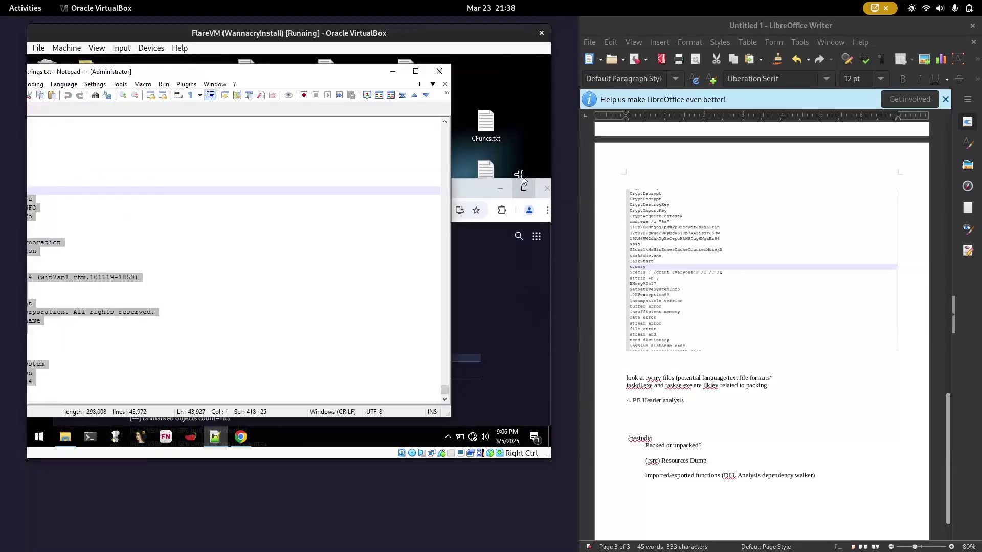
{"action": "left_click", "coordinate": [500, 188]}
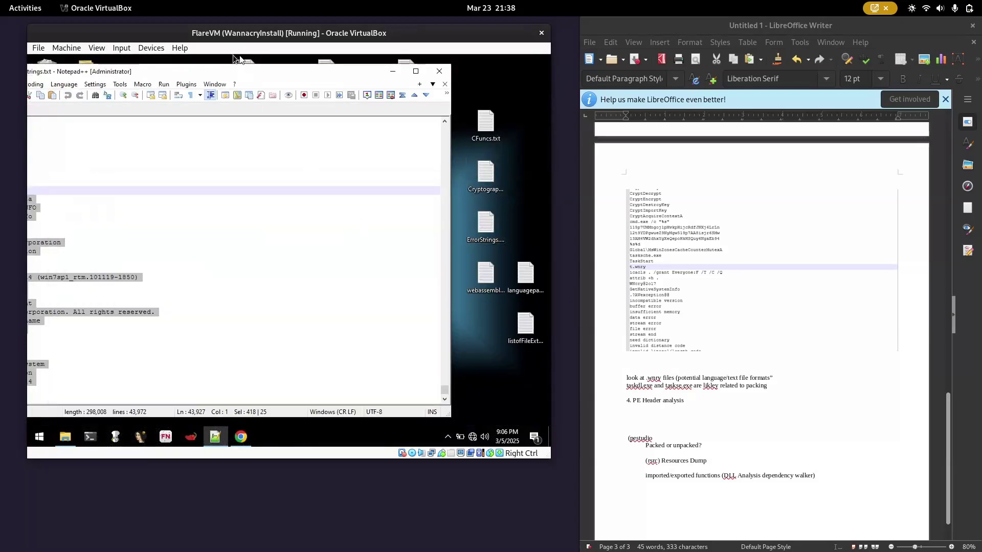
{"action": "double_click", "coordinate": [242, 72]}
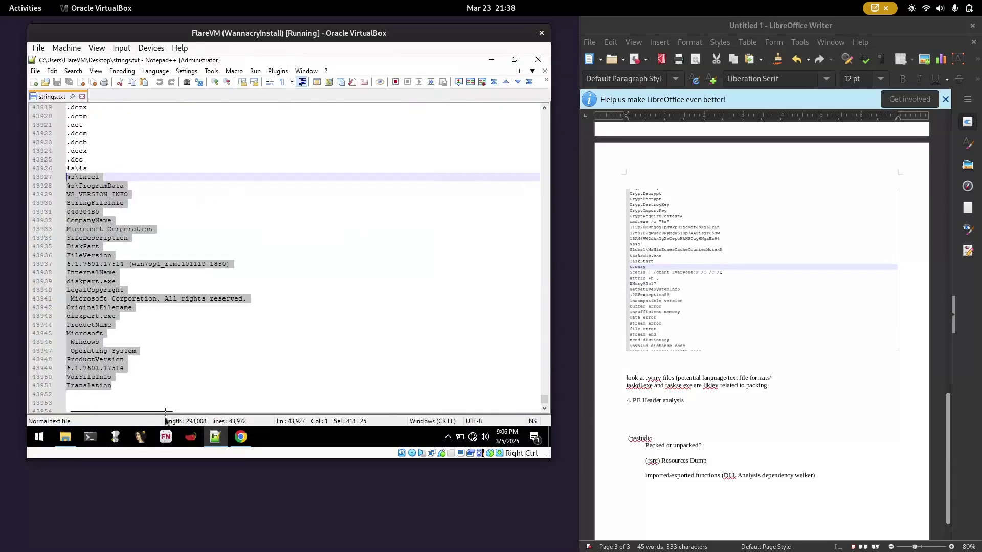
Recheck the file version information on VirusTotal in Chrome and return to strings.txt
{"action": "left_click", "coordinate": [241, 437]}
{"action": "left_click_drag", "start_coordinate": [306, 190], "coordinate": [298, 162]}
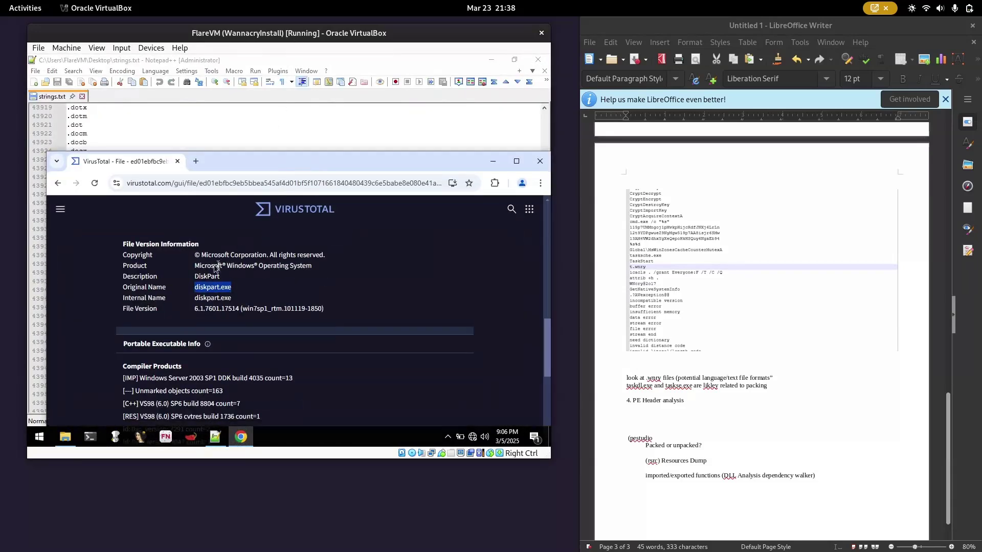
{"action": "left_click", "coordinate": [352, 148]}
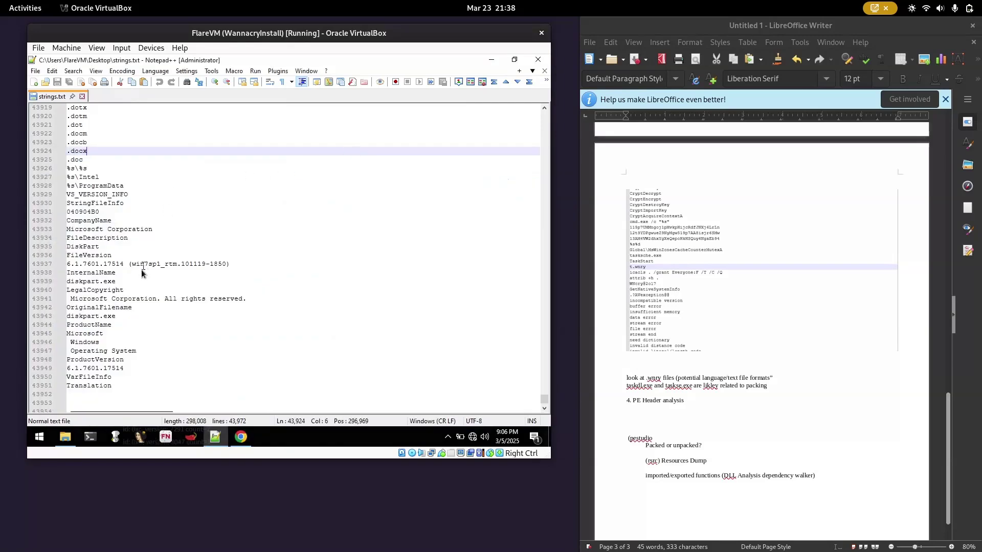
Reselect the version information strings and clear the strings.txt and Chrome windows away from the desktop's free area
{"action": "left_click_drag", "start_coordinate": [137, 381], "coordinate": [88, 177]}
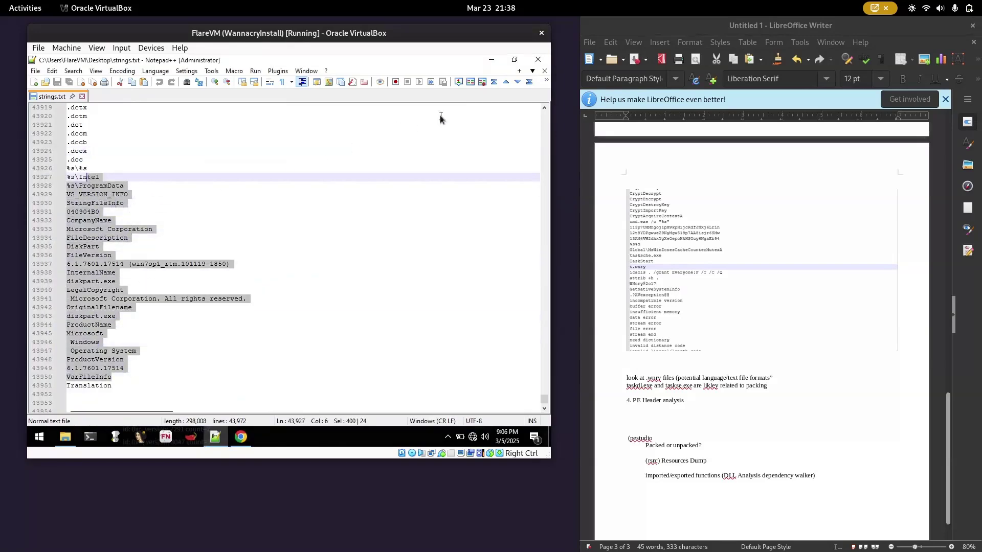
{"action": "left_click_drag", "start_coordinate": [451, 66], "coordinate": [314, 77]}
{"action": "left_click", "coordinate": [487, 162]}
{"action": "left_click", "coordinate": [487, 162]}
{"action": "right_click", "coordinate": [552, 203]}
{"action": "left_click", "coordinate": [527, 199]}
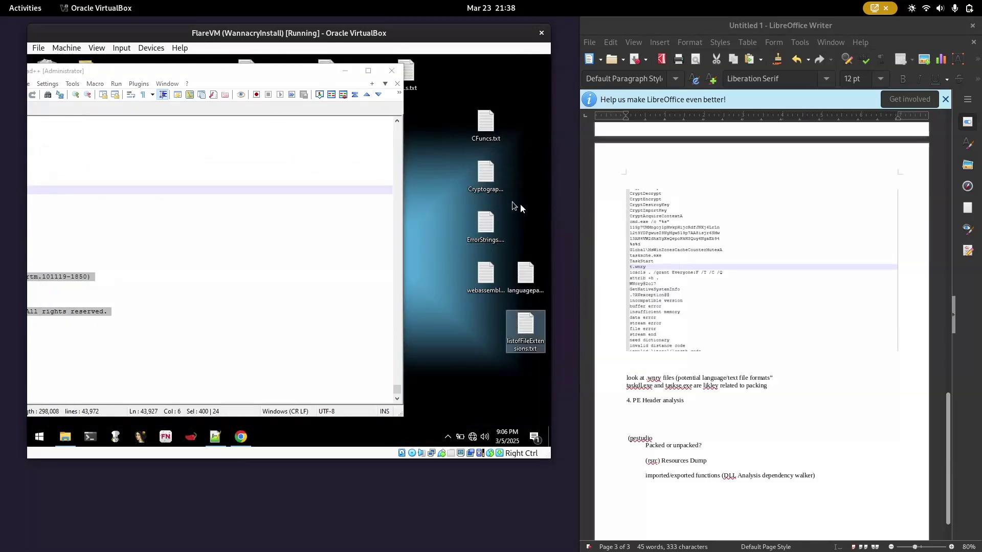
Create a text file on the desktop named fakecopyright.txt
{"action": "right_click", "coordinate": [512, 203]}
{"action": "mouse_move", "coordinate": [450, 329]}
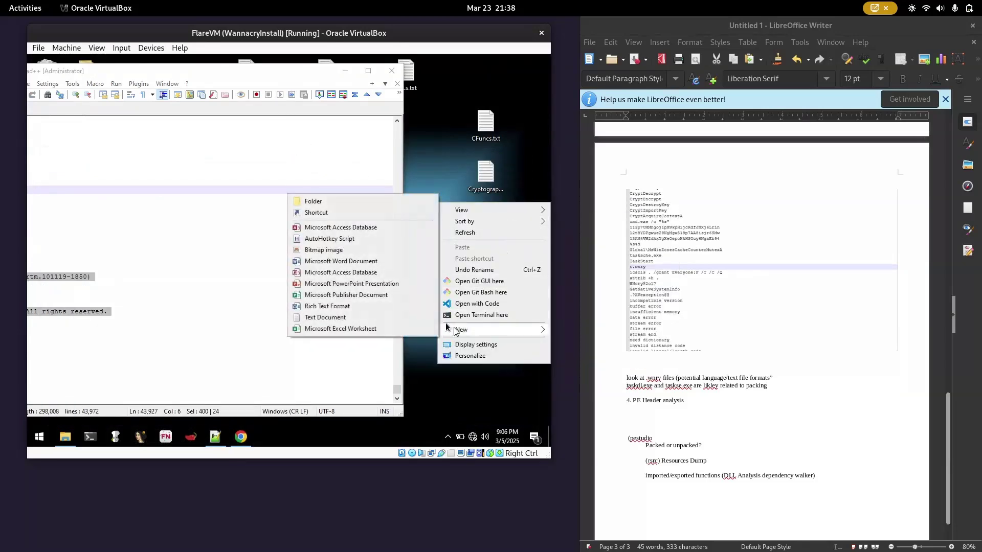
{"action": "left_click", "coordinate": [353, 317]}
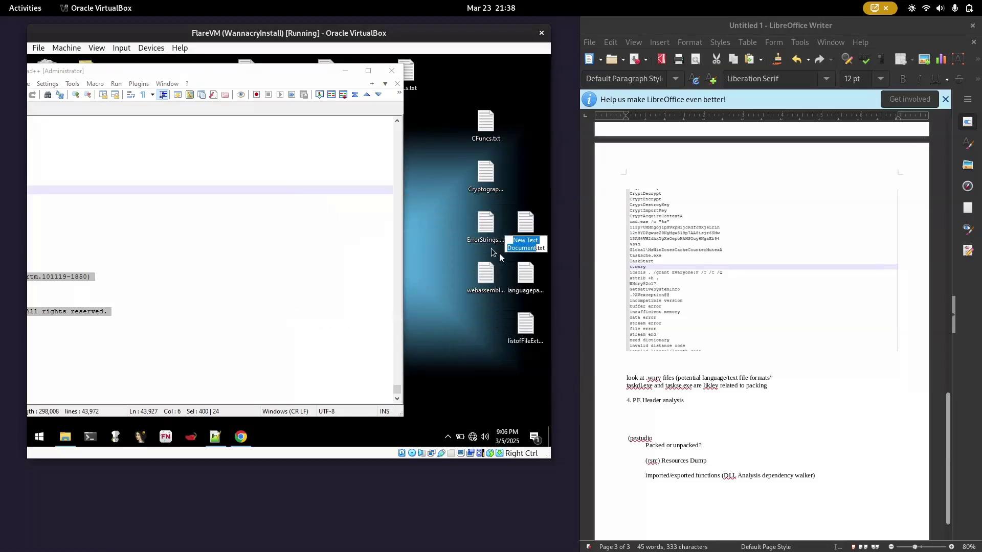
{"action": "type", "text": "fakecopyrigh"}
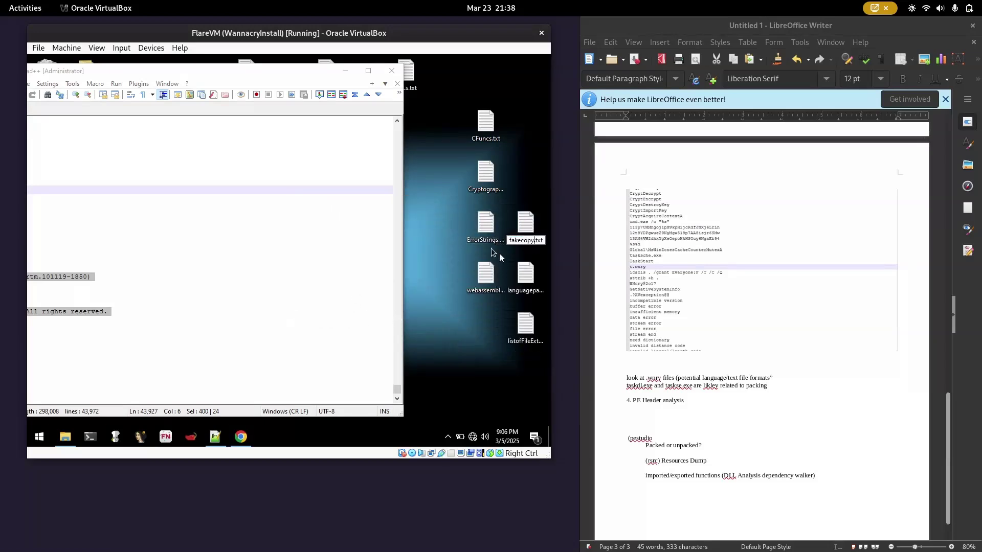
{"action": "type", "text": "t"}
{"action": "key", "text": "Return"}
Paste the copied version strings into fakecopyright.txt, save and close it, and bring strings.txt back to full size
{"action": "double_click", "coordinate": [521, 227]}
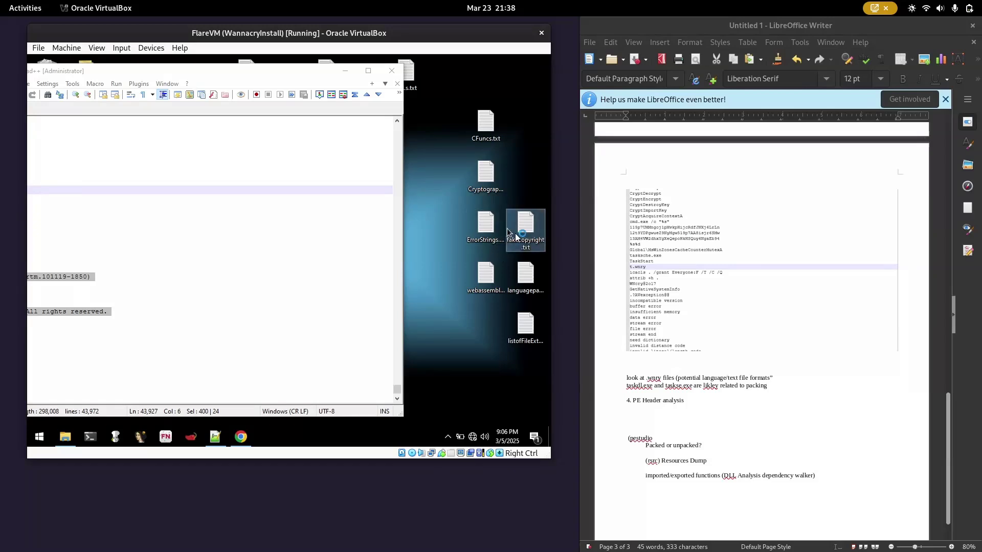
{"action": "key", "text": "ctrl+v"}
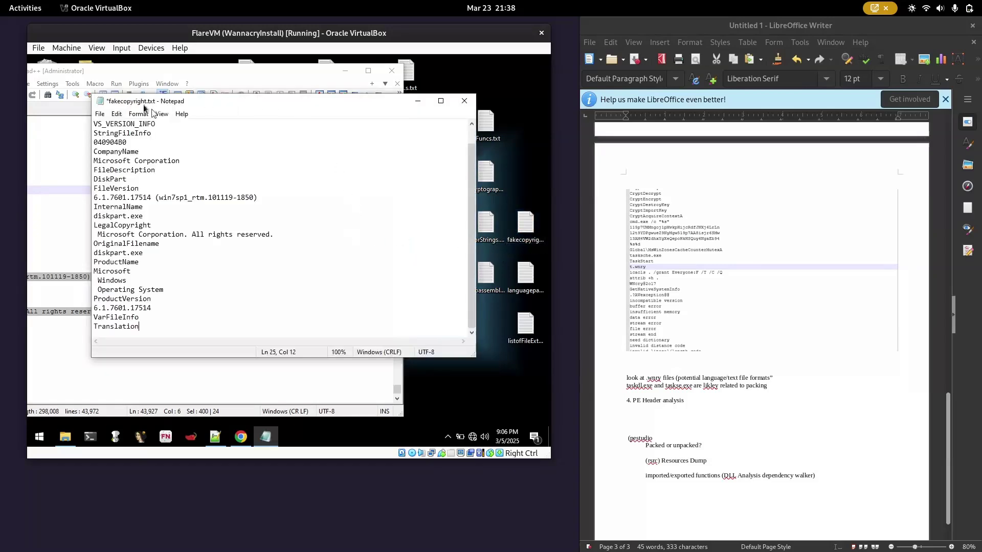
{"action": "left_click", "coordinate": [100, 113]}
{"action": "left_click", "coordinate": [108, 163]}
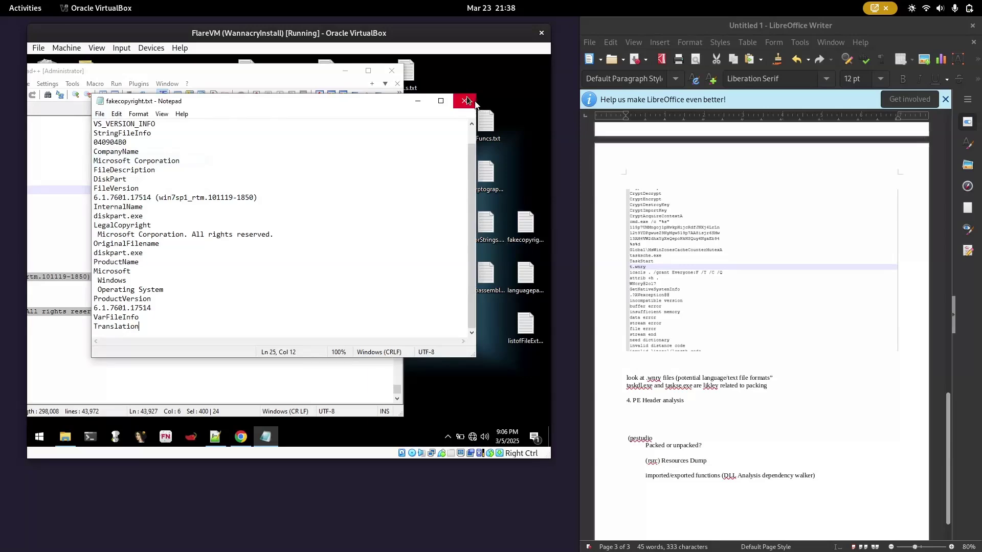
{"action": "left_click", "coordinate": [464, 101]}
{"action": "left_click", "coordinate": [368, 76]}
Review the FLOSS stack, tight and decoded string sections at the end of strings.txt and close the file
{"action": "scroll", "coordinate": [306, 240], "scroll_direction": "down", "scroll_amount": 10}
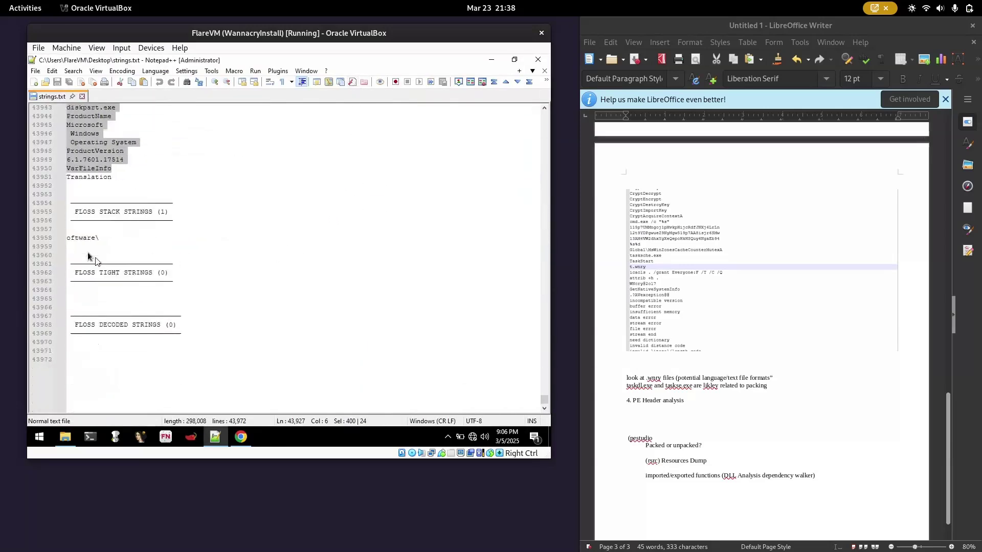
{"action": "left_click_drag", "start_coordinate": [207, 271], "coordinate": [64, 92]}
{"action": "left_click", "coordinate": [514, 59]}
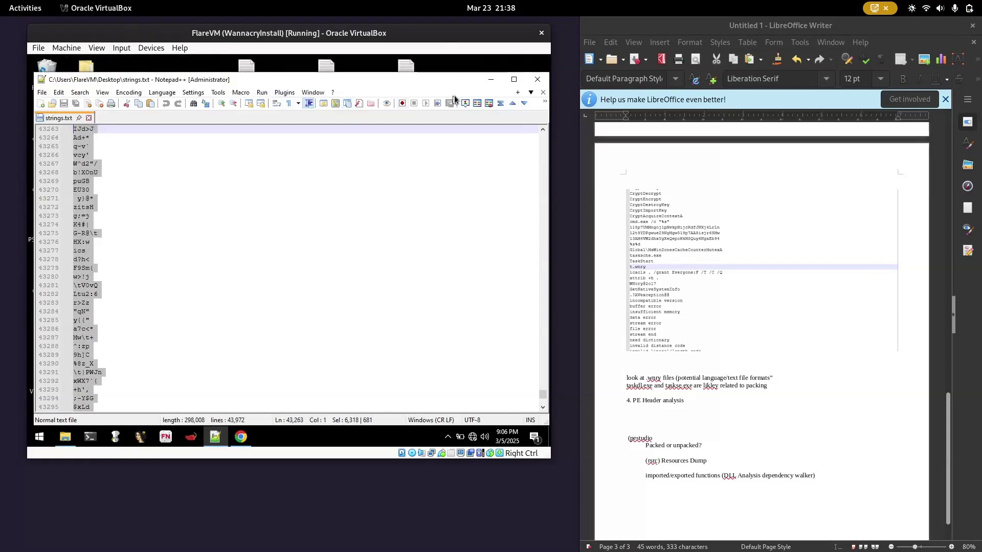
{"action": "left_click", "coordinate": [537, 79]}
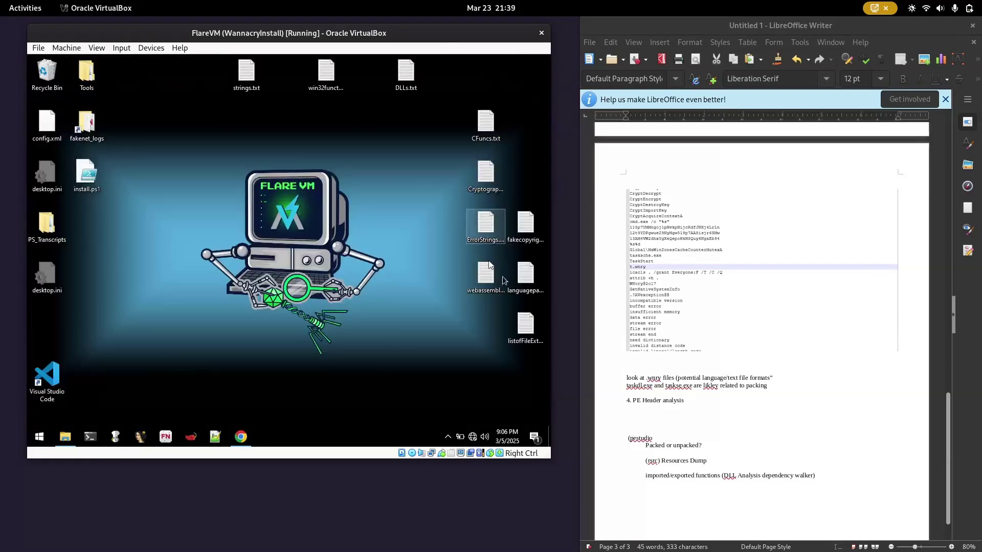
Create a folder on the desktop named Strings
{"action": "scroll", "coordinate": [727, 403], "scroll_direction": "down", "scroll_amount": 1}
{"action": "left_click_drag", "start_coordinate": [539, 365], "coordinate": [240, 61]}
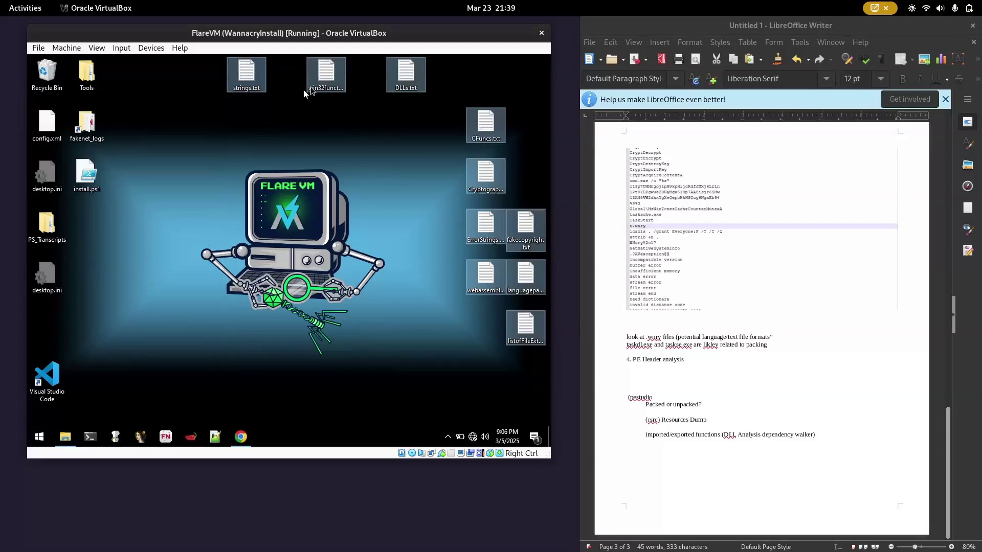
{"action": "left_click_drag", "start_coordinate": [532, 350], "coordinate": [478, 87]}
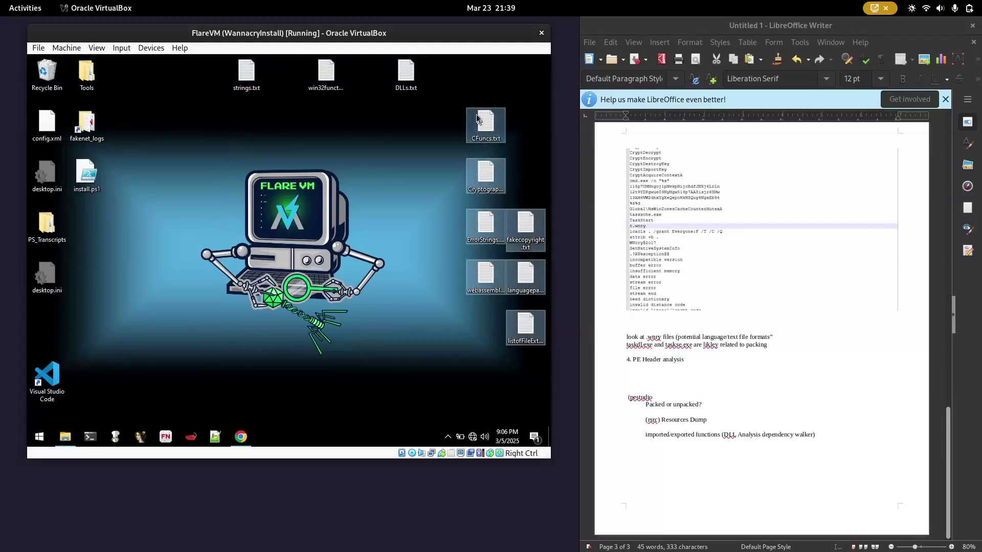
{"action": "right_click", "coordinate": [400, 157]}
{"action": "mouse_move", "coordinate": [413, 284]}
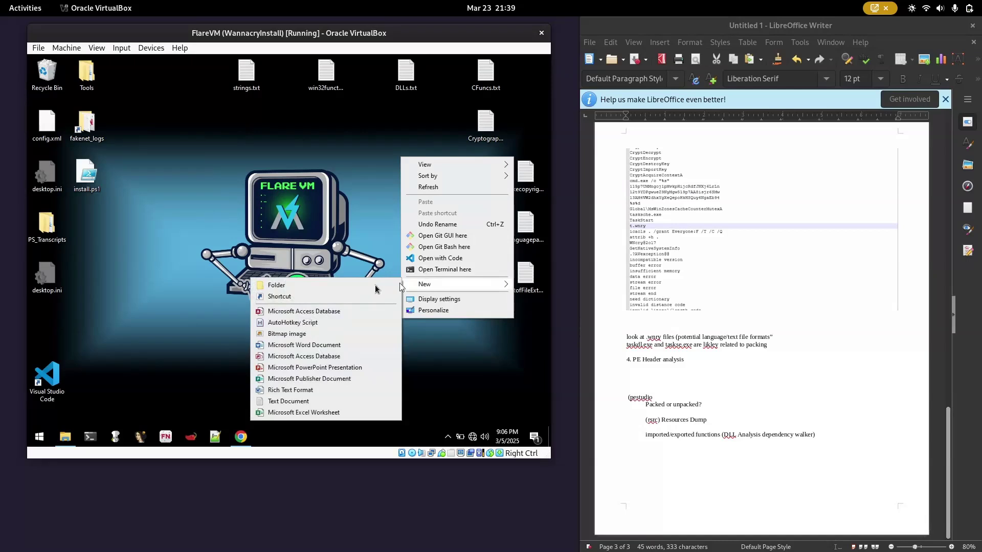
{"action": "left_click", "coordinate": [327, 283]}
{"action": "type", "text": "Strngs"}
{"action": "key", "text": "Return"}
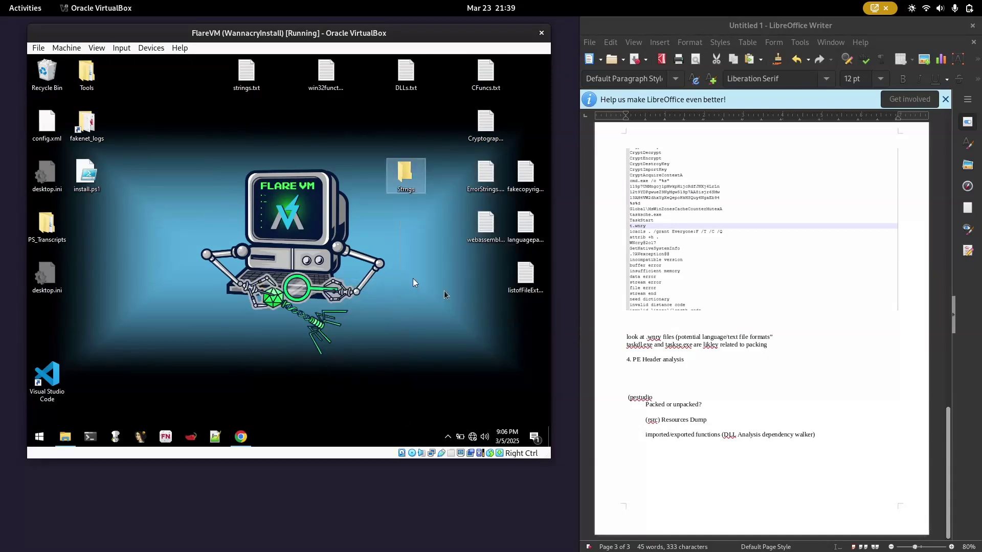
Move strings.txt and all the extracted string text files from the desktop into the Strings folder
{"action": "left_click_drag", "start_coordinate": [533, 315], "coordinate": [404, 170]}
{"action": "left_click_drag", "start_coordinate": [430, 104], "coordinate": [398, 179]}
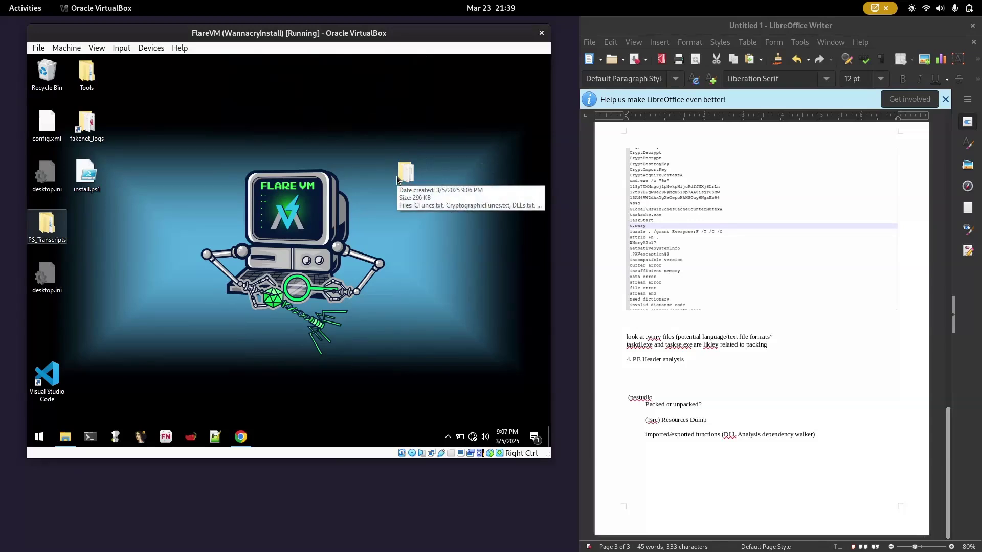
{"action": "left_click", "coordinate": [281, 213]}
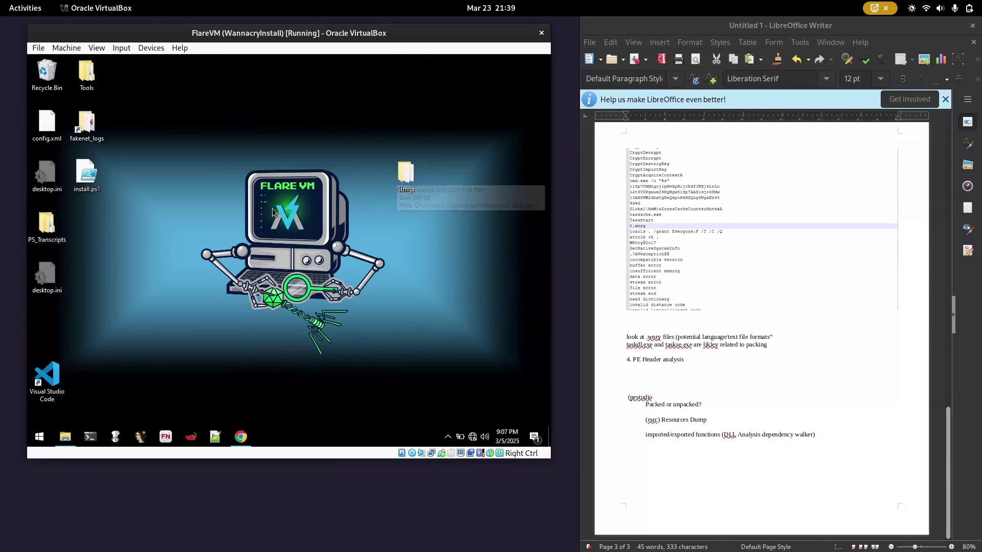
Switch to the sample's VirusTotal details in Chrome at full size and examine the Sections table's virtual and raw size columns
{"action": "left_click", "coordinate": [248, 443]}
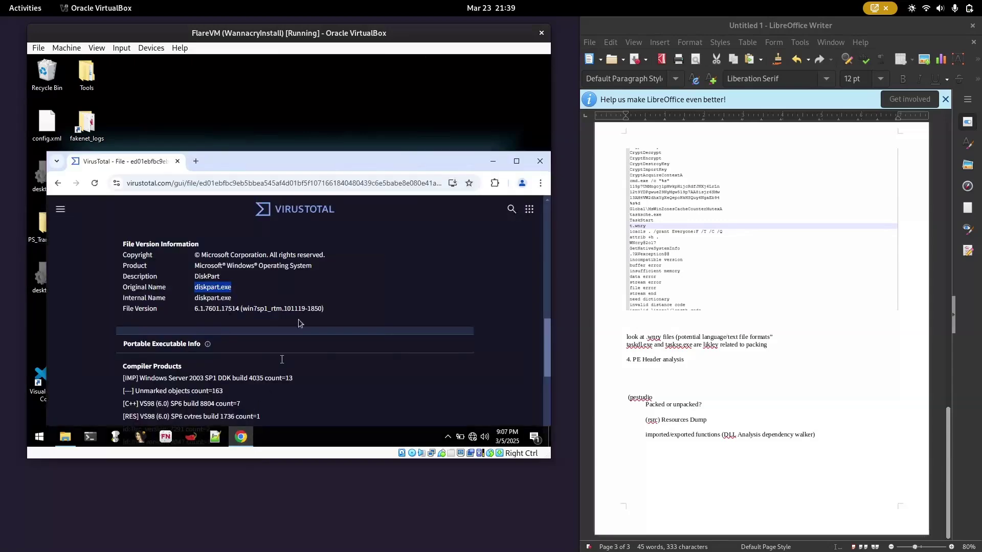
{"action": "double_click", "coordinate": [321, 165]}
{"action": "scroll", "coordinate": [256, 226], "scroll_direction": "down", "scroll_amount": 6}
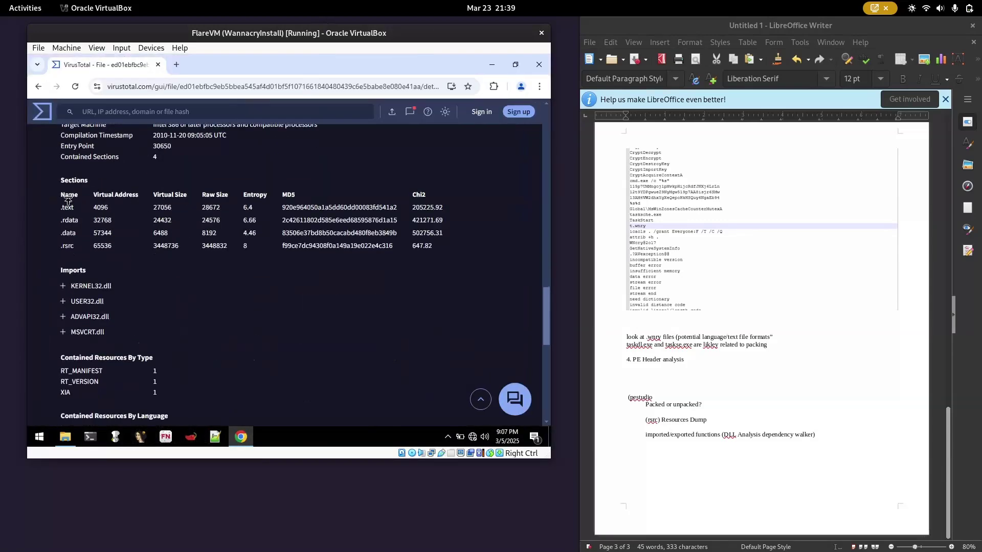
{"action": "left_click_drag", "start_coordinate": [61, 207], "coordinate": [92, 223]}
{"action": "left_click", "coordinate": [151, 193]}
{"action": "left_click_drag", "start_coordinate": [152, 199], "coordinate": [227, 204]}
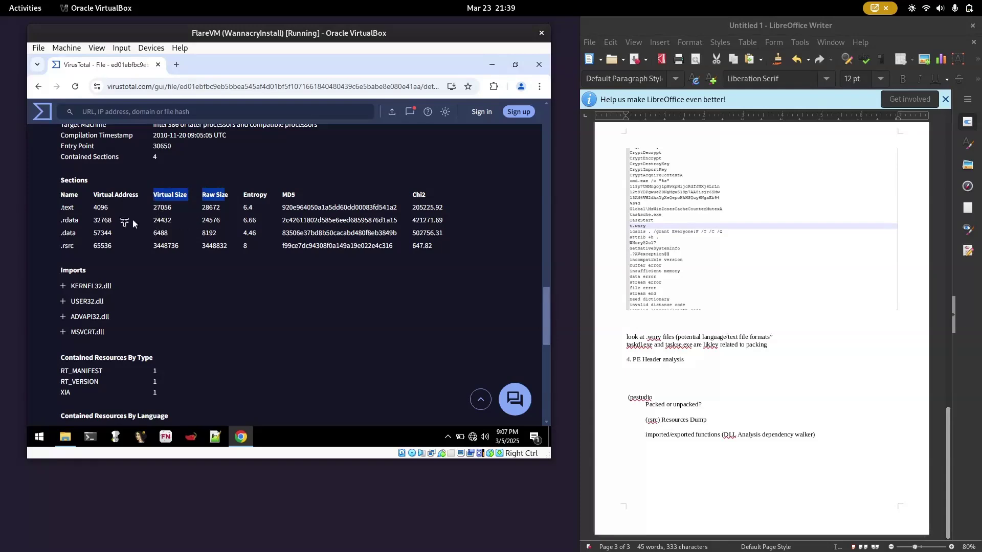
Compare the virtual and raw sizes of the .data and .text sections in the Sections table
{"action": "left_click_drag", "start_coordinate": [58, 193], "coordinate": [117, 224]}
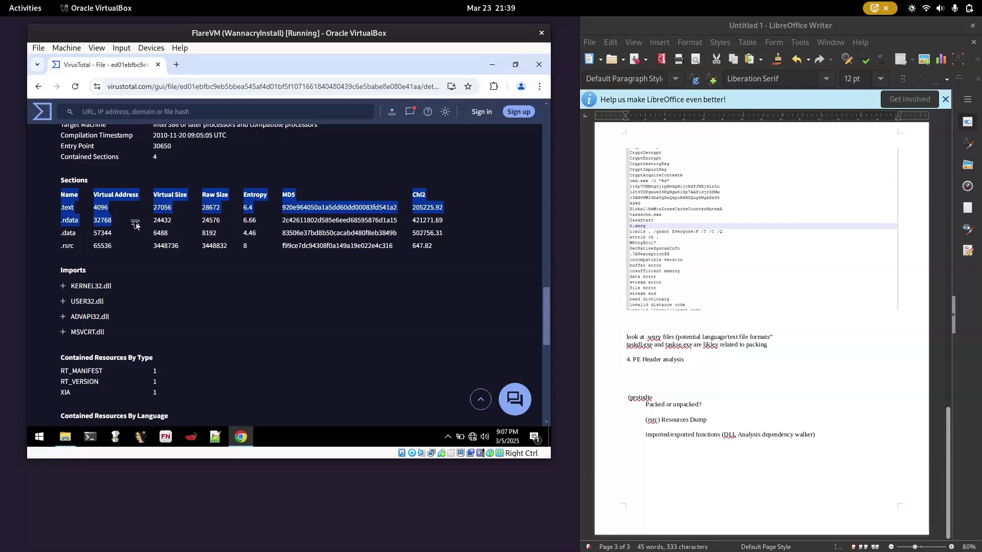
{"action": "left_click", "coordinate": [57, 233]}
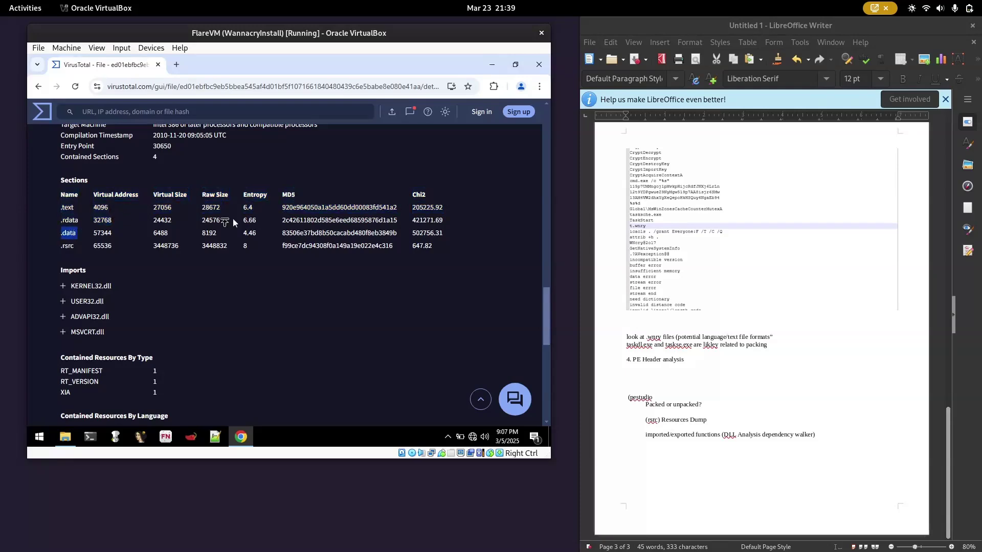
{"action": "double_click", "coordinate": [205, 195]}
{"action": "left_click_drag", "start_coordinate": [153, 233], "coordinate": [219, 236]}
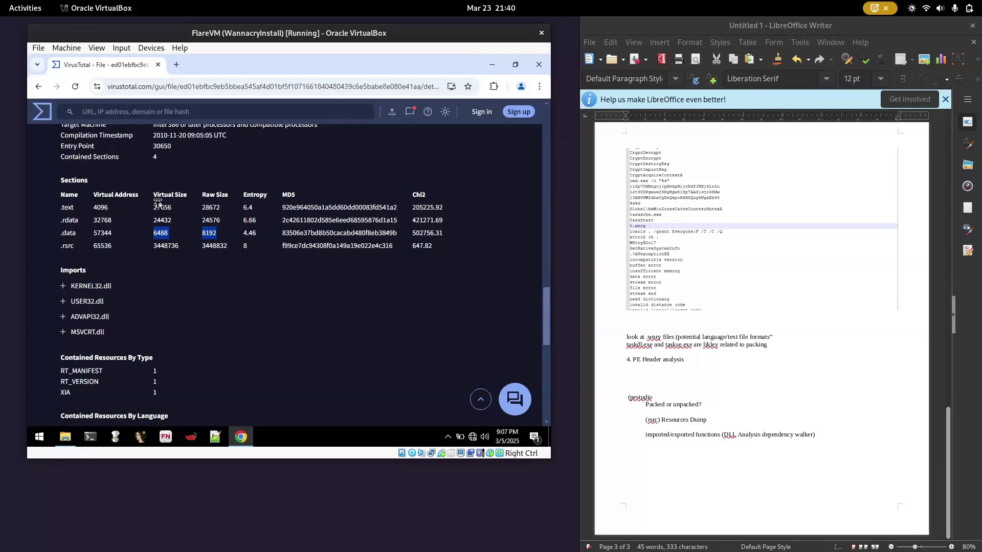
{"action": "left_click", "coordinate": [66, 207]}
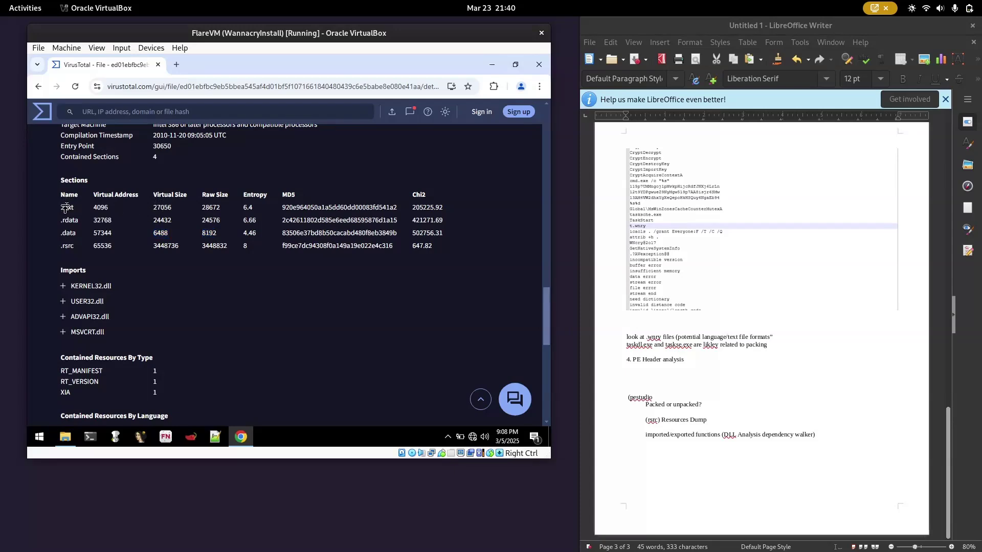
{"action": "left_click_drag", "start_coordinate": [221, 207], "coordinate": [154, 208]}
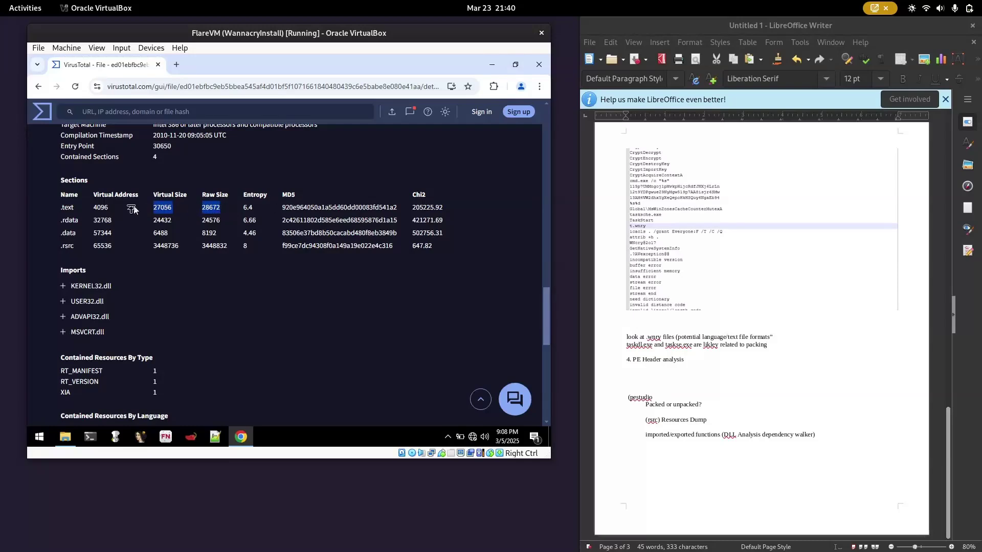
Review the .text section's row and the Virtual Size and Raw Size columns in the Sections table
{"action": "left_click_drag", "start_coordinate": [63, 207], "coordinate": [407, 206]}
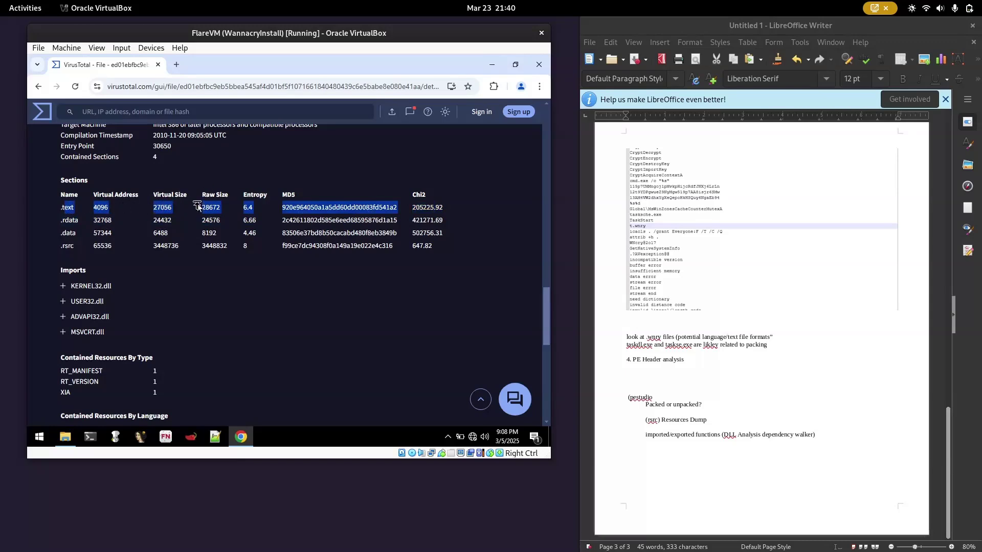
{"action": "left_click_drag", "start_coordinate": [159, 194], "coordinate": [228, 196]}
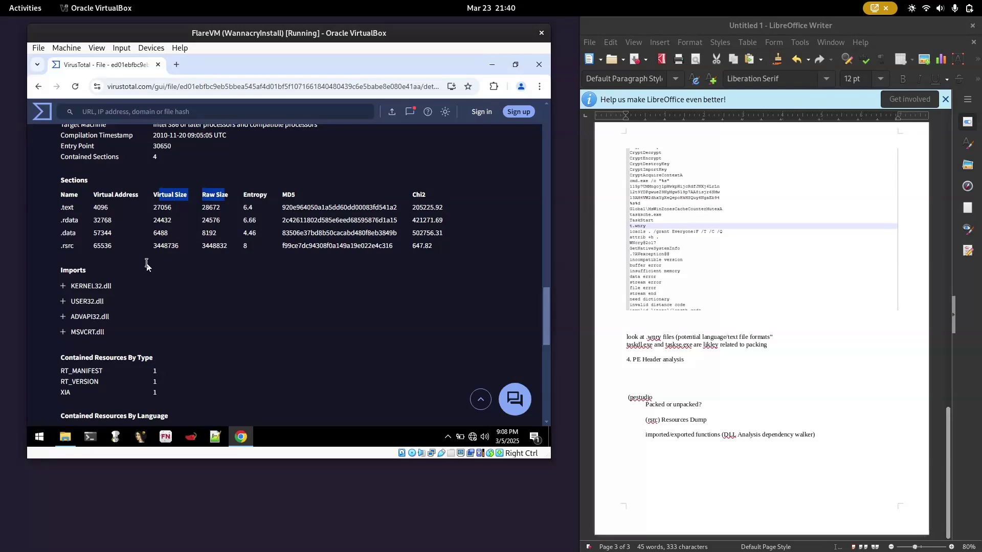
{"action": "key", "text": "super+shift+s"}
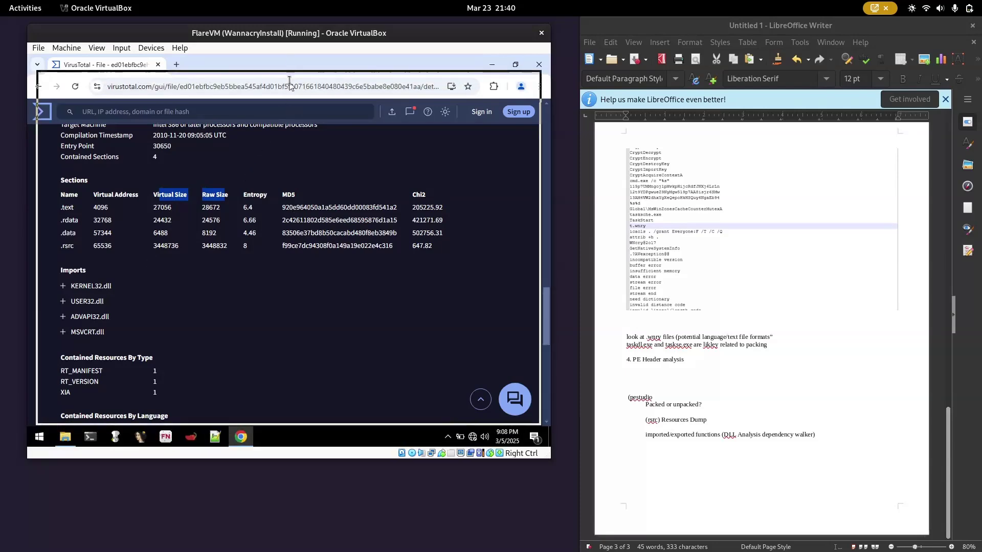
Restore the browser window to a smaller size and expand the imports of MSVCRT.dll, ADVAPI32.dll, USER32.dll and KERNEL32.dll
{"action": "double_click", "coordinate": [348, 68]}
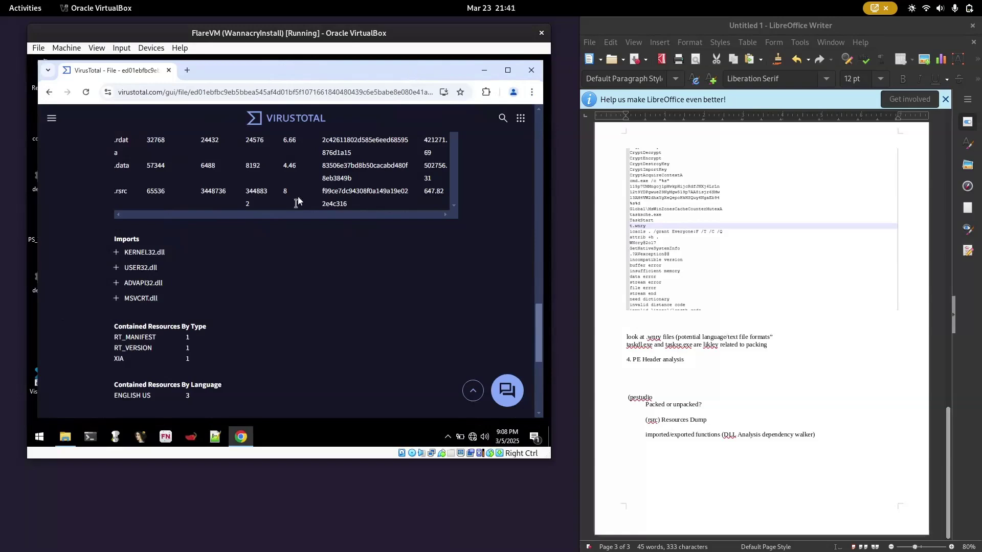
{"action": "scroll", "coordinate": [306, 182], "scroll_direction": "down", "scroll_amount": 4}
{"action": "scroll", "coordinate": [220, 215], "scroll_direction": "up", "scroll_amount": 2}
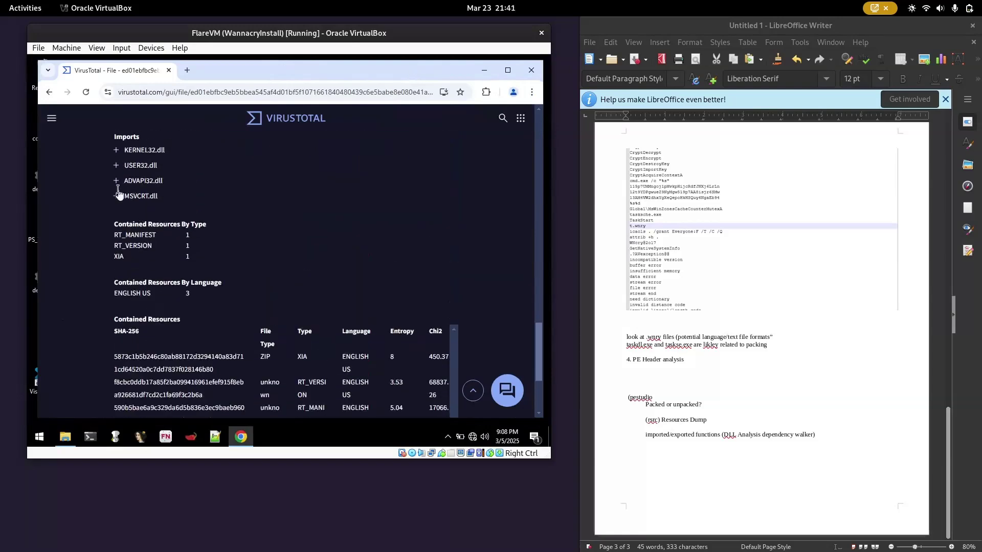
{"action": "left_click", "coordinate": [125, 194]}
{"action": "left_click", "coordinate": [117, 181]}
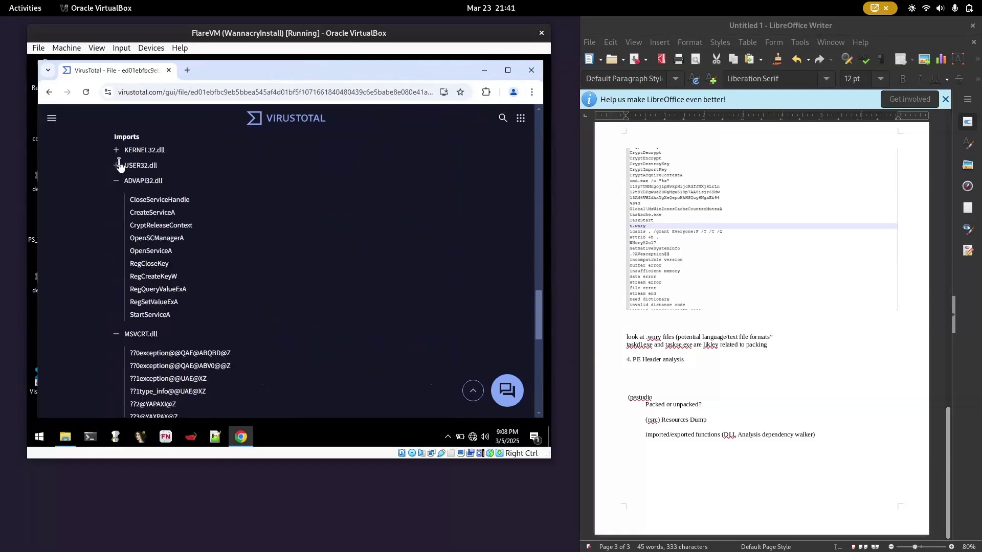
{"action": "left_click", "coordinate": [119, 165]}
{"action": "left_click", "coordinate": [116, 150]}
Examine the KERNEL32.dll imported functions from CloseHandle to FreeLibrary, focusing on directory, file and process creation
{"action": "left_click_drag", "start_coordinate": [129, 168], "coordinate": [181, 286]}
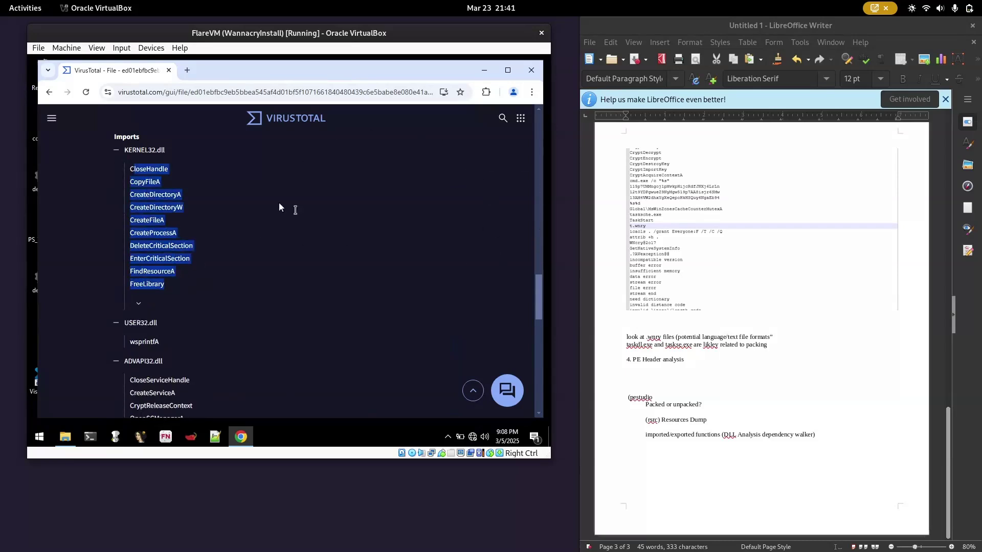
{"action": "scroll", "coordinate": [188, 180], "scroll_direction": "down", "scroll_amount": 2}
{"action": "scroll", "coordinate": [187, 179], "scroll_direction": "up", "scroll_amount": 3}
{"action": "scroll", "coordinate": [188, 179], "scroll_direction": "up", "scroll_amount": 1}
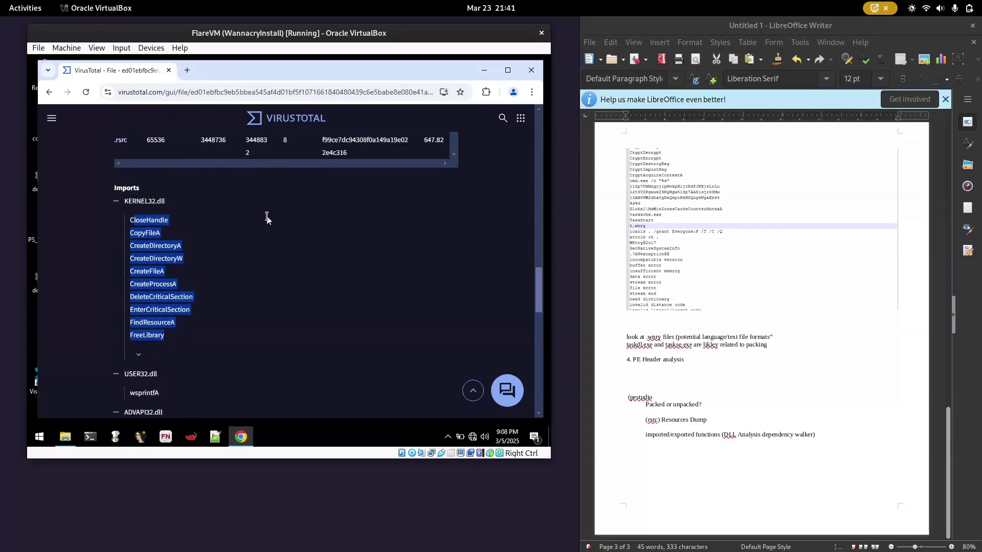
{"action": "scroll", "coordinate": [168, 215], "scroll_direction": "down", "scroll_amount": 3}
{"action": "scroll", "coordinate": [179, 220], "scroll_direction": "up", "scroll_amount": 1}
{"action": "scroll", "coordinate": [150, 231], "scroll_direction": "up", "scroll_amount": 2}
{"action": "left_click_drag", "start_coordinate": [132, 219], "coordinate": [169, 298]}
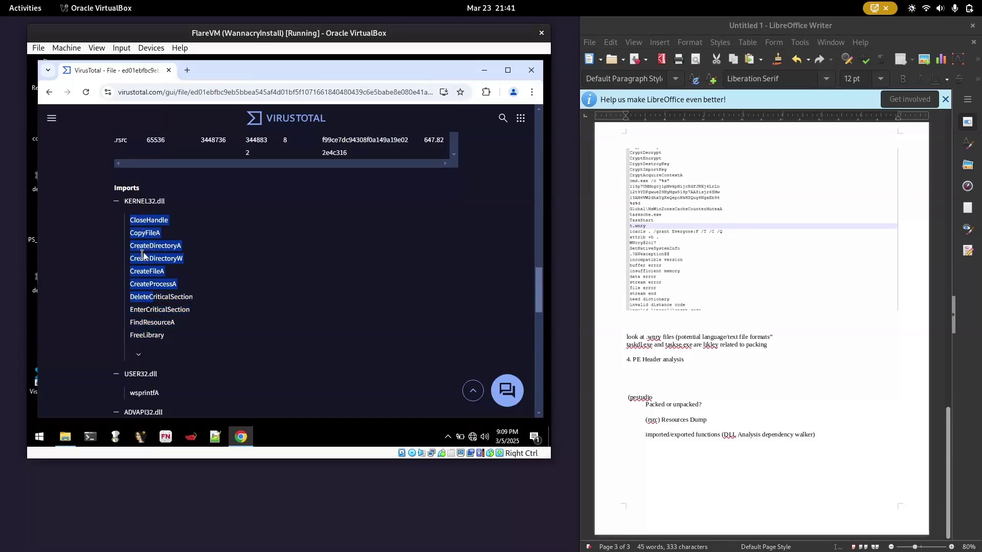
{"action": "left_click_drag", "start_coordinate": [139, 259], "coordinate": [171, 298]}
{"action": "scroll", "coordinate": [169, 231], "scroll_direction": "down", "scroll_amount": 2}
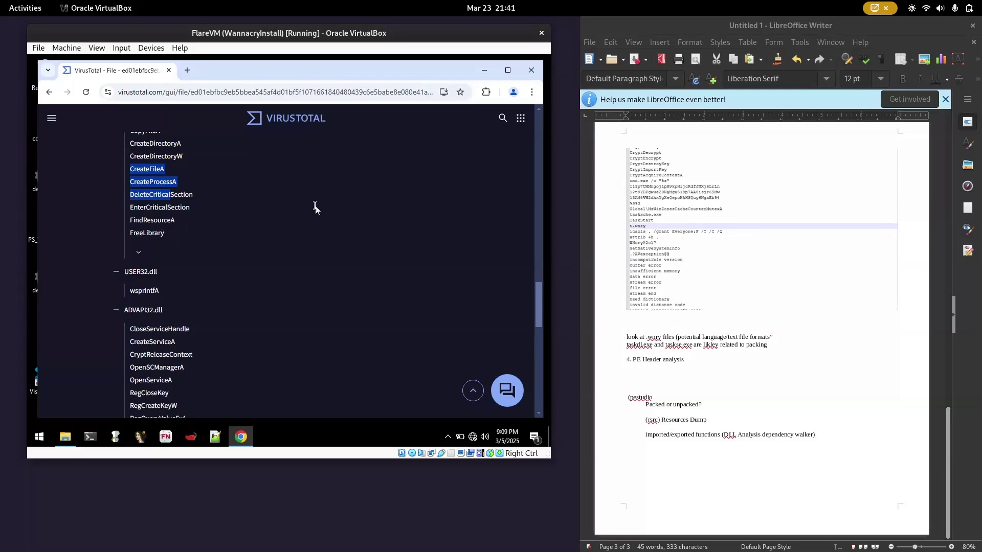
{"action": "scroll", "coordinate": [142, 208], "scroll_direction": "down", "scroll_amount": 1}
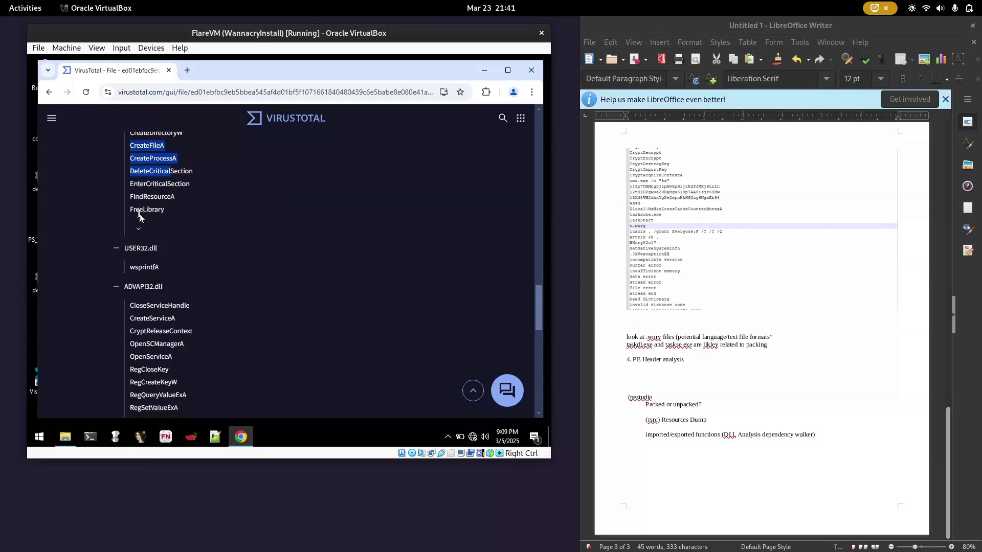
Examine wsprintfA under USER32.dll and the service, crypto and registry functions imported from ADVAPI32.dll
{"action": "double_click", "coordinate": [132, 241]}
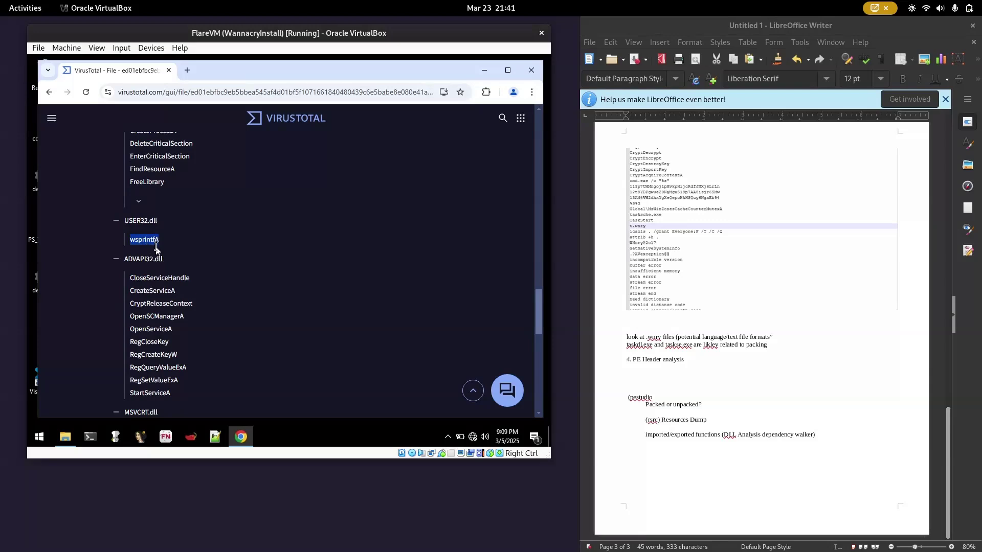
{"action": "scroll", "coordinate": [163, 243], "scroll_direction": "down", "scroll_amount": 2}
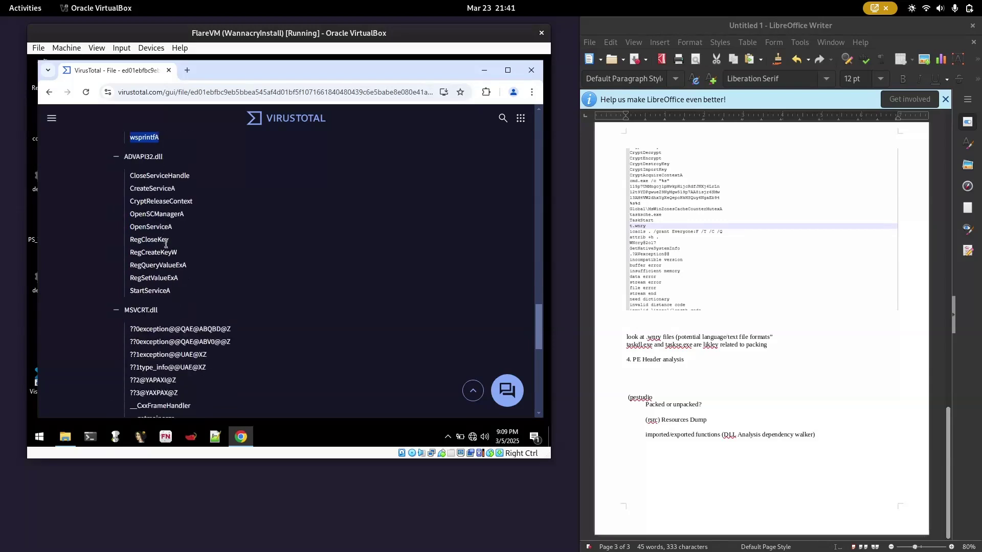
{"action": "left_click_drag", "start_coordinate": [134, 175], "coordinate": [177, 252]}
{"action": "left_click_drag", "start_coordinate": [125, 158], "coordinate": [154, 165]}
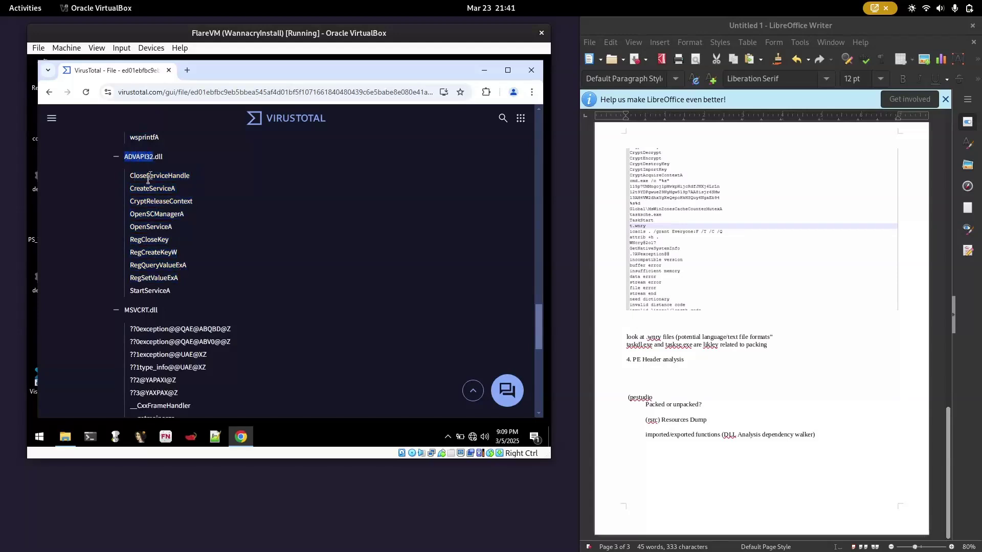
{"action": "left_click_drag", "start_coordinate": [172, 291], "coordinate": [129, 172]}
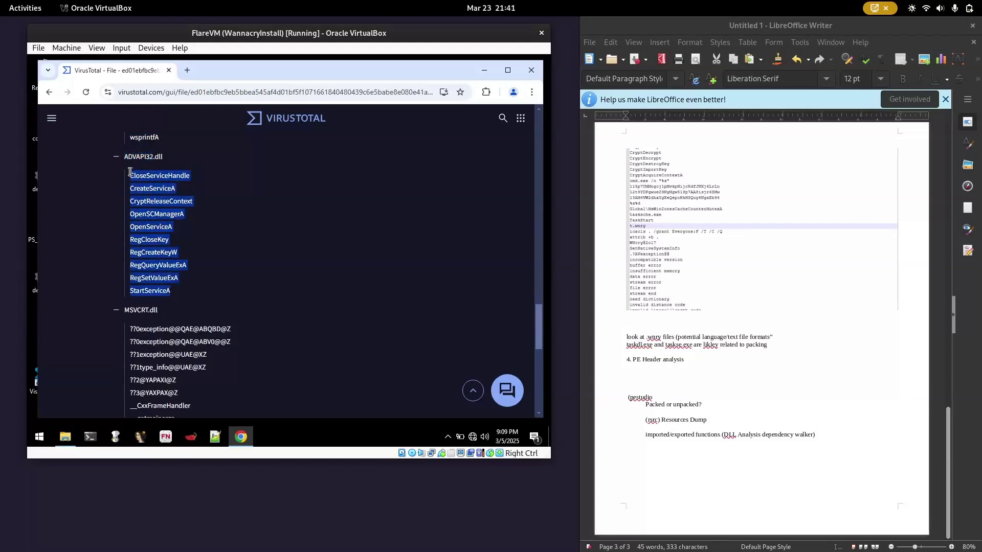
{"action": "scroll", "coordinate": [359, 263], "scroll_direction": "down", "scroll_amount": 2}
{"action": "scroll", "coordinate": [360, 264], "scroll_direction": "up", "scroll_amount": 1}
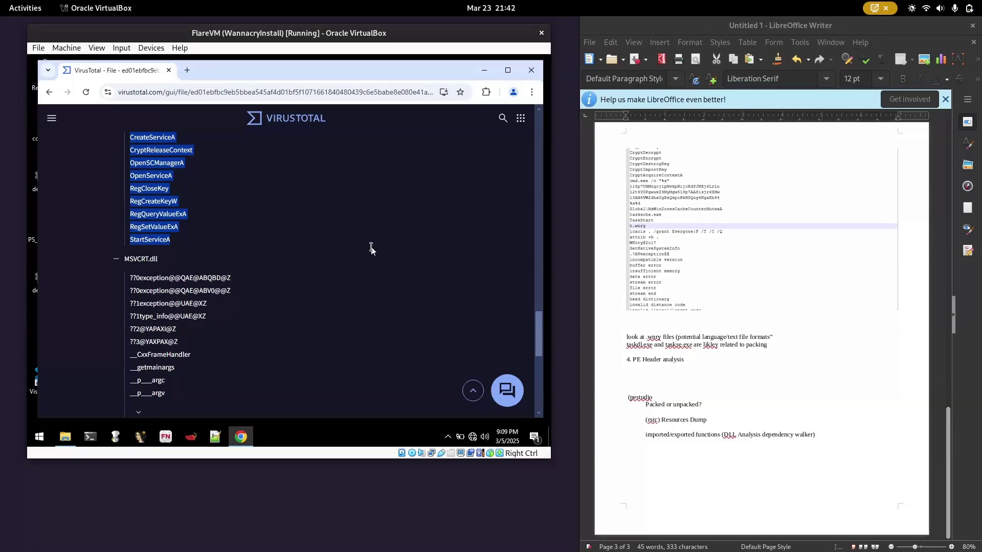
{"action": "scroll", "coordinate": [211, 219], "scroll_direction": "up", "scroll_amount": 2}
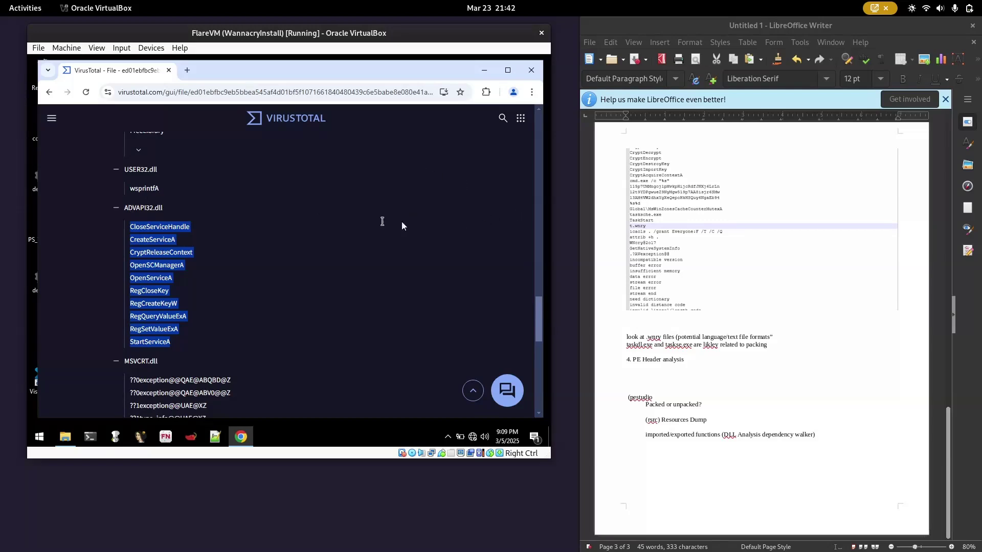
{"action": "scroll", "coordinate": [199, 273], "scroll_direction": "down", "scroll_amount": 4}
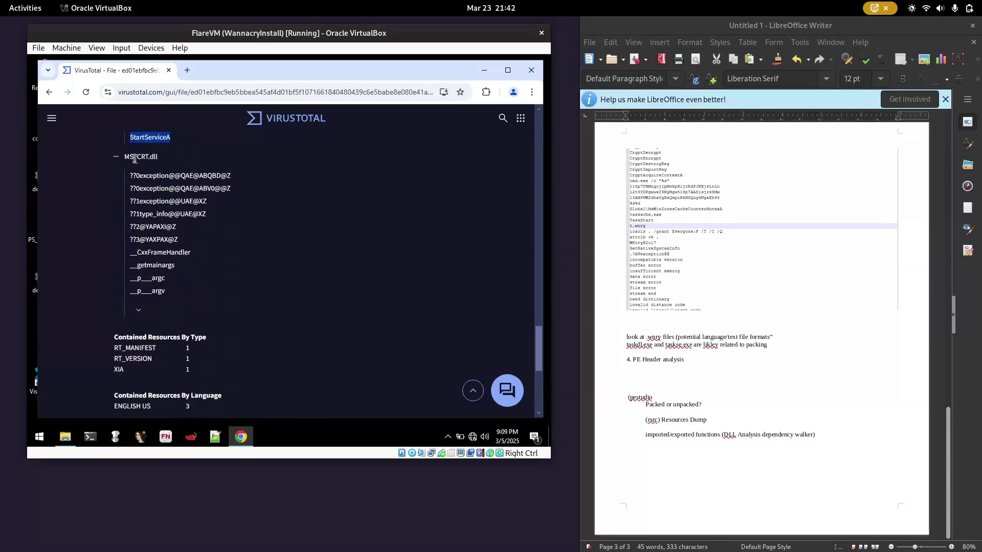
Examine the functions imported from MSVCRT.dll, including the exception entries, and the contained resources and overlay details below
{"action": "left_click_drag", "start_coordinate": [125, 156], "coordinate": [189, 192]}
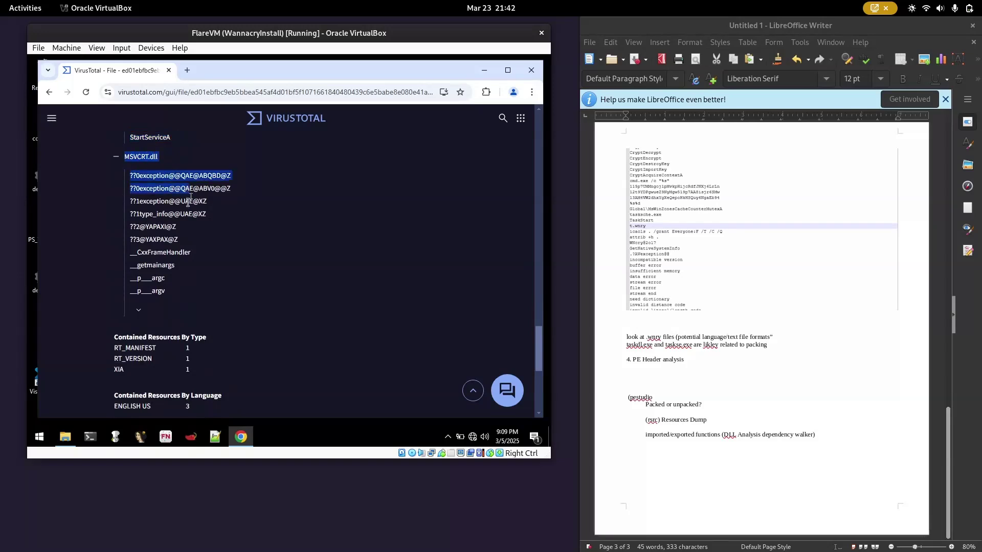
{"action": "left_click", "coordinate": [130, 177]}
{"action": "left_click_drag", "start_coordinate": [129, 177], "coordinate": [227, 206]}
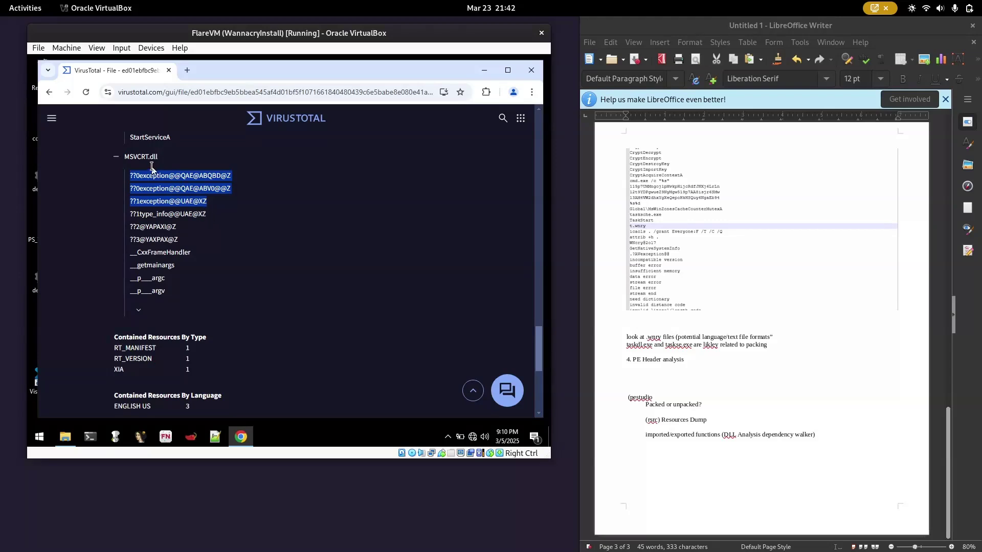
{"action": "left_click_drag", "start_coordinate": [126, 159], "coordinate": [159, 162]}
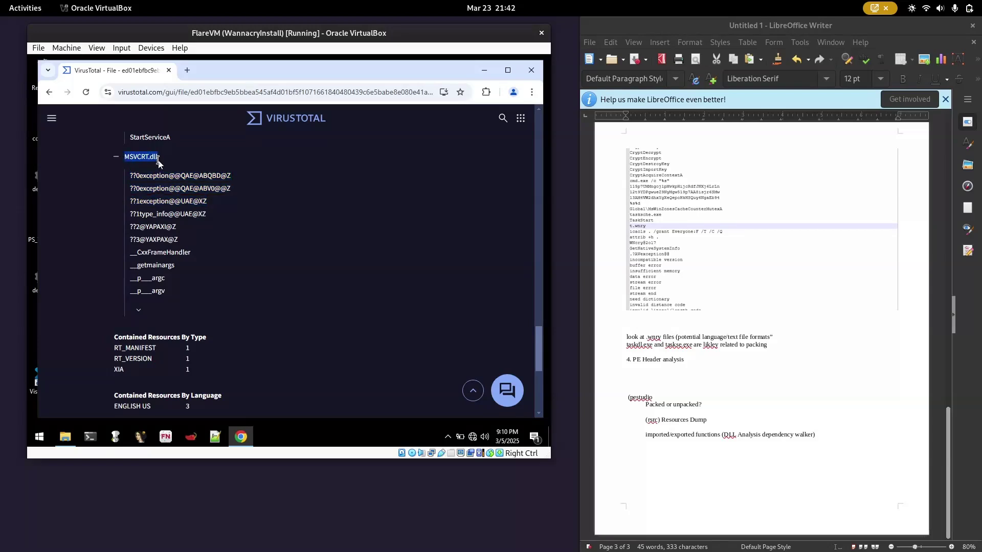
{"action": "left_click_drag", "start_coordinate": [129, 174], "coordinate": [197, 287]}
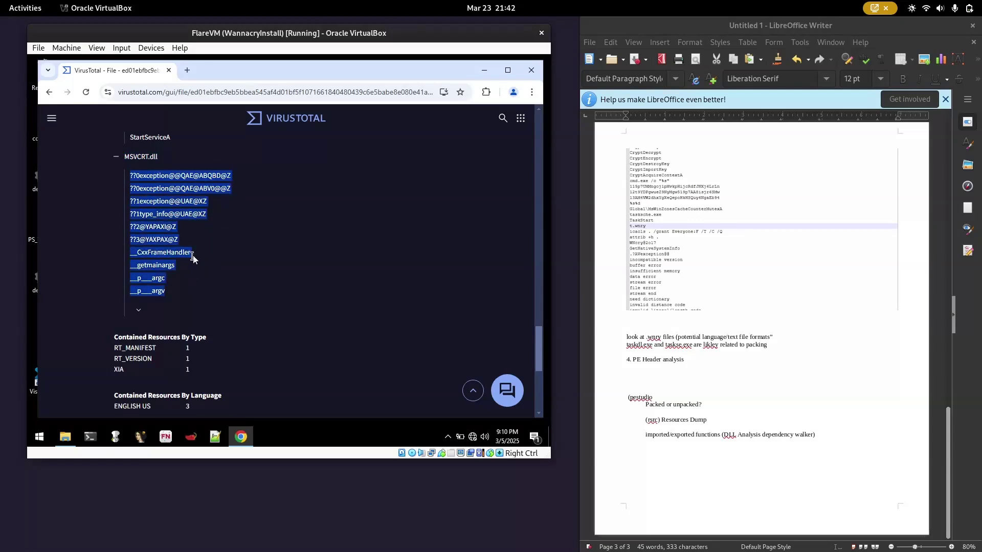
{"action": "scroll", "coordinate": [192, 256], "scroll_direction": "down", "scroll_amount": 2}
{"action": "scroll", "coordinate": [193, 256], "scroll_direction": "down", "scroll_amount": 4}
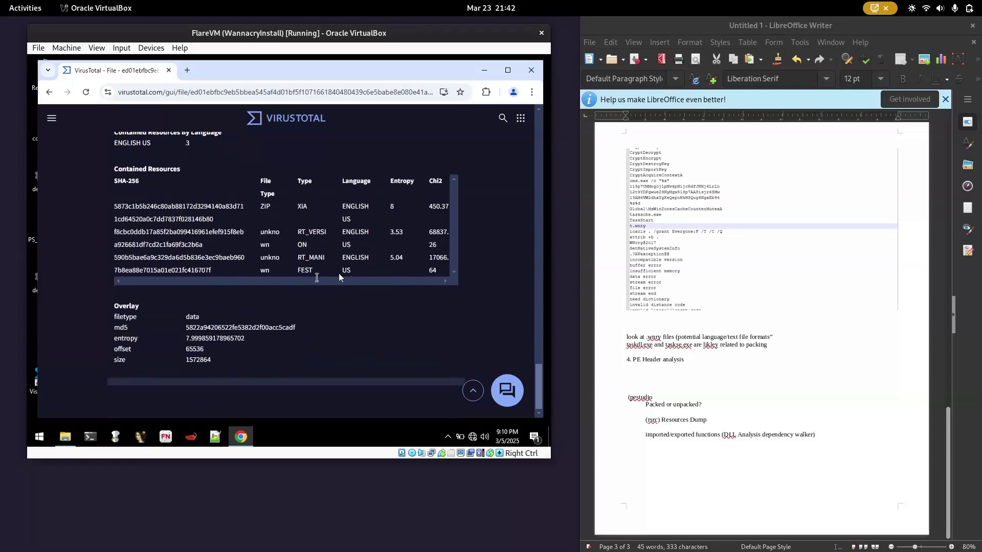
Show the complete lists of functions imported from KERNEL32.dll and MSVCRT.dll
{"action": "scroll", "coordinate": [283, 267], "scroll_direction": "up", "scroll_amount": 5}
{"action": "scroll", "coordinate": [281, 265], "scroll_direction": "up", "scroll_amount": 2}
{"action": "left_click", "coordinate": [281, 265]}
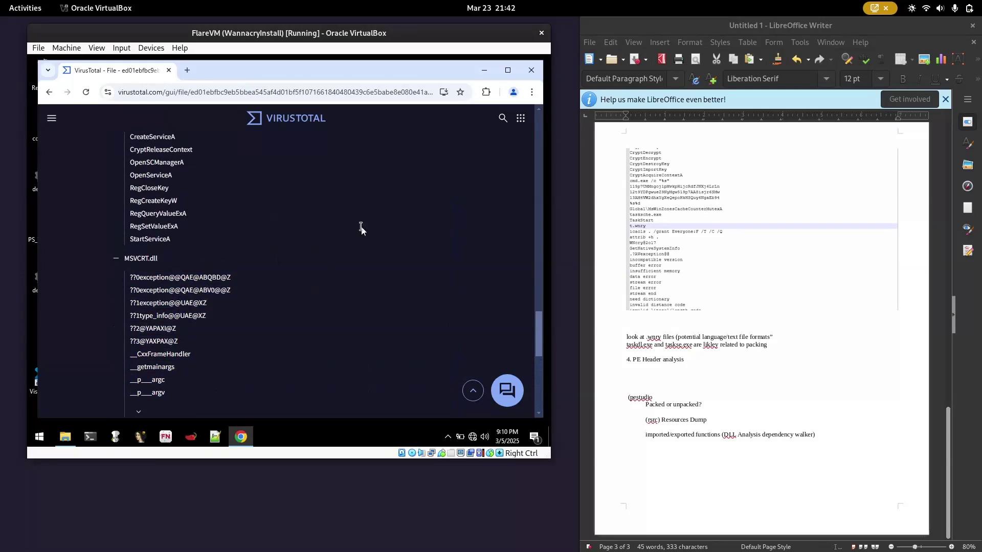
{"action": "scroll", "coordinate": [195, 204], "scroll_direction": "up", "scroll_amount": 5}
{"action": "scroll", "coordinate": [195, 204], "scroll_direction": "up", "scroll_amount": 2}
{"action": "scroll", "coordinate": [134, 201], "scroll_direction": "down", "scroll_amount": 2}
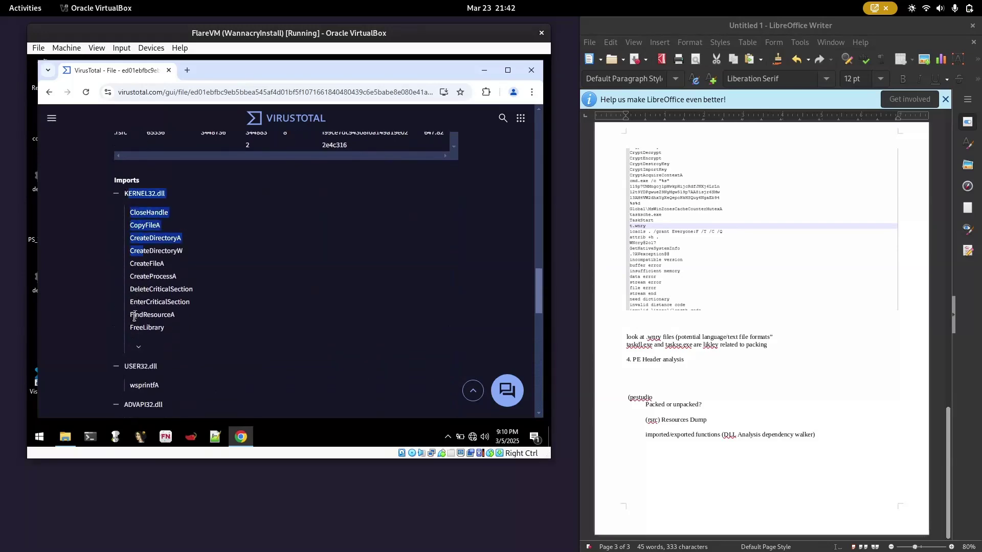
{"action": "left_click", "coordinate": [141, 347]}
{"action": "scroll", "coordinate": [138, 231], "scroll_direction": "down", "scroll_amount": 15}
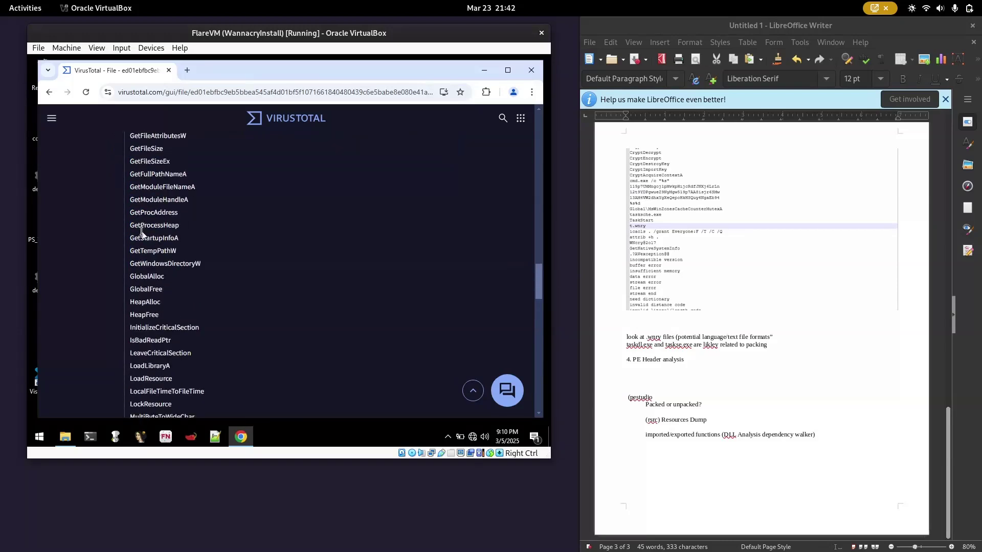
{"action": "scroll", "coordinate": [143, 228], "scroll_direction": "down", "scroll_amount": 5}
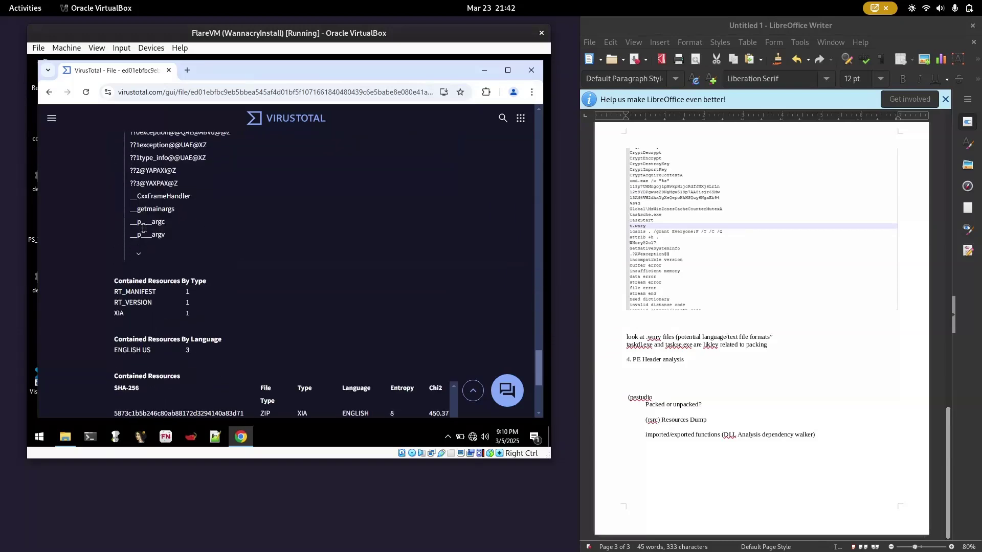
{"action": "left_click", "coordinate": [141, 254]}
{"action": "scroll", "coordinate": [148, 271], "scroll_direction": "down", "scroll_amount": 5}
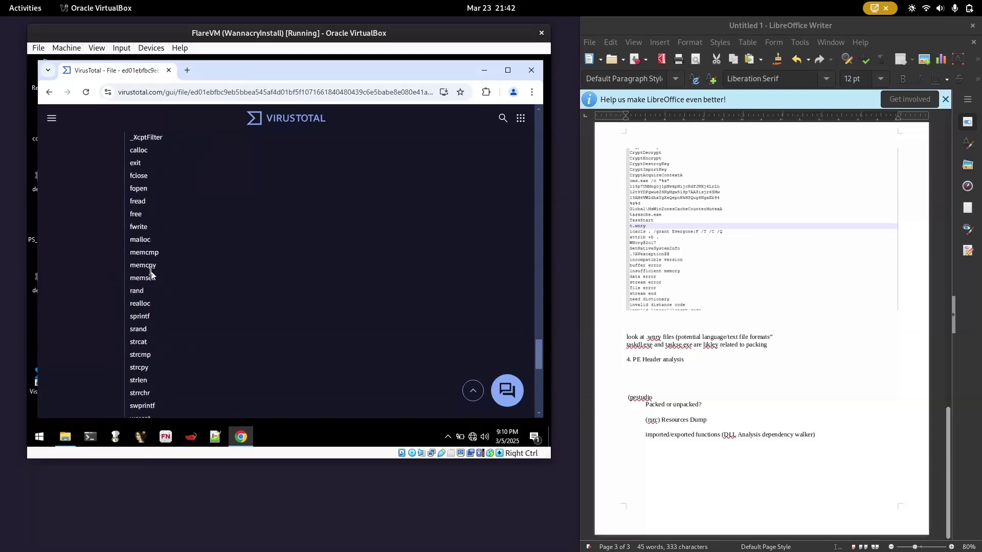
Copy the whole Imports listing, from its heading through the last MSVCRT.dll function
{"action": "scroll", "coordinate": [151, 275], "scroll_direction": "up", "scroll_amount": 1}
{"action": "scroll", "coordinate": [154, 286], "scroll_direction": "up", "scroll_amount": 1}
{"action": "left_click_drag", "start_coordinate": [156, 321], "coordinate": [115, 285]}
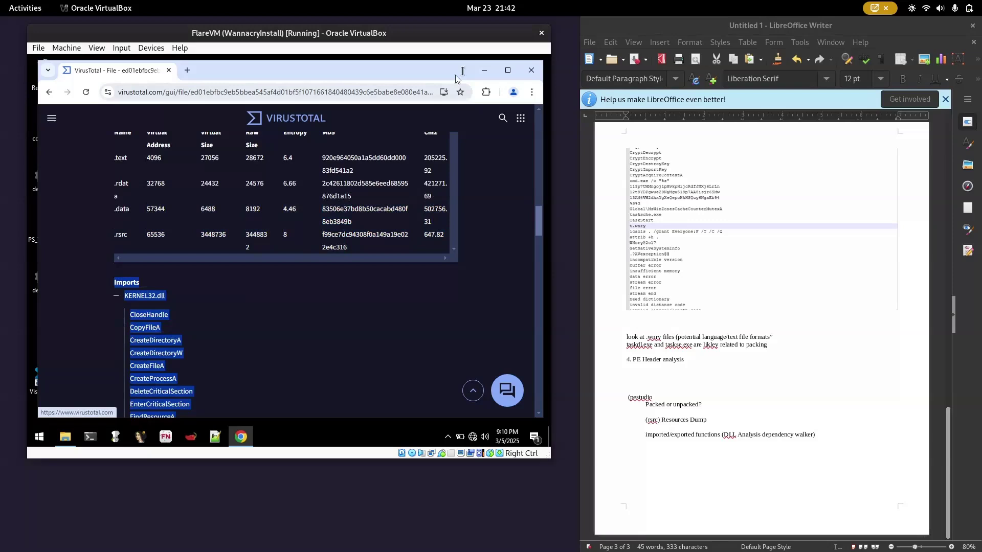
Minimize the browser and create a text document named DLLSImports.txt on the virtual machine's desktop
{"action": "left_click", "coordinate": [484, 70]}
{"action": "right_click", "coordinate": [430, 183]}
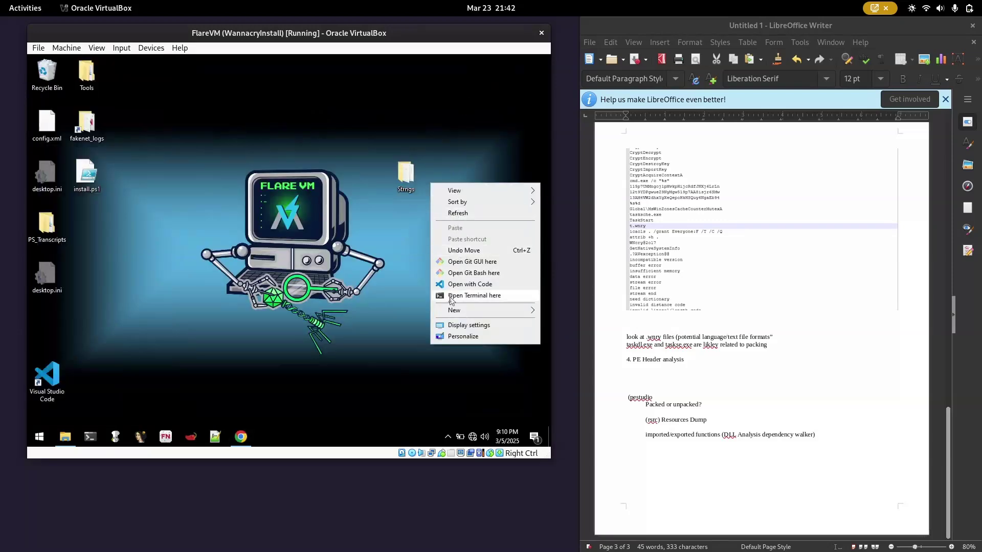
{"action": "mouse_move", "coordinate": [455, 310]}
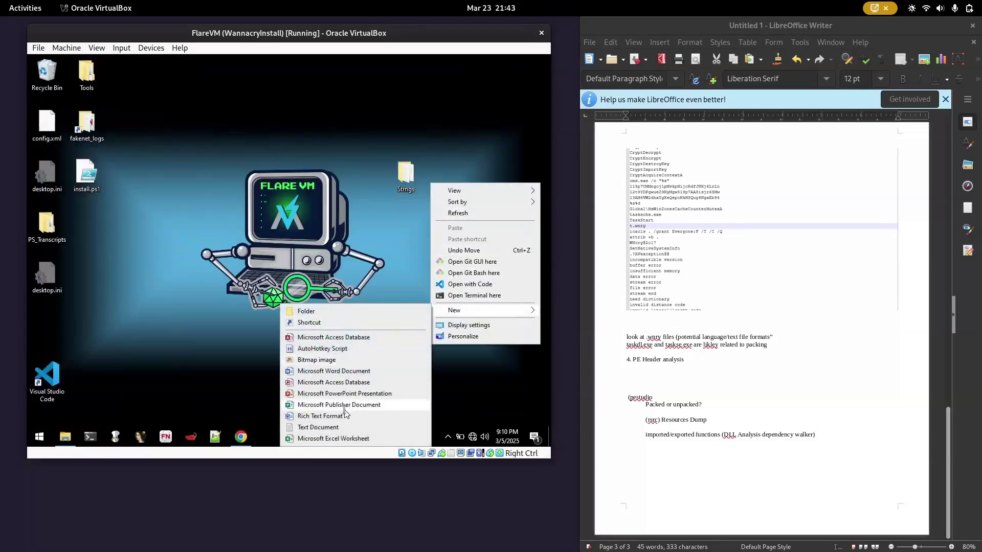
{"action": "left_click", "coordinate": [318, 427]}
{"action": "type", "text": "DLLSimports.txt"}
{"action": "key", "text": "Return"}
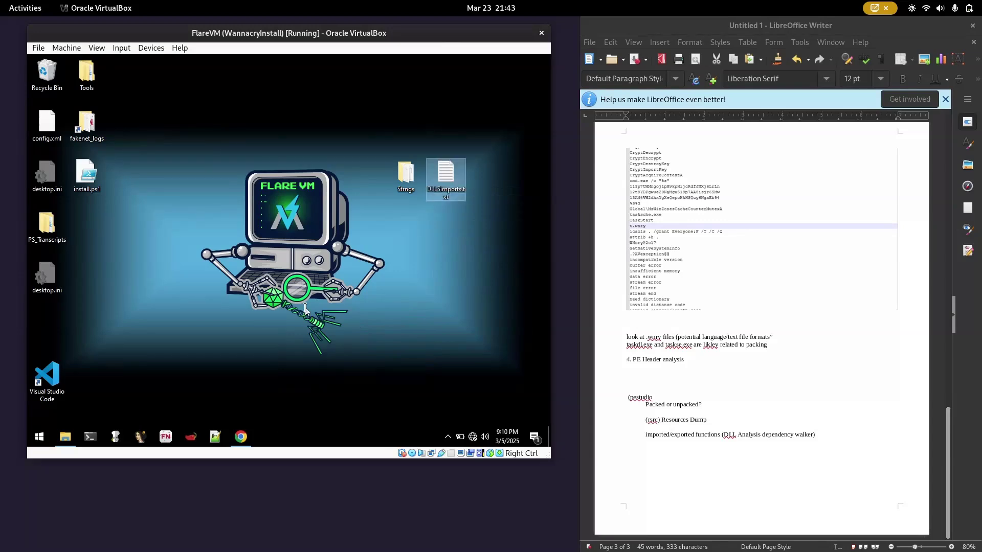
Paste the copied imports into DLLSImports.txt, then save and close the file
{"action": "double_click", "coordinate": [441, 182]}
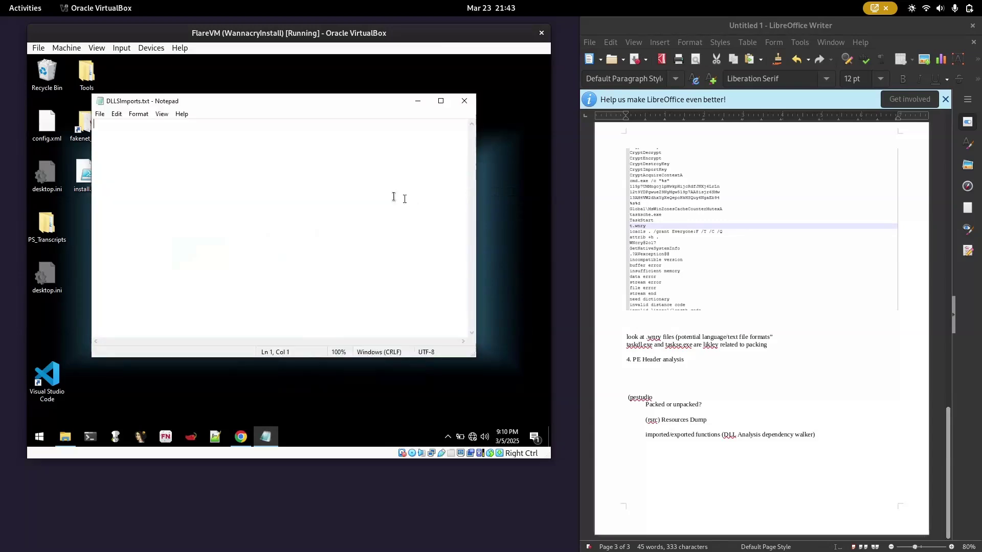
{"action": "key", "text": "ctrl+v"}
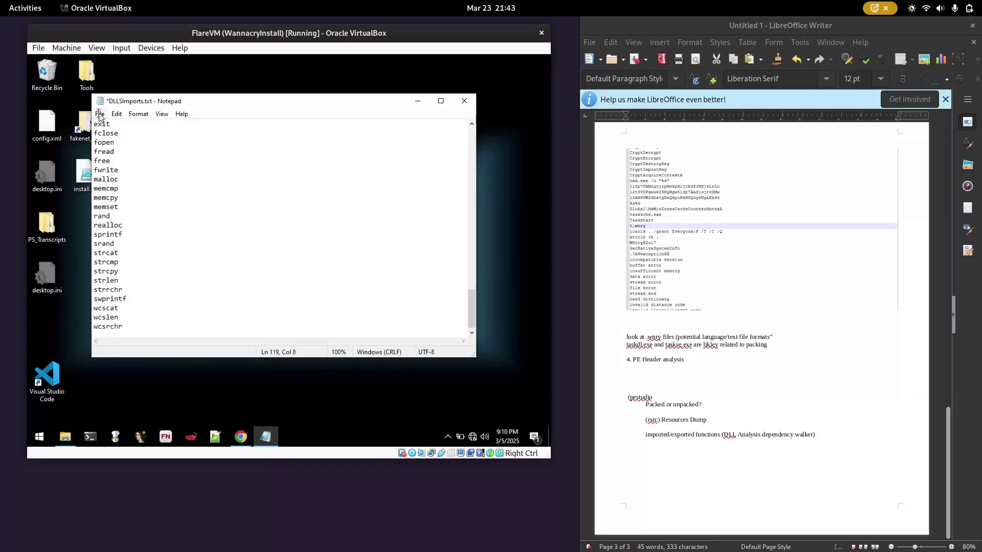
{"action": "left_click", "coordinate": [99, 113]}
{"action": "left_click", "coordinate": [116, 159]}
{"action": "left_click", "coordinate": [463, 100]}
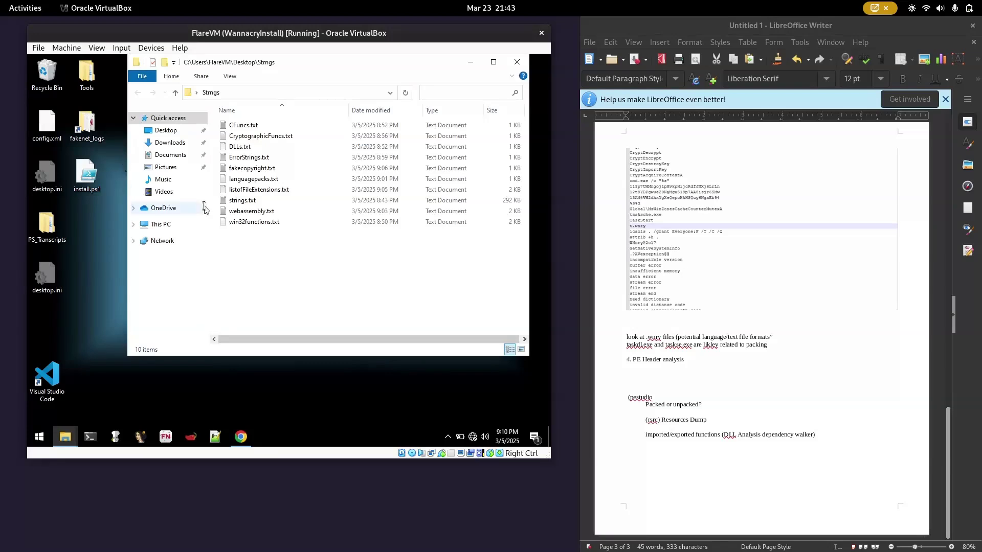
Review the DLL names recorded in DLLs.txt, including the suspected ones, and put the file and its folder away
{"action": "double_click", "coordinate": [274, 148]}
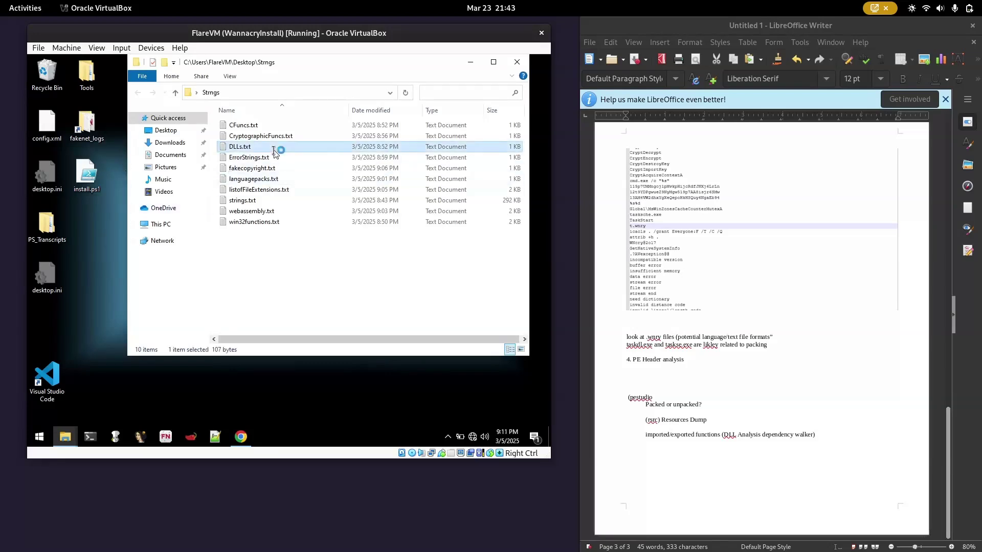
{"action": "left_click_drag", "start_coordinate": [144, 199], "coordinate": [96, 177]}
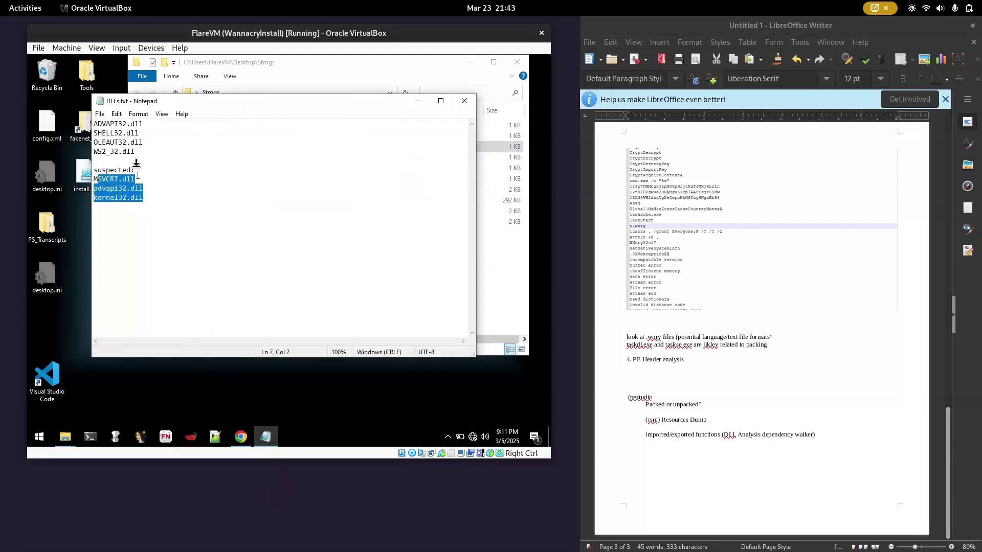
{"action": "left_click", "coordinate": [112, 133]}
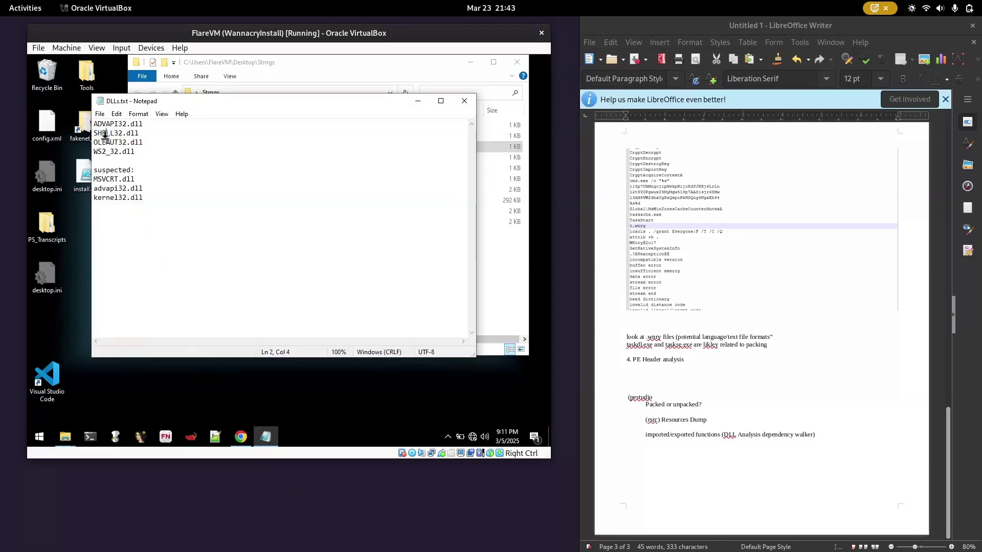
{"action": "left_click", "coordinate": [114, 142]}
{"action": "double_click", "coordinate": [119, 151]}
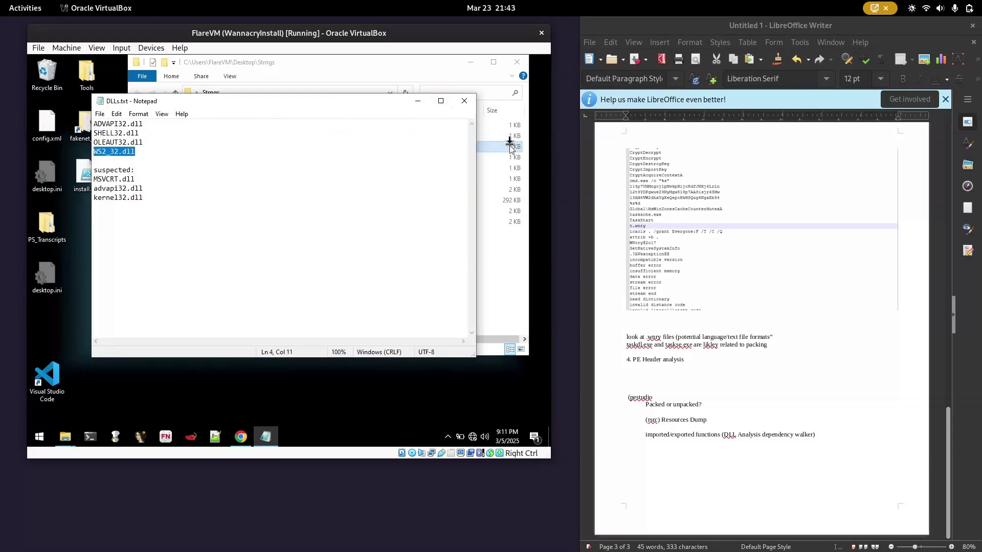
{"action": "left_click", "coordinate": [468, 101]}
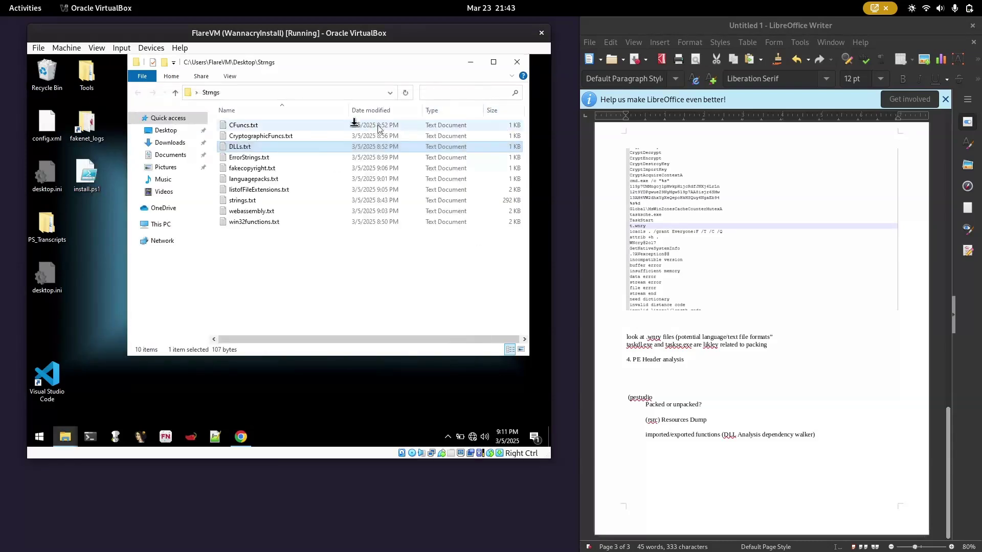
{"action": "left_click", "coordinate": [465, 62]}
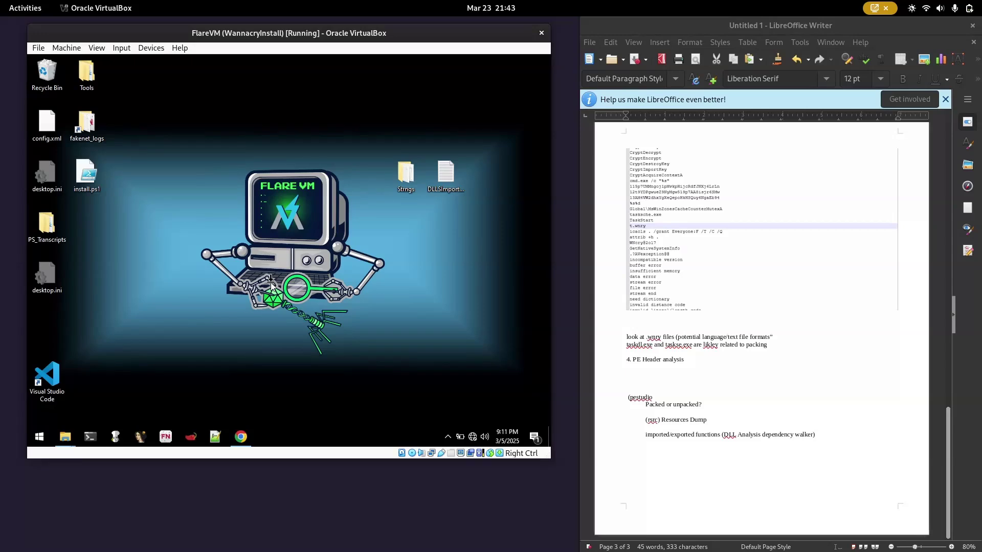
Find and launch pestudio on the virtual machine
{"action": "left_click", "coordinate": [38, 434]}
{"action": "type", "text": "pe"}
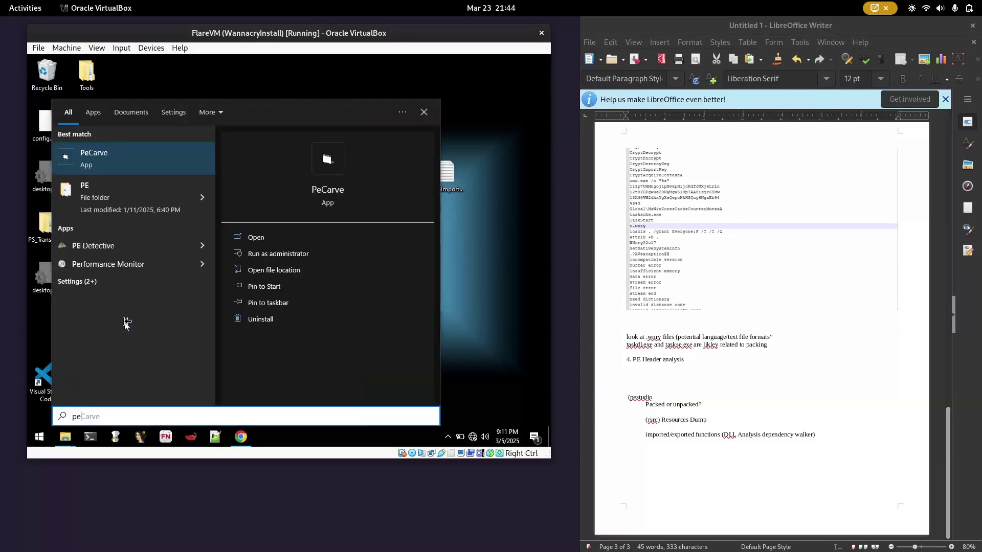
{"action": "type", "text": "studio"}
{"action": "key", "text": "Return"}
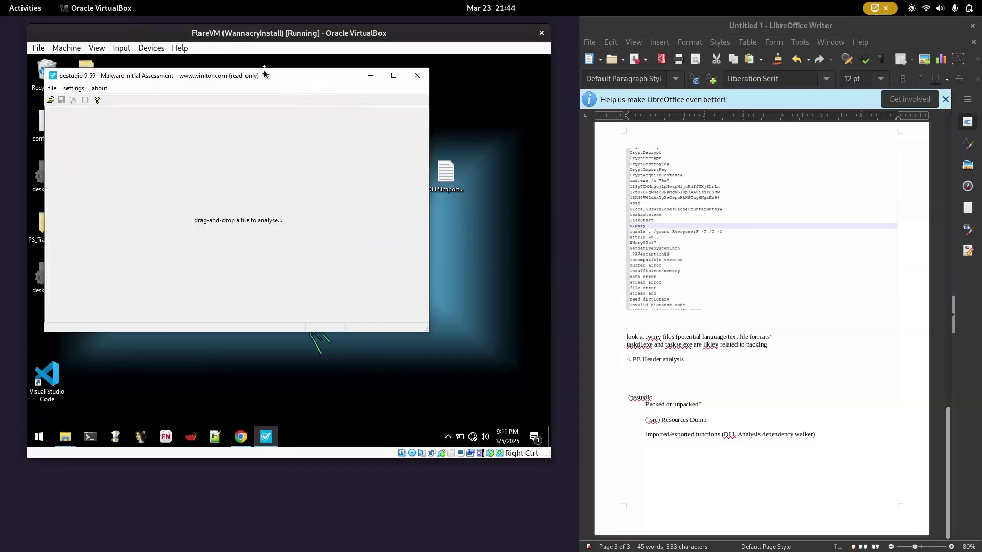
{"action": "left_click_drag", "start_coordinate": [265, 73], "coordinate": [311, 93]}
Load the WannaCry .bin sample from the Downloads folder into pestudio and maximize the window
{"action": "left_click", "coordinate": [99, 110]}
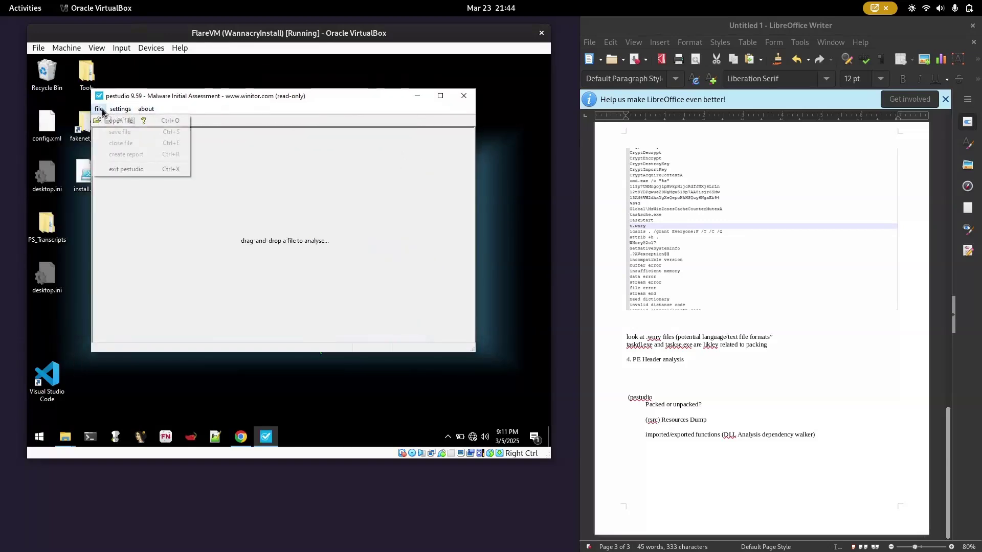
{"action": "left_click", "coordinate": [148, 123]}
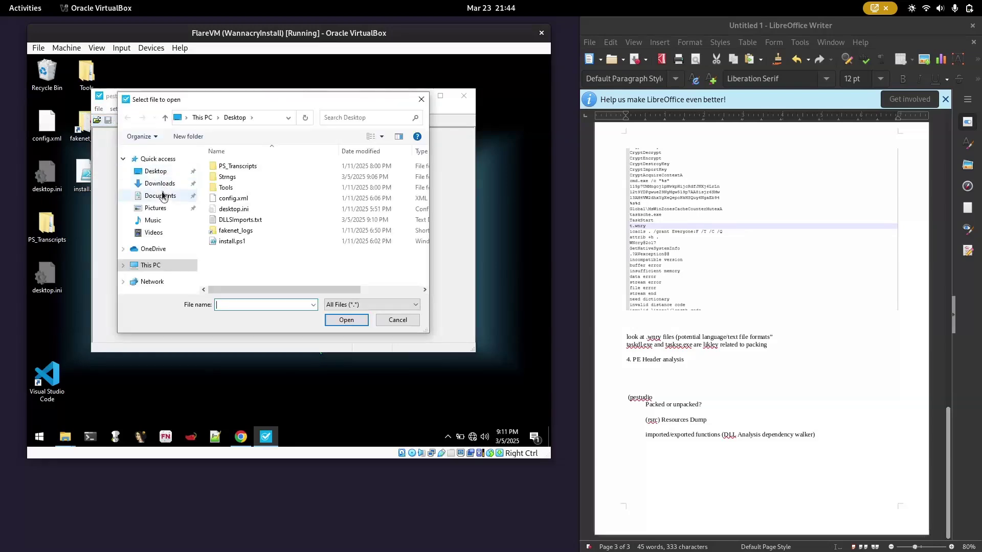
{"action": "left_click", "coordinate": [162, 184]}
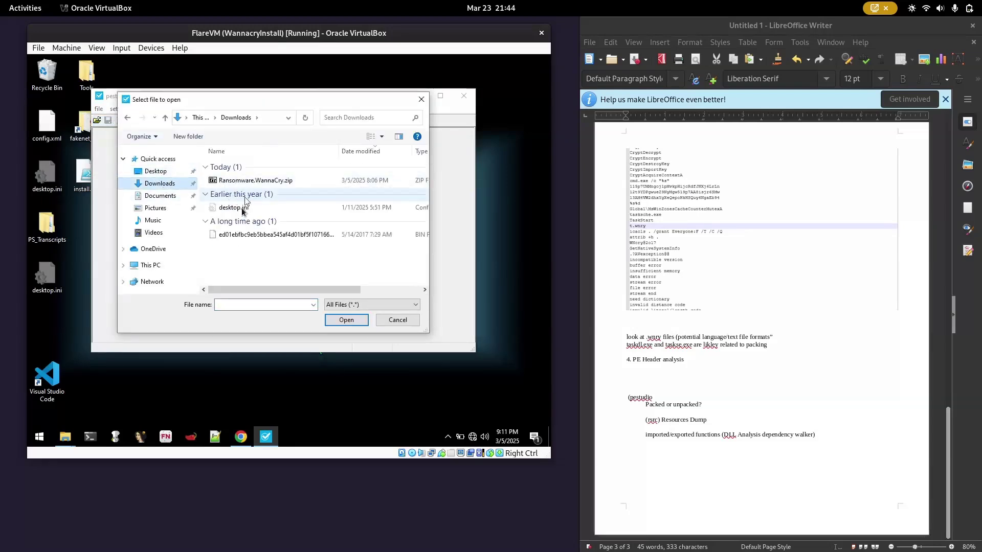
{"action": "double_click", "coordinate": [245, 235]}
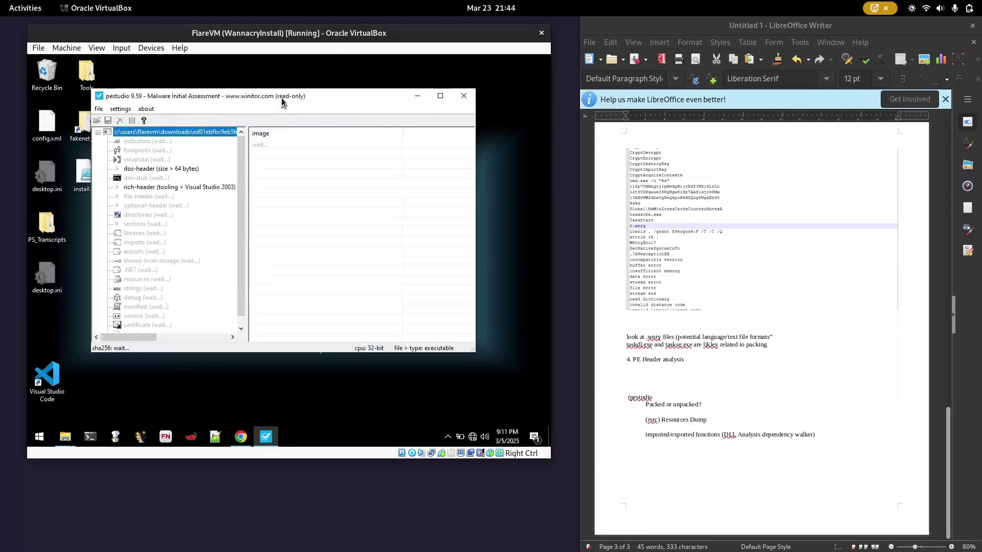
{"action": "left_click_drag", "start_coordinate": [282, 104], "coordinate": [270, 86]}
{"action": "left_click", "coordinate": [432, 86]}
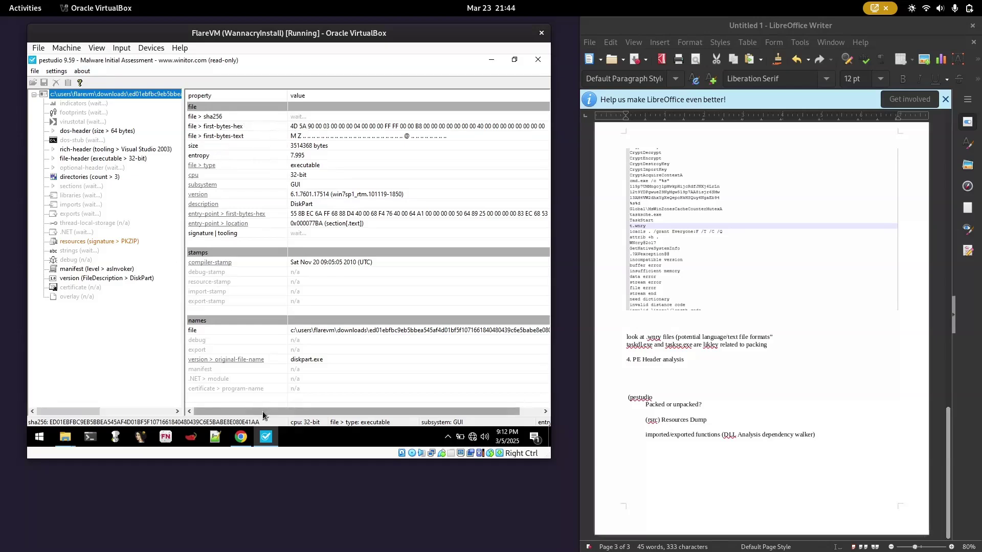
Examine the sample's file properties in pestudio, including first bytes, size, description and entry-point bytes
{"action": "left_click_drag", "start_coordinate": [261, 412], "coordinate": [385, 409]}
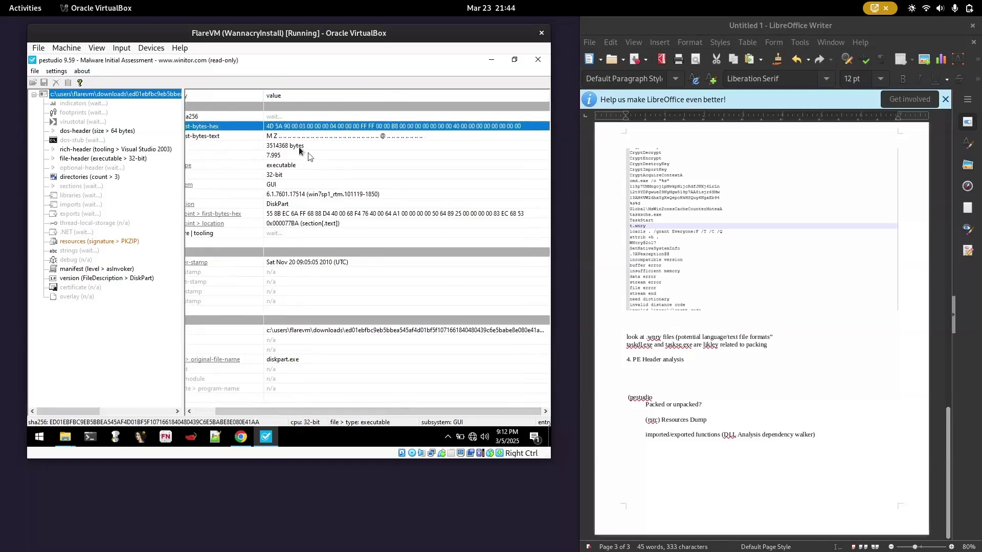
{"action": "scroll", "coordinate": [410, 126], "scroll_direction": "left", "scroll_amount": 2}
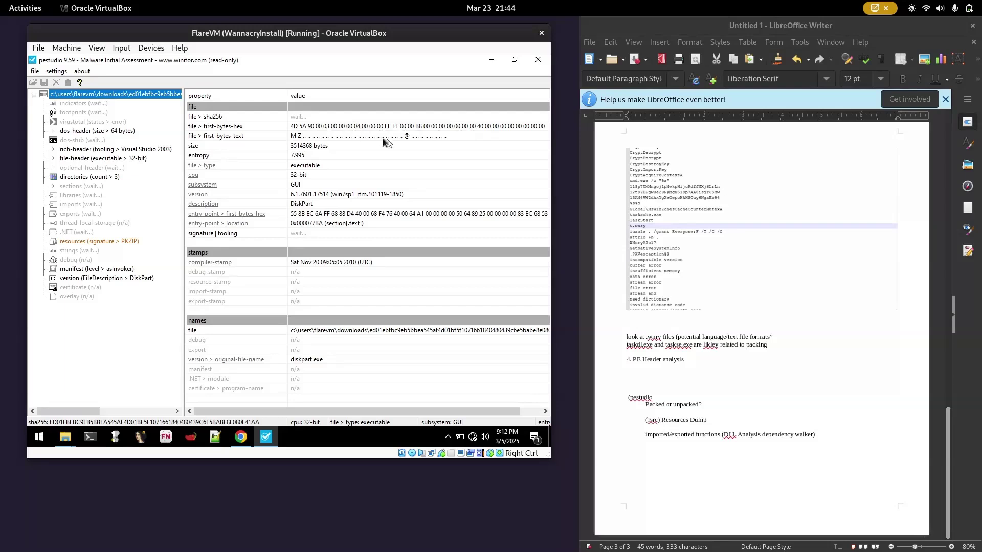
{"action": "left_click", "coordinate": [307, 150]}
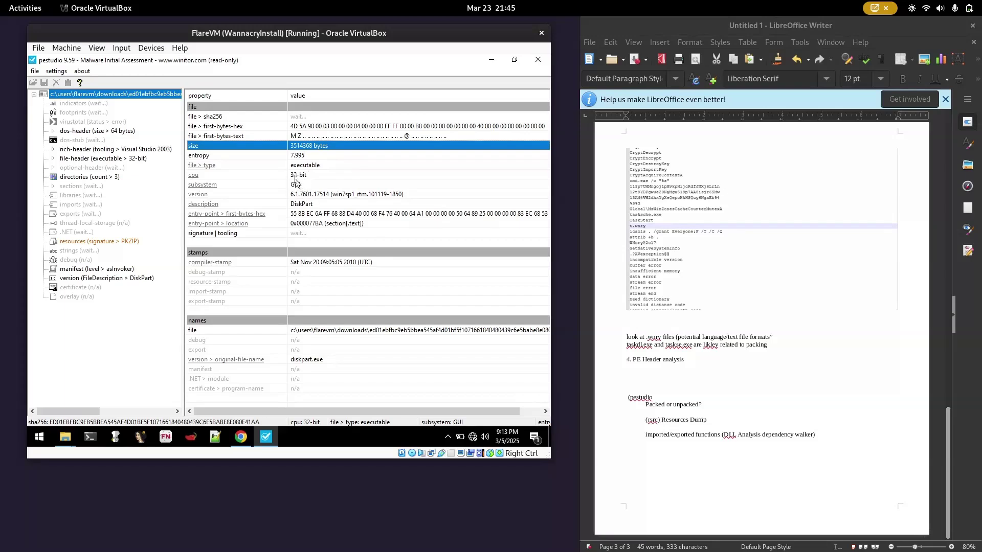
{"action": "left_click", "coordinate": [305, 204]}
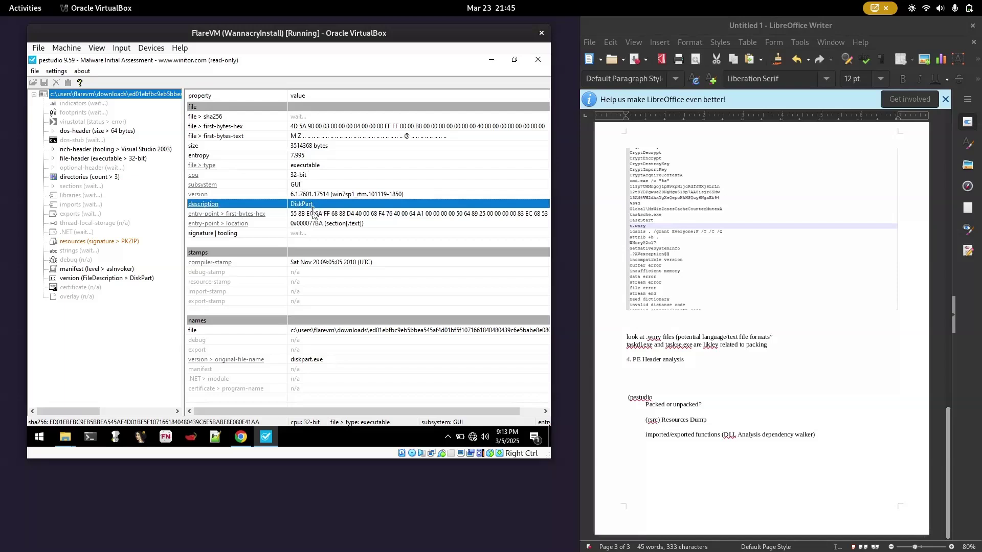
{"action": "left_click", "coordinate": [314, 215]}
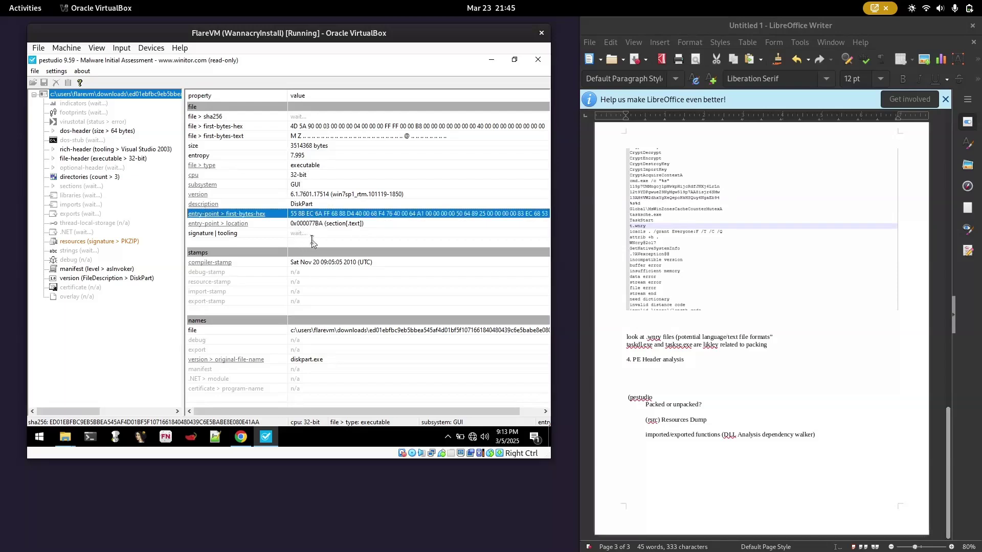
Examine the sample's compiler stamp and the entries in the stamps and names sections
{"action": "left_click_drag", "start_coordinate": [264, 411], "coordinate": [285, 411]}
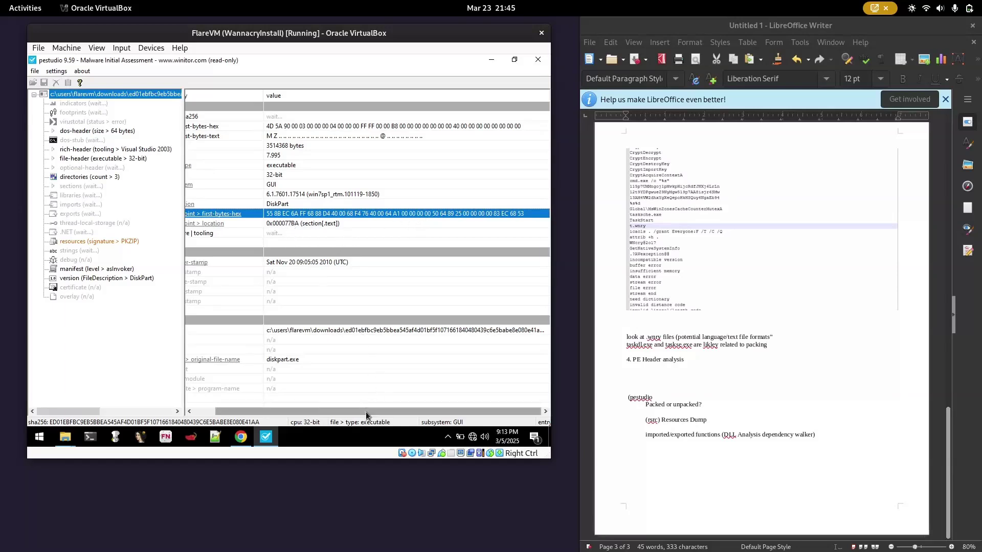
{"action": "left_click_drag", "start_coordinate": [367, 413], "coordinate": [344, 412]}
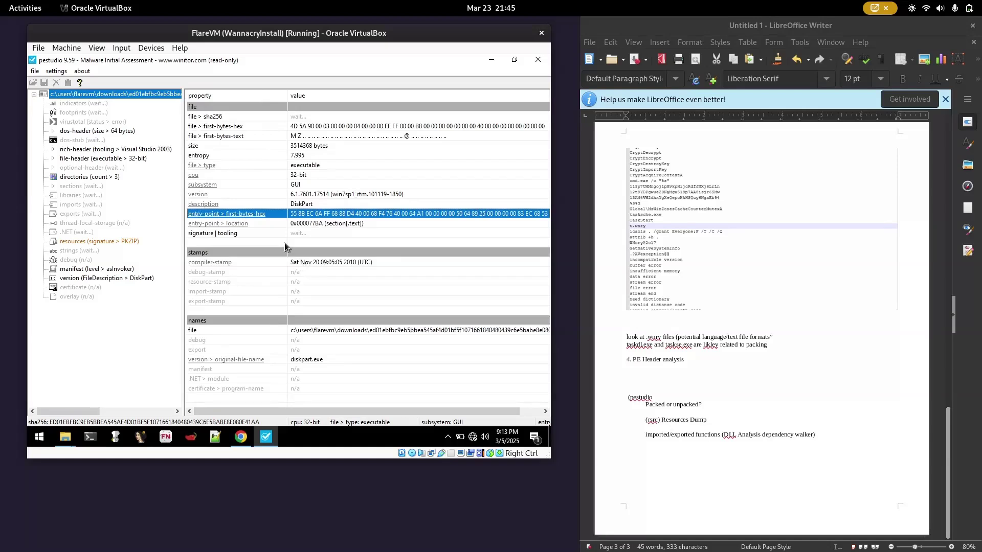
{"action": "scroll", "coordinate": [332, 271], "scroll_direction": "right", "scroll_amount": 1}
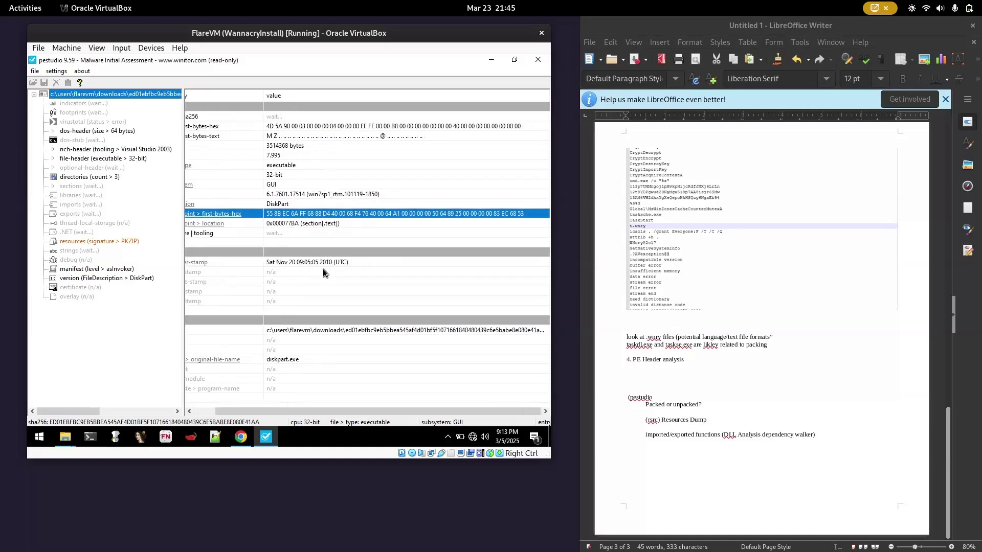
{"action": "scroll", "coordinate": [323, 272], "scroll_direction": "left", "scroll_amount": 1}
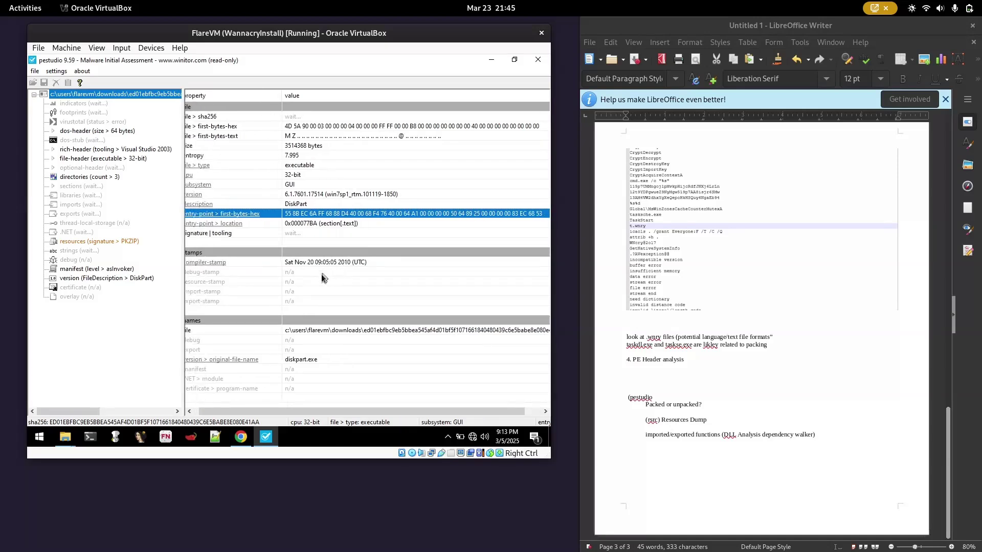
{"action": "left_click", "coordinate": [203, 263]}
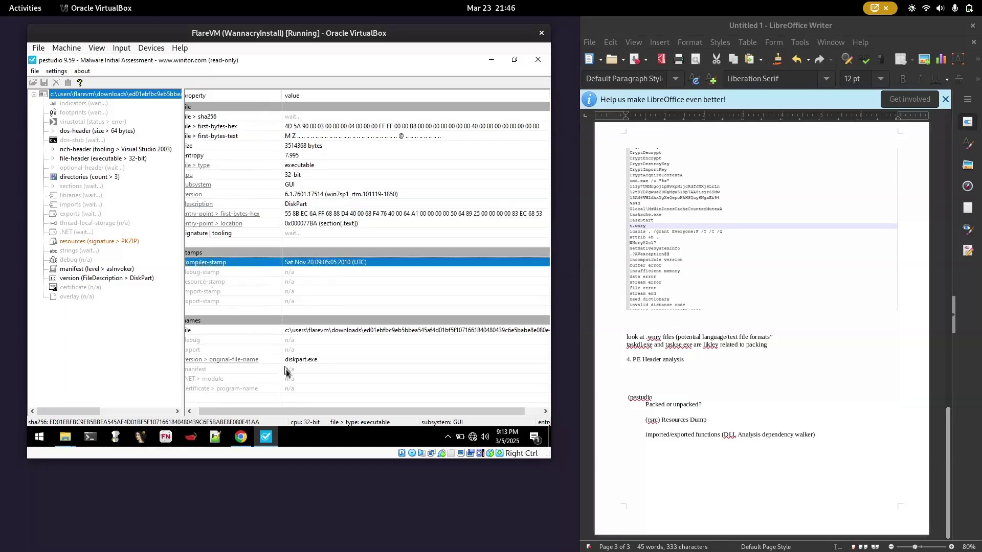
{"action": "scroll", "coordinate": [291, 407], "scroll_direction": "left", "scroll_amount": 1}
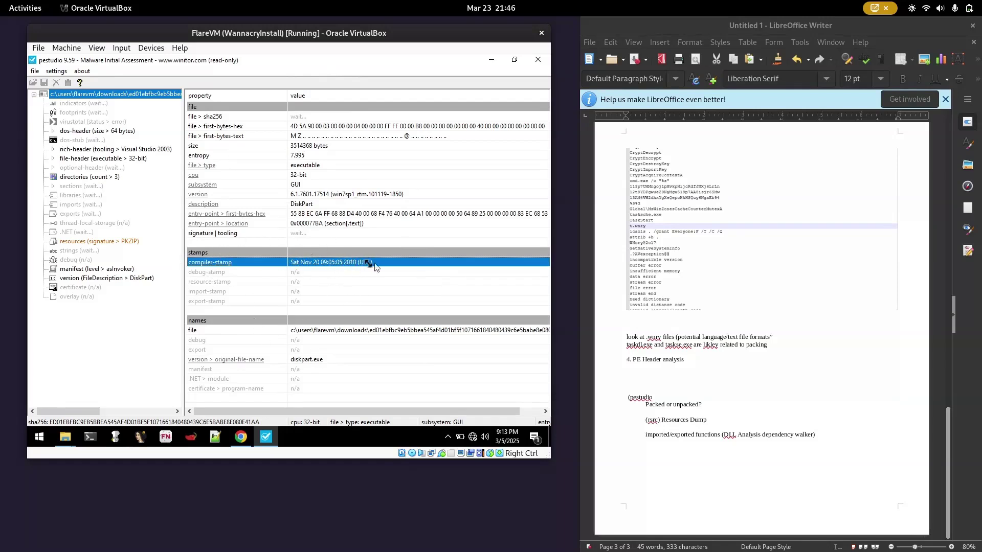
{"action": "scroll", "coordinate": [323, 321], "scroll_direction": "right", "scroll_amount": 2}
{"action": "scroll", "coordinate": [272, 321], "scroll_direction": "left", "scroll_amount": 2}
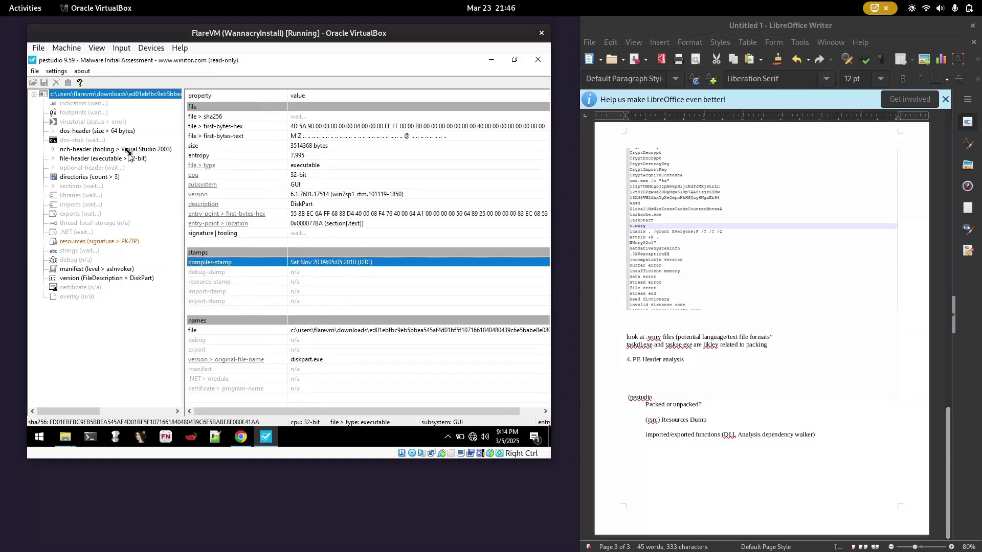
Inspect the sample's DOS header and directories, following the import directory link and returning to the directories
{"action": "left_click", "coordinate": [79, 141]}
{"action": "left_click", "coordinate": [66, 131]}
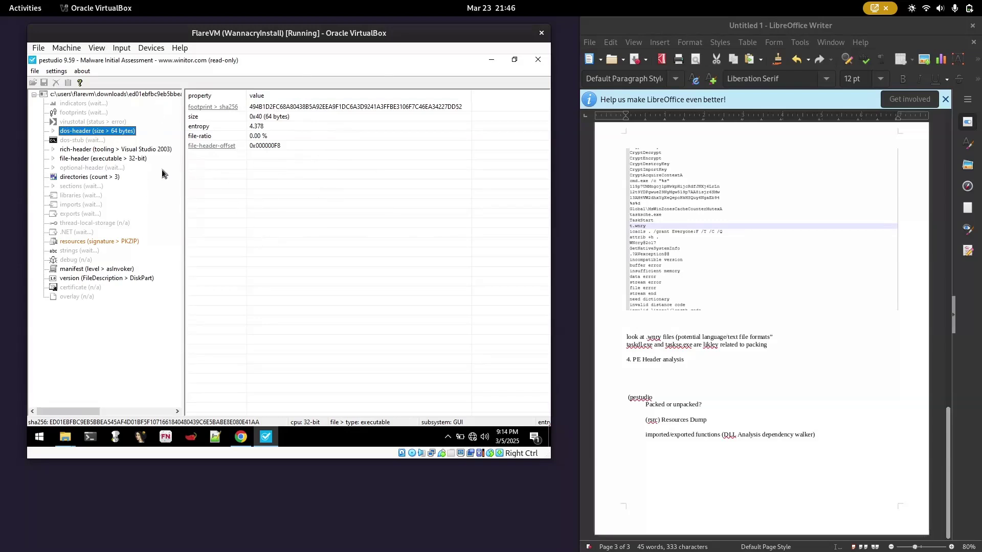
{"action": "left_click", "coordinate": [56, 179]}
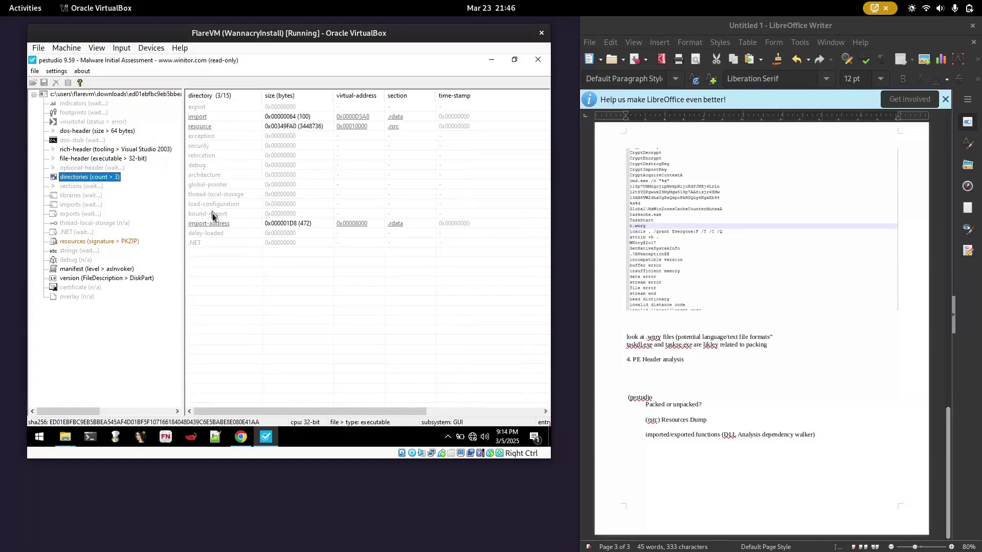
{"action": "left_click", "coordinate": [198, 117]}
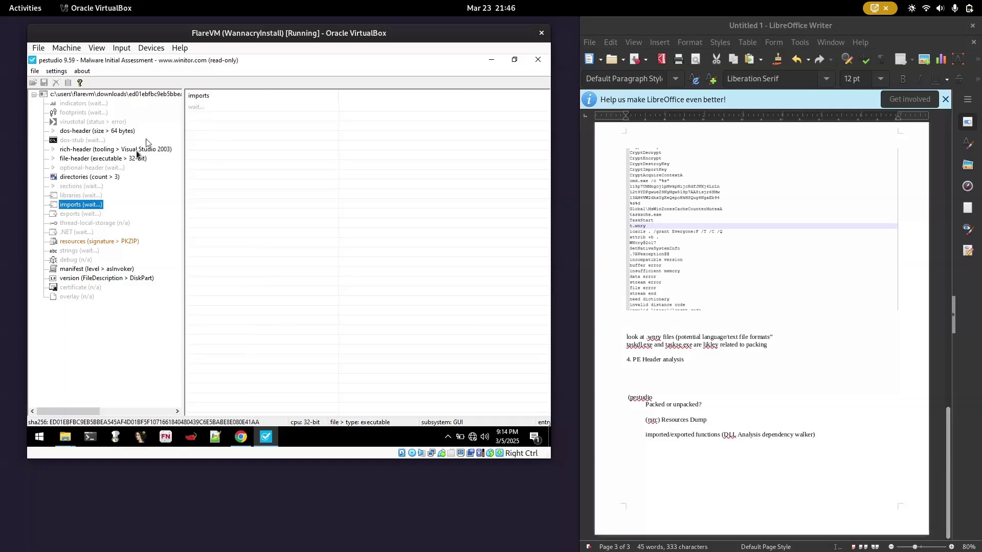
{"action": "left_click", "coordinate": [78, 177]}
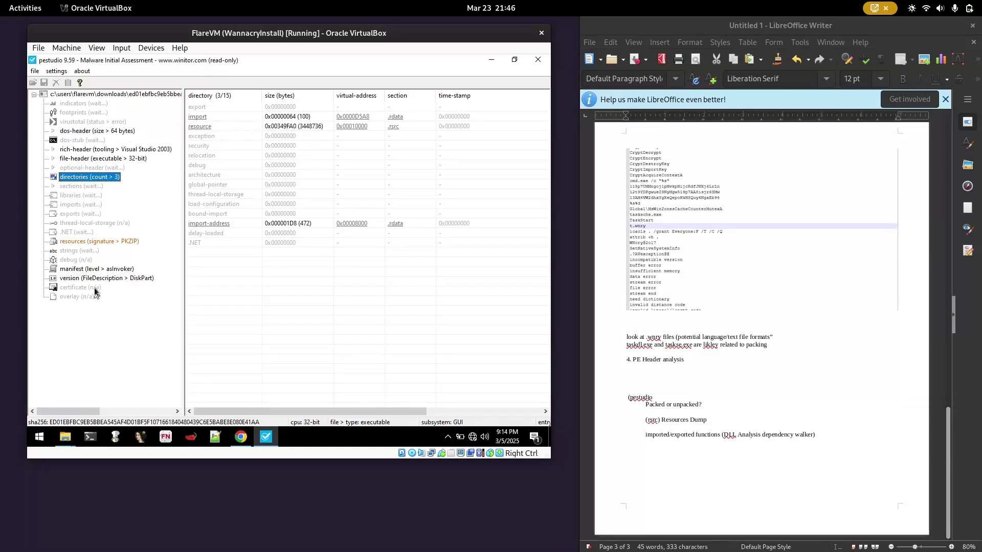
Inspect the sample's full manifest XML and its version information
{"action": "left_click", "coordinate": [72, 271]}
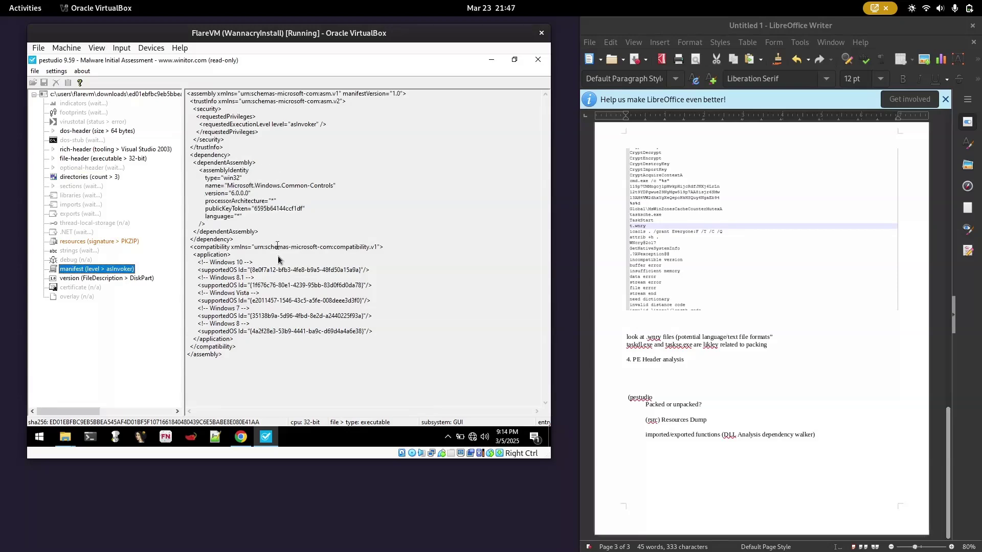
{"action": "mouse_move", "coordinate": [246, 371]}
{"action": "left_mouse_down"}
{"action": "mouse_move", "coordinate": [248, 152]}
{"action": "mouse_move", "coordinate": [203, 97]}
{"action": "mouse_move", "coordinate": [236, 274]}
{"action": "mouse_move", "coordinate": [231, 361]}
{"action": "left_mouse_up"}
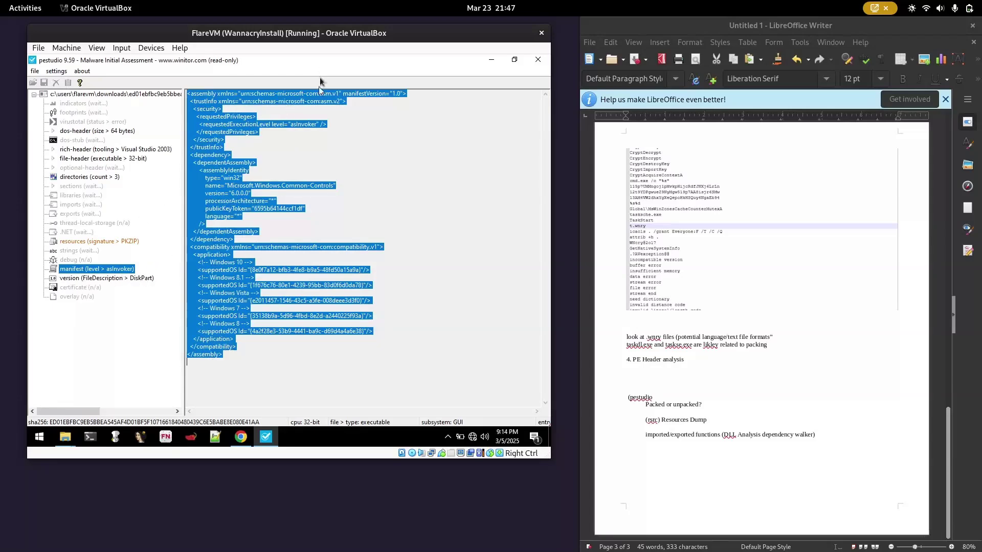
{"action": "left_click", "coordinate": [256, 179]}
{"action": "left_click_drag", "start_coordinate": [220, 364], "coordinate": [189, 92]}
{"action": "left_click", "coordinate": [84, 279]}
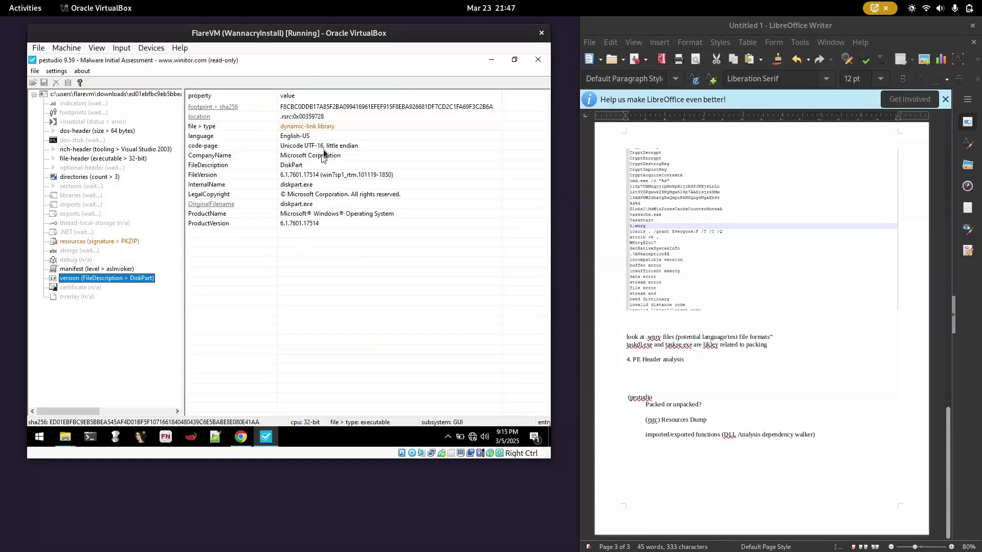
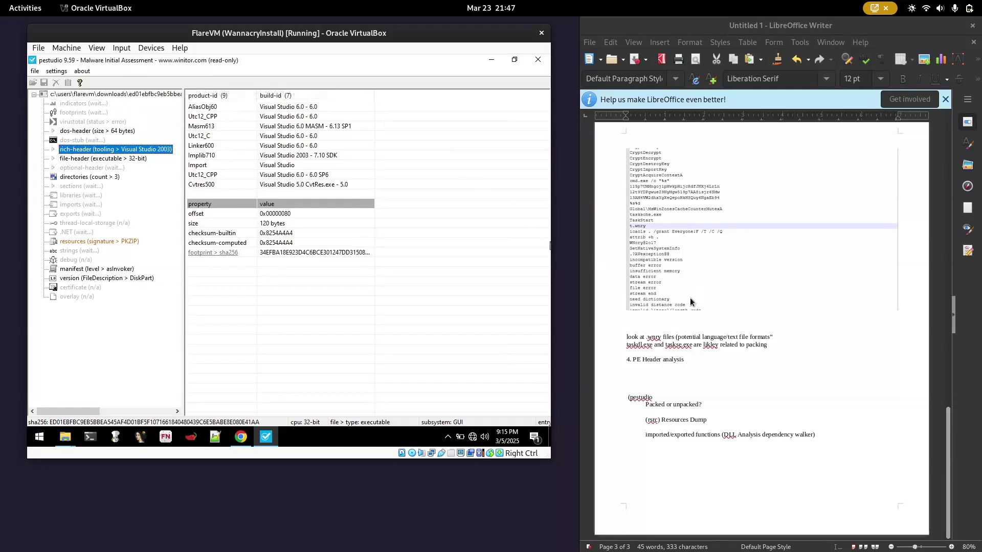
{"action": "left_click", "coordinate": [712, 412]}
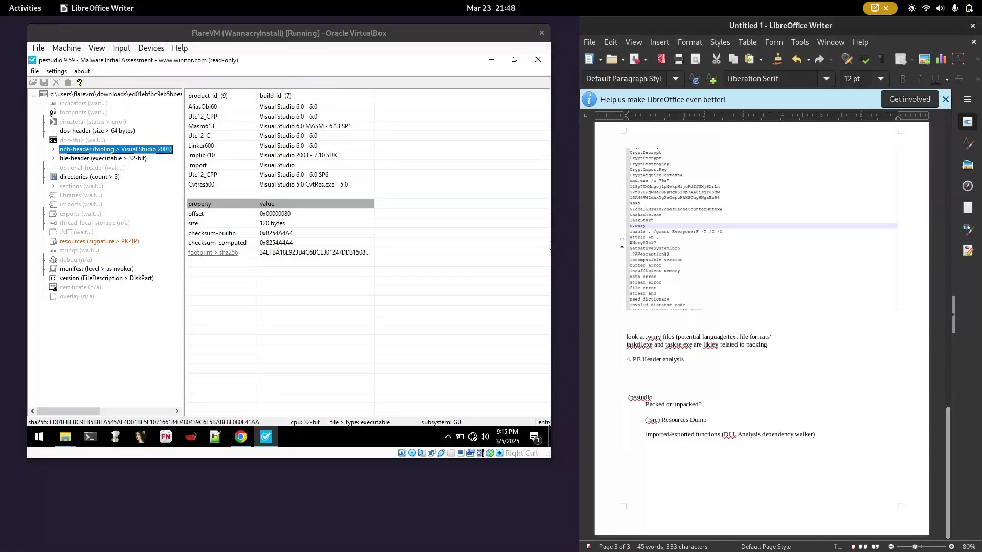
{"action": "mouse_move", "coordinate": [0, 0]}
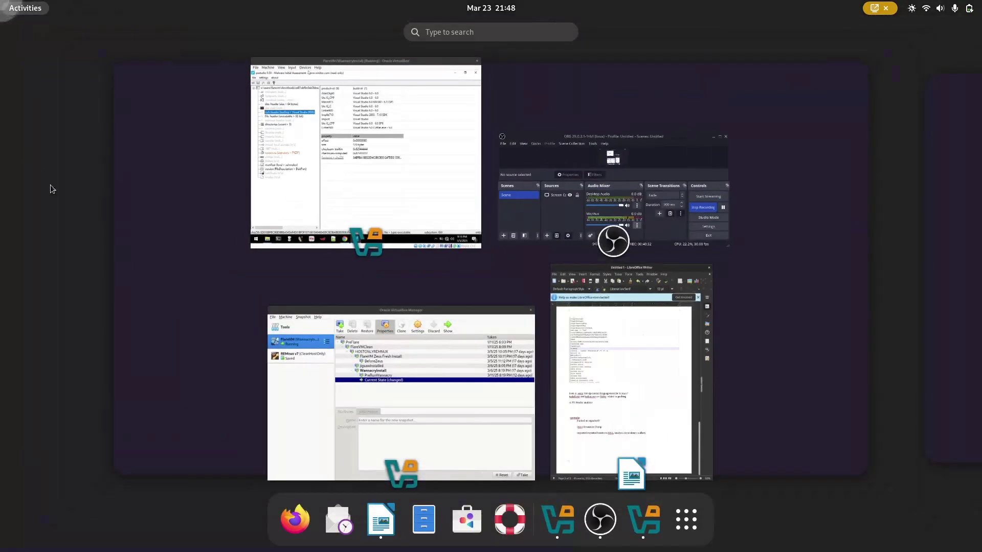
{"action": "left_click", "coordinate": [298, 149]}
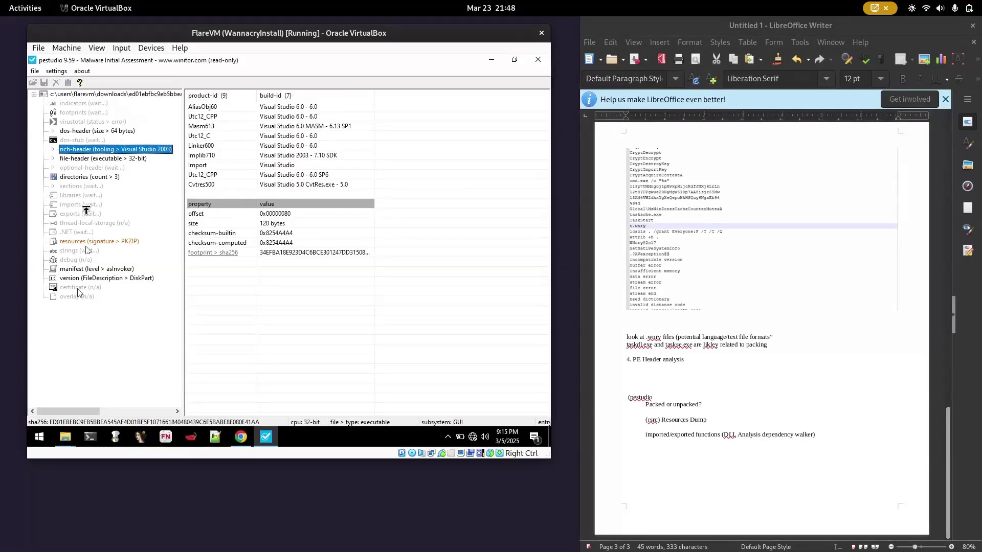
{"action": "mouse_move", "coordinate": [0, 0]}
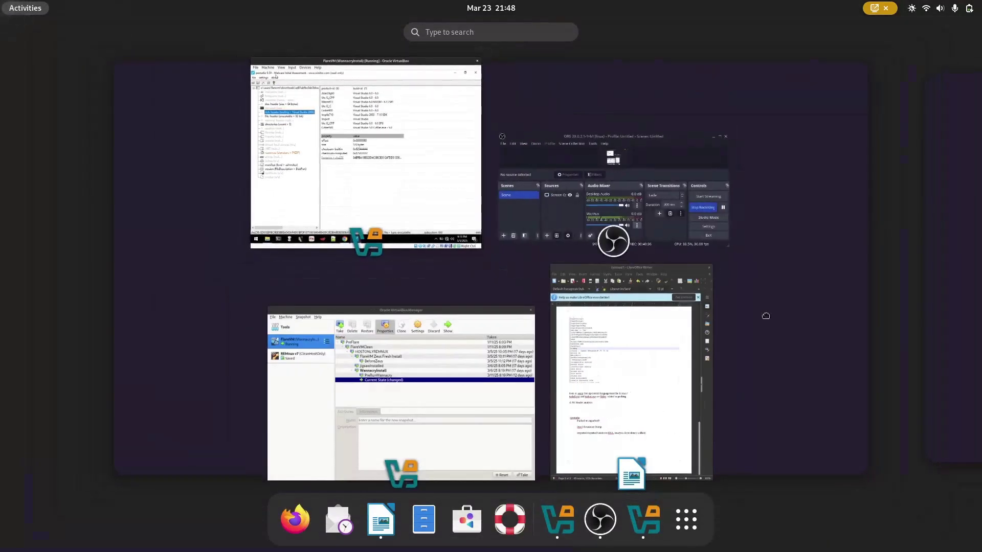
{"action": "left_click", "coordinate": [679, 216]}
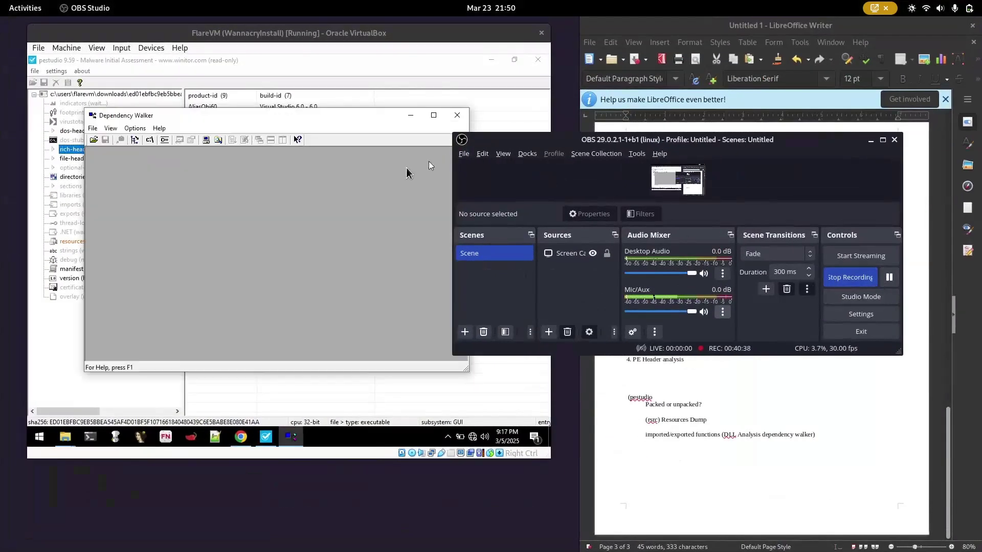
Minimize pestudio and maximize the Dependency Walker window inside the virtual machine
{"action": "left_click", "coordinate": [225, 113]}
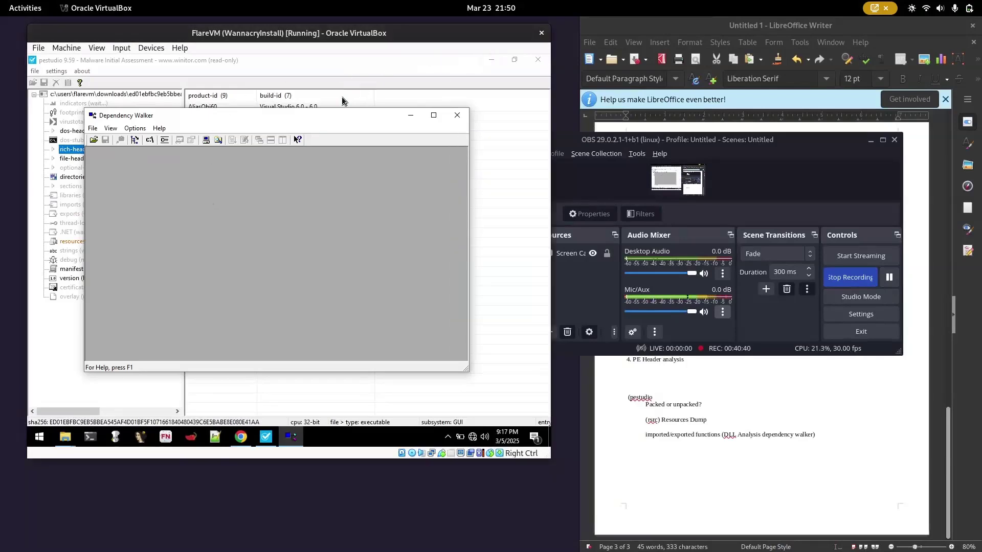
{"action": "left_click", "coordinate": [351, 65]}
{"action": "double_click", "coordinate": [350, 65]}
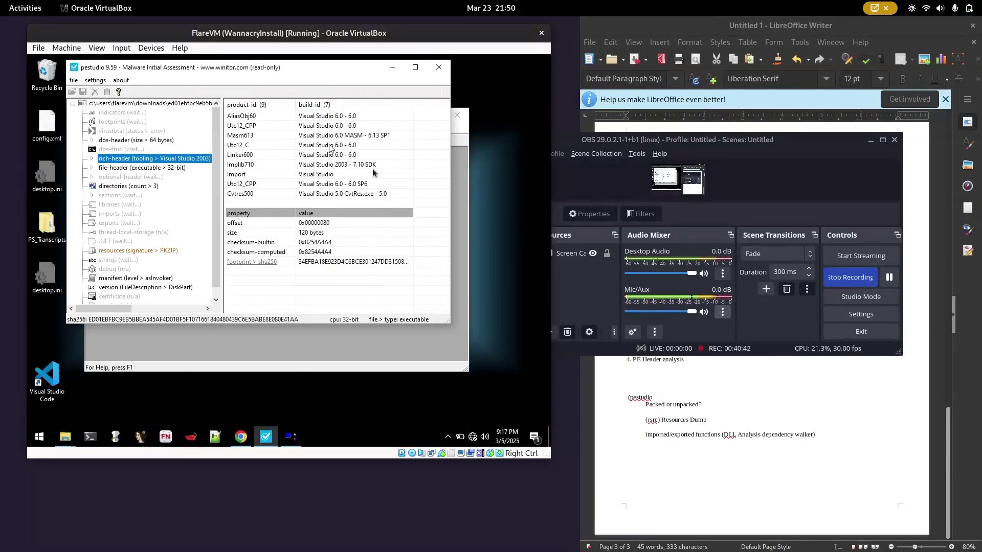
{"action": "left_click", "coordinate": [392, 67]}
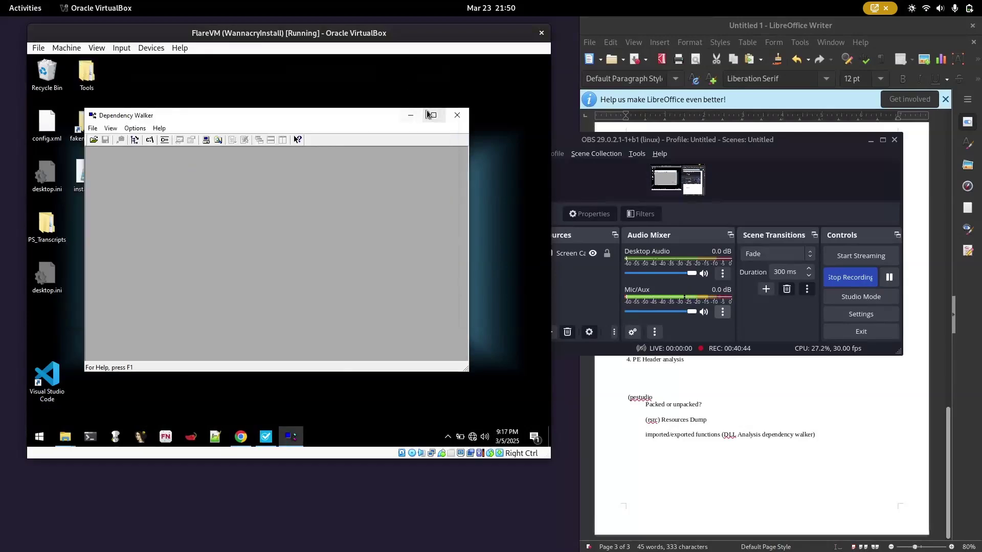
{"action": "left_click", "coordinate": [433, 115]}
{"action": "left_click_drag", "start_coordinate": [128, 59], "coordinate": [172, 81]}
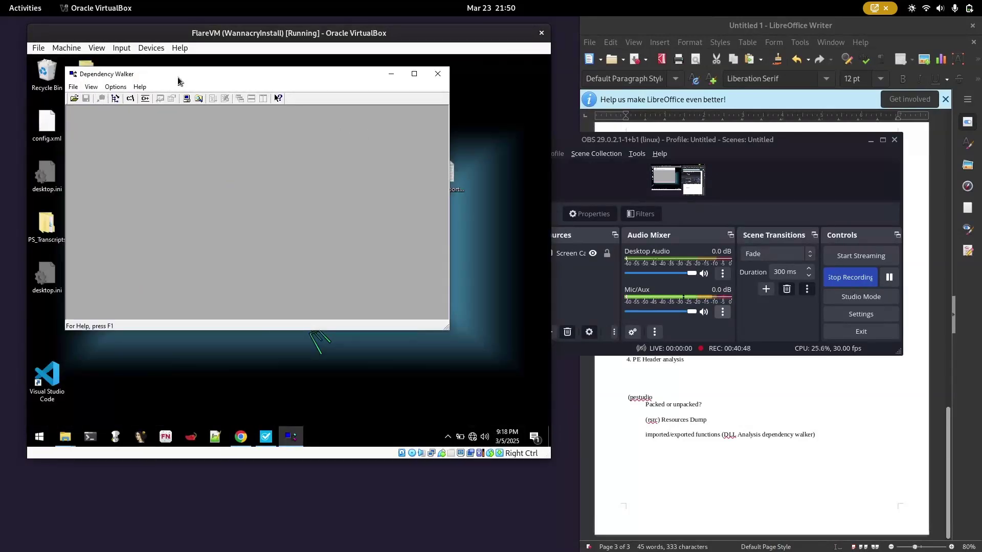
{"action": "double_click", "coordinate": [177, 81]}
Try to open the WannaCry sample from the Downloads folder in Dependency Walker
{"action": "left_click", "coordinate": [35, 70]}
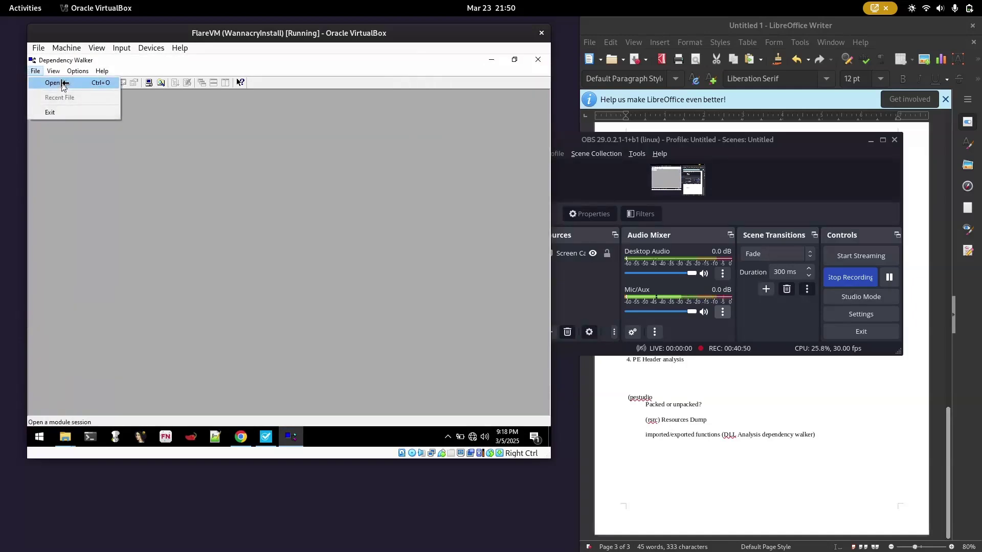
{"action": "left_click", "coordinate": [49, 82]}
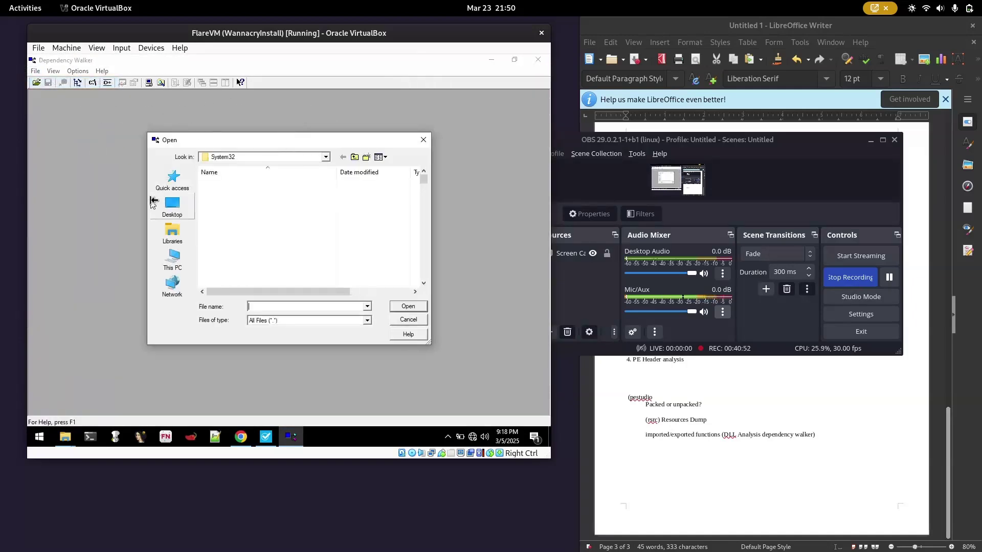
{"action": "left_click", "coordinate": [172, 233]}
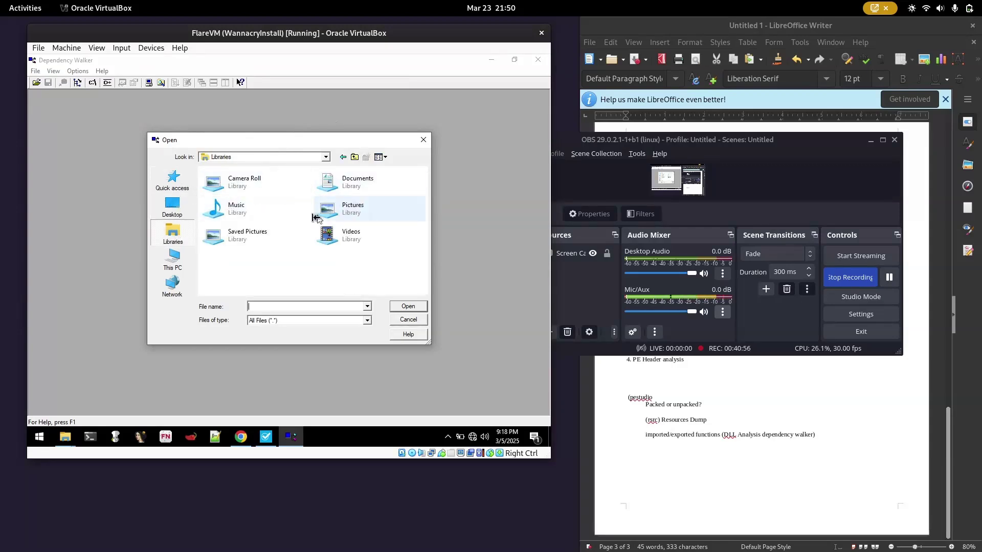
{"action": "key", "text": "BackSpace"}
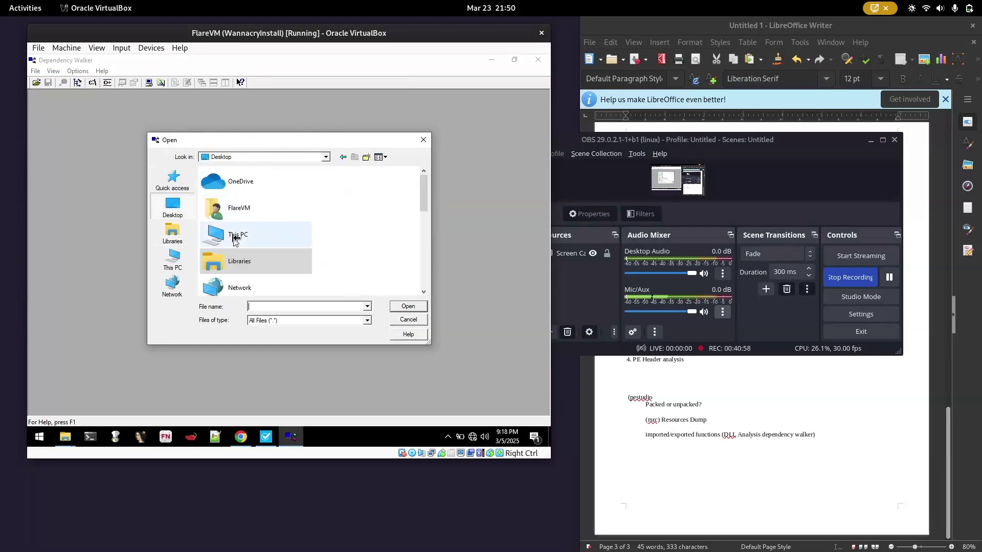
{"action": "scroll", "coordinate": [241, 250], "scroll_direction": "down", "scroll_amount": 5}
{"action": "scroll", "coordinate": [242, 250], "scroll_direction": "up", "scroll_amount": 5}
{"action": "scroll", "coordinate": [241, 245], "scroll_direction": "down", "scroll_amount": 5}
{"action": "scroll", "coordinate": [242, 225], "scroll_direction": "up", "scroll_amount": 3}
{"action": "double_click", "coordinate": [243, 215]}
{"action": "scroll", "coordinate": [243, 215], "scroll_direction": "down", "scroll_amount": 3}
{"action": "scroll", "coordinate": [243, 215], "scroll_direction": "up", "scroll_amount": 2}
{"action": "double_click", "coordinate": [244, 214]}
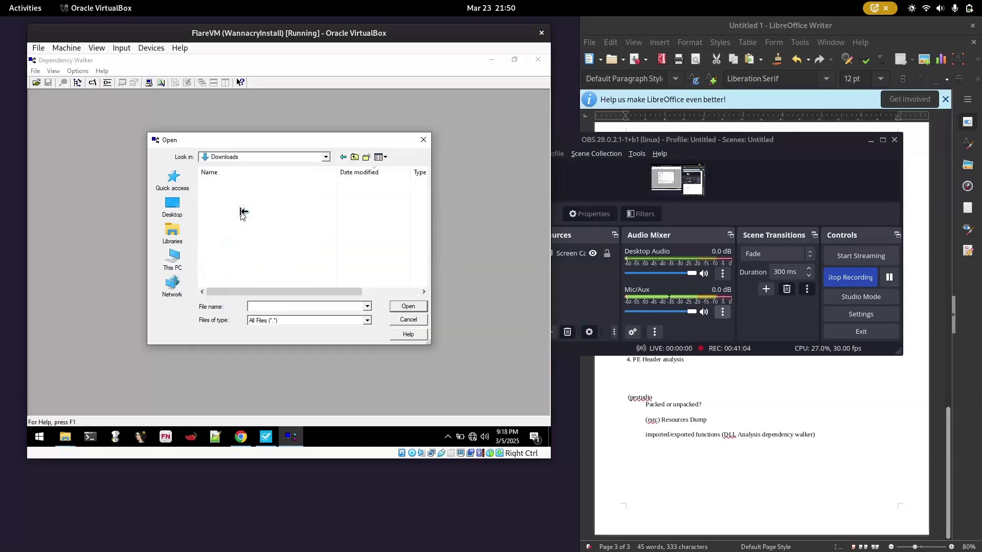
{"action": "double_click", "coordinate": [264, 240]}
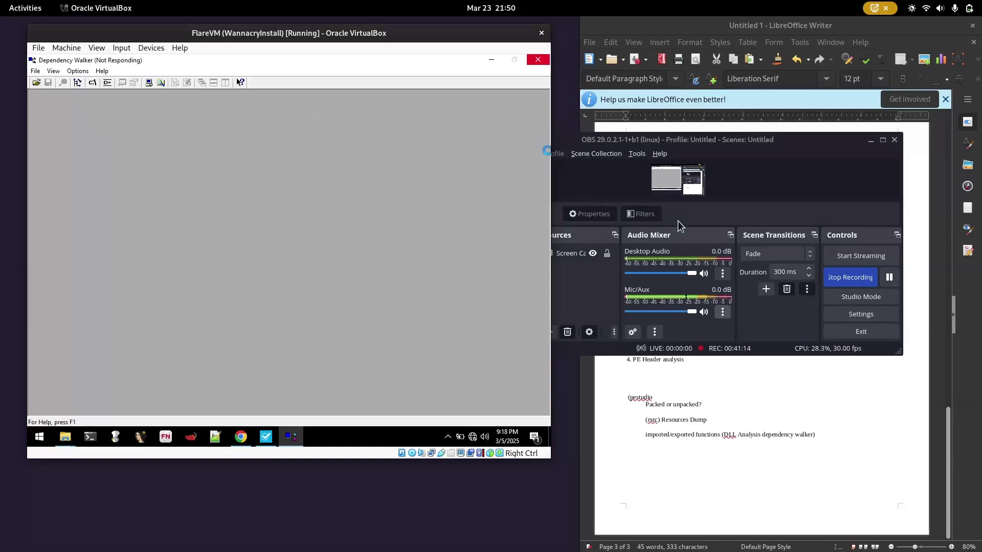
Try to close the unresponsive Dependency Walker program
{"action": "left_click", "coordinate": [881, 276]}
{"action": "left_click", "coordinate": [883, 277]}
{"action": "left_click", "coordinate": [265, 191]}
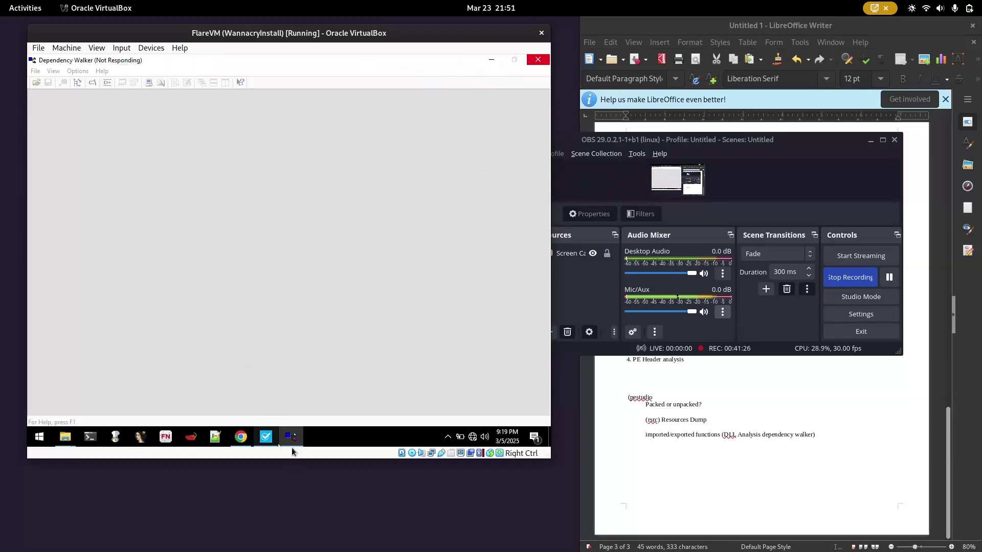
{"action": "mouse_move", "coordinate": [292, 441]}
{"action": "left_click", "coordinate": [338, 345]}
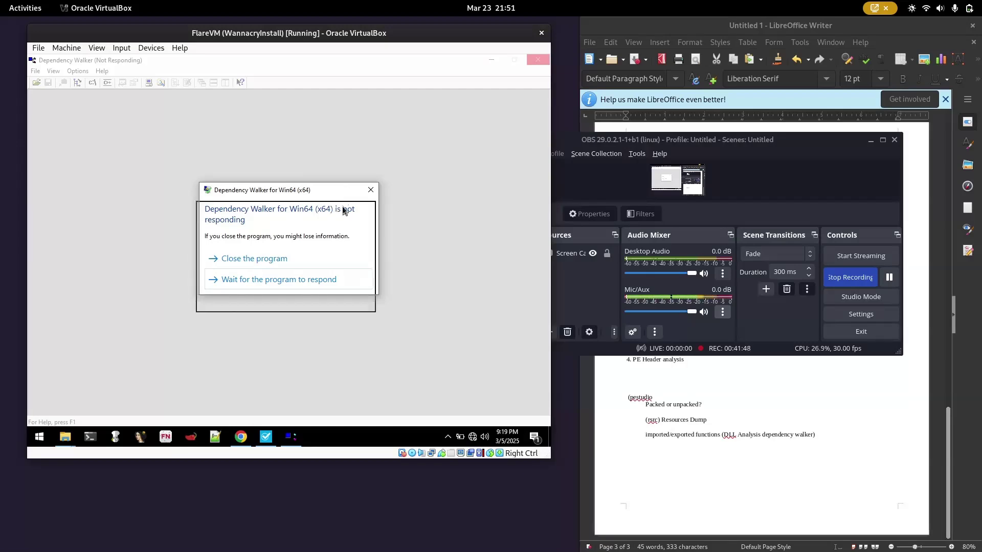
{"action": "left_click_drag", "start_coordinate": [346, 192], "coordinate": [344, 187]}
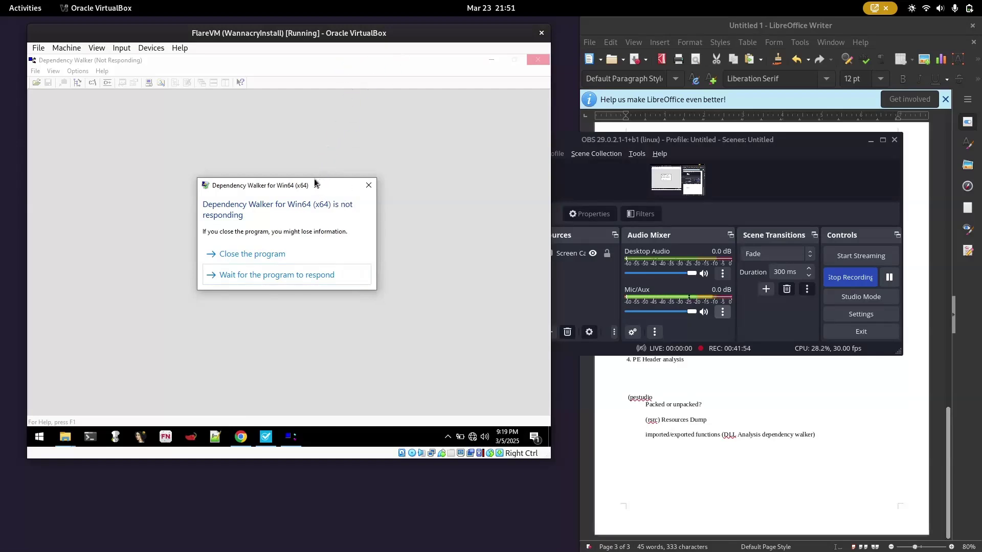
Switch to the sample's VirusTotal report in Chrome and examine the KERNEL32.dll and USER32.dll imports, highlighting OpenMutexA
{"action": "left_click", "coordinate": [241, 436]}
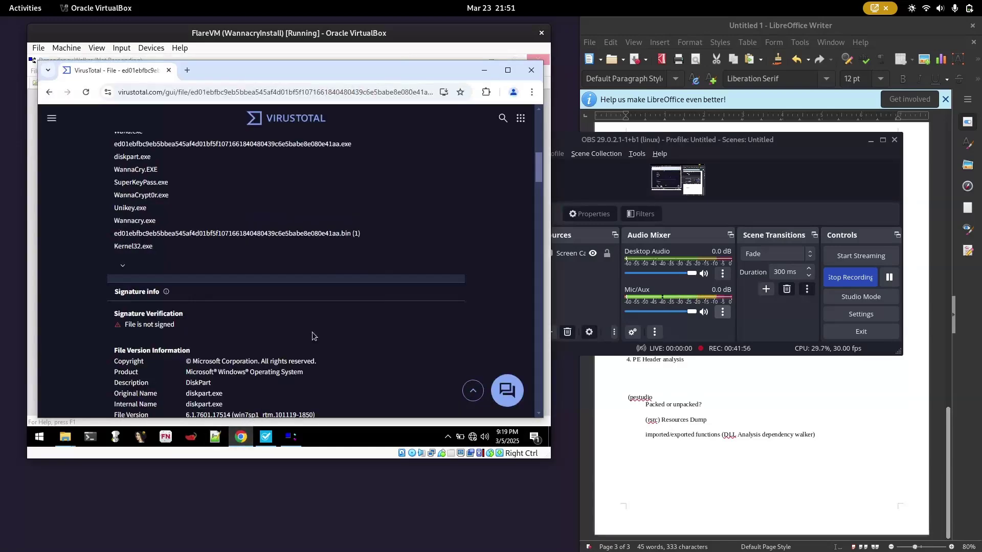
{"action": "scroll", "coordinate": [228, 258], "scroll_direction": "down", "scroll_amount": 12}
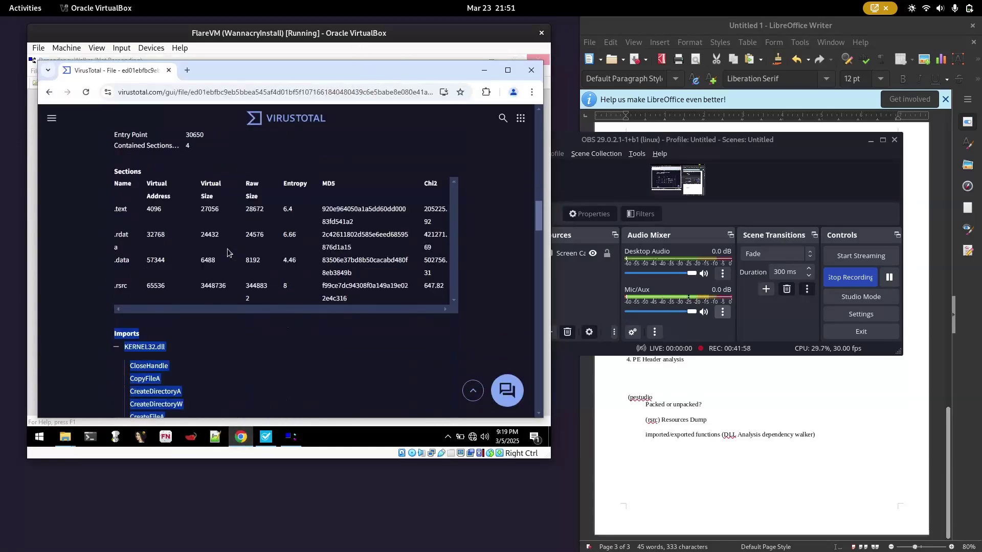
{"action": "scroll", "coordinate": [228, 252], "scroll_direction": "down", "scroll_amount": 4}
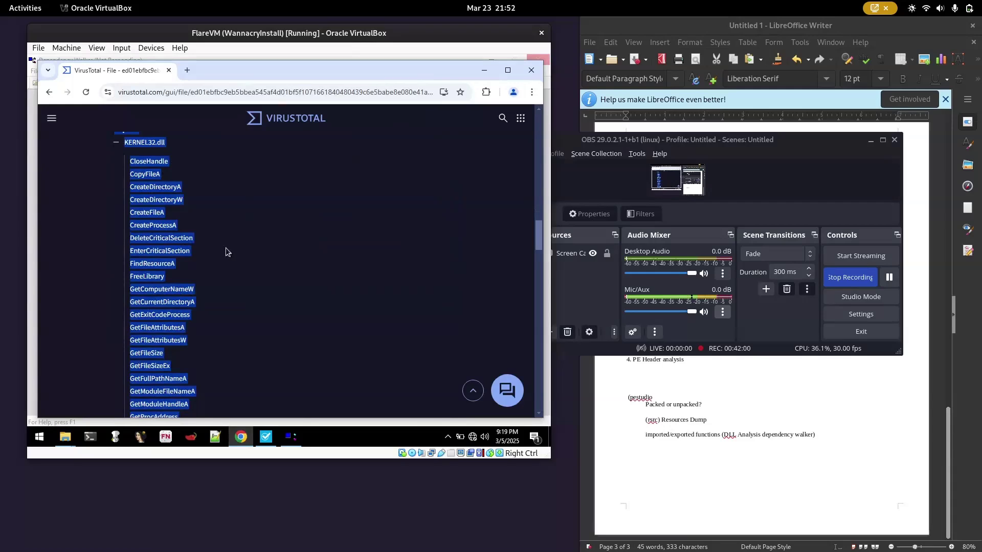
{"action": "scroll", "coordinate": [225, 246], "scroll_direction": "down", "scroll_amount": 6}
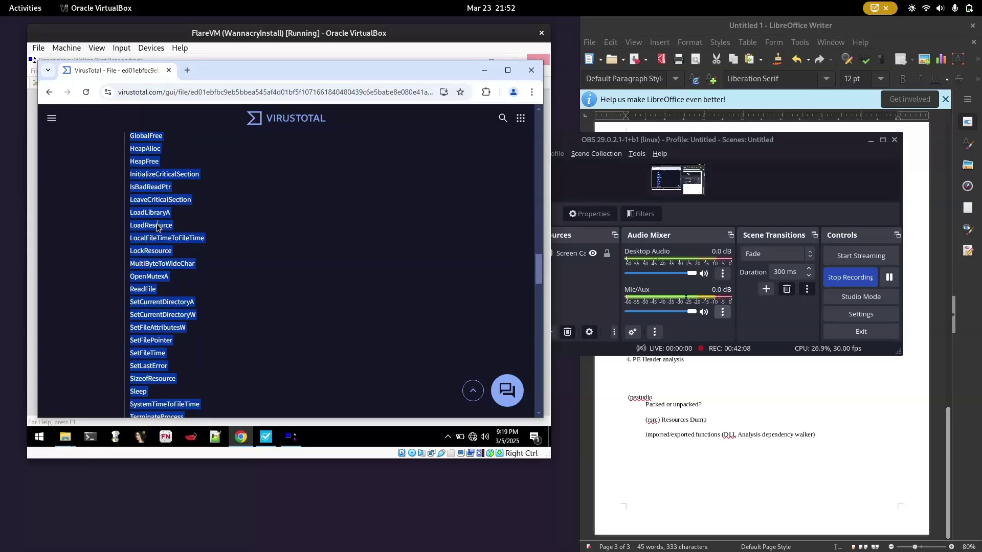
{"action": "double_click", "coordinate": [159, 276]}
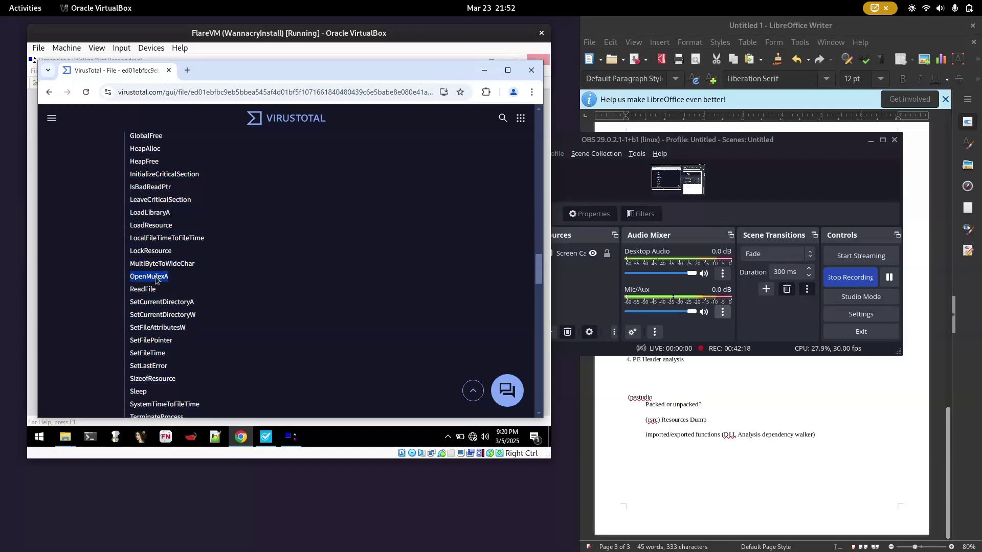
{"action": "scroll", "coordinate": [234, 294], "scroll_direction": "down", "scroll_amount": 4}
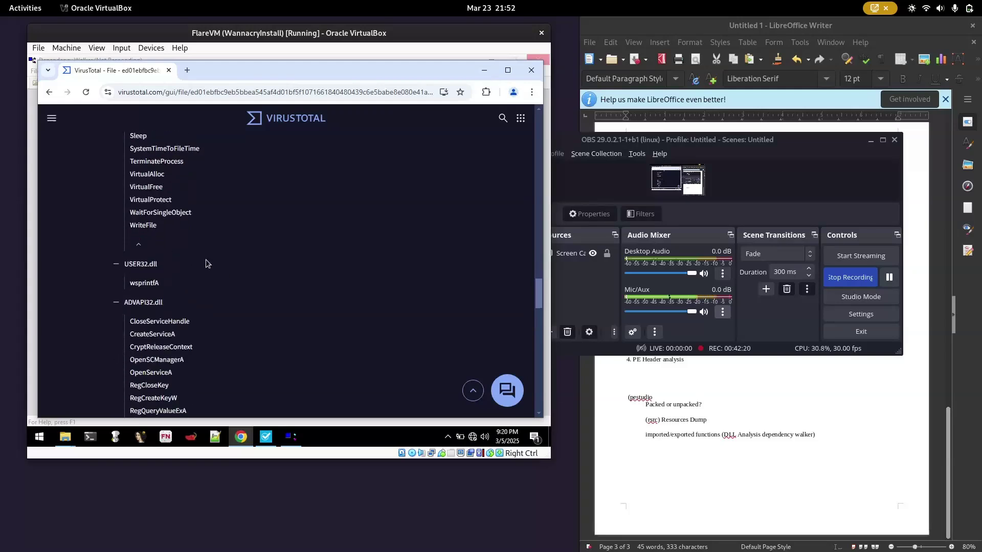
{"action": "scroll", "coordinate": [148, 193], "scroll_direction": "up", "scroll_amount": 3}
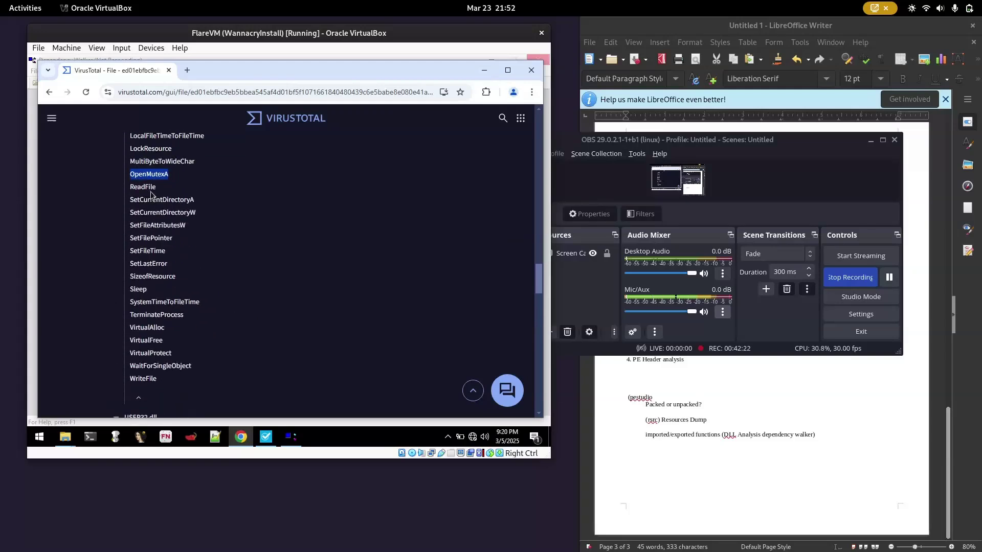
{"action": "scroll", "coordinate": [160, 230], "scroll_direction": "down", "scroll_amount": 4}
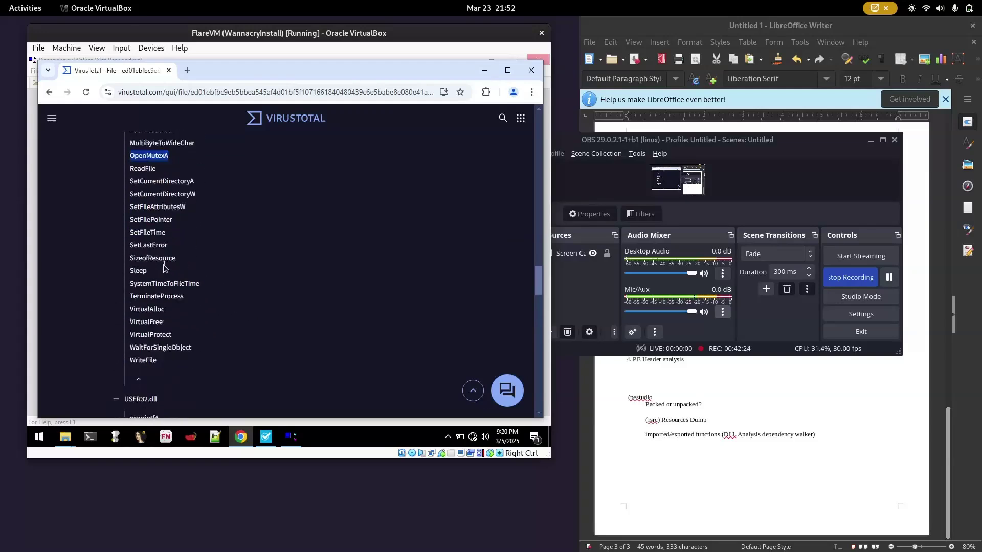
{"action": "scroll", "coordinate": [156, 246], "scroll_direction": "up", "scroll_amount": 2}
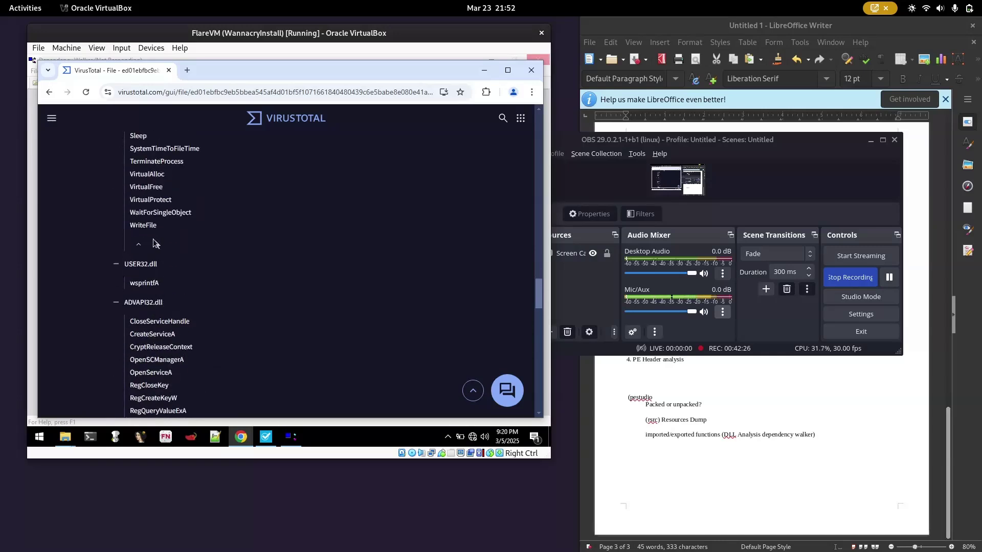
{"action": "scroll", "coordinate": [178, 279], "scroll_direction": "down", "scroll_amount": 3}
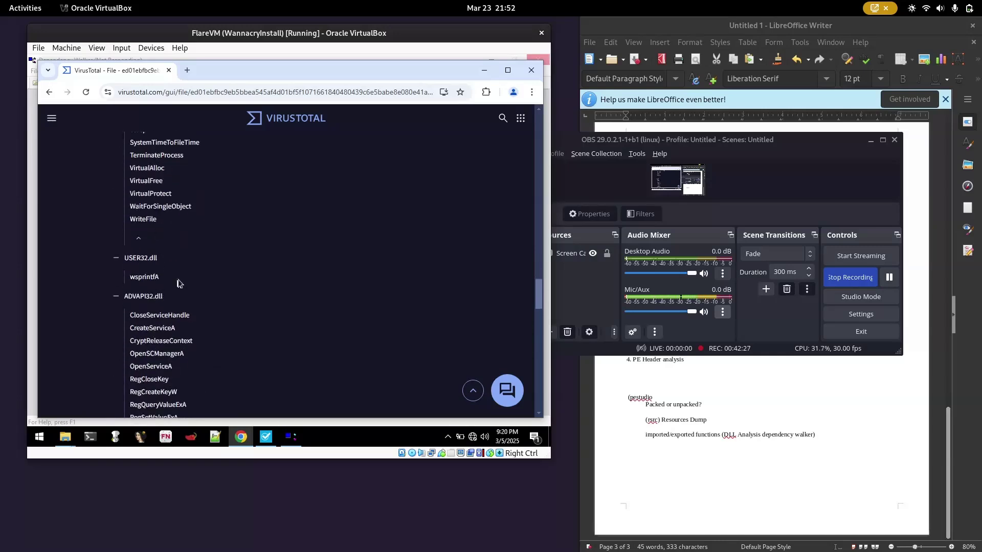
Minimize the OBS window and examine the ADVAPI32.dll and MSVCRT.dll imports in the VirusTotal report
{"action": "left_click", "coordinate": [889, 277]}
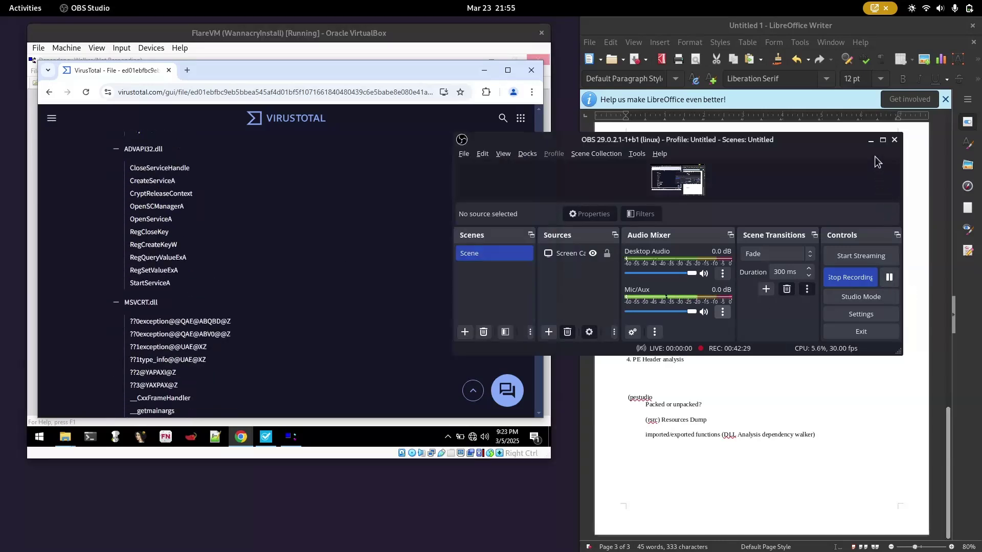
{"action": "left_click", "coordinate": [871, 140]}
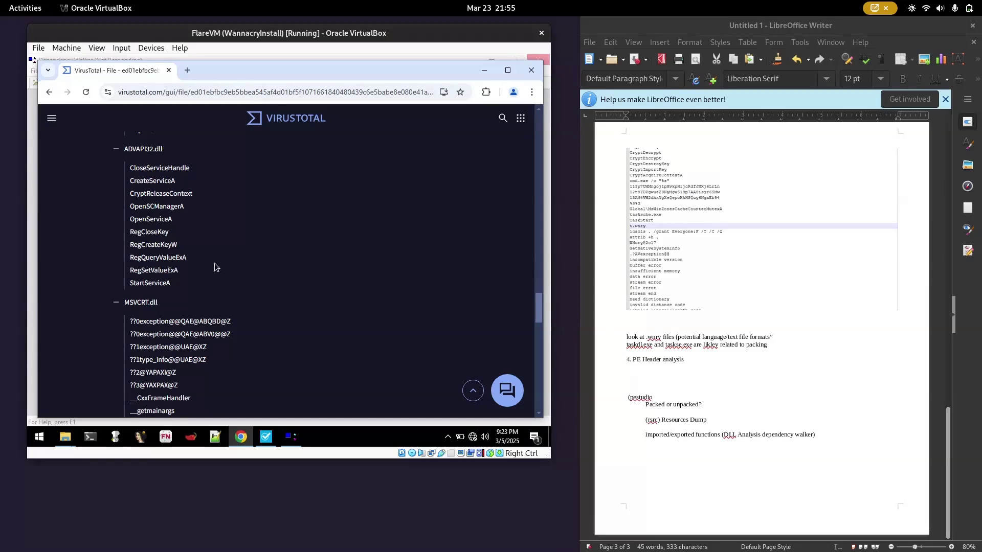
{"action": "scroll", "coordinate": [158, 217], "scroll_direction": "up", "scroll_amount": 1}
{"action": "scroll", "coordinate": [158, 217], "scroll_direction": "down", "scroll_amount": 2}
{"action": "scroll", "coordinate": [158, 217], "scroll_direction": "up", "scroll_amount": 2}
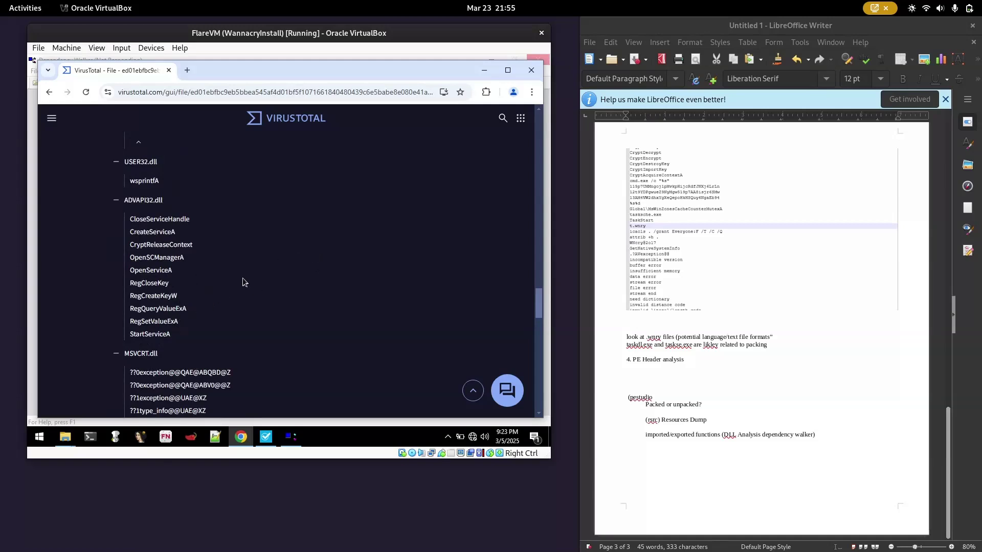
{"action": "scroll", "coordinate": [243, 280], "scroll_direction": "down", "scroll_amount": 2}
{"action": "scroll", "coordinate": [205, 289], "scroll_direction": "down", "scroll_amount": 3}
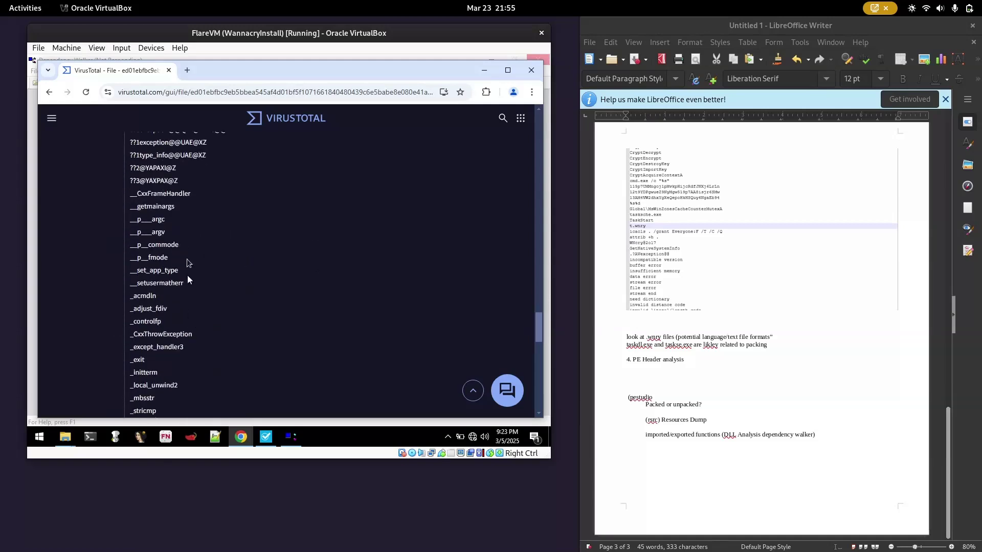
{"action": "left_click_drag", "start_coordinate": [185, 347], "coordinate": [129, 219]}
{"action": "scroll", "coordinate": [186, 244], "scroll_direction": "up", "scroll_amount": 2}
{"action": "scroll", "coordinate": [194, 254], "scroll_direction": "up", "scroll_amount": 5}
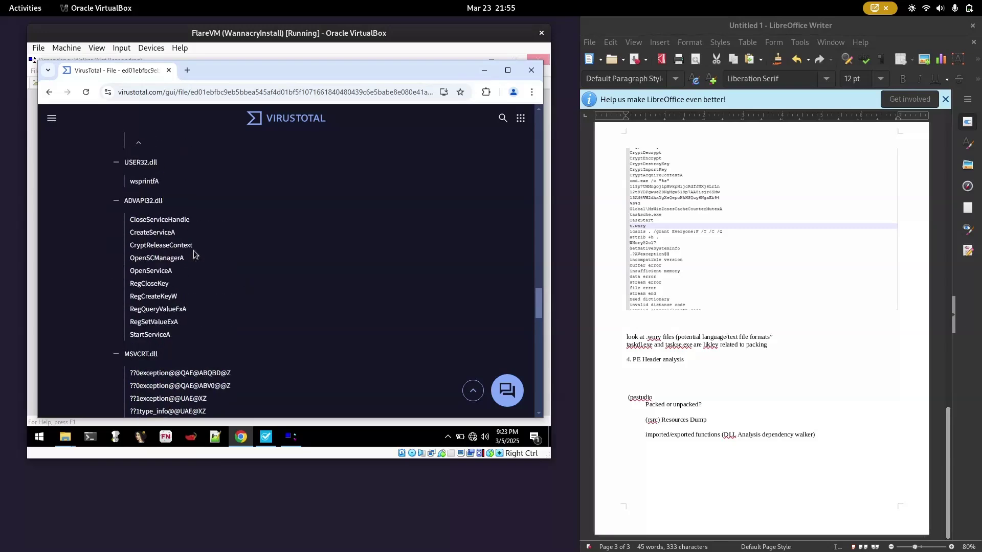
Review the KERNEL32.dll imports again, highlighting OpenMutexA and the entries from SetCurrentDirectoryW to SetLastError
{"action": "scroll", "coordinate": [179, 260], "scroll_direction": "up", "scroll_amount": 3}
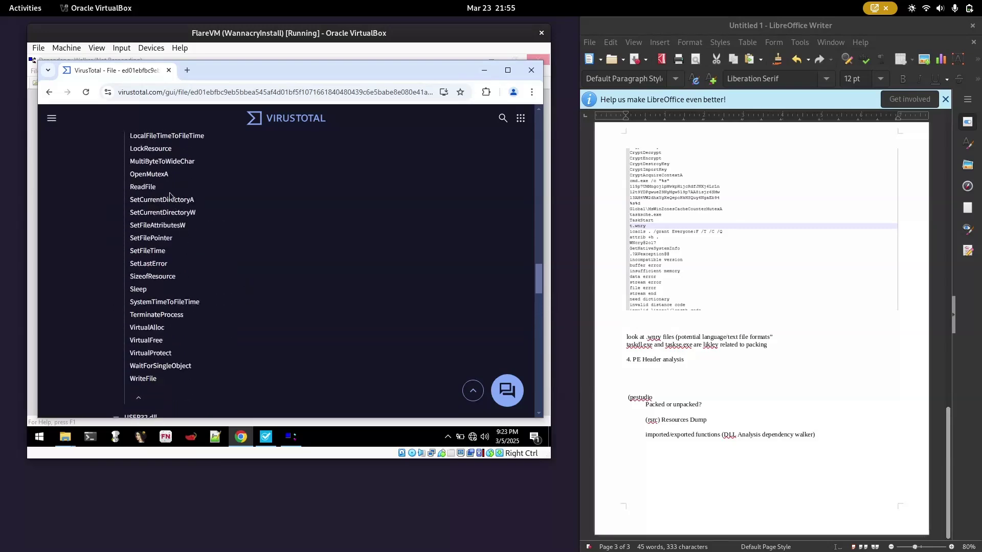
{"action": "double_click", "coordinate": [161, 175]}
{"action": "left_click_drag", "start_coordinate": [180, 265], "coordinate": [128, 213]}
{"action": "scroll", "coordinate": [174, 219], "scroll_direction": "up", "scroll_amount": 2}
{"action": "scroll", "coordinate": [175, 225], "scroll_direction": "up", "scroll_amount": 2}
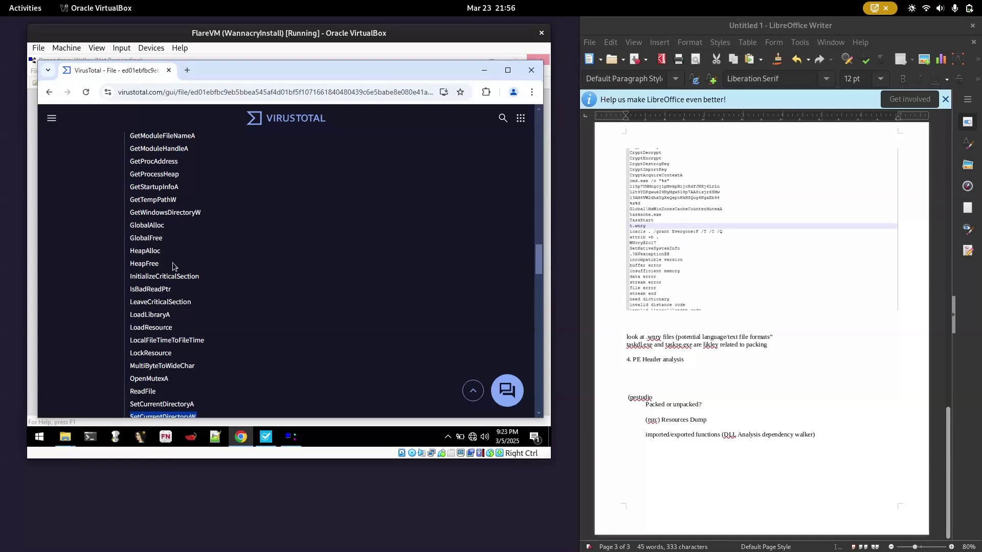
Review the KERNEL32.dll imports, highlighting HeapAlloc, HeapFree and GetComputerNameW to GetFullPathNameA, and return to the report's basic properties
{"action": "left_click_drag", "start_coordinate": [171, 260], "coordinate": [118, 250]}
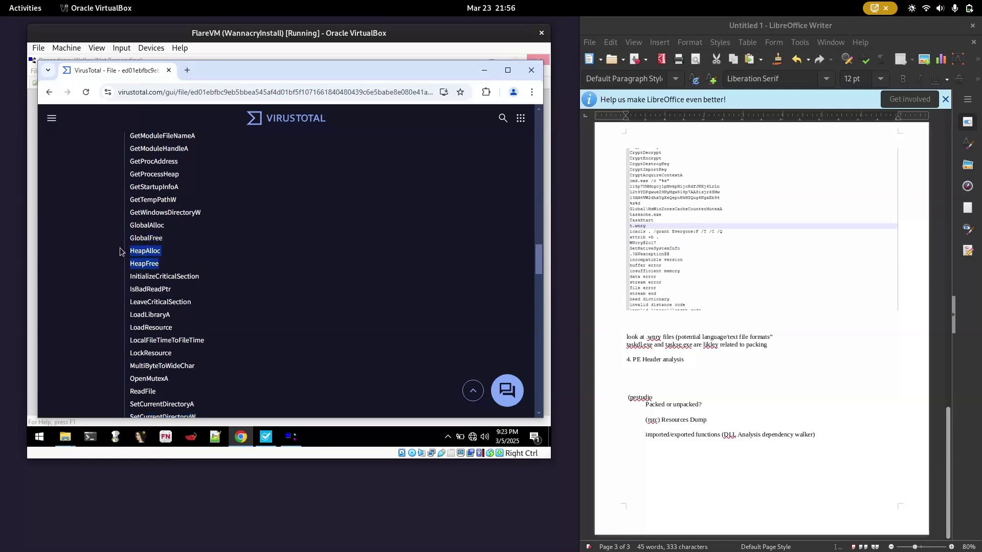
{"action": "scroll", "coordinate": [169, 250], "scroll_direction": "up", "scroll_amount": 3}
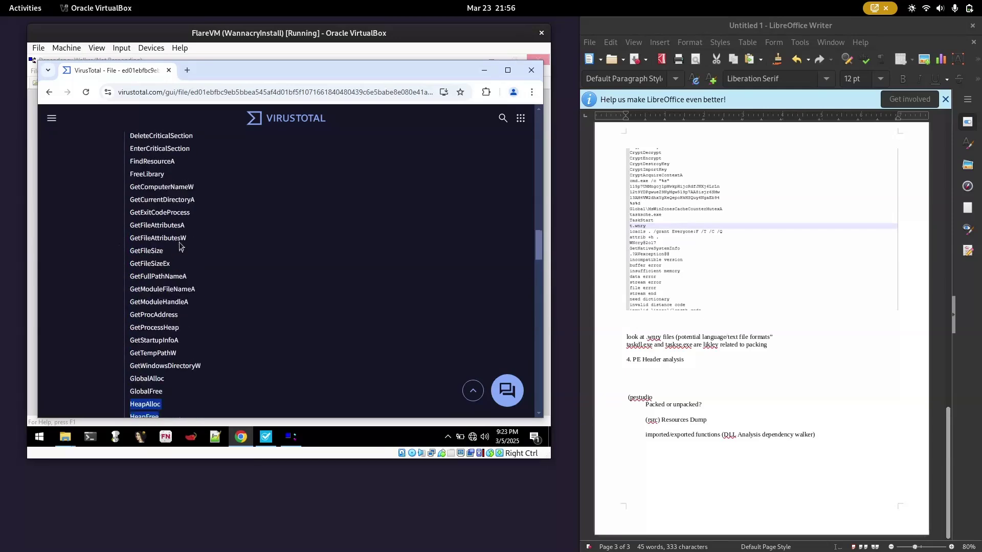
{"action": "left_click_drag", "start_coordinate": [186, 254], "coordinate": [168, 237]}
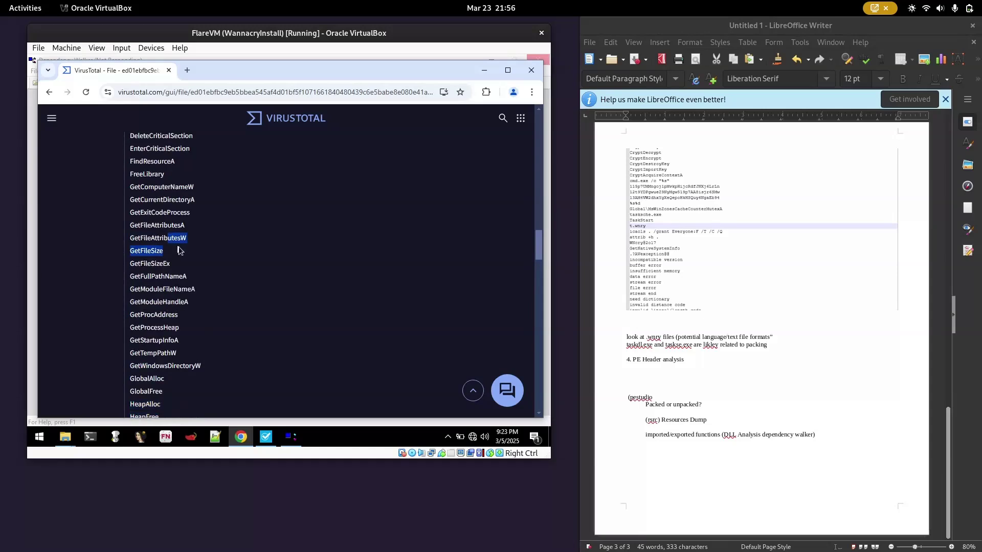
{"action": "left_click_drag", "start_coordinate": [185, 272], "coordinate": [133, 193]}
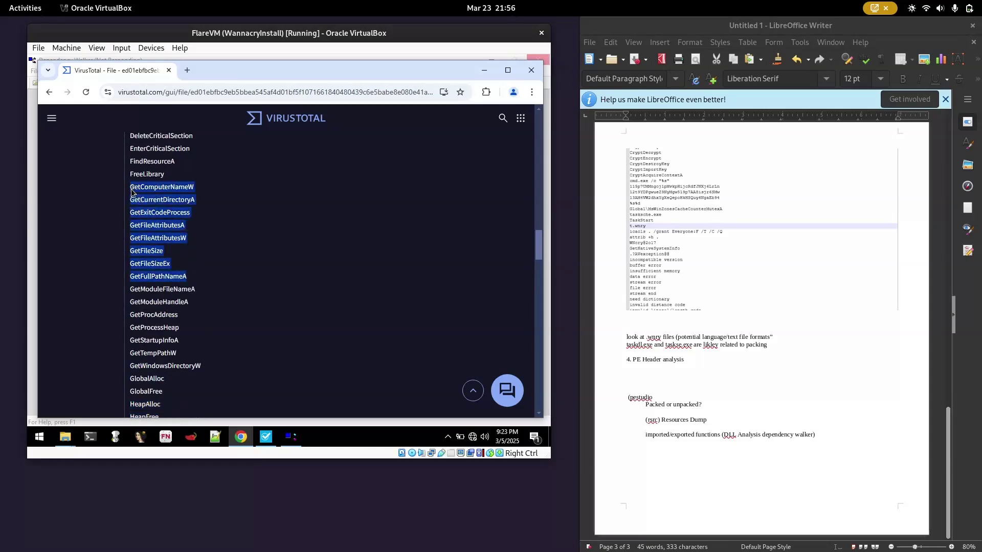
{"action": "scroll", "coordinate": [153, 209], "scroll_direction": "up", "scroll_amount": 7}
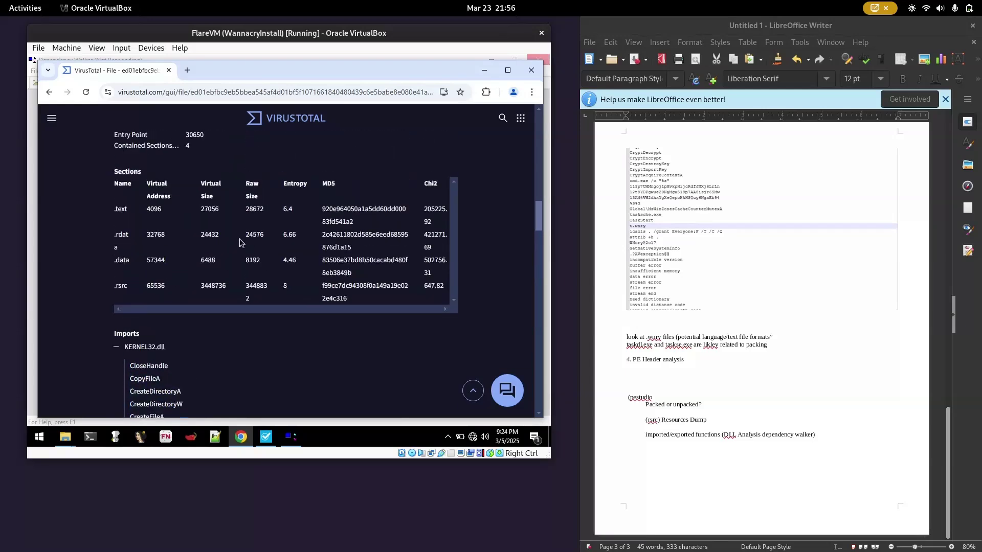
{"action": "scroll", "coordinate": [241, 242], "scroll_direction": "up", "scroll_amount": 15}
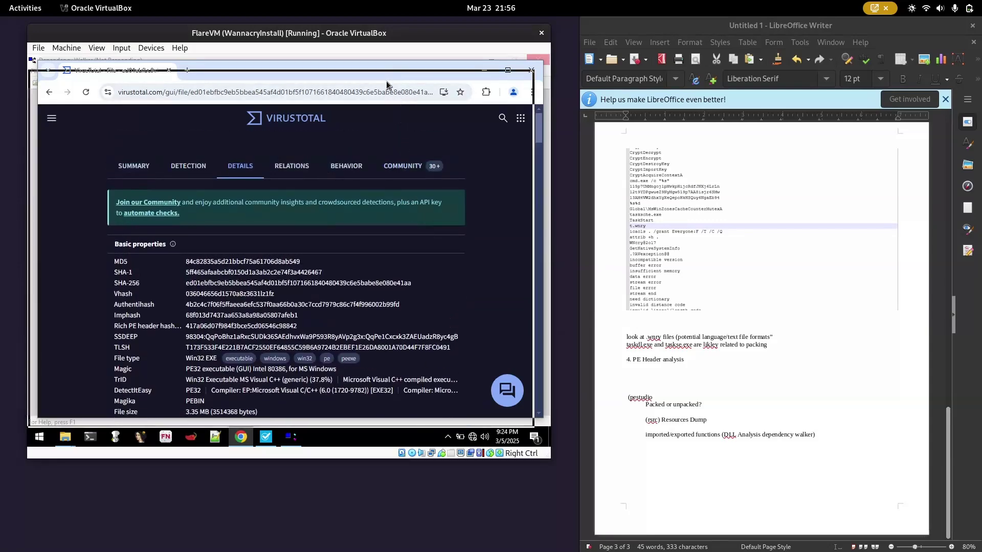
Minimize the VirusTotal browser window and close the unresponsive Dependency Walker program
{"action": "left_click_drag", "start_coordinate": [385, 80], "coordinate": [374, 89]}
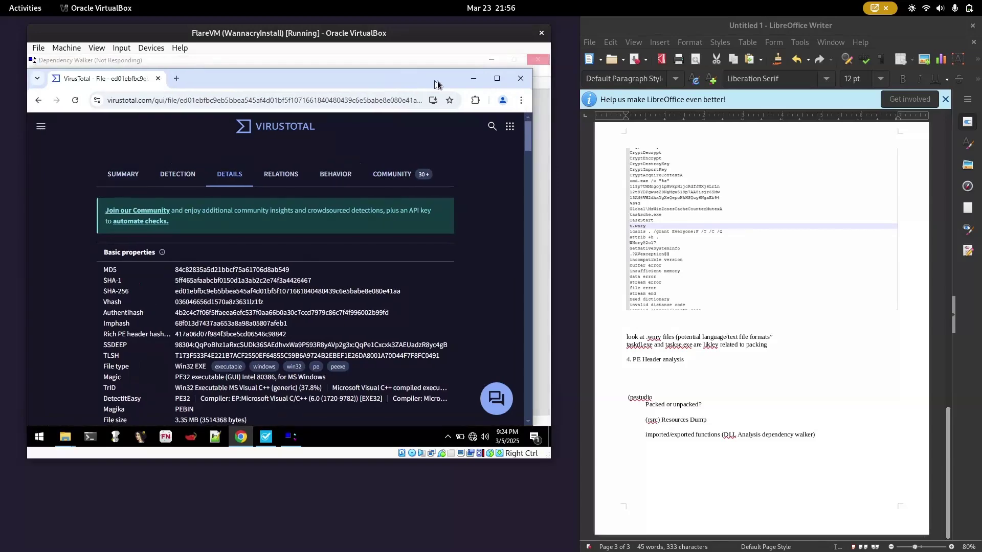
{"action": "left_click", "coordinate": [473, 78]}
{"action": "left_click", "coordinate": [317, 263]}
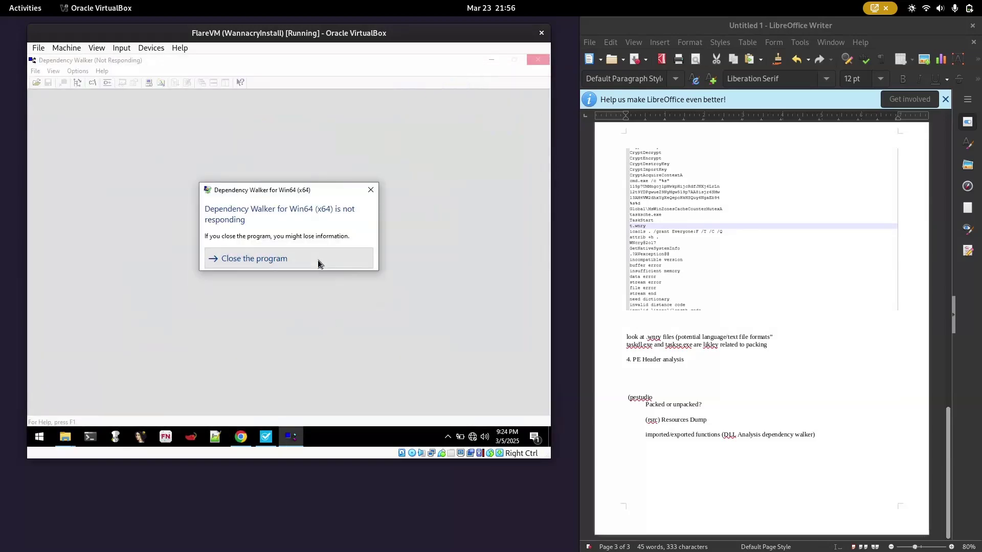
Switch to pestudio, maximize it and compare the sample's rich-header and file-header details
{"action": "left_click", "coordinate": [266, 436]}
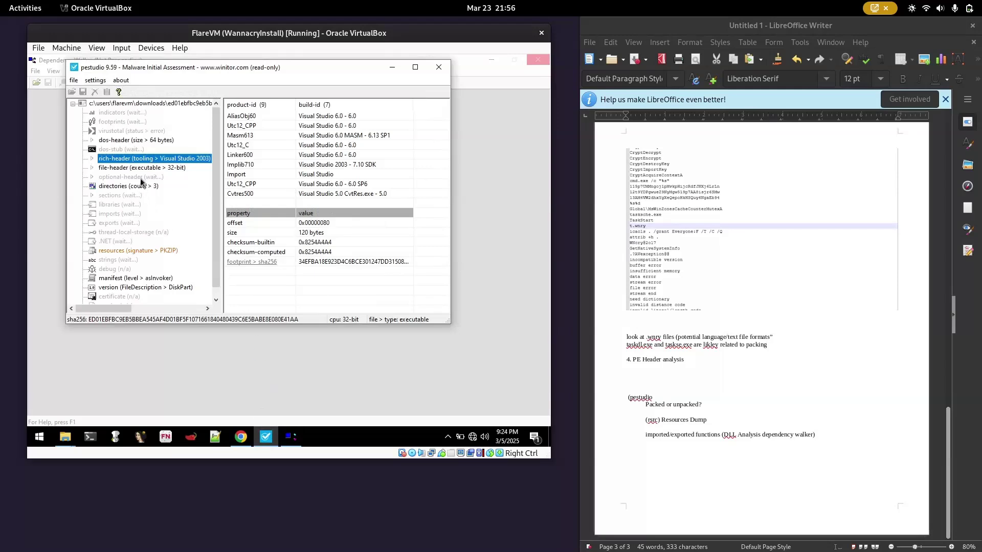
{"action": "scroll", "coordinate": [128, 185], "scroll_direction": "down", "scroll_amount": 1}
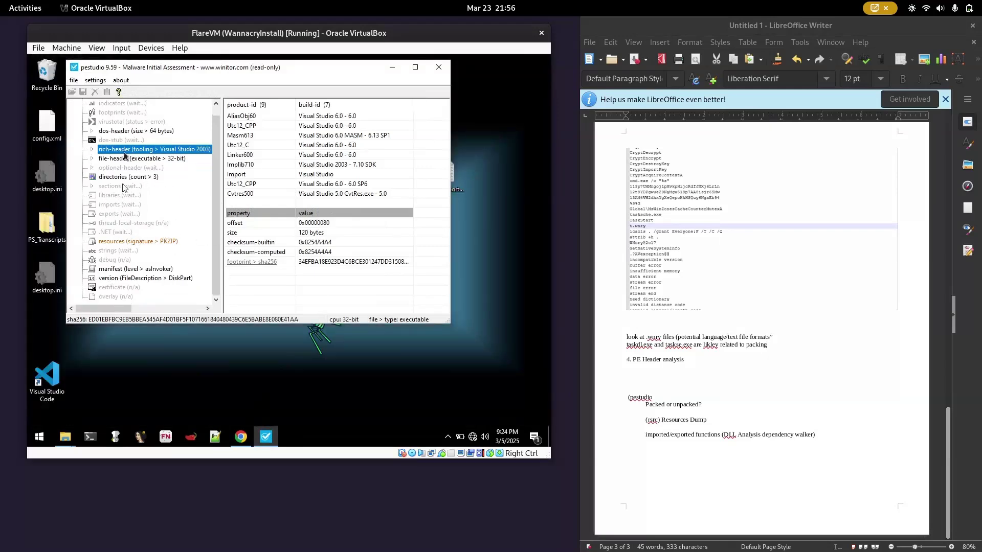
{"action": "double_click", "coordinate": [213, 67]}
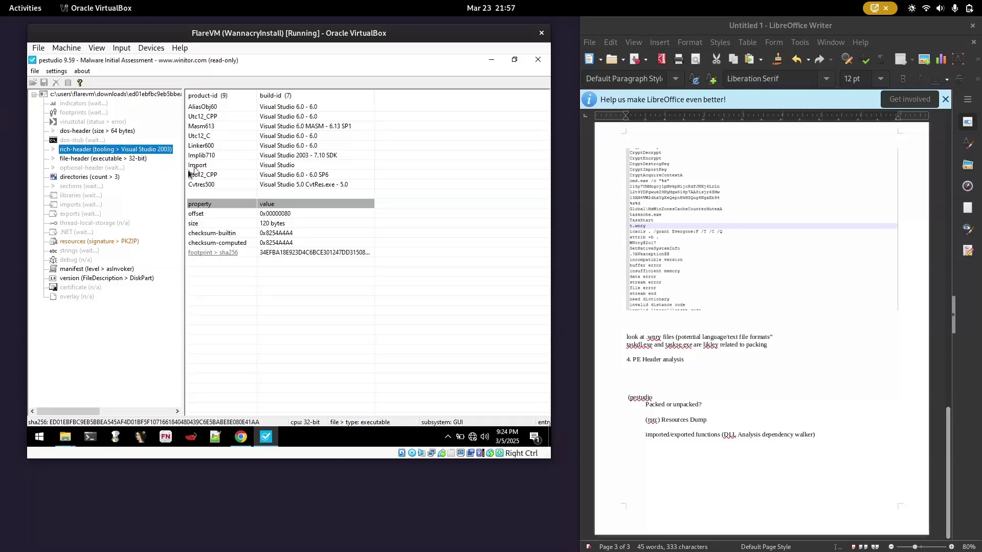
{"action": "left_click", "coordinate": [114, 158]}
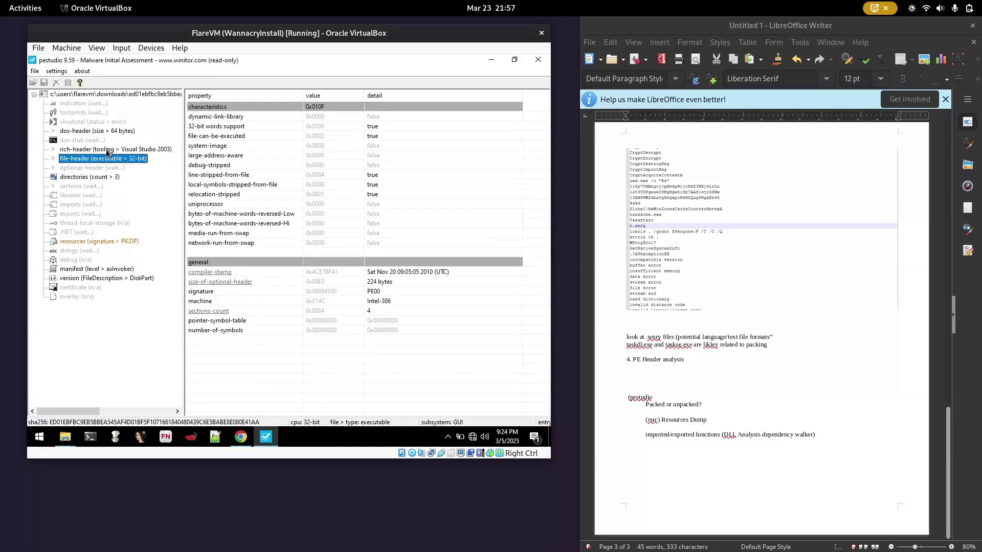
{"action": "left_click", "coordinate": [106, 150]}
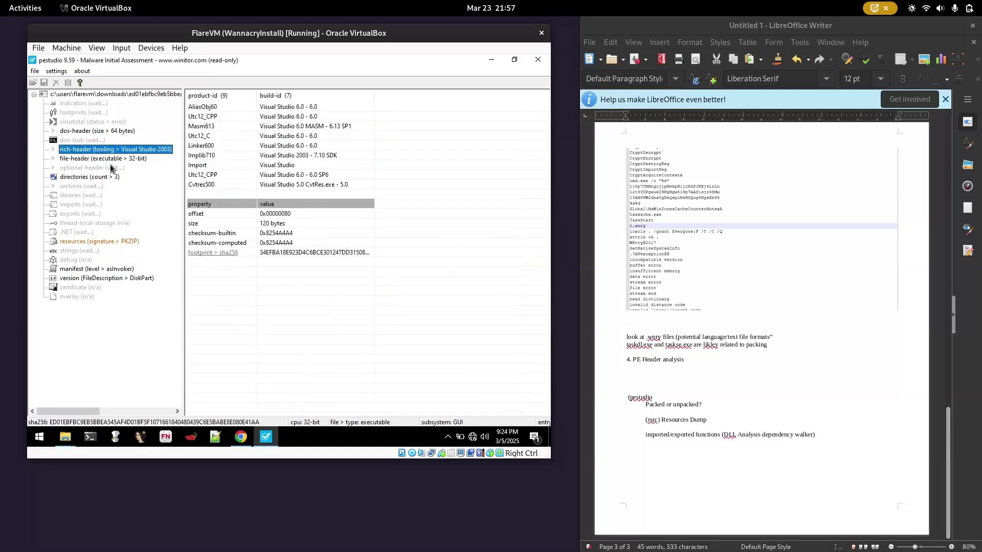
{"action": "left_click", "coordinate": [114, 159]}
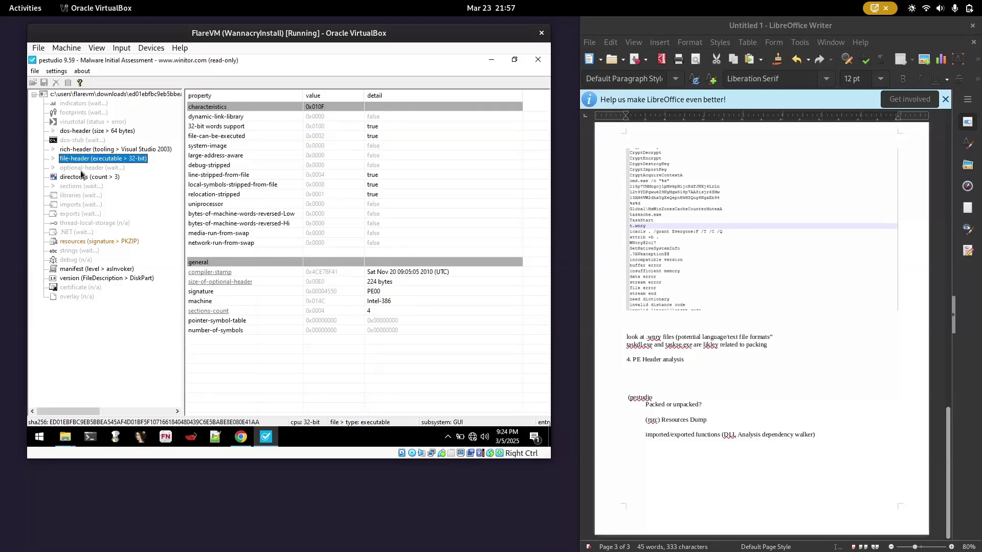
{"action": "double_click", "coordinate": [272, 60]}
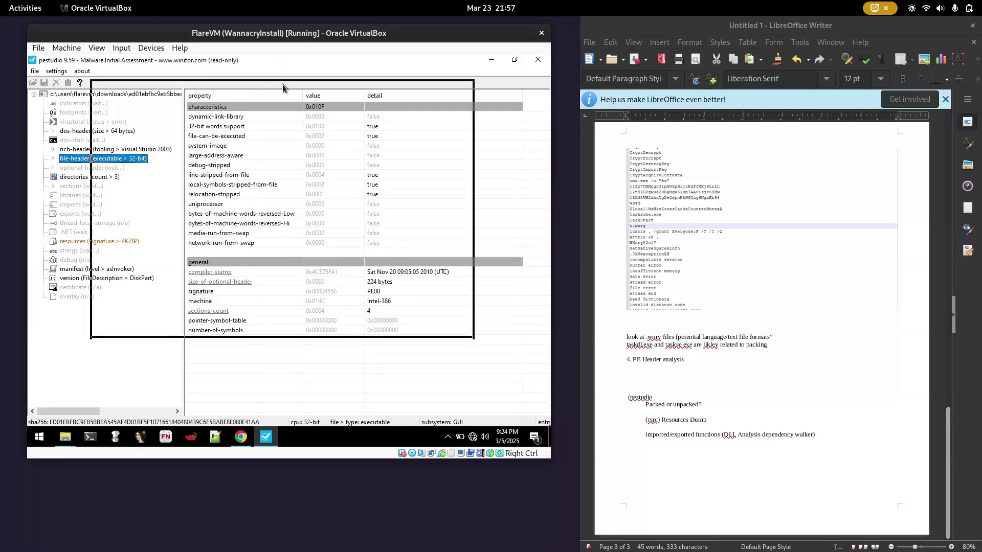
{"action": "left_click", "coordinate": [418, 75]}
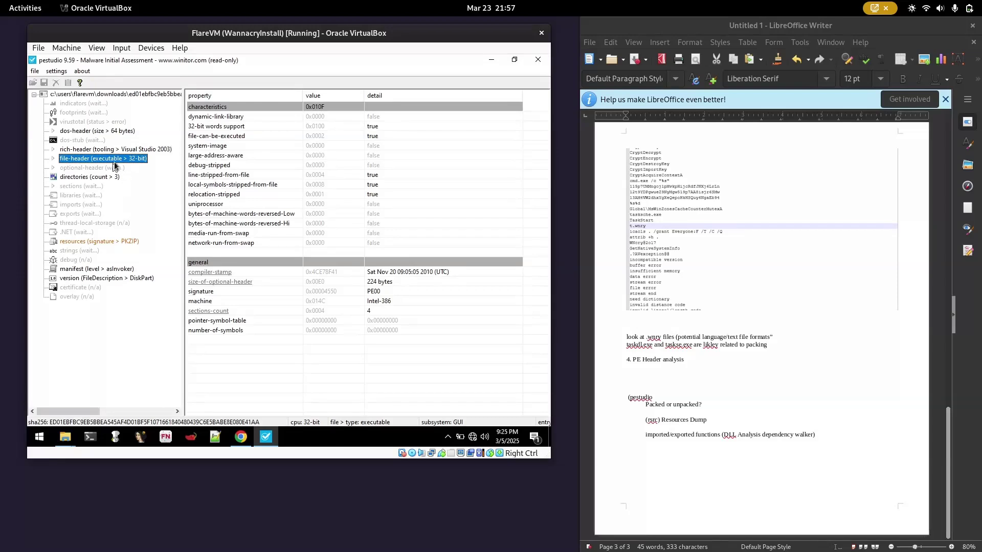
{"action": "double_click", "coordinate": [247, 65]}
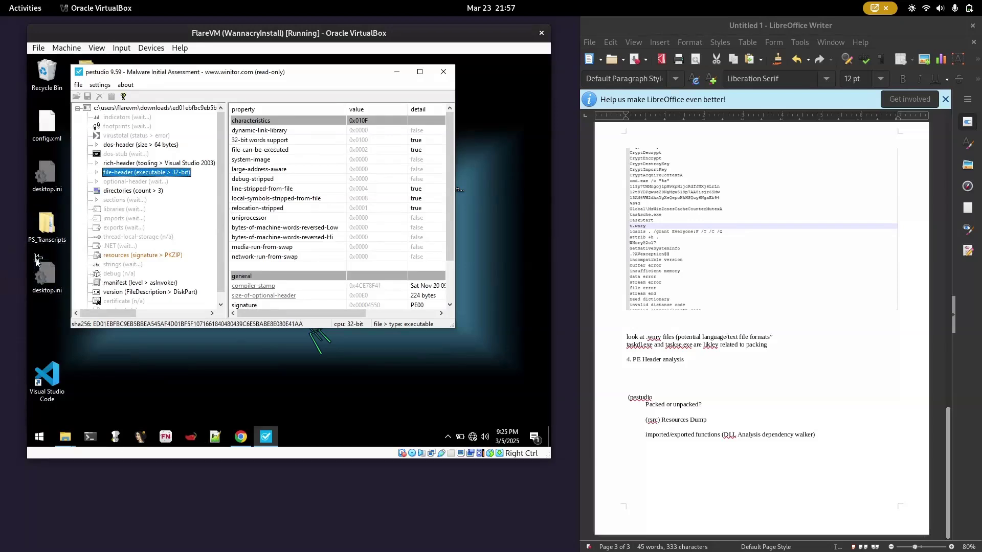
{"action": "double_click", "coordinate": [279, 73]}
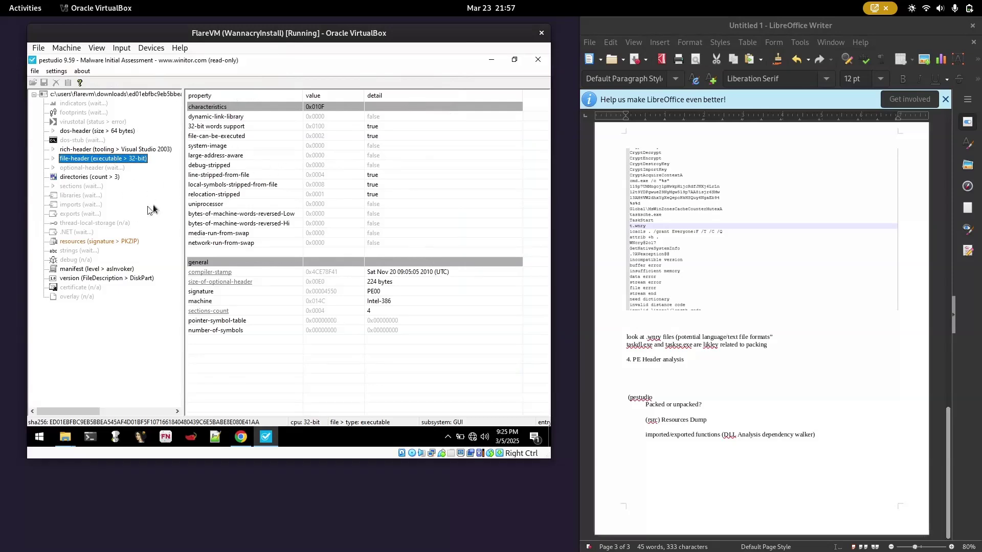
{"action": "left_click_drag", "start_coordinate": [431, 72], "coordinate": [358, 110]}
{"action": "left_click", "coordinate": [397, 100]}
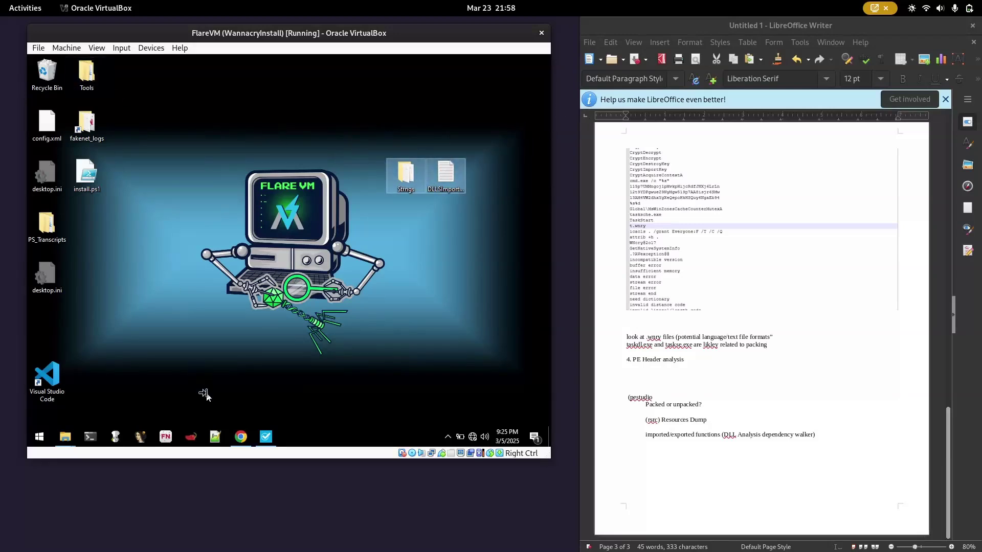
Close pestudio and minimize the VirusTotal browser window to clear the virtual machine's desktop
{"action": "left_click", "coordinate": [266, 436]}
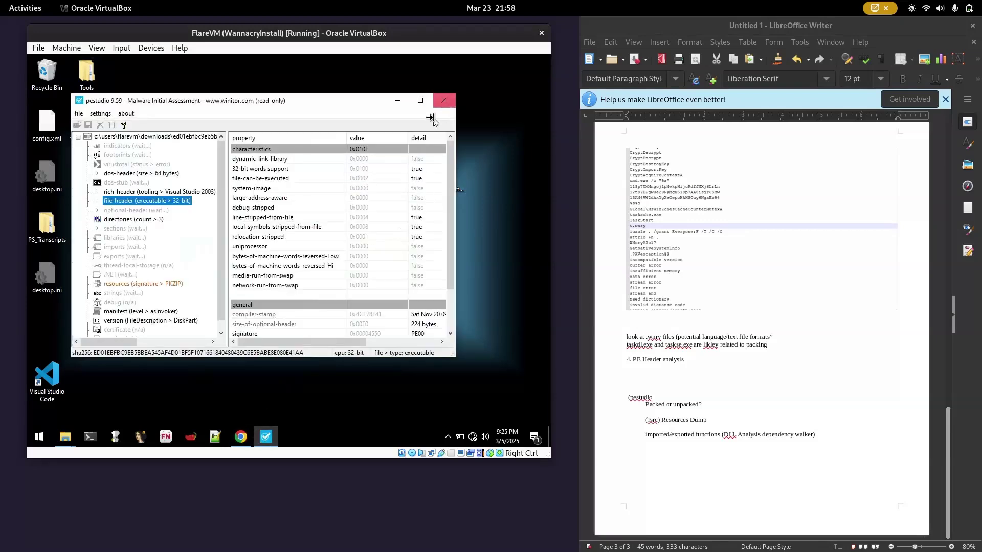
{"action": "left_click", "coordinate": [444, 100]}
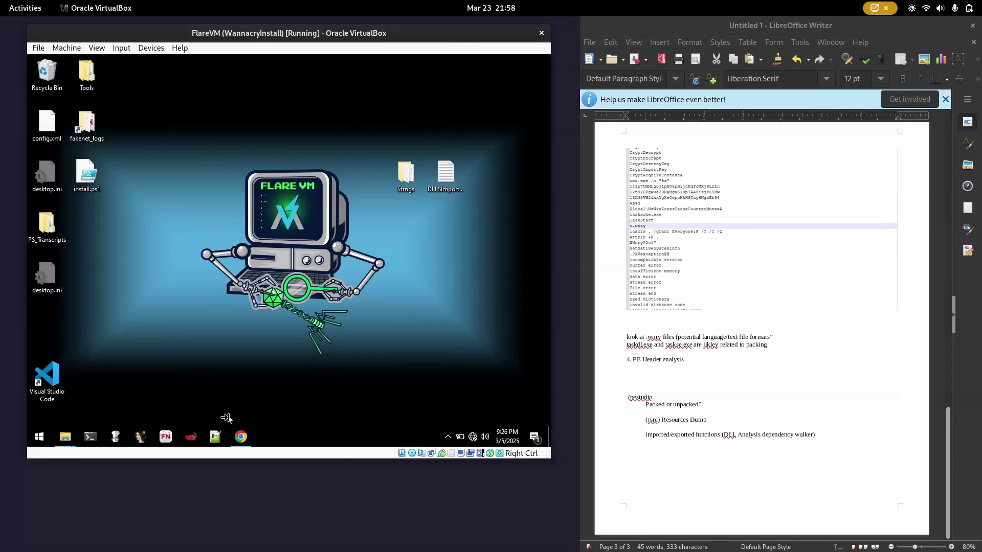
{"action": "left_click", "coordinate": [236, 437]}
{"action": "left_click_drag", "start_coordinate": [225, 77], "coordinate": [258, 210]}
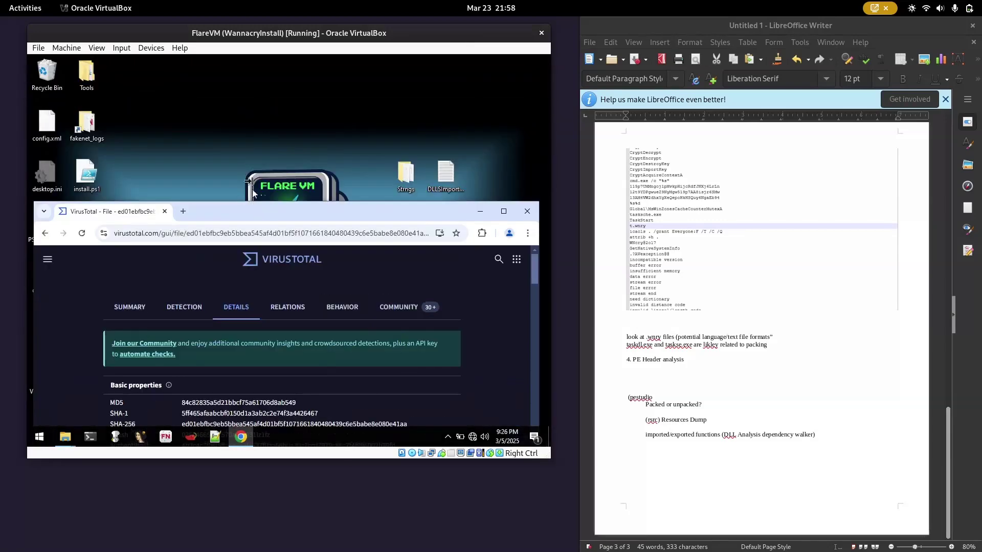
{"action": "left_click", "coordinate": [483, 211]}
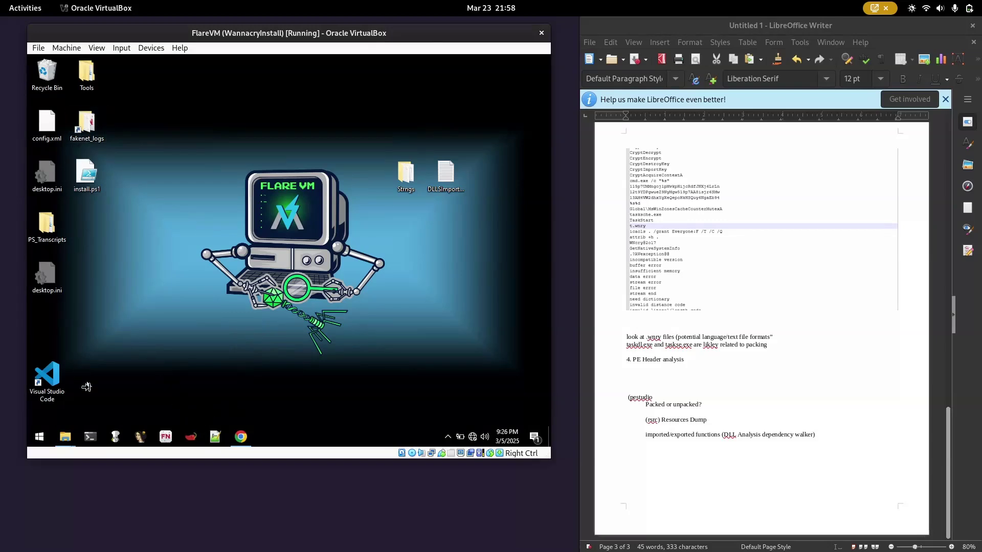
Bring up the Downloads folder and delete the extracted WannaCry sample whose name starts with ed01ebfbc9eb
{"action": "mouse_move", "coordinate": [64, 435]}
{"action": "left_click", "coordinate": [92, 368]}
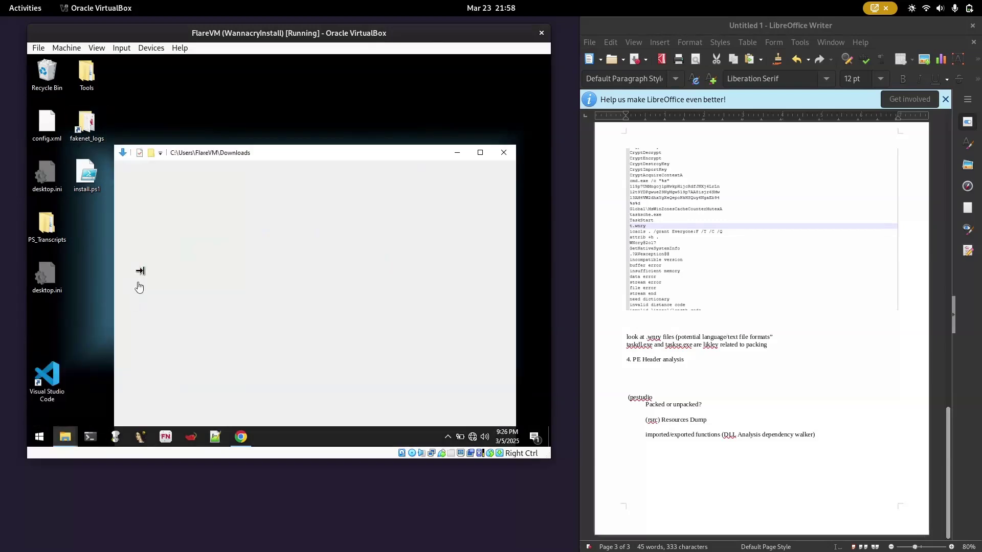
{"action": "left_click_drag", "start_coordinate": [243, 288], "coordinate": [281, 220]}
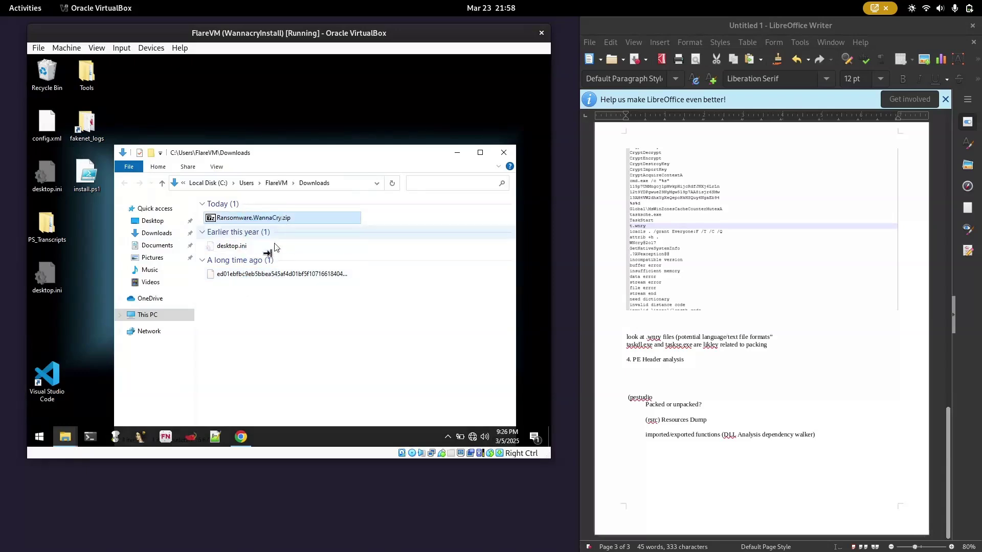
{"action": "left_click", "coordinate": [265, 275]}
{"action": "right_click", "coordinate": [265, 276]}
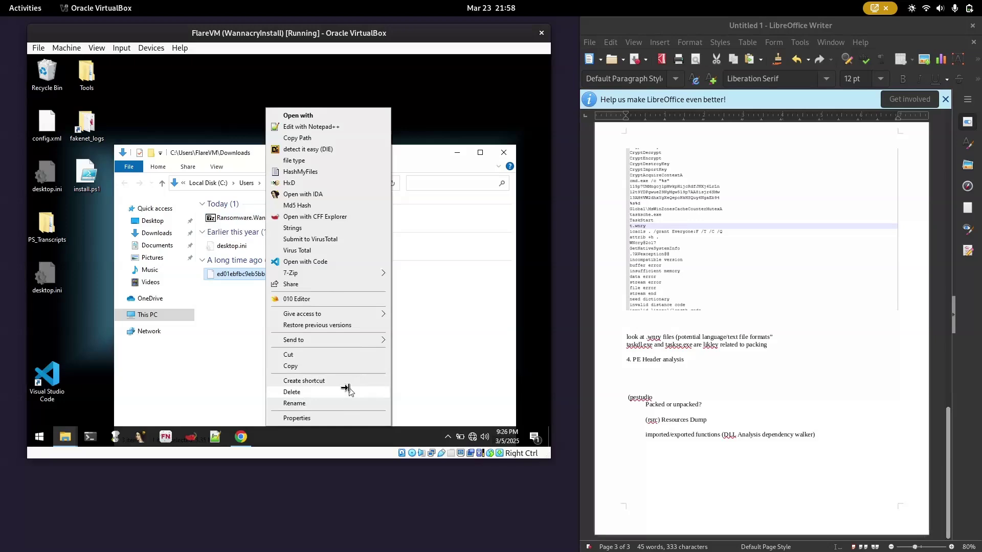
{"action": "left_click", "coordinate": [358, 392]}
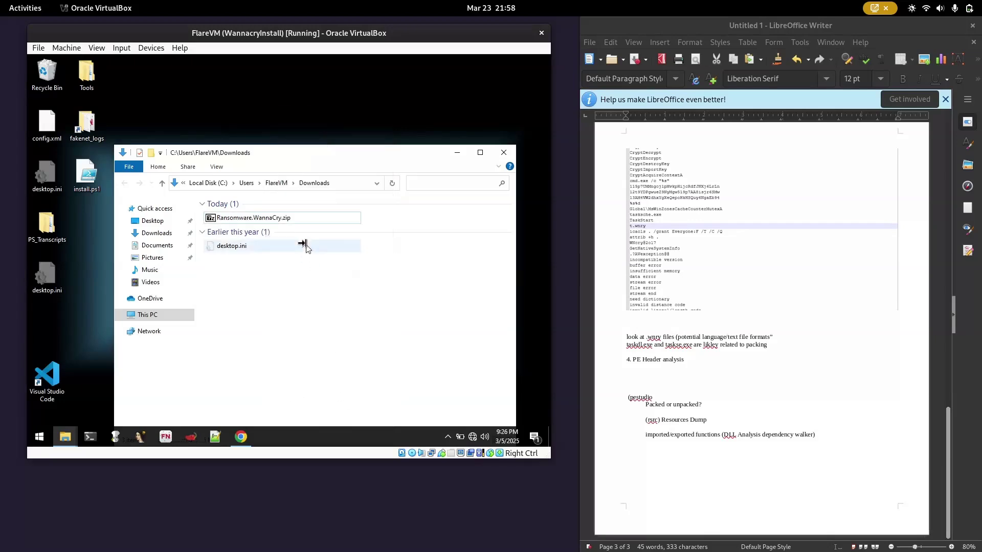
Delete Ransomware.WannaCry.zip from the Downloads folder and close the folder window
{"action": "left_click", "coordinate": [298, 219]}
{"action": "right_click", "coordinate": [301, 218]}
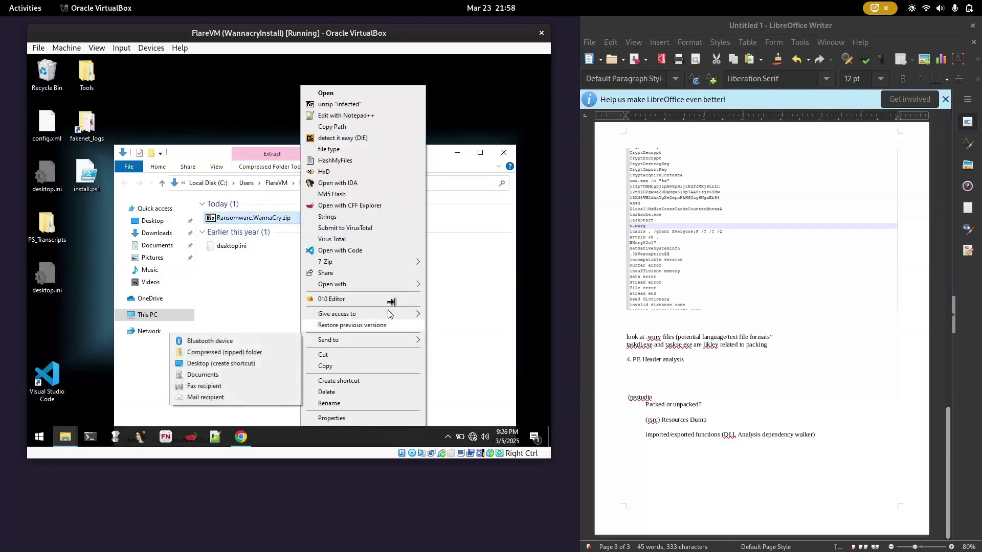
{"action": "left_click", "coordinate": [338, 392]}
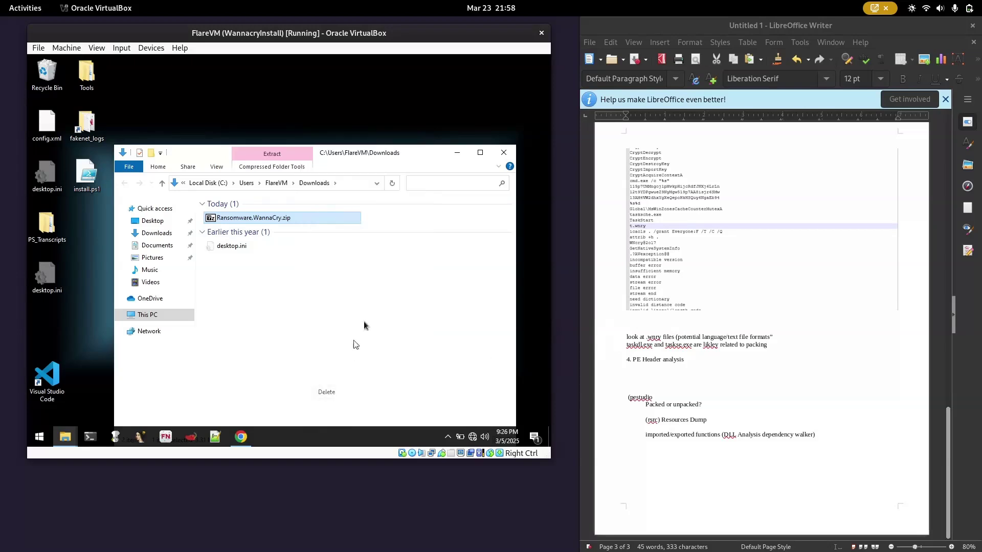
{"action": "left_click", "coordinate": [504, 152]}
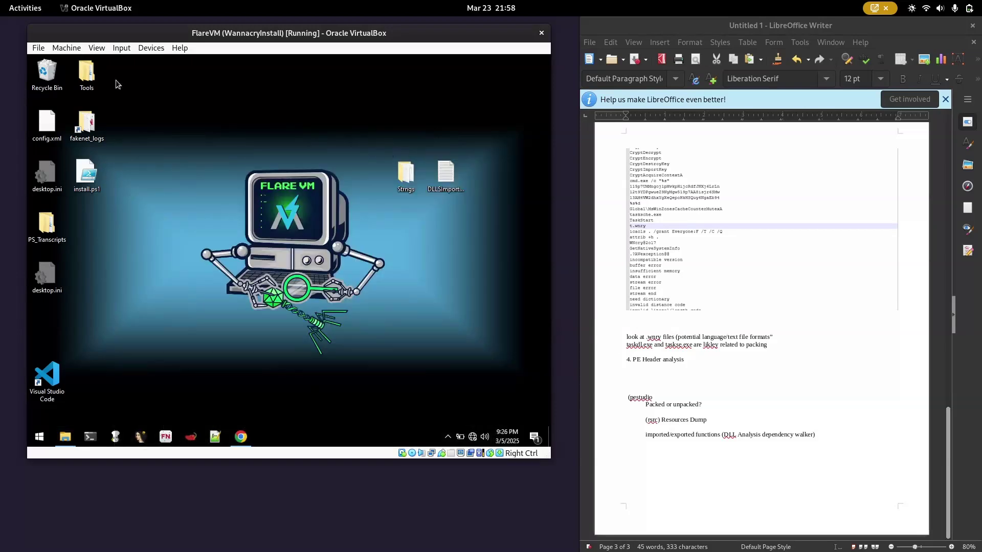
Empty the Recycle Bin permanently and put its window away
{"action": "double_click", "coordinate": [57, 77]}
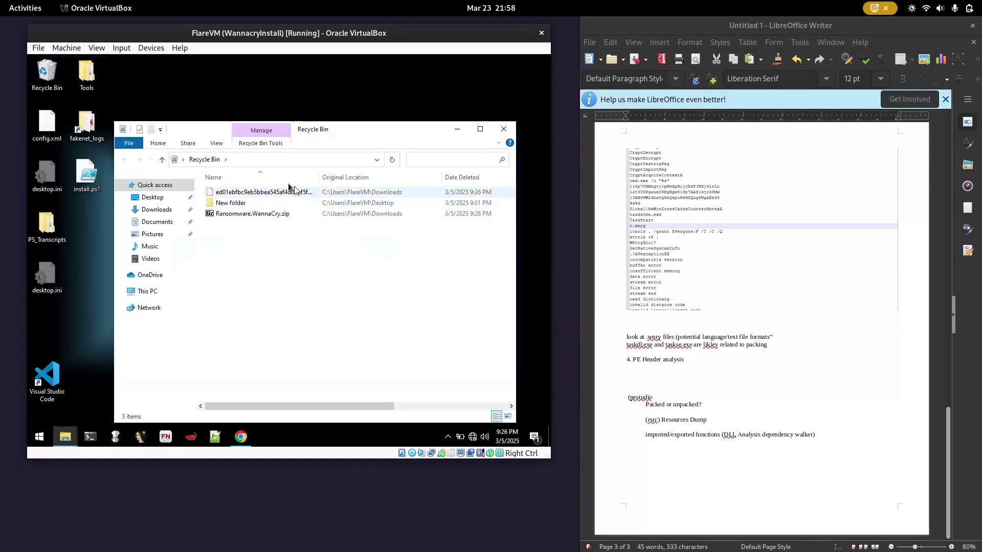
{"action": "left_click", "coordinate": [253, 137]}
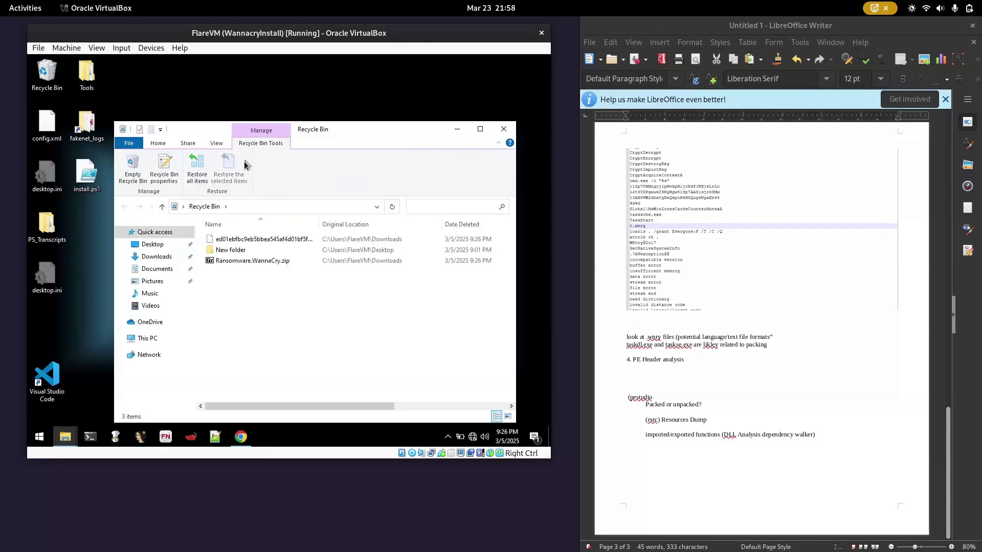
{"action": "left_click", "coordinate": [133, 167]}
{"action": "left_click", "coordinate": [329, 254]}
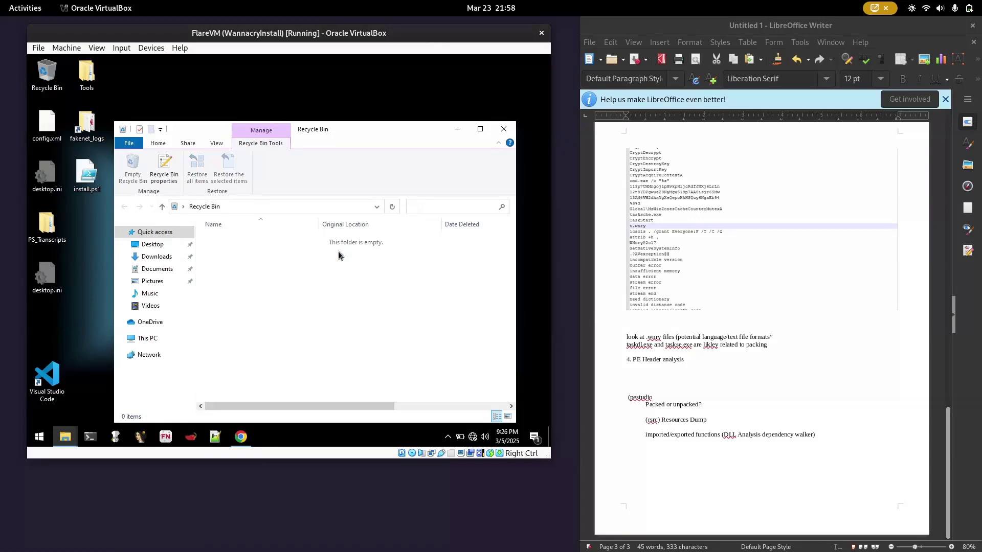
{"action": "left_click", "coordinate": [464, 131]}
Check the combined properties of the Strngs folder and DLLSImports.txt on the virtual machine's desktop
{"action": "left_click_drag", "start_coordinate": [313, 98], "coordinate": [534, 205]}
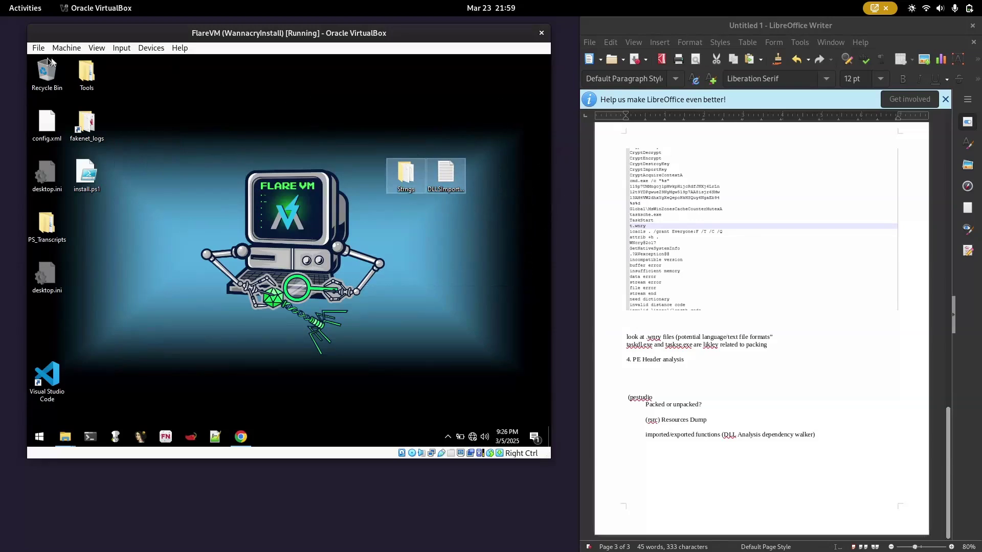
{"action": "left_click", "coordinate": [59, 47]}
{"action": "key", "text": "Right"}
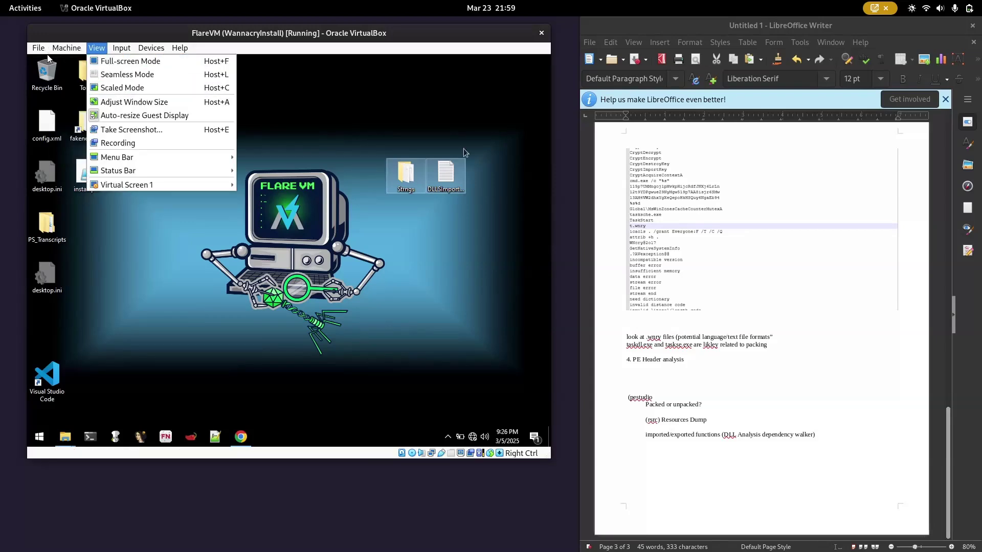
{"action": "key", "text": "Escape"}
{"action": "left_click_drag", "start_coordinate": [370, 137], "coordinate": [488, 230]}
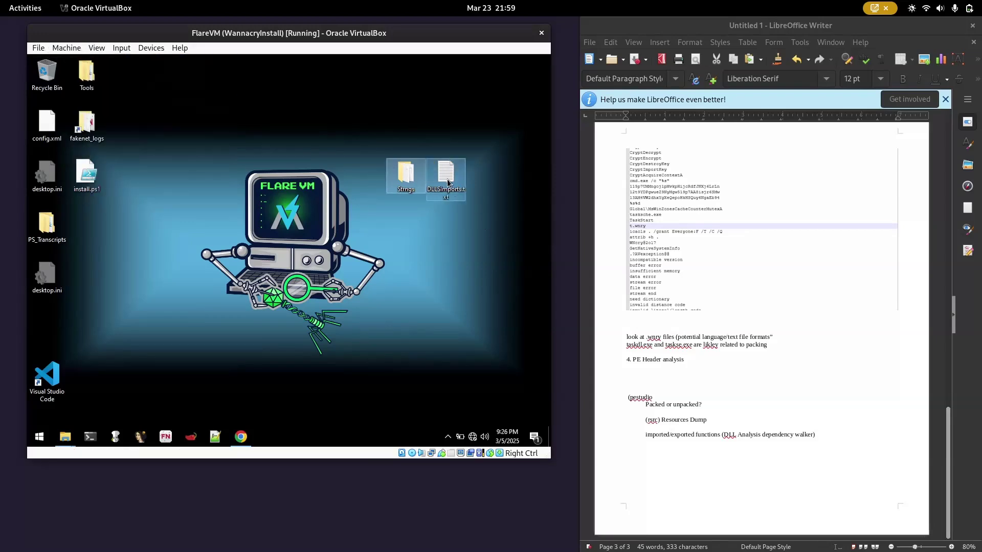
{"action": "right_click", "coordinate": [447, 182]}
{"action": "left_click", "coordinate": [466, 364]}
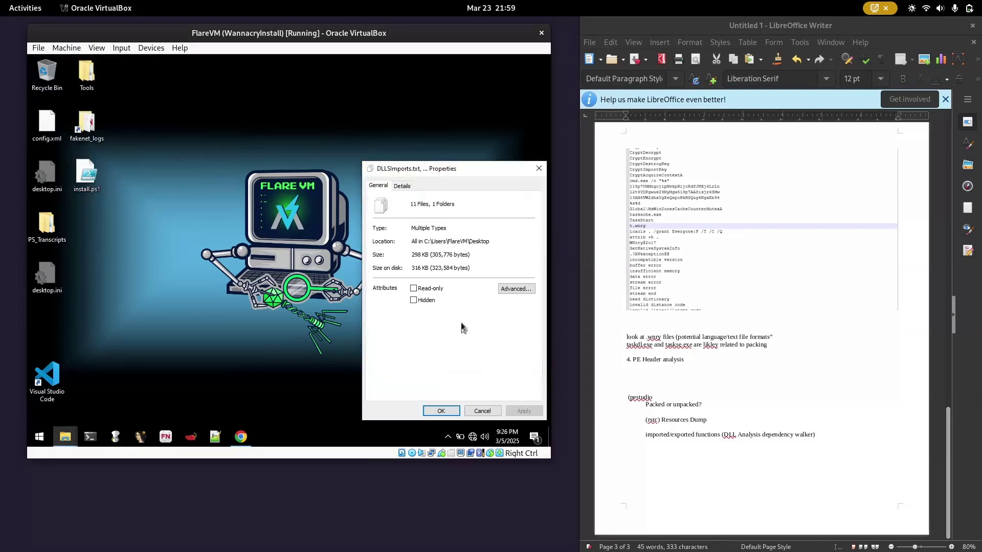
{"action": "left_click", "coordinate": [482, 411]}
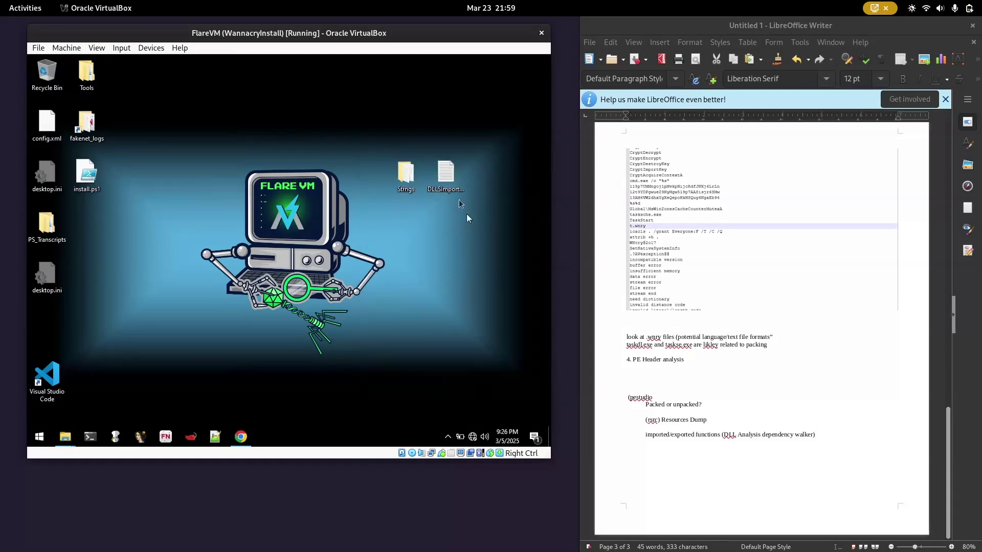
{"action": "left_click_drag", "start_coordinate": [466, 220], "coordinate": [387, 162]}
{"action": "right_click", "coordinate": [402, 167]}
{"action": "mouse_move", "coordinate": [457, 260]}
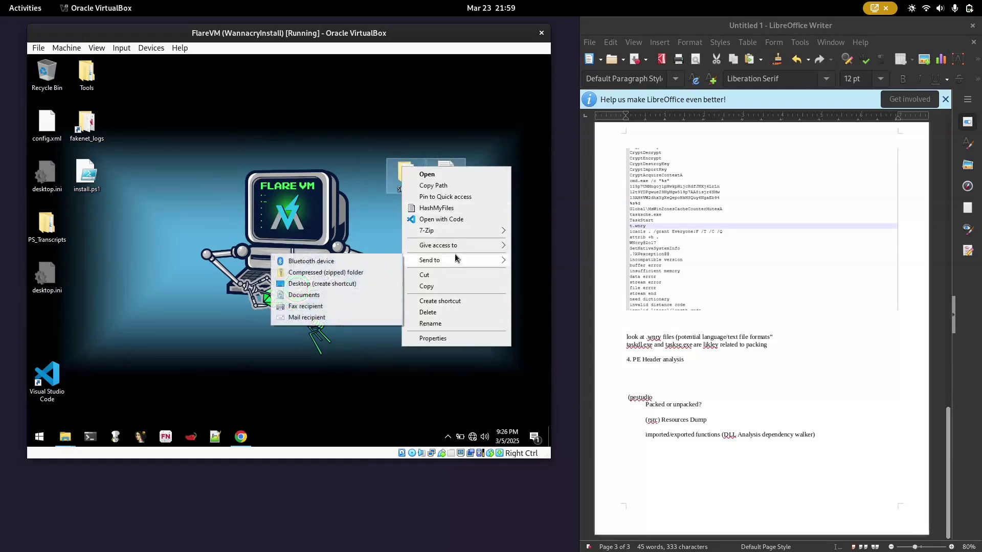
{"action": "mouse_move", "coordinate": [458, 231]}
{"action": "left_click", "coordinate": [301, 230]}
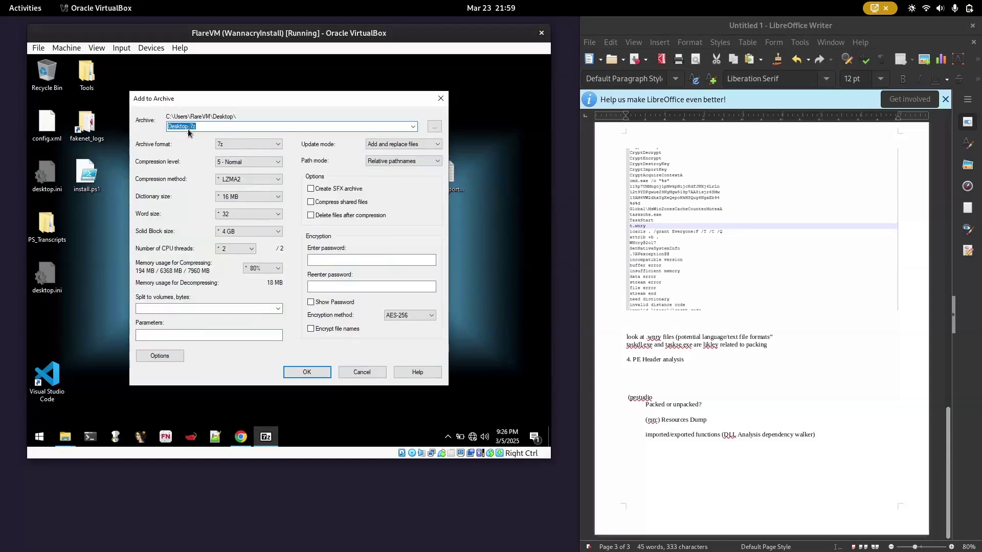
{"action": "left_click", "coordinate": [362, 372]}
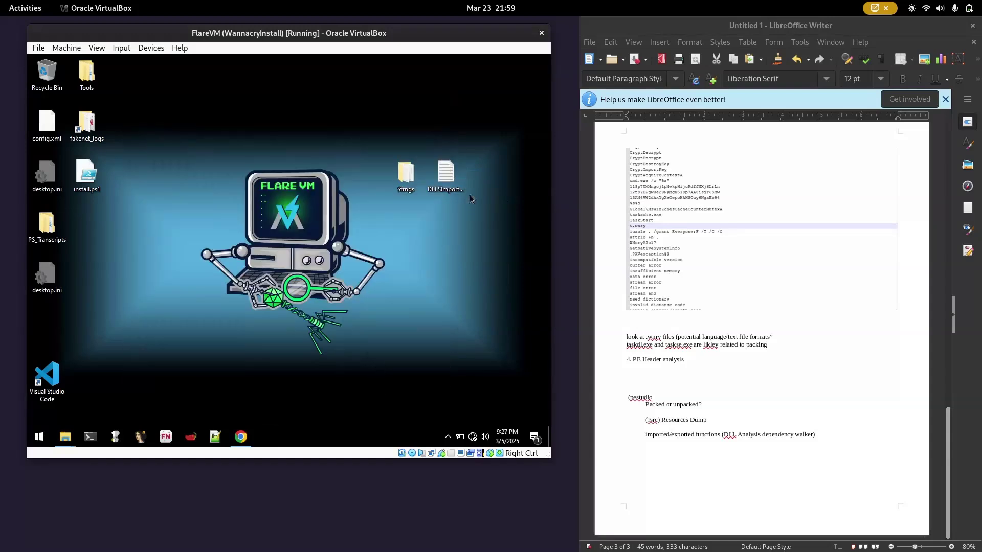
Compress the Strngs folder and DLLSImports.txt together into Desktop.zip with 7-Zip
{"action": "left_click_drag", "start_coordinate": [471, 198], "coordinate": [383, 149]}
{"action": "right_click", "coordinate": [396, 171]}
{"action": "mouse_move", "coordinate": [416, 237]}
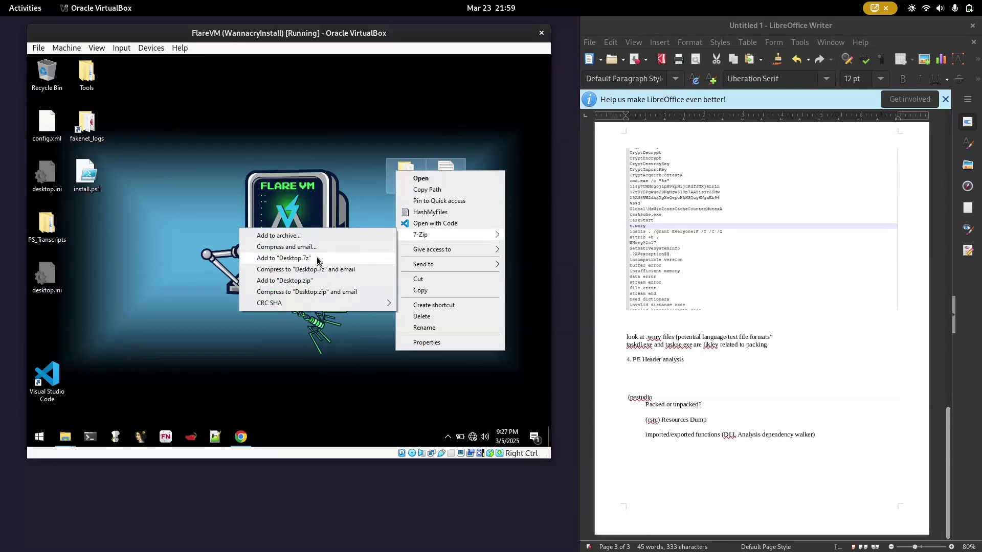
{"action": "left_click", "coordinate": [307, 280]}
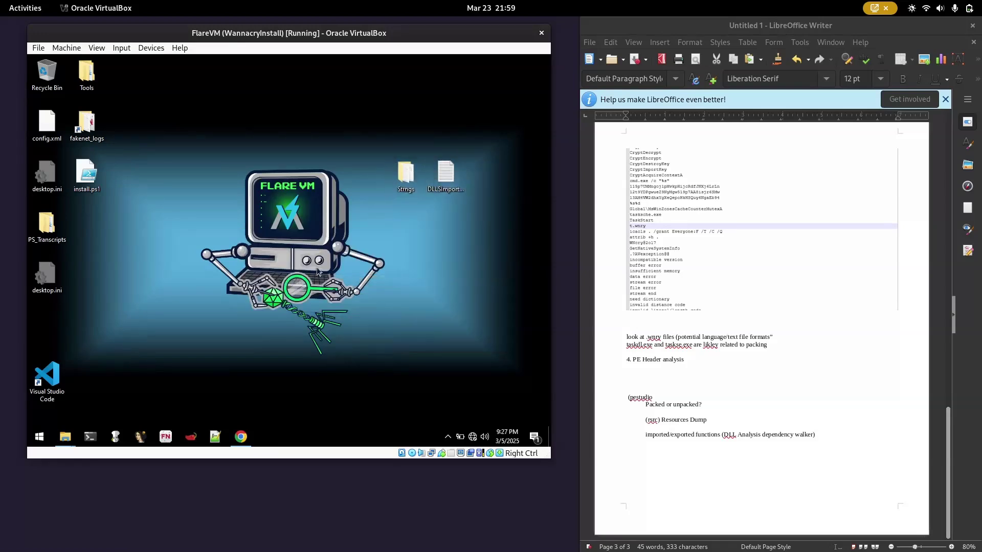
Move Desktop.zip to an empty spot on the desktop and check the archive's contents
{"action": "left_click_drag", "start_coordinate": [56, 334], "coordinate": [208, 126]}
{"action": "double_click", "coordinate": [206, 123]}
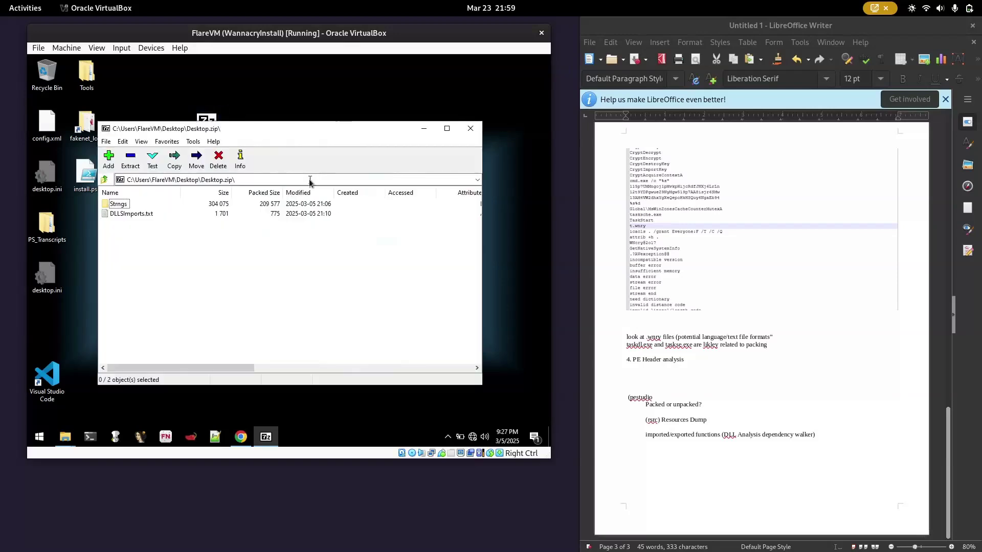
{"action": "left_click", "coordinate": [470, 129]}
Review the virtual machine's Adapter 1 network configuration in its settings, and bring up the host's overview of open windows
{"action": "left_click", "coordinate": [41, 50]}
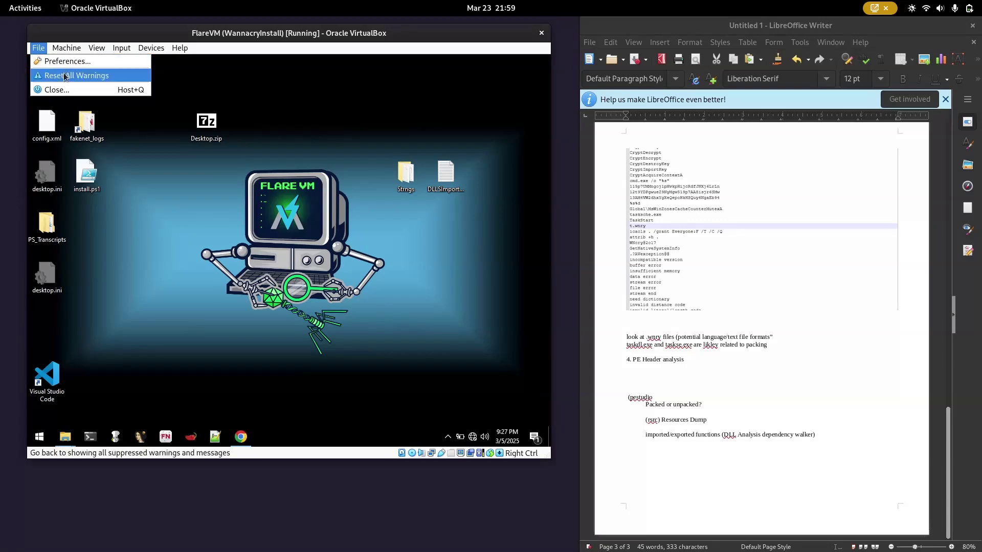
{"action": "left_click", "coordinate": [67, 48]}
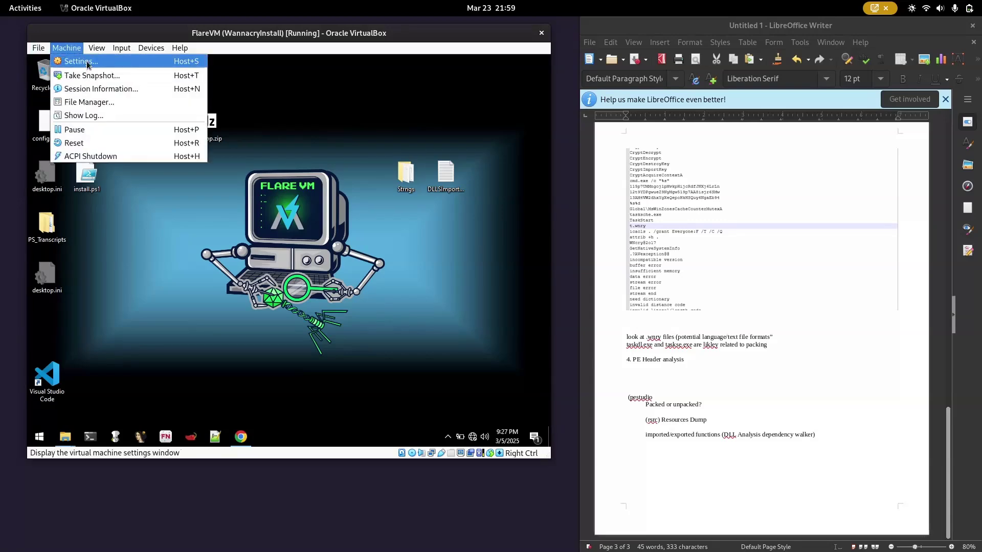
{"action": "left_click", "coordinate": [57, 61]}
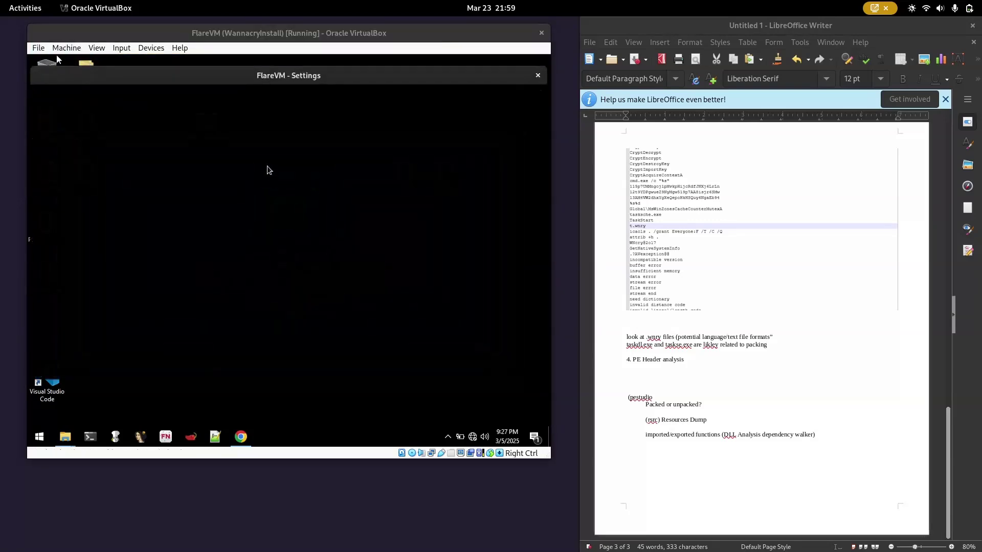
{"action": "left_click", "coordinate": [119, 209]}
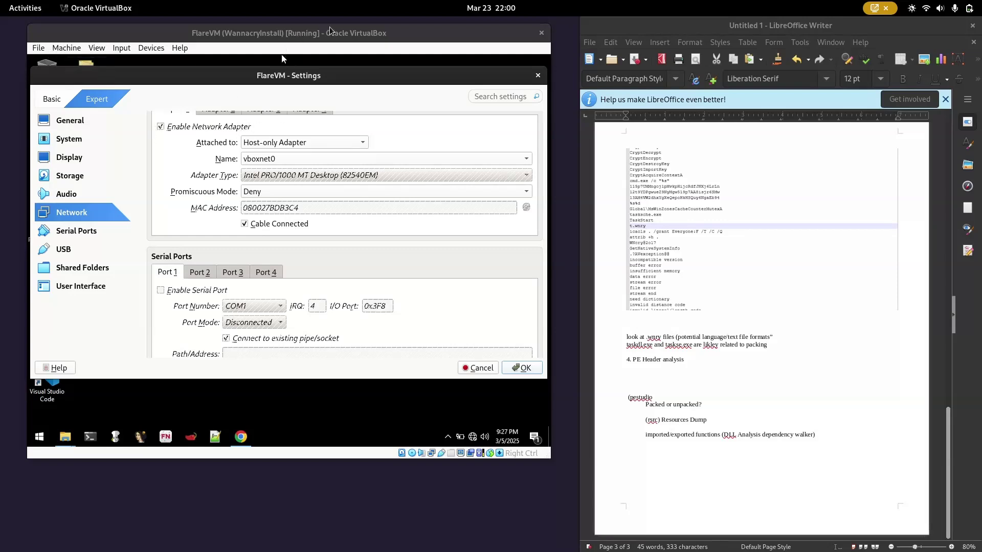
{"action": "left_click_drag", "start_coordinate": [308, 77], "coordinate": [310, 118]}
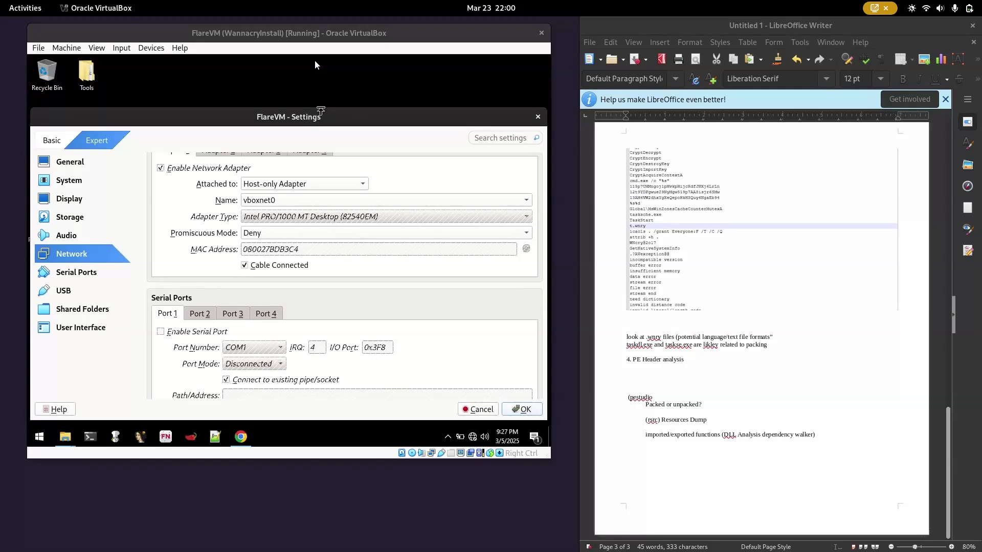
{"action": "left_click_drag", "start_coordinate": [435, 120], "coordinate": [435, 88]}
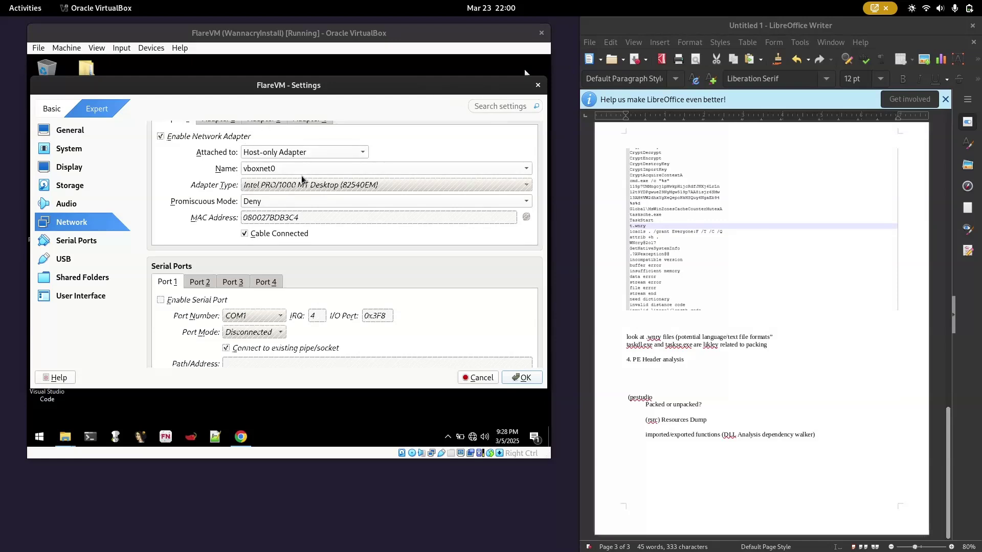
{"action": "scroll", "coordinate": [474, 172], "scroll_direction": "up", "scroll_amount": 2}
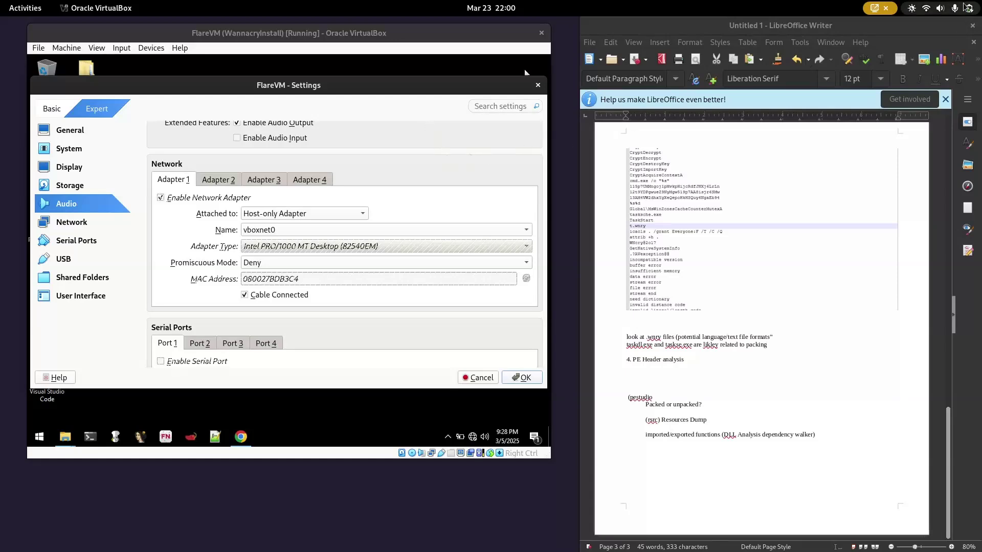
{"action": "left_click", "coordinate": [24, 7]}
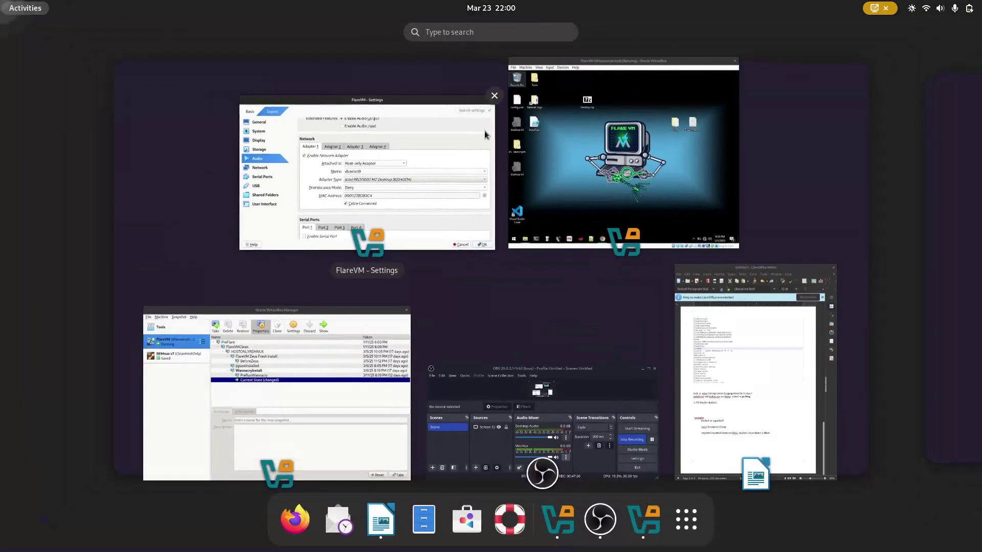